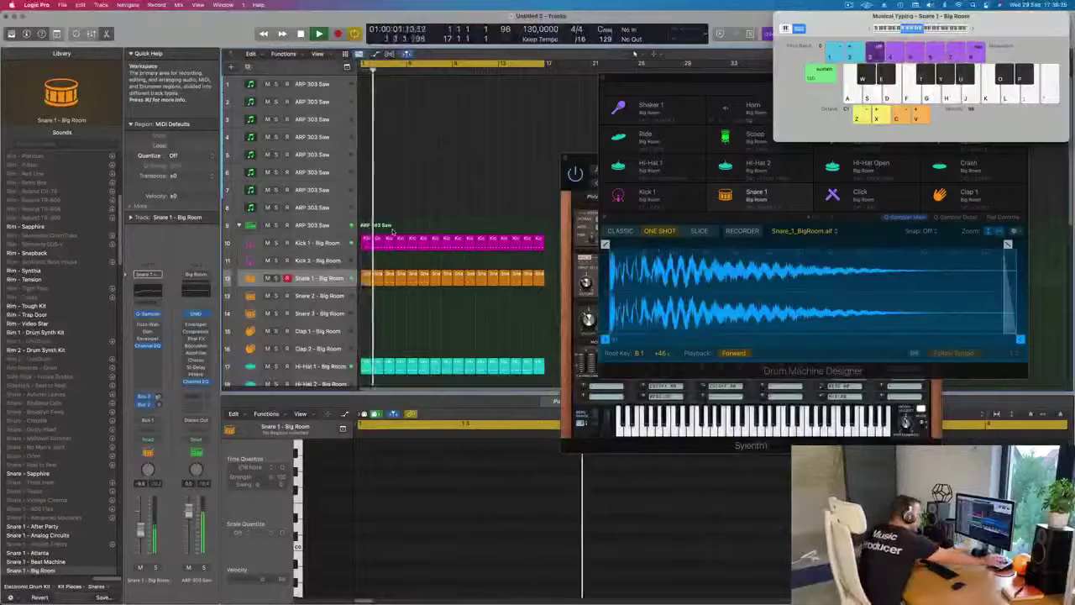
Replay the drum loop from the beginning, bring the synth window forward, select the first ARP 303 Saw track, and stop playback
key("Return")
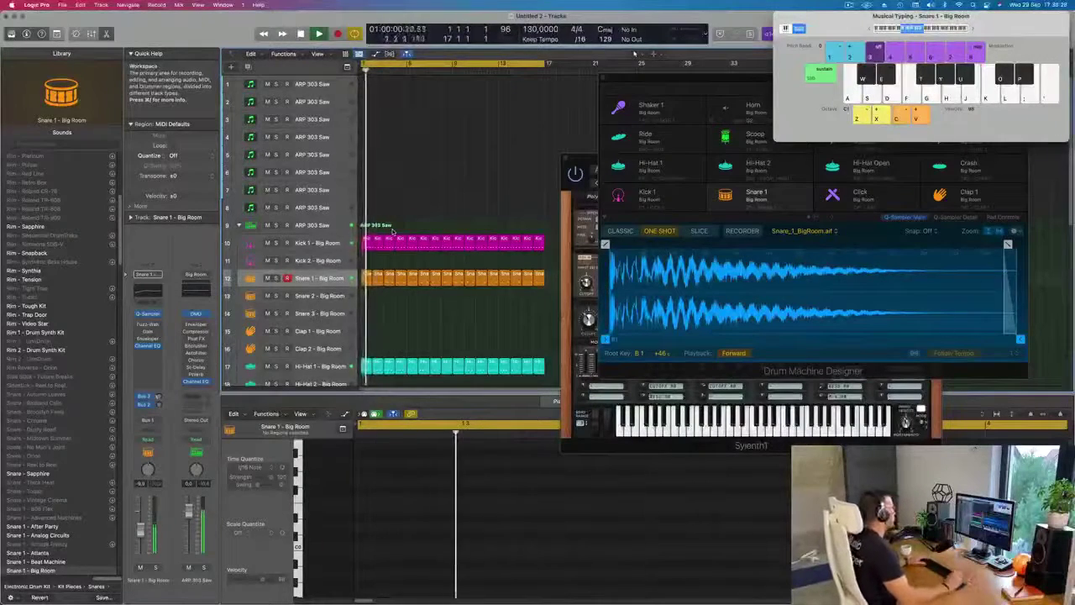
left_click_drag(584, 156, 556, 81)
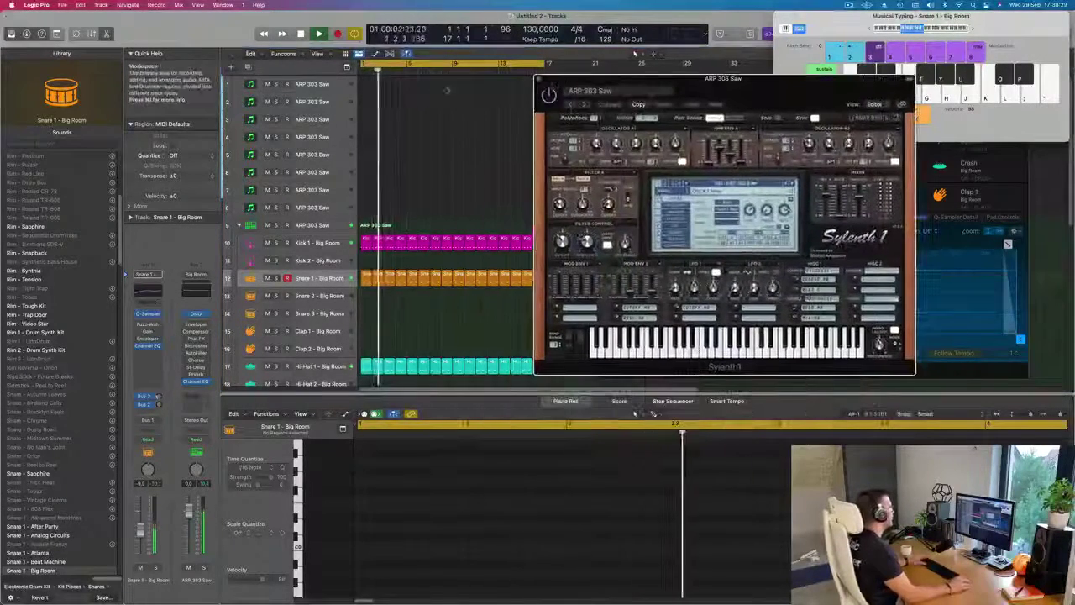
left_click(313, 84)
key("space")
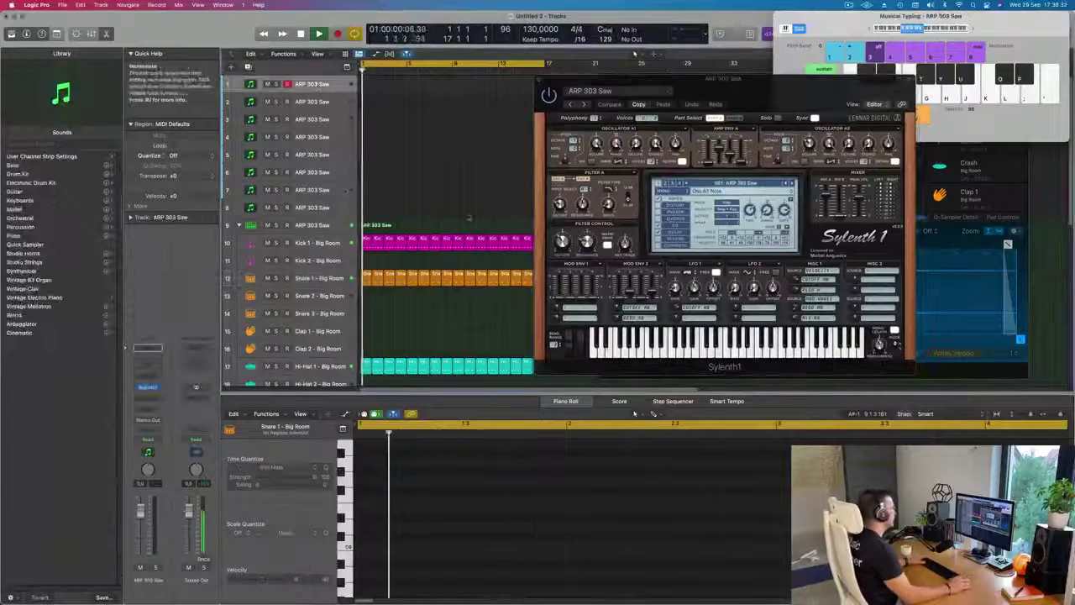
Load a different factory bank in the first track's Sylenth1 and choose the preset BASS - Acid Bass
left_click(664, 191)
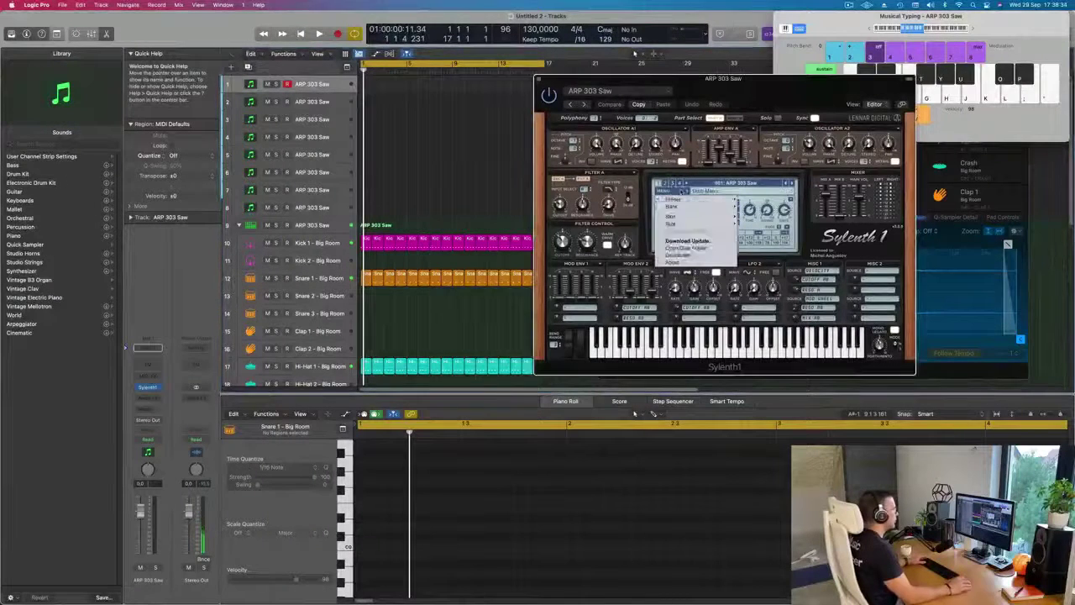
mouse_move(718, 208)
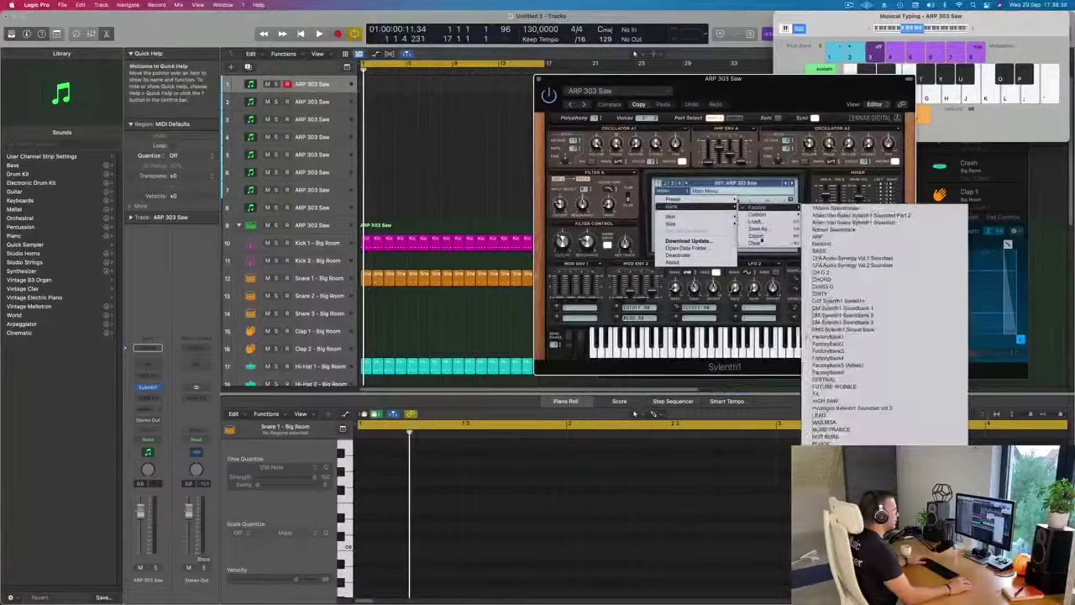
mouse_move(756, 207)
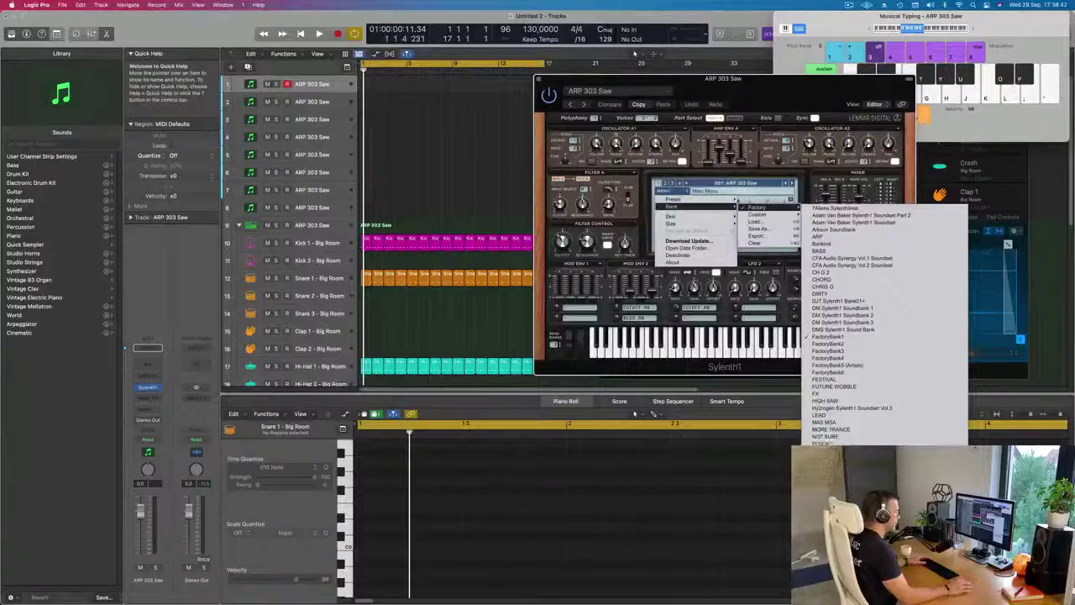
left_click(819, 237)
left_click(744, 190)
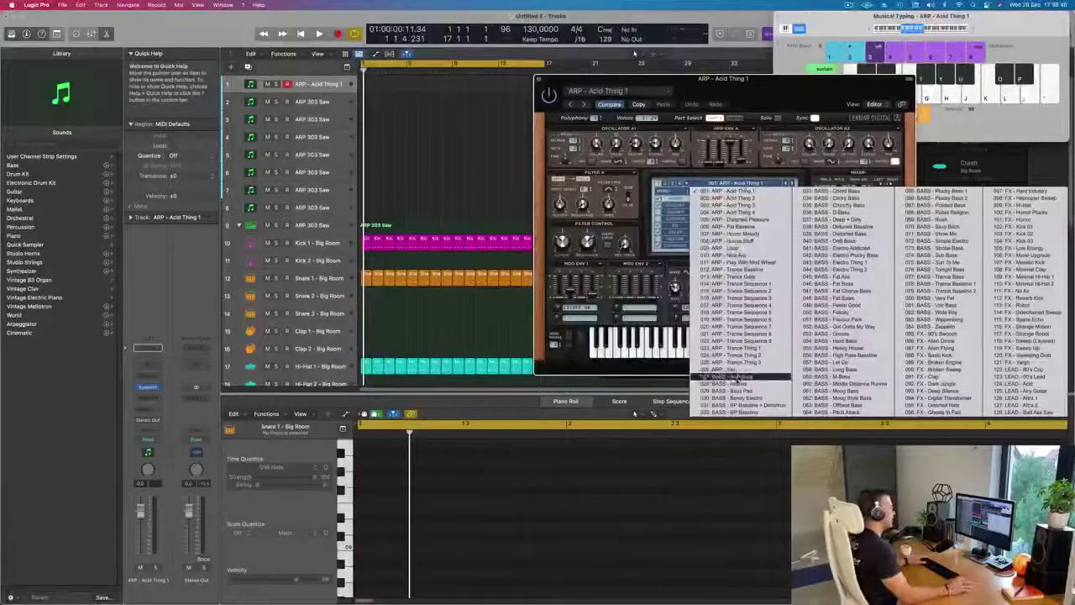
left_click(736, 376)
Move the synth window aside and play the drum loop with the BASS - Acid Bass track selected for auditioning
left_click_drag(758, 92, 668, 93)
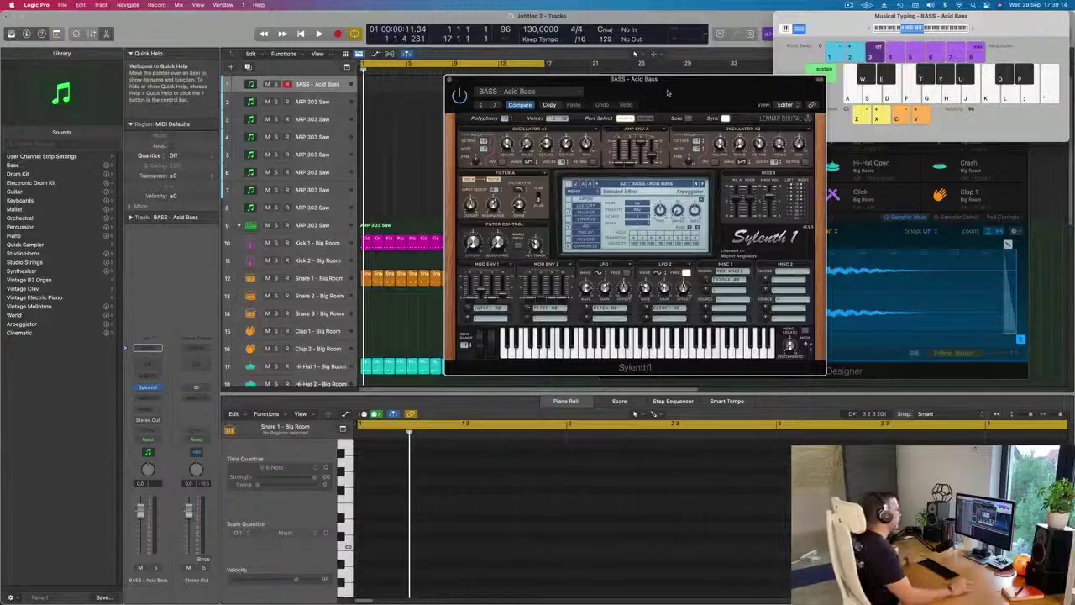
left_click_drag(679, 92, 700, 88)
key("space")
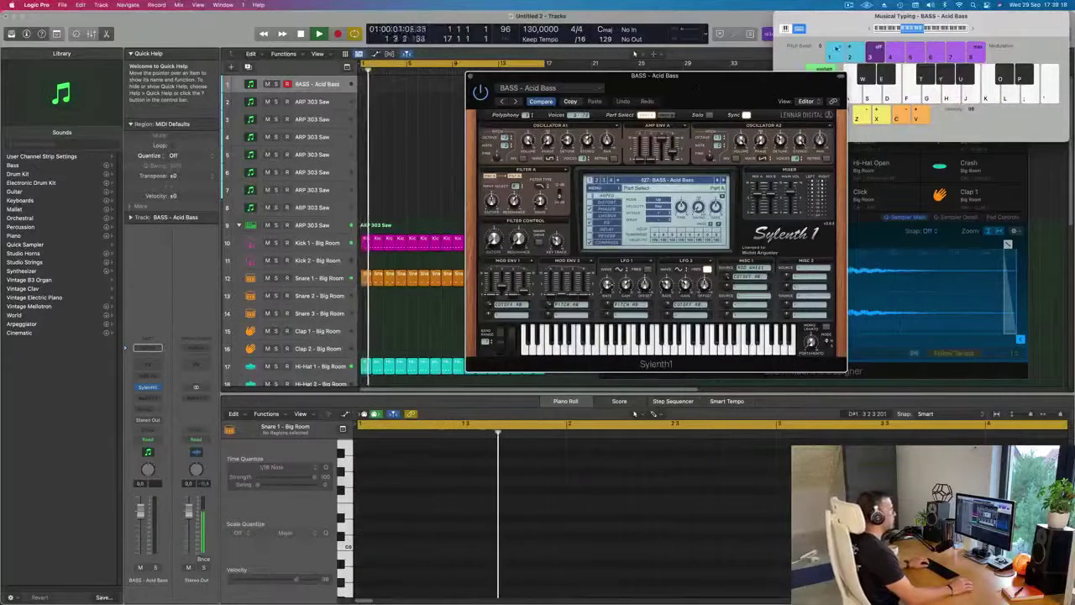
left_click(322, 86)
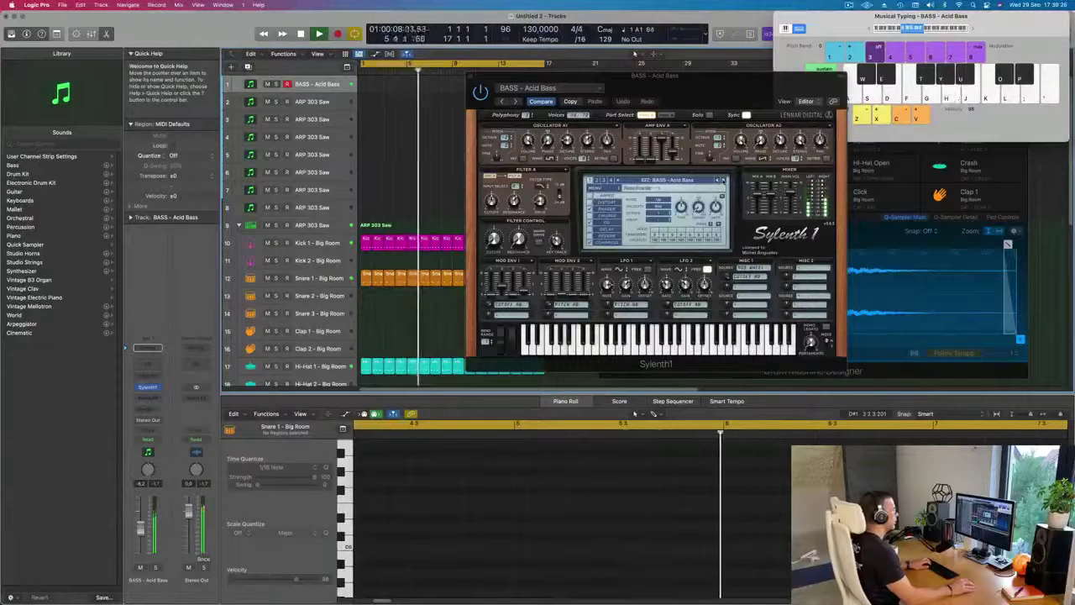
Switch the synth to the preset BASS - Atlantis, set the Musical Typing octave to C2, and try a note over the drums
left_click(723, 180)
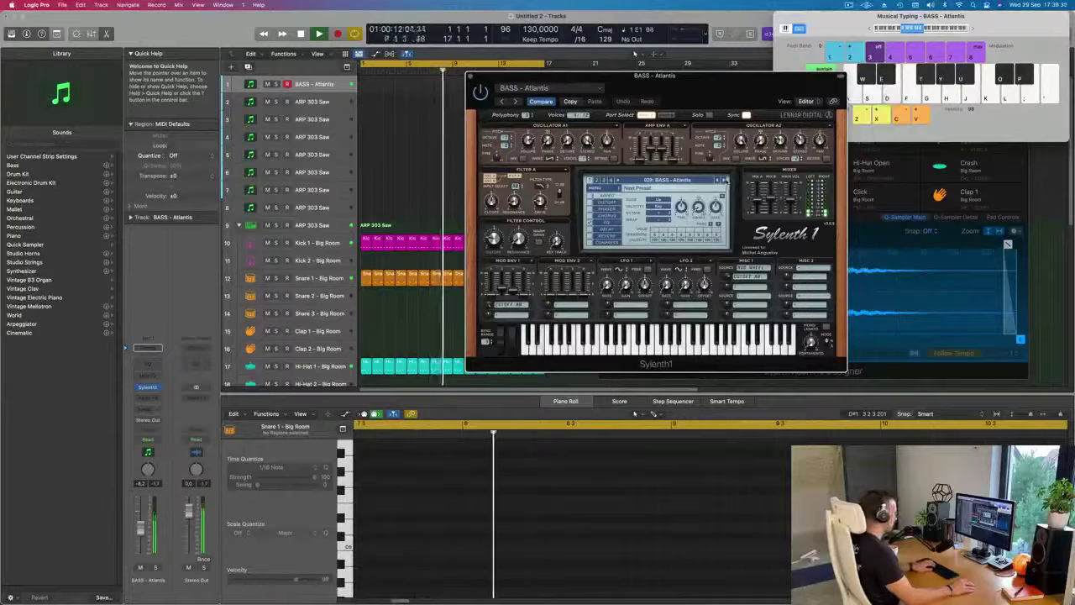
left_click(972, 31)
left_click(974, 31)
key("s")
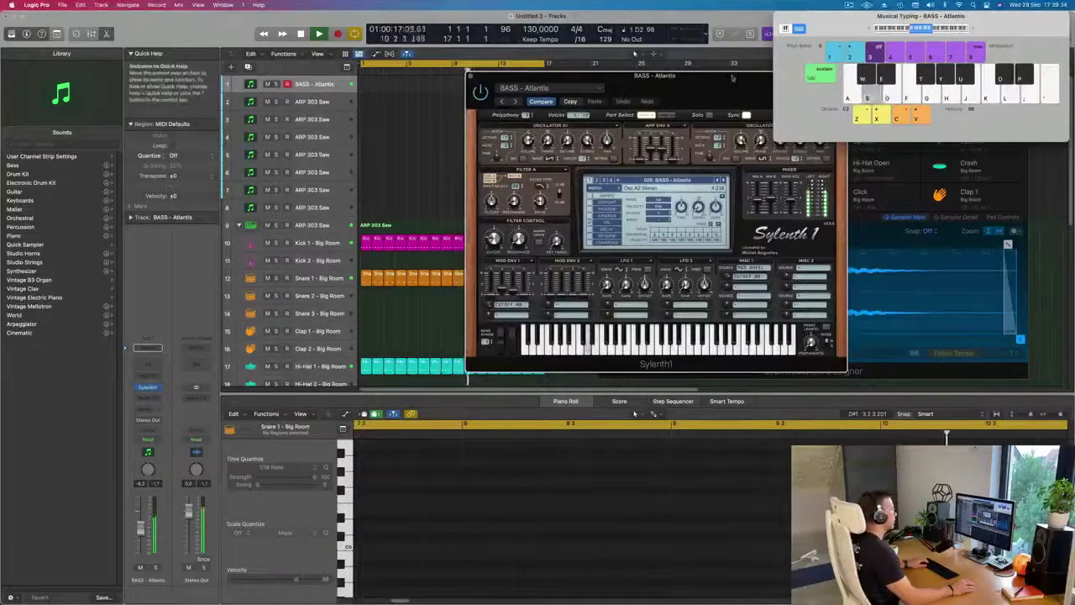
Audition the following bass presets over the drum loop until BASS - D-Bass is loaded
left_click_drag(732, 79, 637, 131)
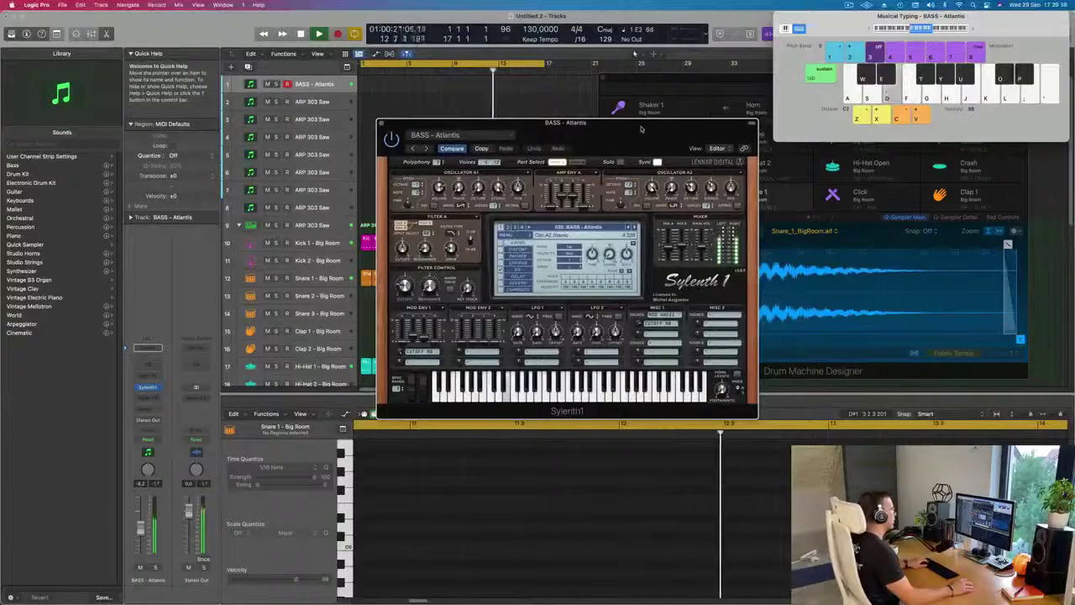
key("bracketright")
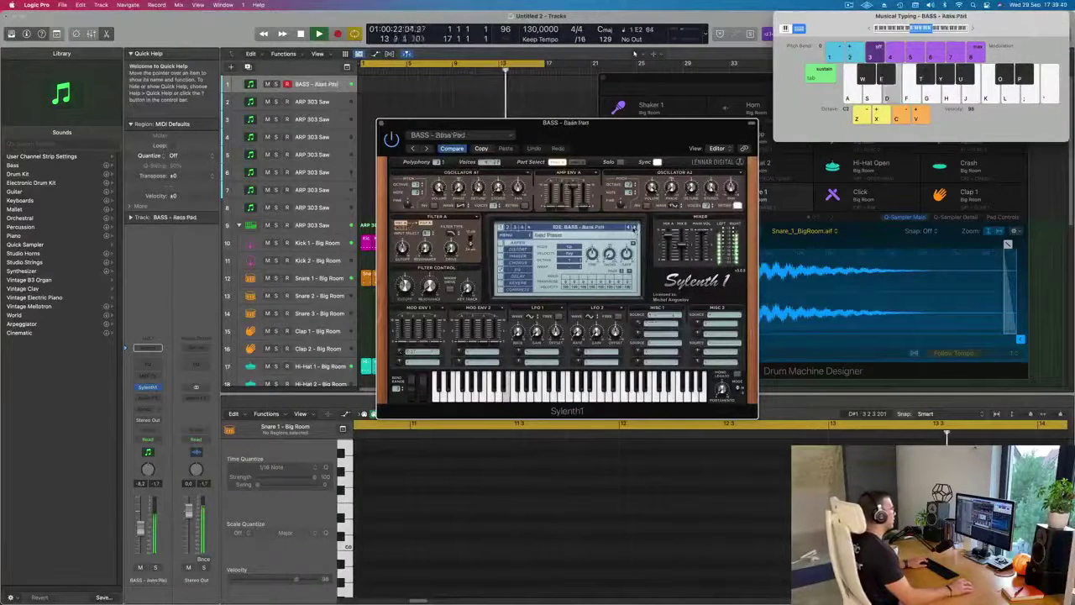
key("bracketright")
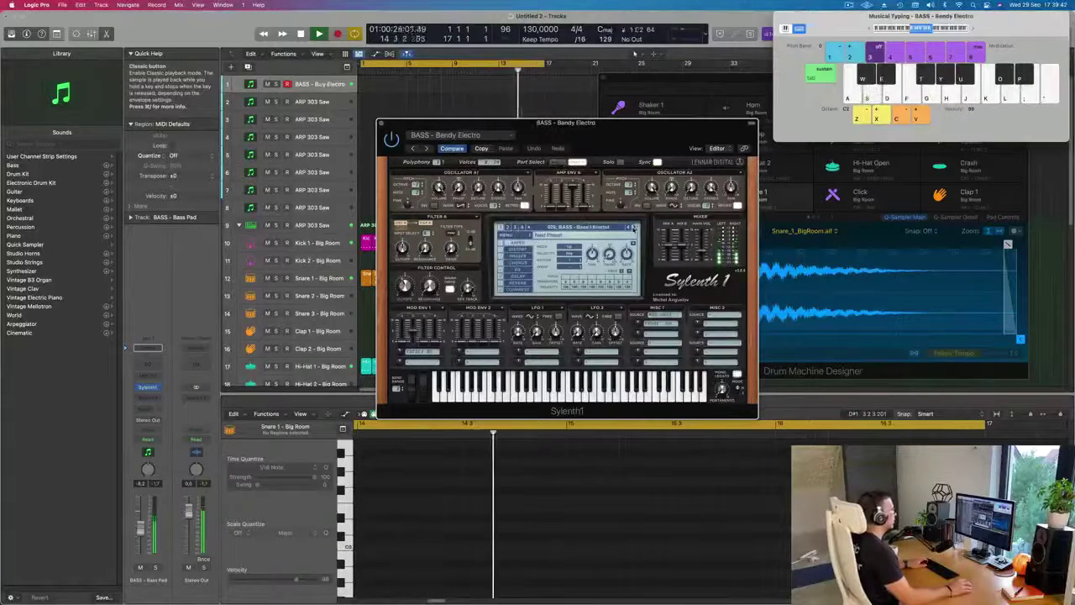
left_click(634, 228)
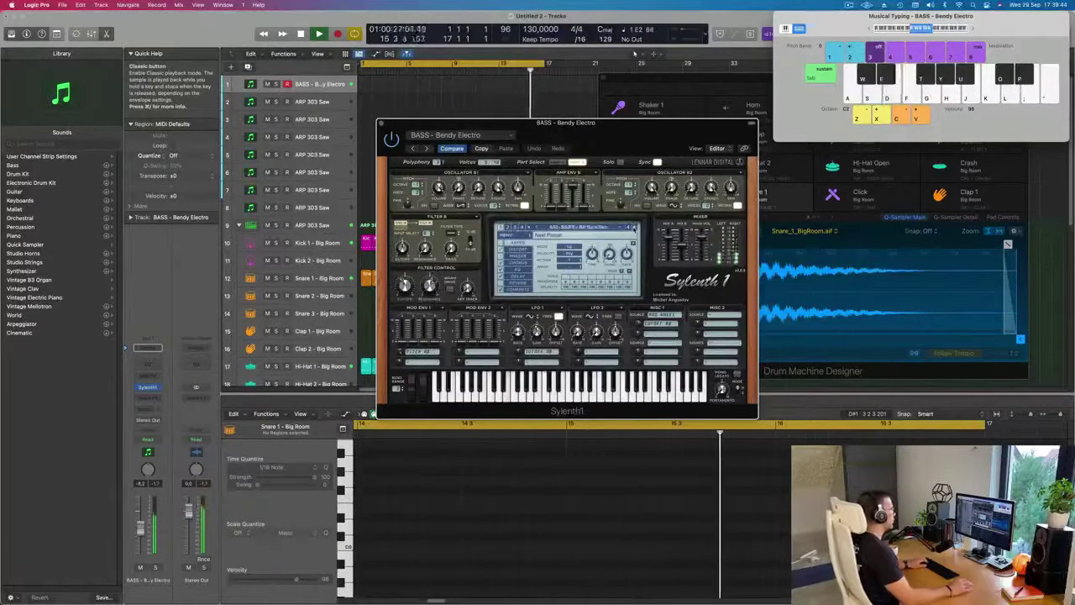
key("bracketright")
key("bracketright")
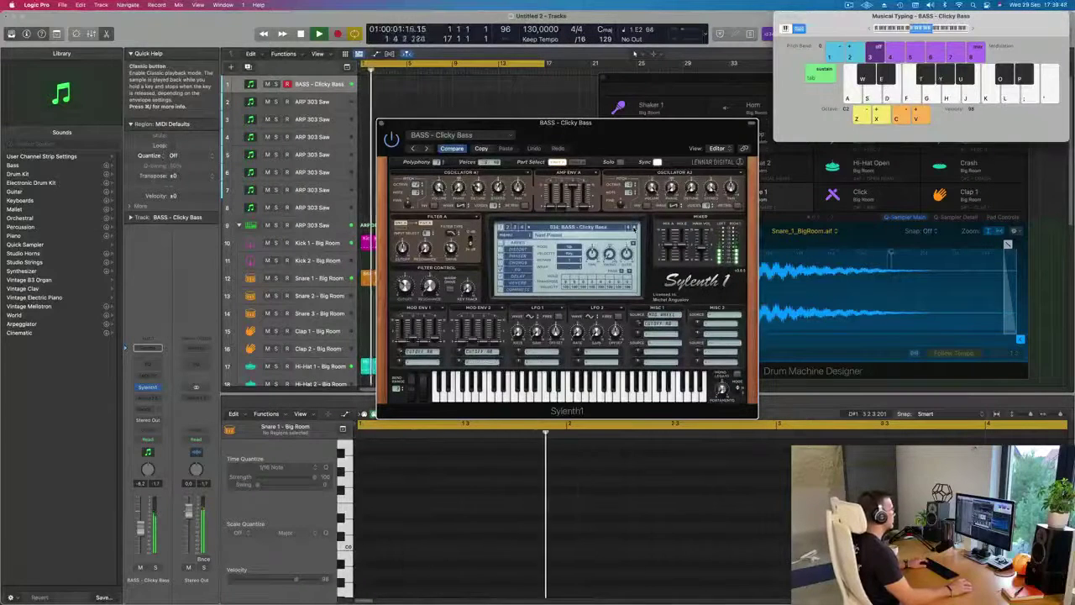
key("bracketright")
key("bracketright")
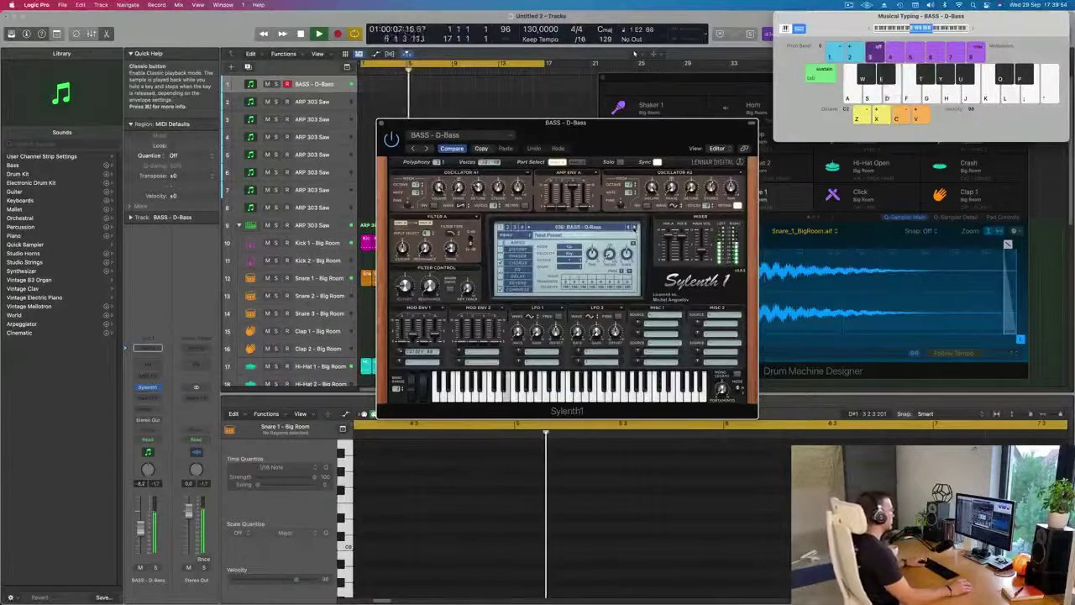
Record a rhythmic single-note bass line on the BASS - D-Bass track over the drum loop, and end the recording
key("r")
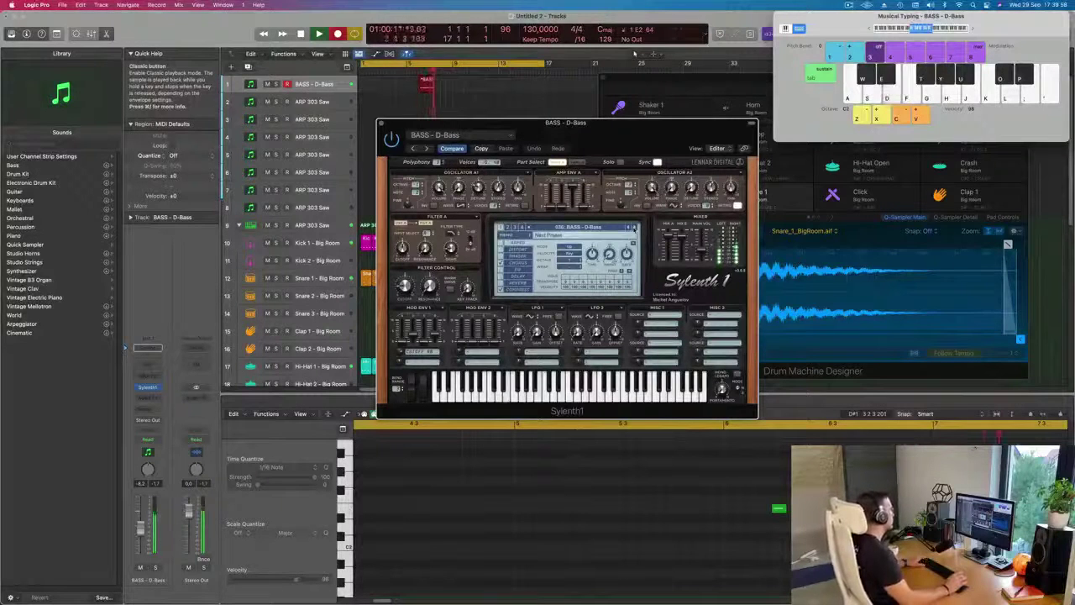
key("d")
key("d")
key("d")
key("space")
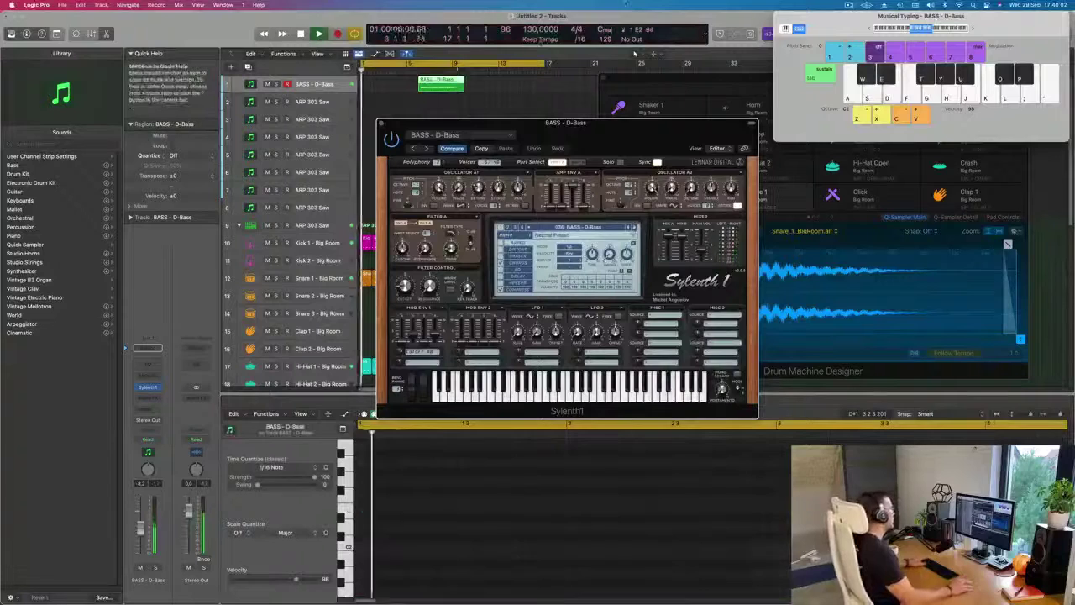
Move the recorded BASS - D-Bass region to bar 1, select all its notes in the Piano Roll, and play it back
left_click_drag(439, 78, 383, 78)
key("space")
left_click(545, 486)
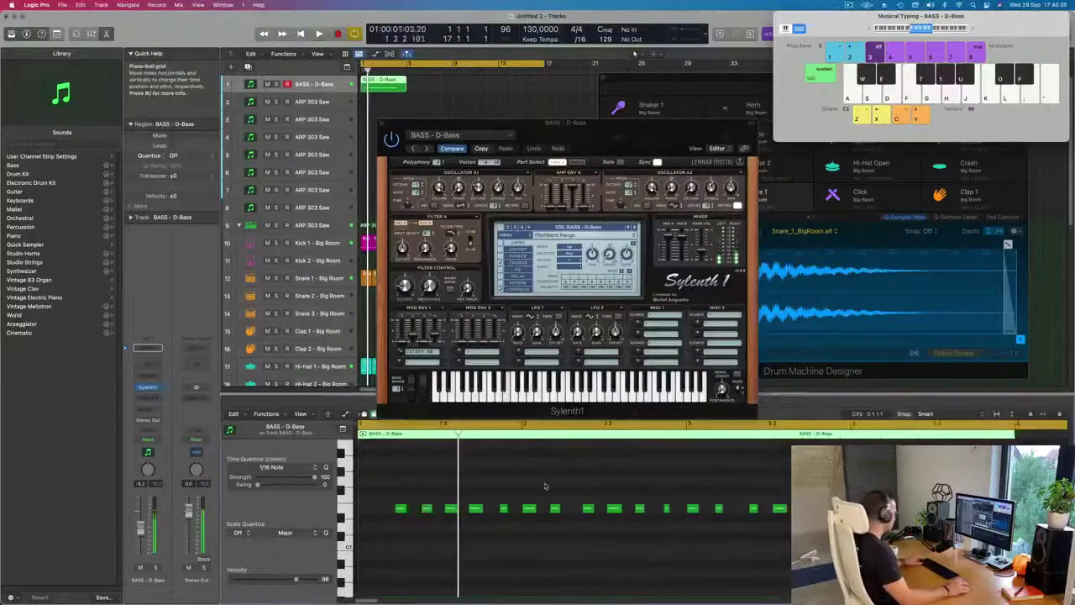
key("super+a")
key("super+Left")
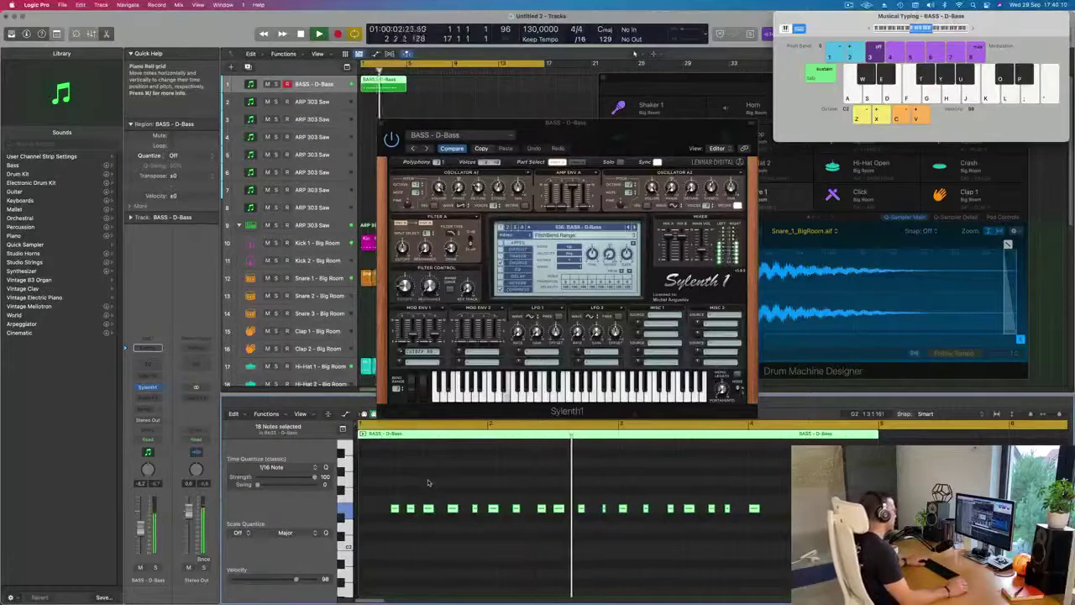
key("space")
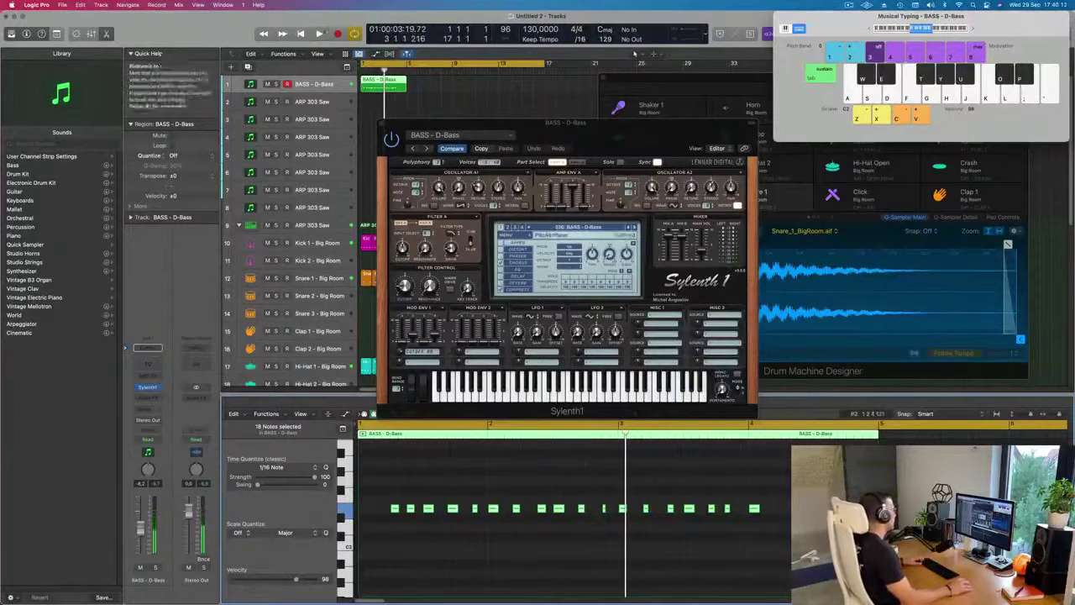
Split the bass region at bar 2, delete its first bar, and move the remainder to bar 1
scroll(377, 86, "up", 3)
key("super+Right")
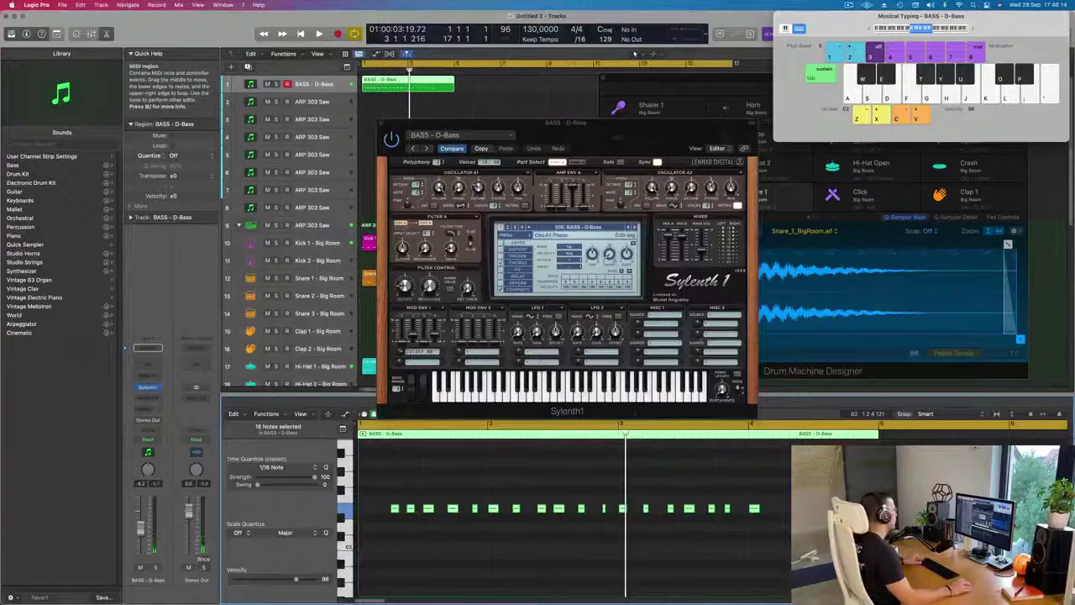
left_click(375, 85)
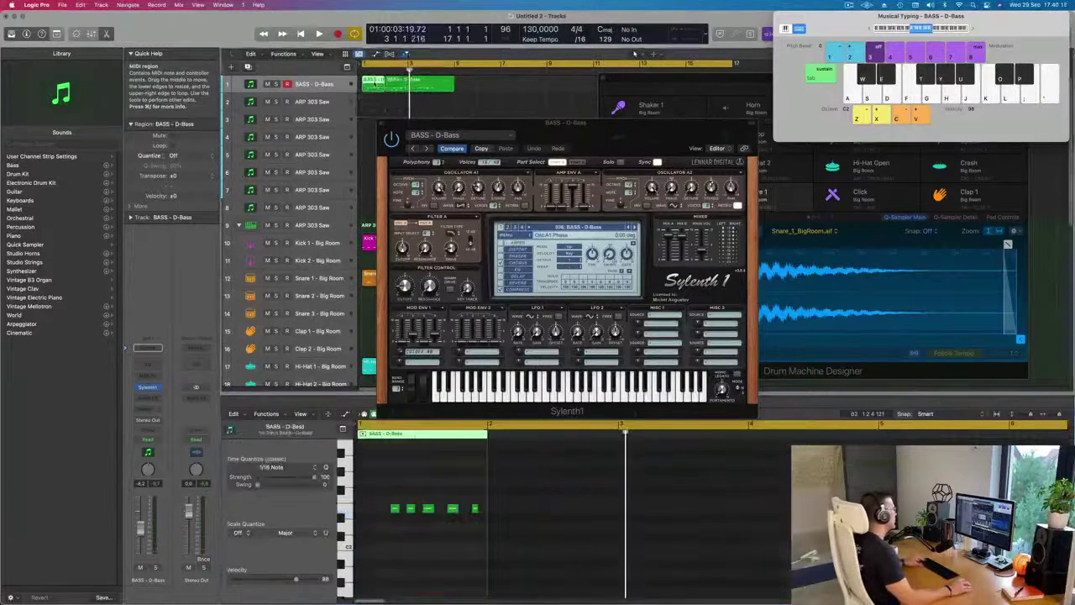
key("Delete")
left_click_drag(401, 86, 377, 85)
key("space")
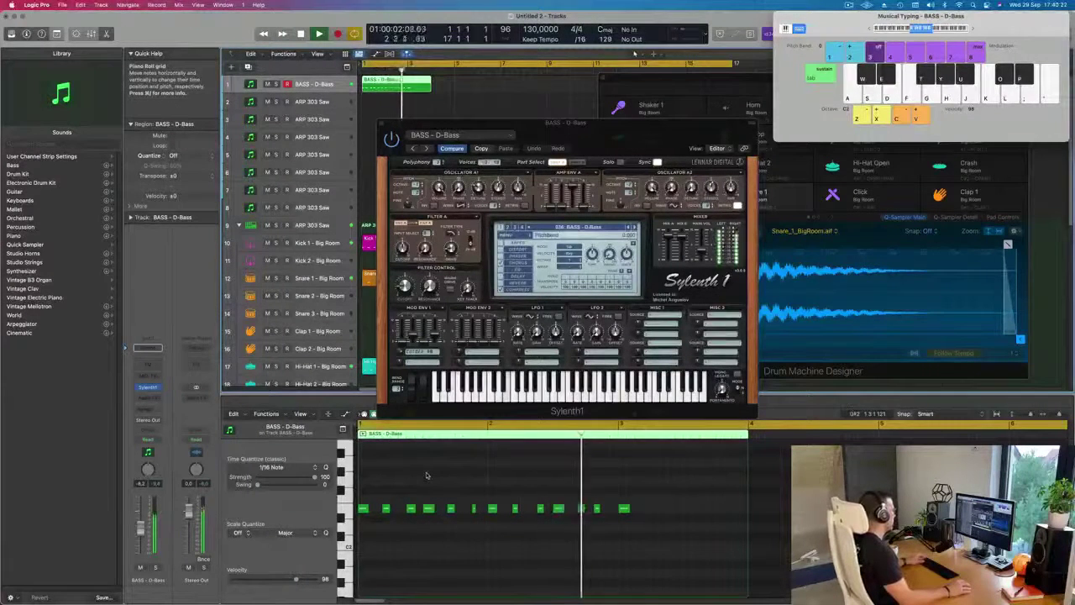
Delete the bass notes from bar 2 onward and cut off the region's part after bar 3
key("space")
key("space")
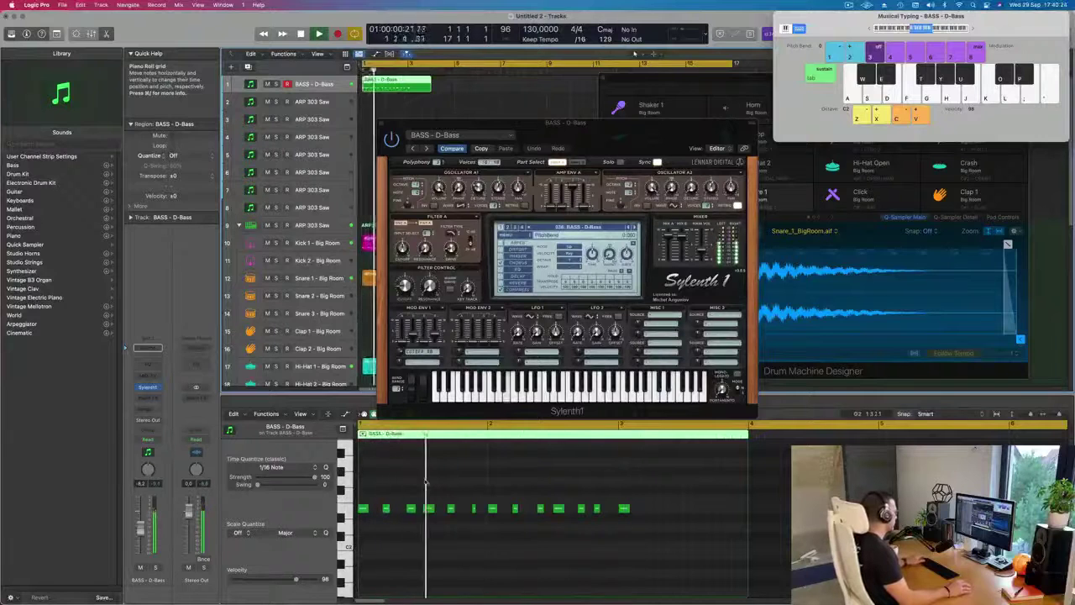
left_click_drag(495, 501, 686, 524)
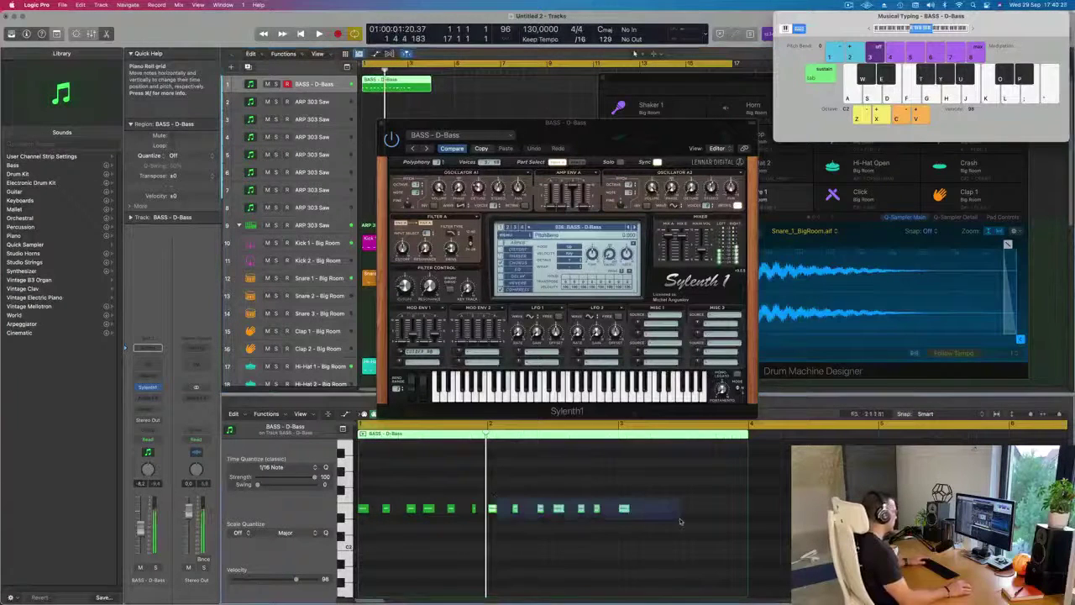
key("Delete")
left_click(409, 83)
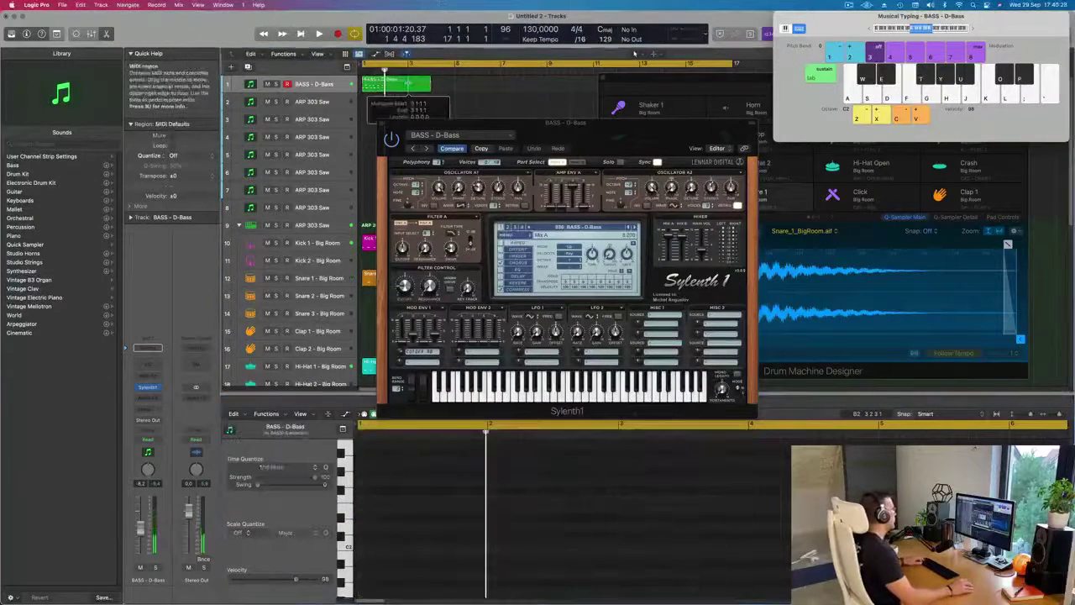
key("Delete")
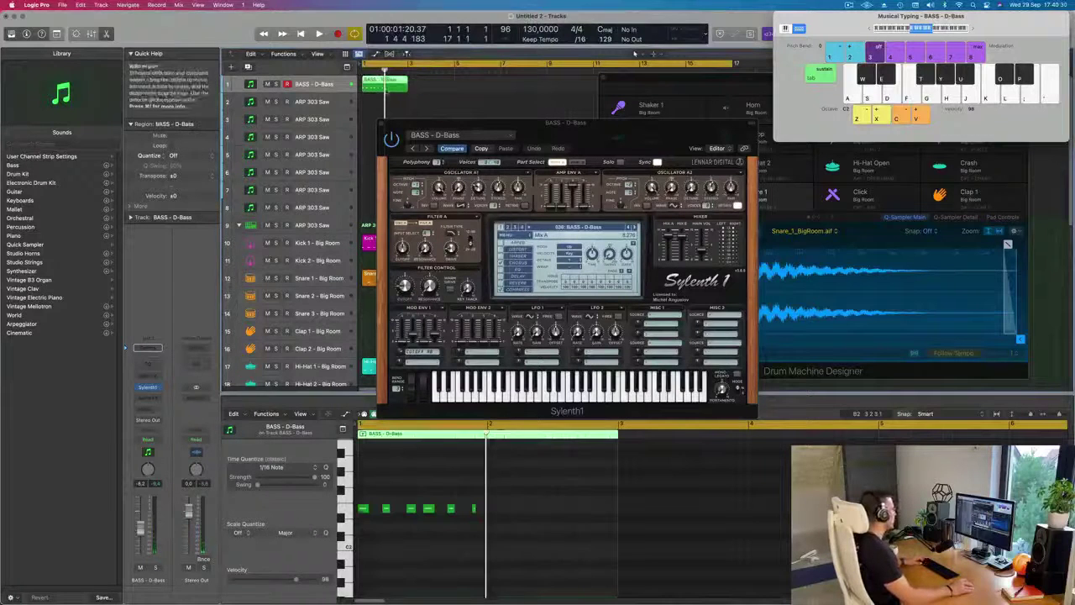
Copy the bass notes of bar 1 into bar 2 of the region and play the two-bar pattern
mouse_move(496, 505)
left_mouse_down()
mouse_move(363, 510)
mouse_move(494, 513)
left_mouse_up()
key("super+Right")
key("space")
key("super+Left")
key("super+Left")
key("super+Left")
key("super+Left")
key("super+Left")
key("super+Left")
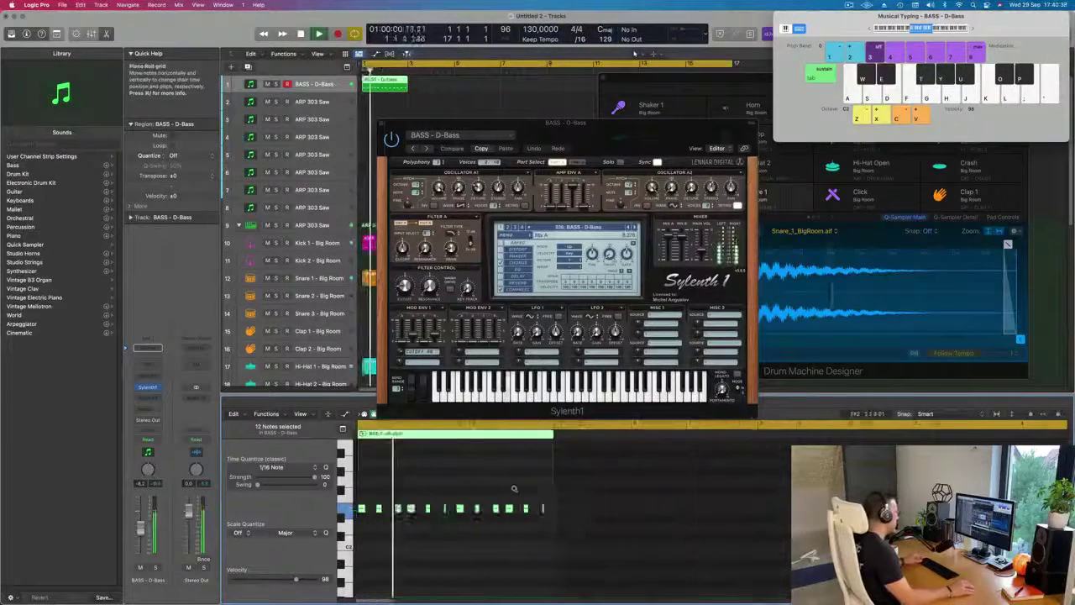
key("super+Right")
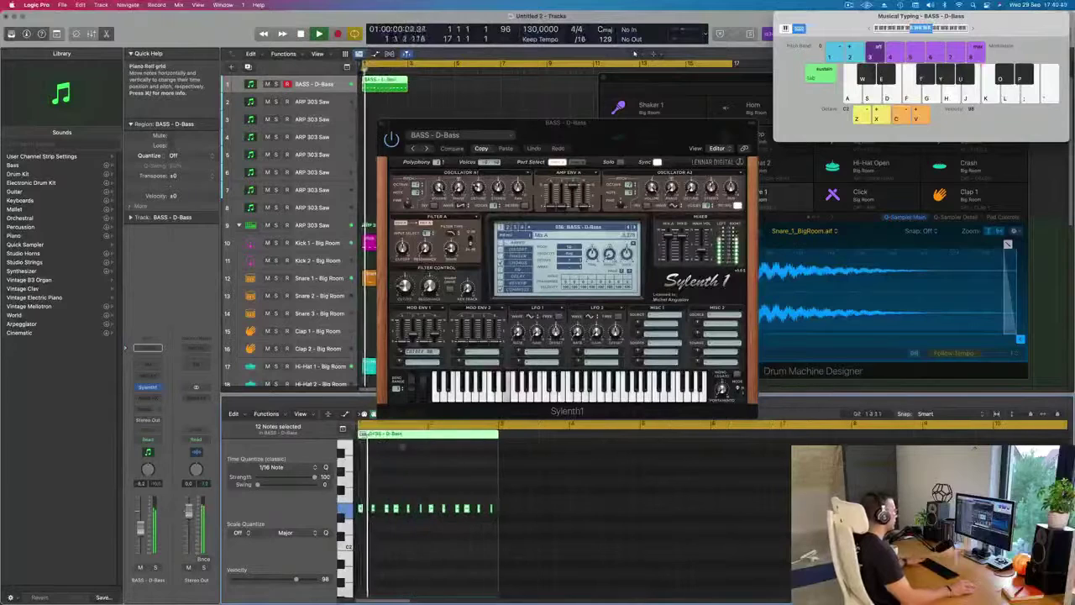
Repeat the two-bar BASS - D-Bass region along its track up to bar 17, moving the plug-in windows out of the way
left_click_drag(504, 123, 570, 122)
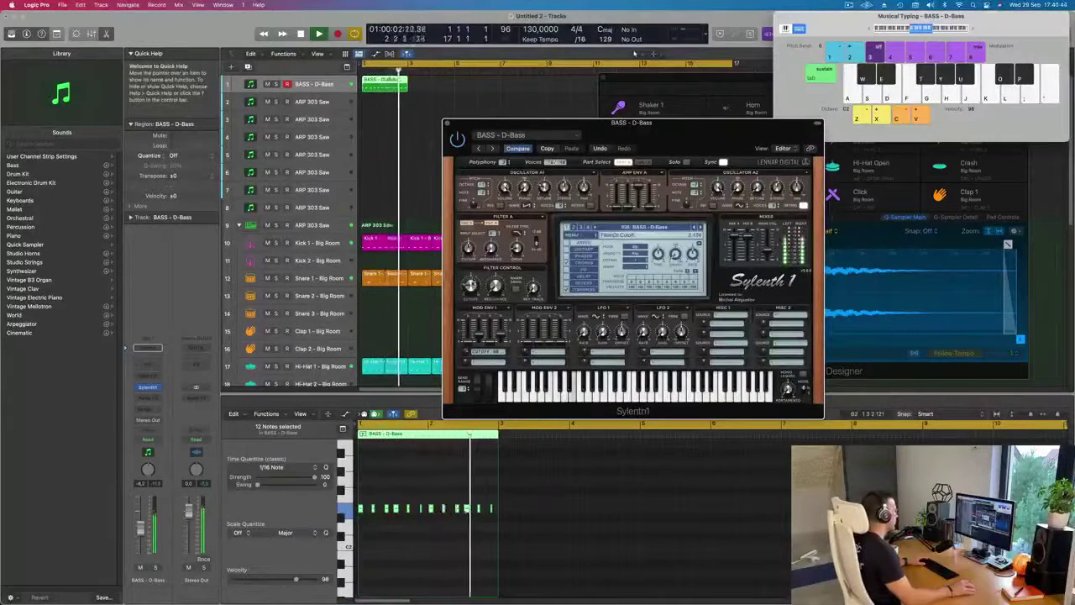
left_click(422, 100)
left_click(394, 86)
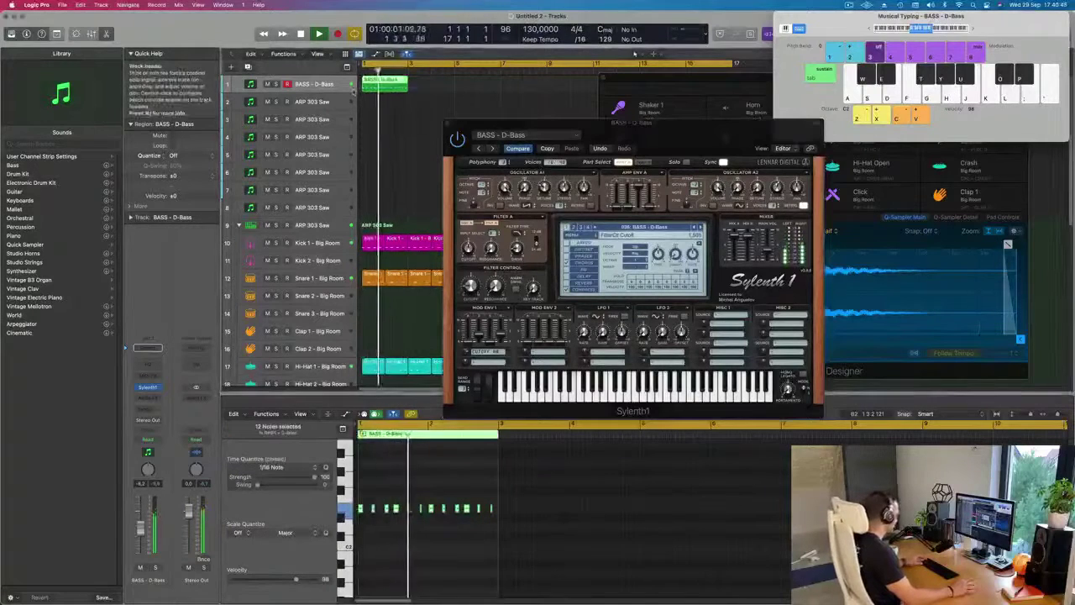
key("super+r")
key("super+r")
key("super+r")
key("super+r")
key("super+r")
left_click_drag(618, 76, 932, 163)
left_click_drag(660, 81, 576, 93)
key("super+r")
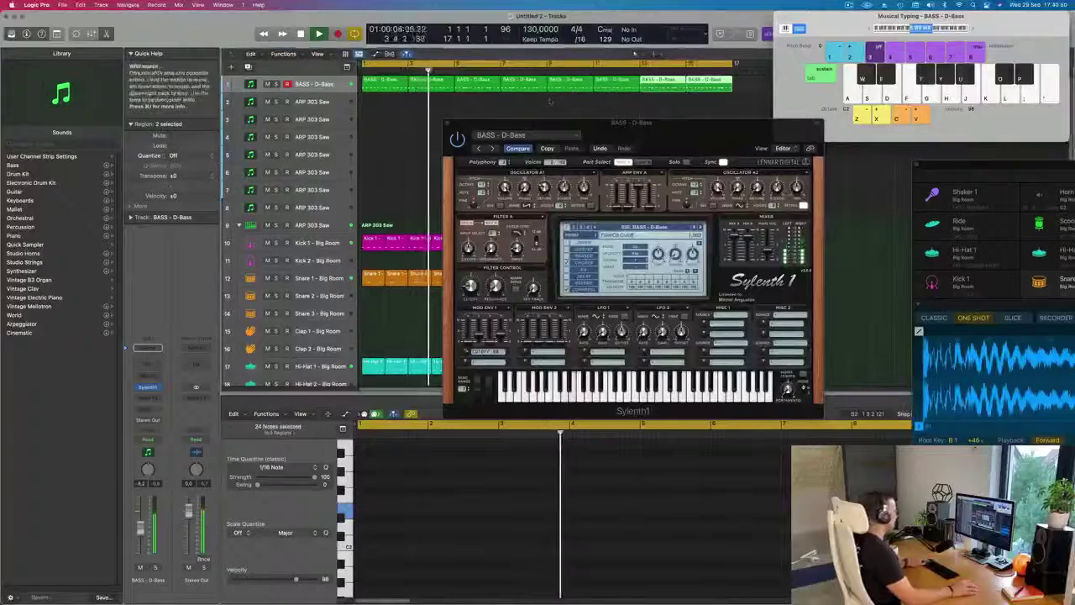
Audition the Sylenth1 bass presets from Deep + Dirty to BASS - Fat Bass against the playing loop
key("super+Left")
left_click_drag(638, 135, 625, 141)
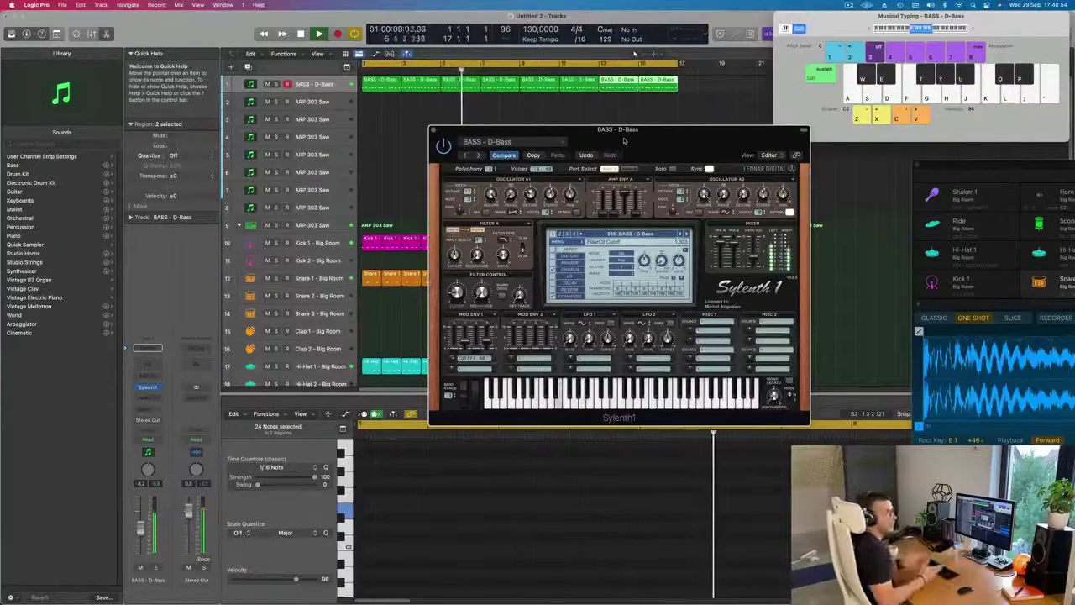
left_click_drag(625, 141, 551, 147)
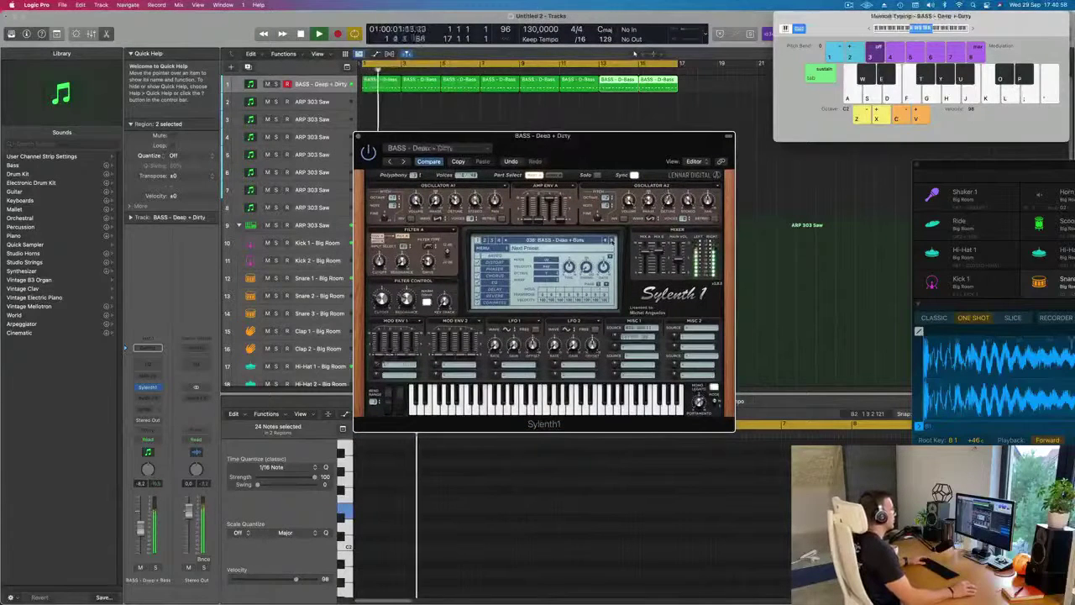
key("]")
key("]")
key("]")
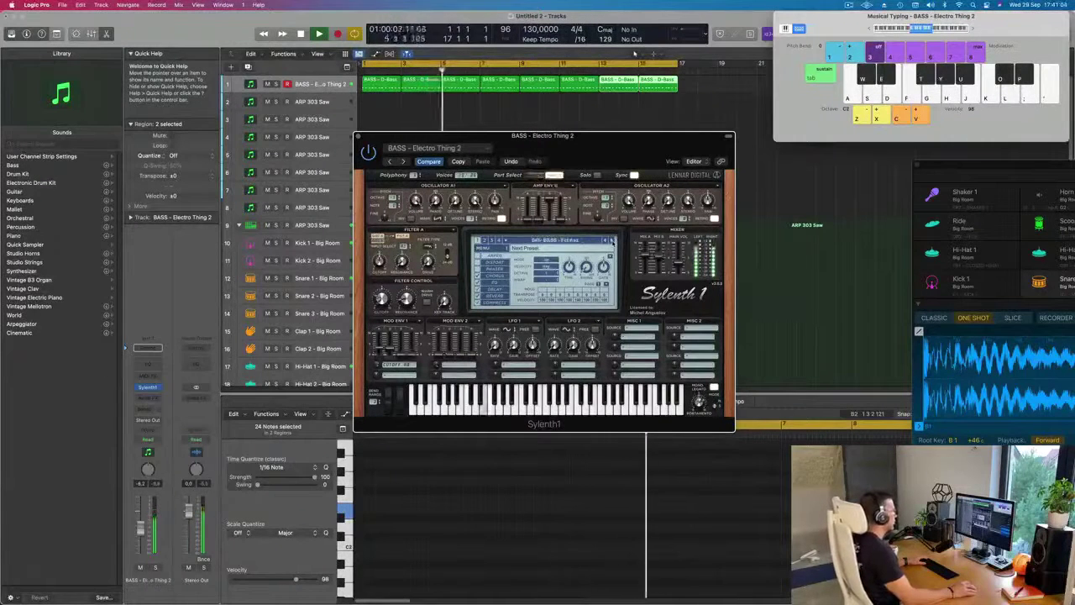
key("]")
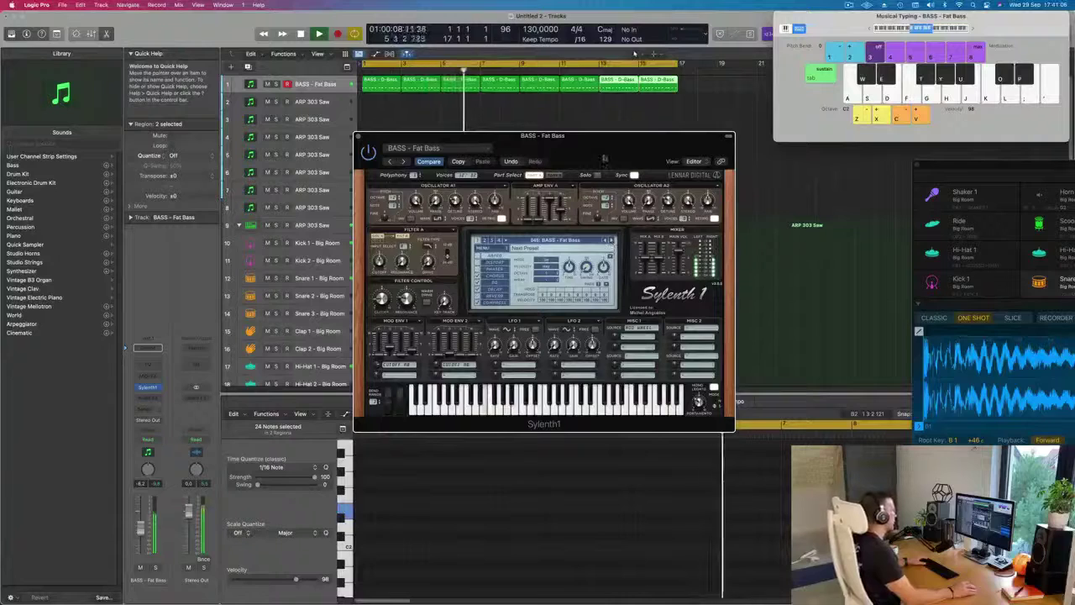
Load the Sylenth1 preset BASS - Feelin Good and copy its plug-in settings
left_click_drag(612, 242, 664, 287)
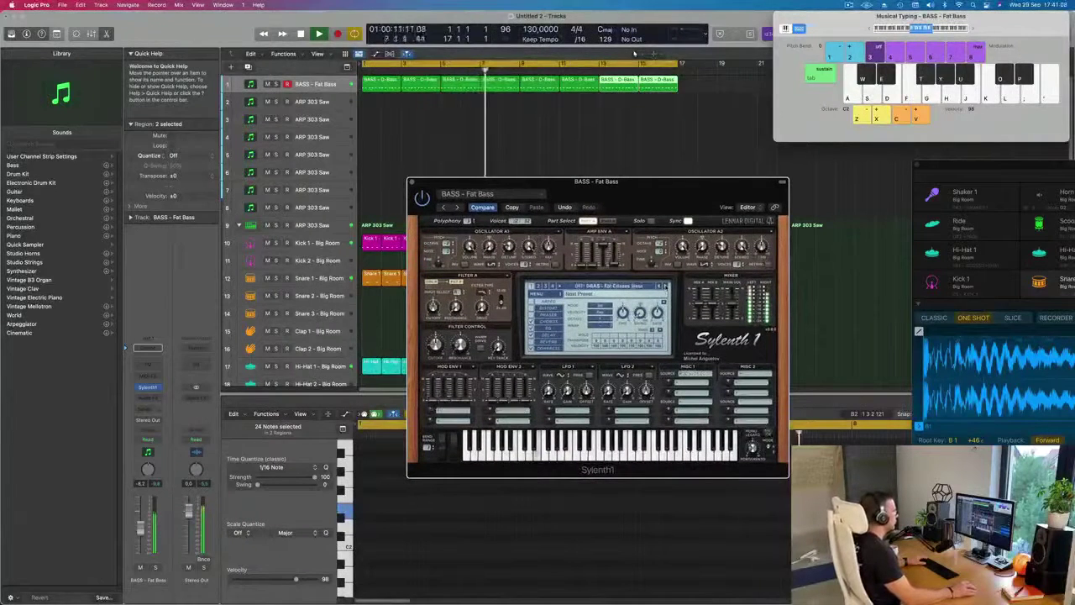
key("]")
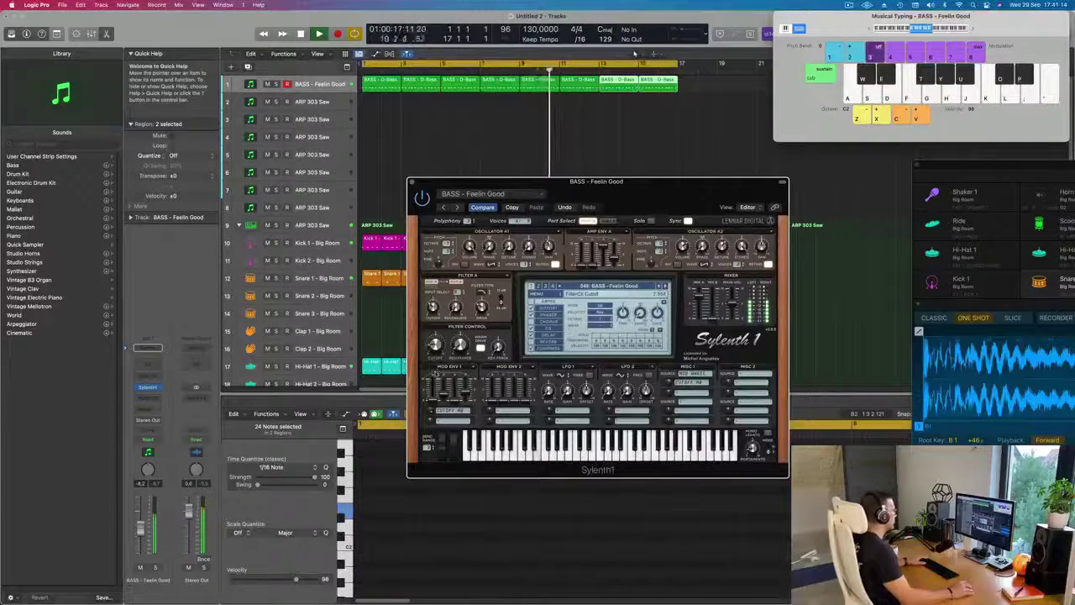
mouse_move(618, 203)
left_mouse_down()
mouse_move(589, 196)
mouse_move(618, 198)
mouse_move(599, 190)
mouse_move(605, 177)
mouse_move(612, 187)
left_mouse_up()
left_click(505, 204)
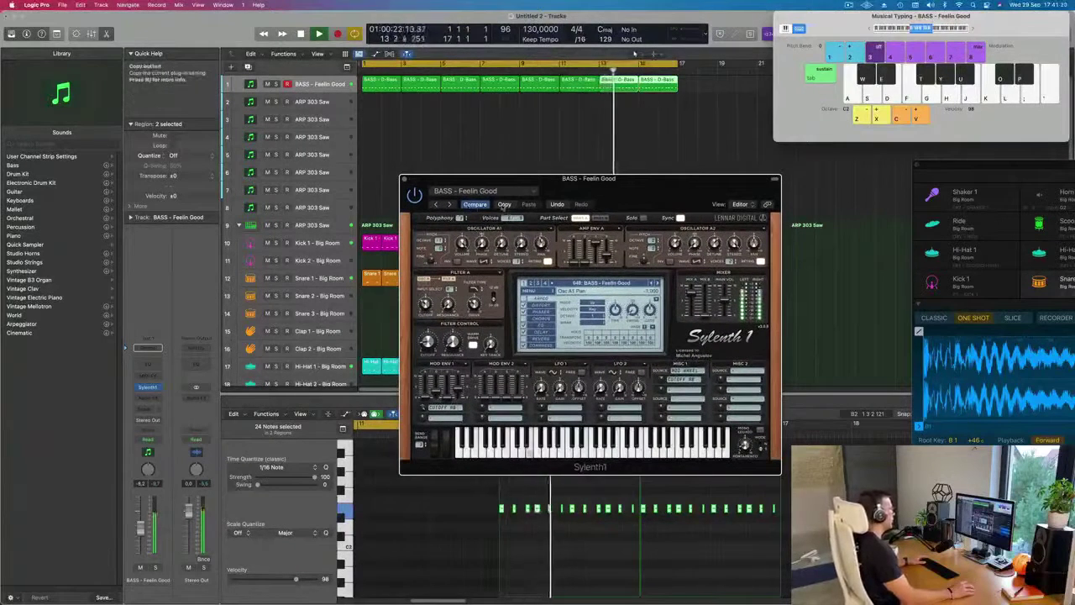
Audition the Sylenth1 presets following Feelin Good, through Grosss and Long Bass to Middle Distance Runner
left_click(657, 284)
left_click(658, 284)
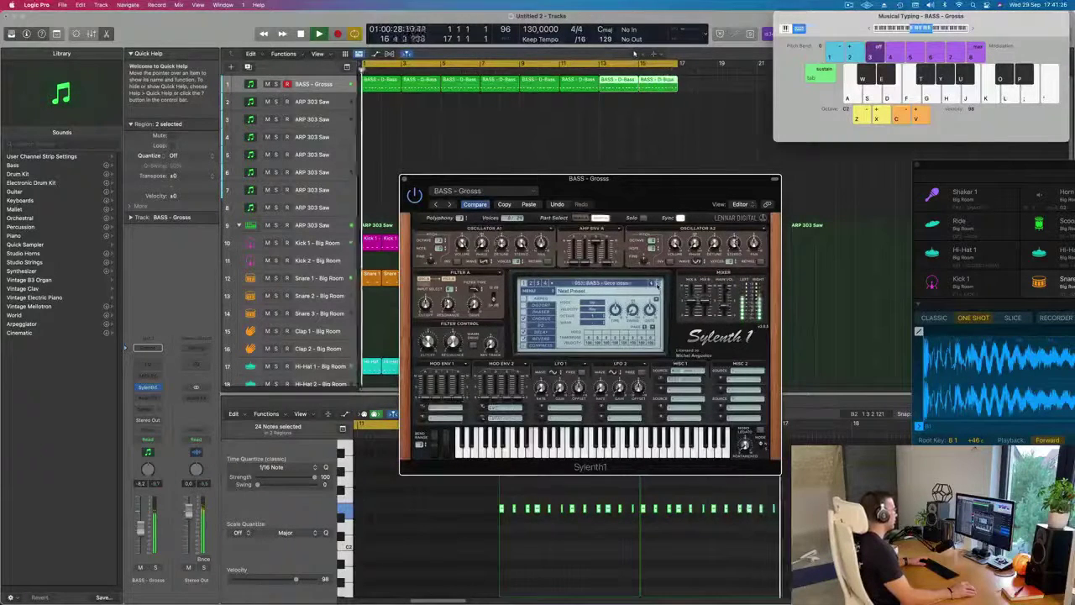
left_click(658, 284)
left_click(658, 284)
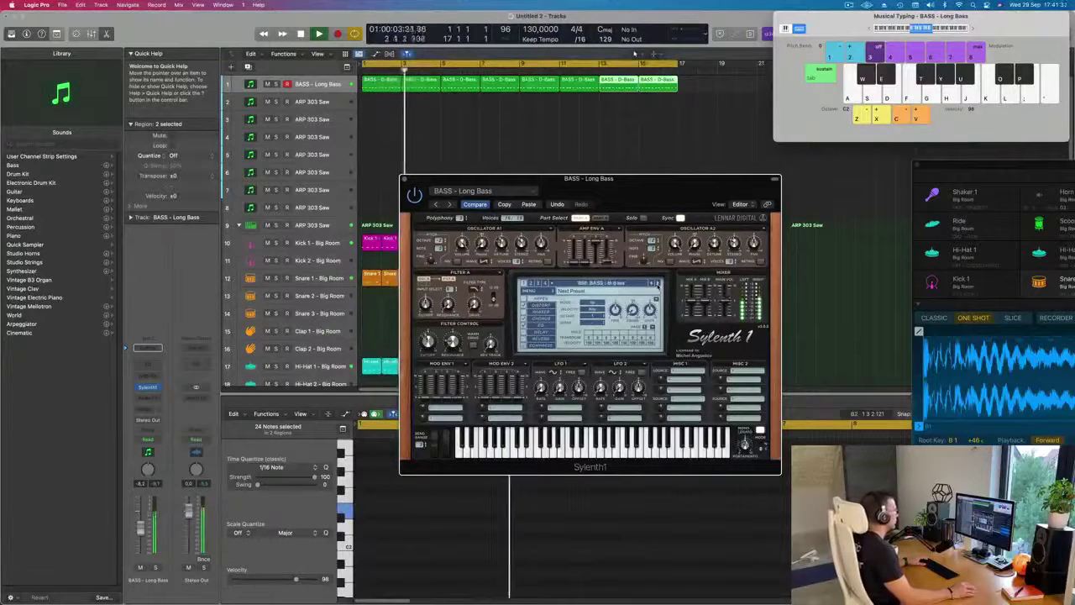
left_click(658, 283)
left_click(658, 284)
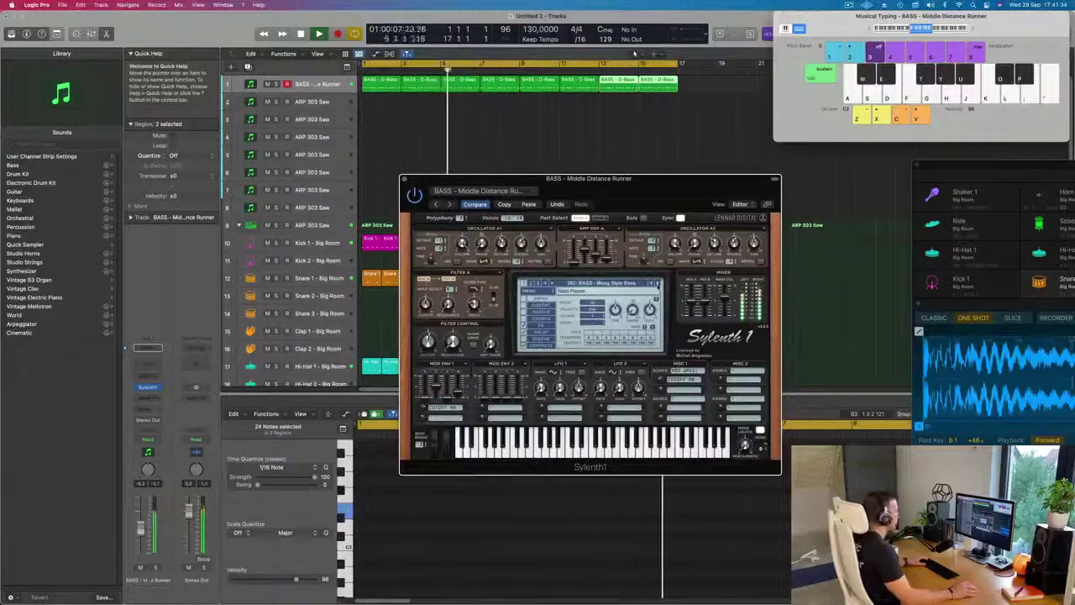
Continue through the Moog Style Bass and Plucky Bass presets and load BASS - Rush in Sylenth1
left_click(658, 284)
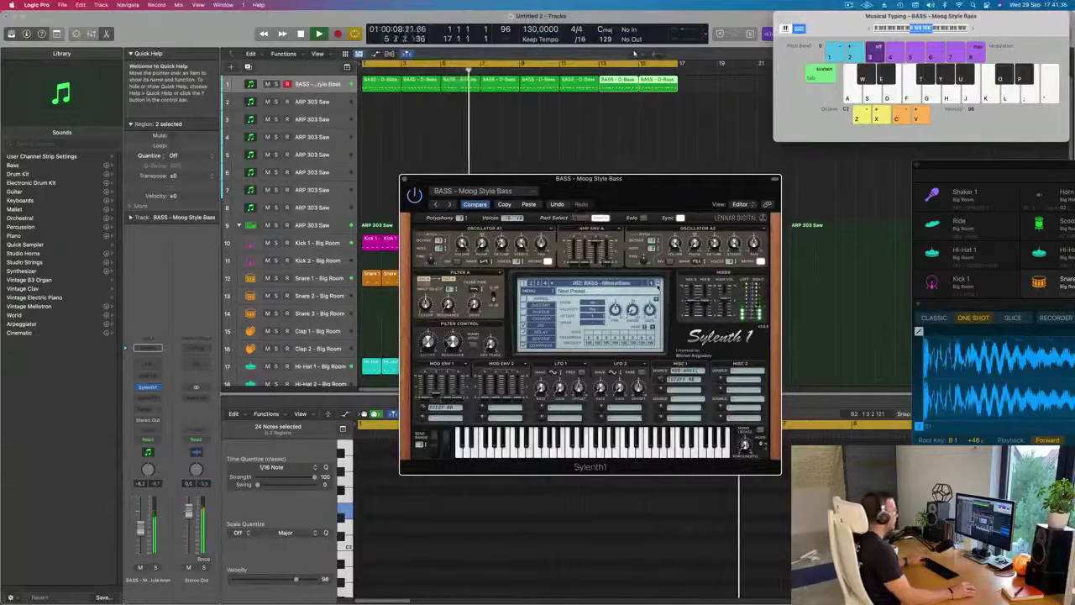
left_click(658, 284)
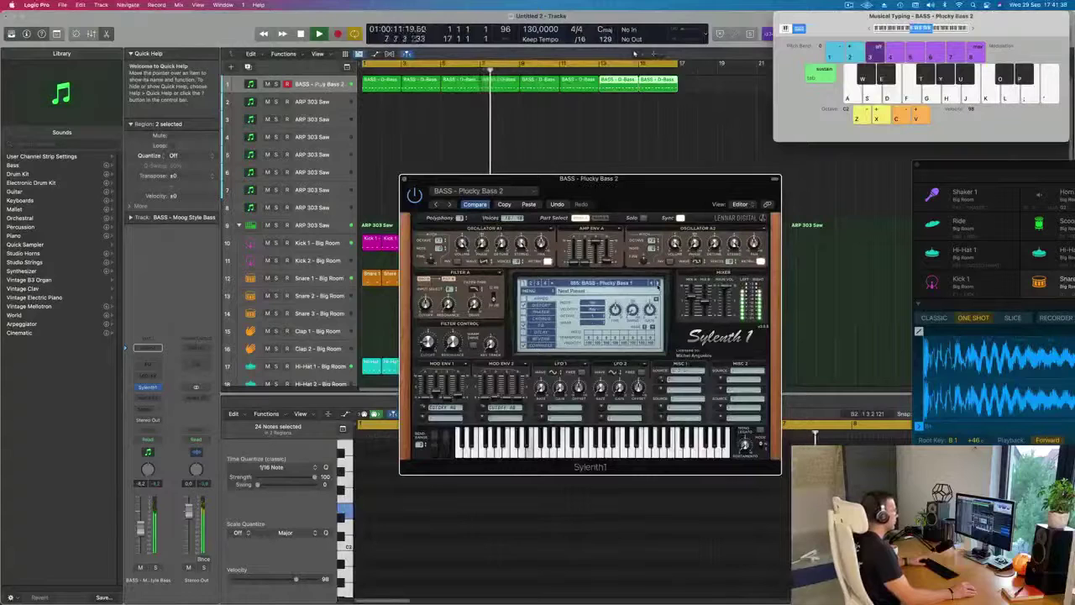
left_click(653, 284)
left_click(658, 284)
left_click(658, 284)
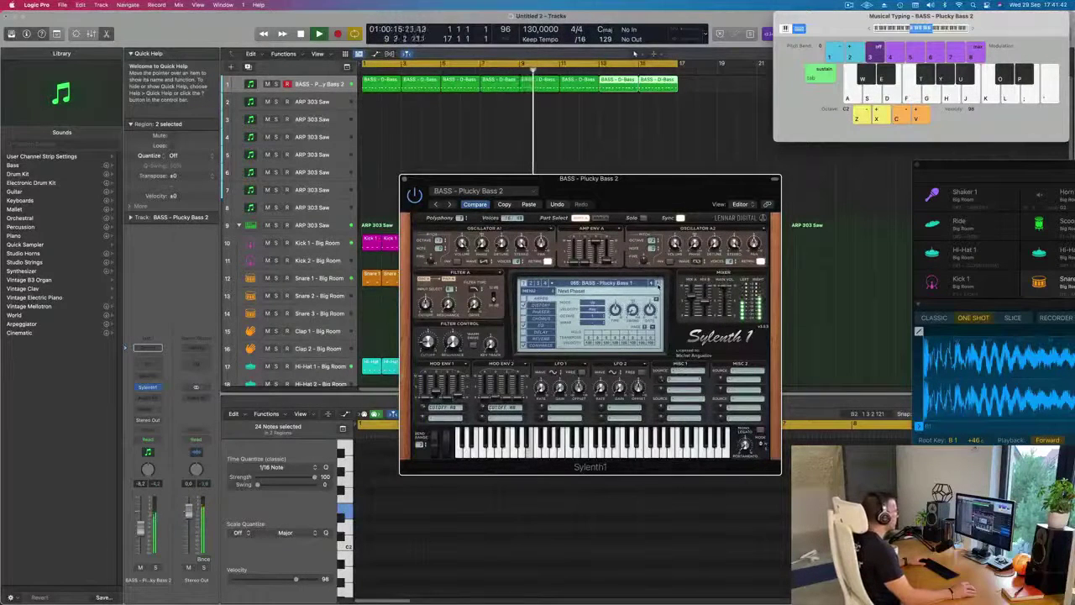
left_click(658, 284)
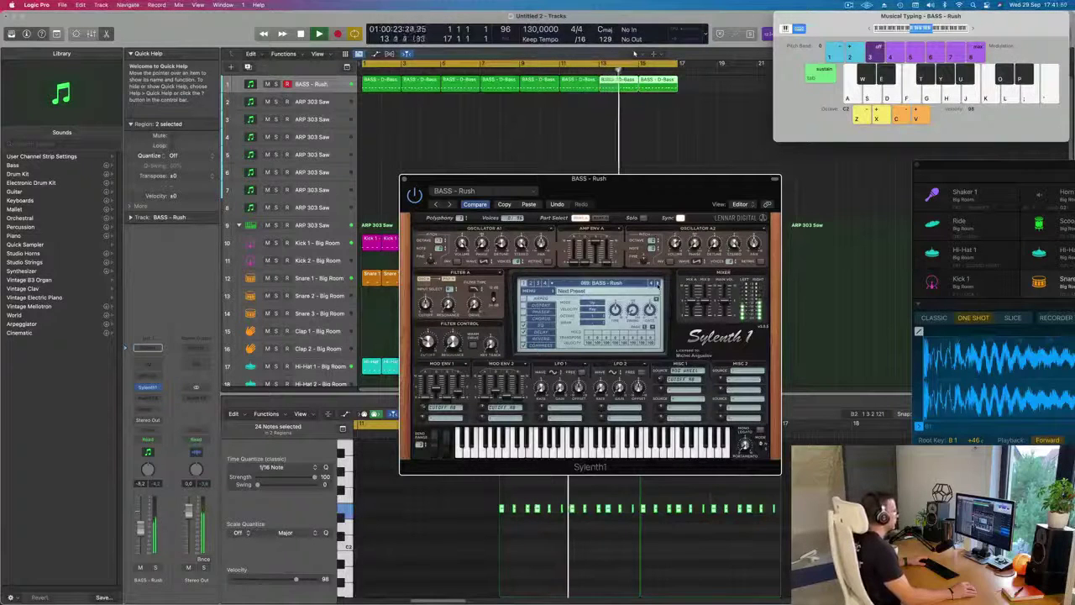
Compare the presets after Rush, including Sub Bass and Trance Bassline 1, and return Sylenth1 to BASS - Rush
left_click(658, 284)
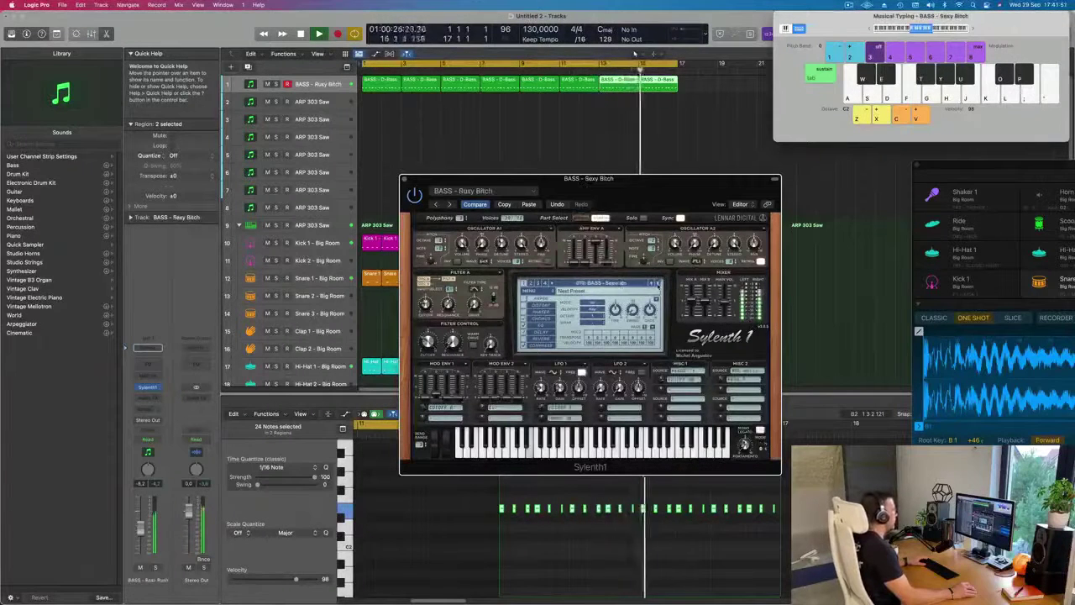
left_click(657, 284)
left_click(657, 284)
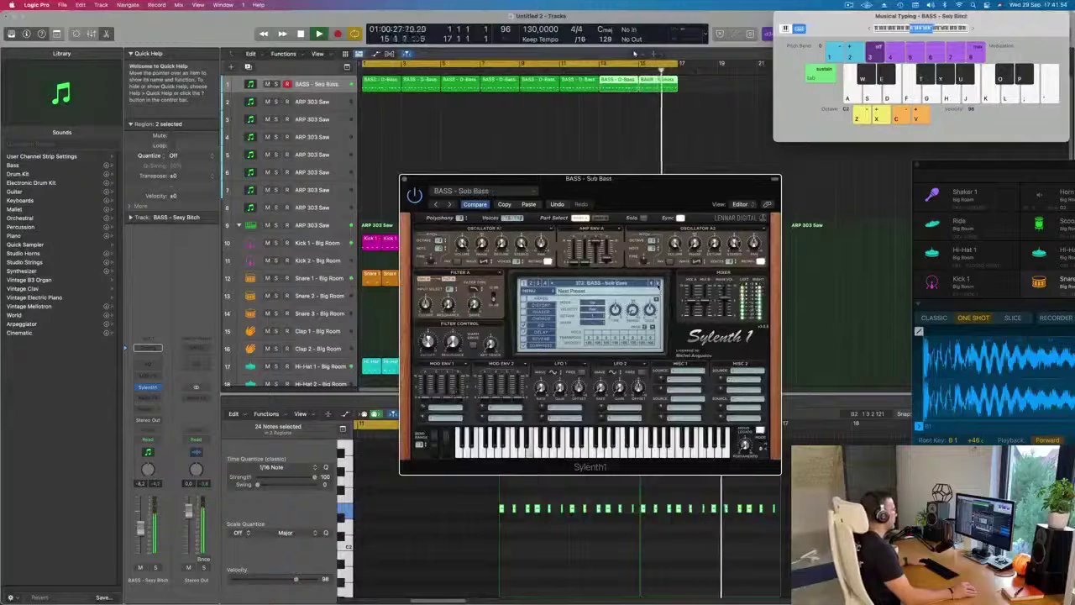
left_click(652, 284)
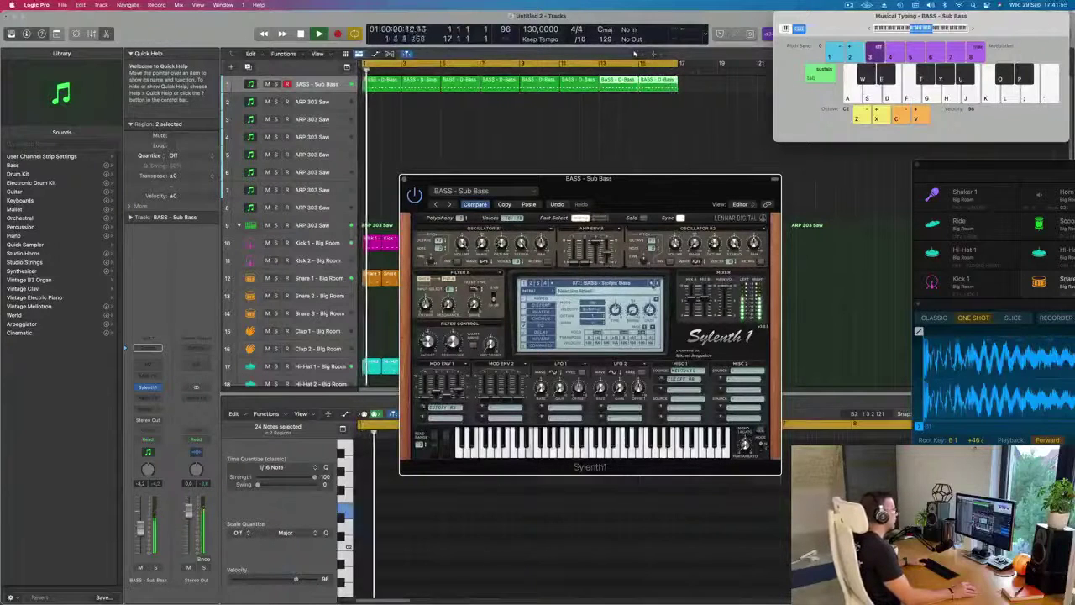
left_click(652, 283)
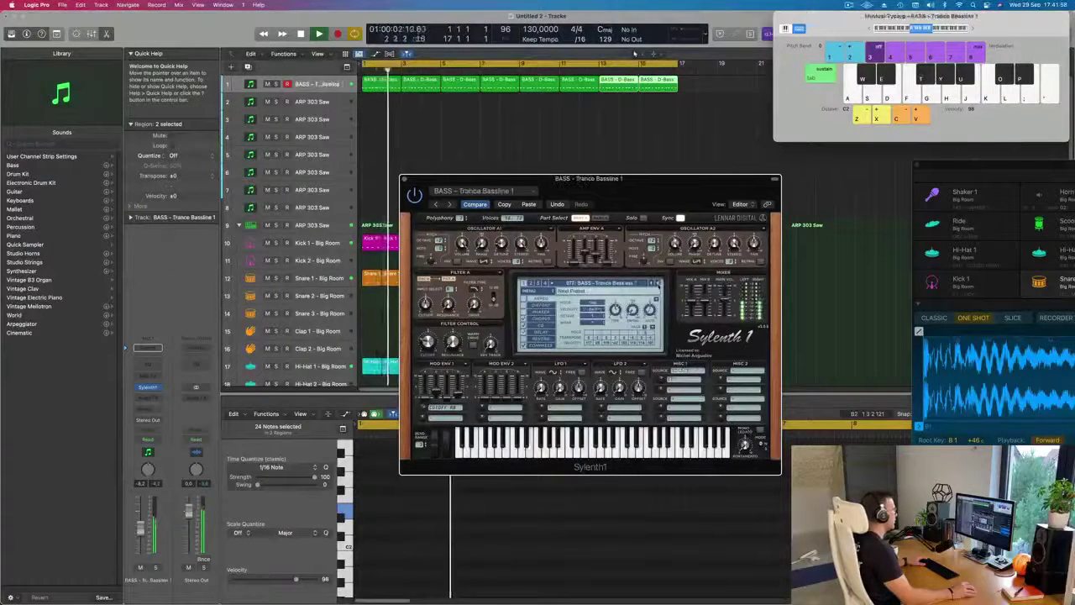
left_click(652, 284)
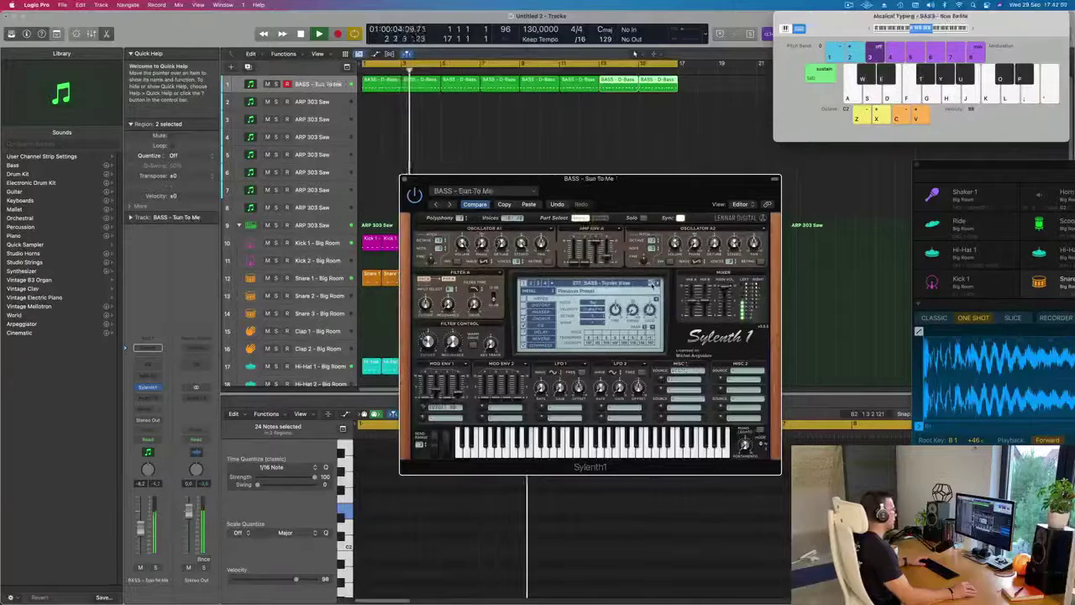
left_click(652, 284)
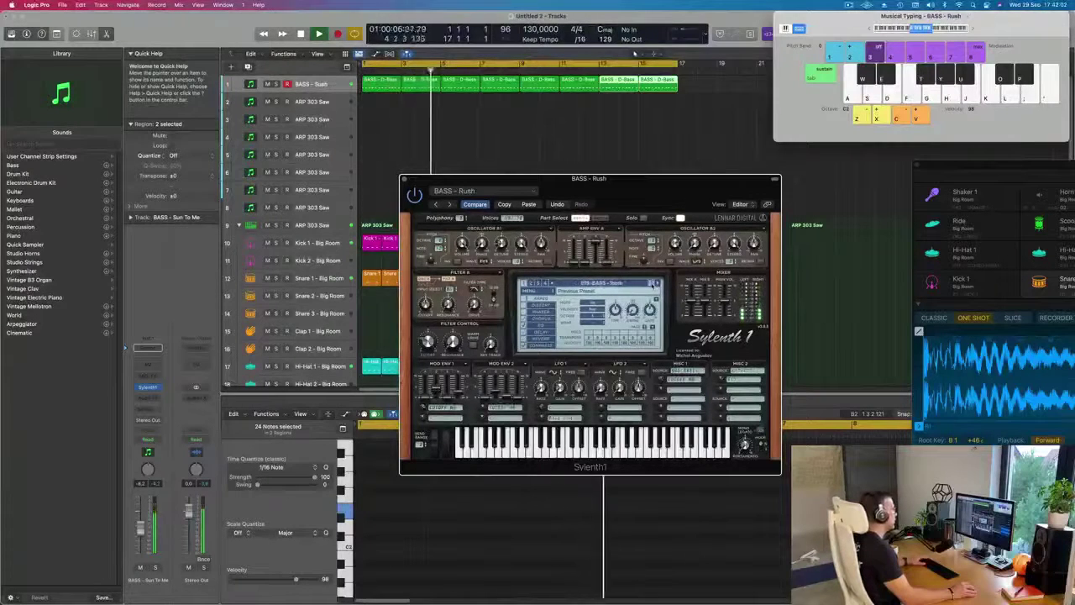
left_click_drag(658, 196, 664, 187)
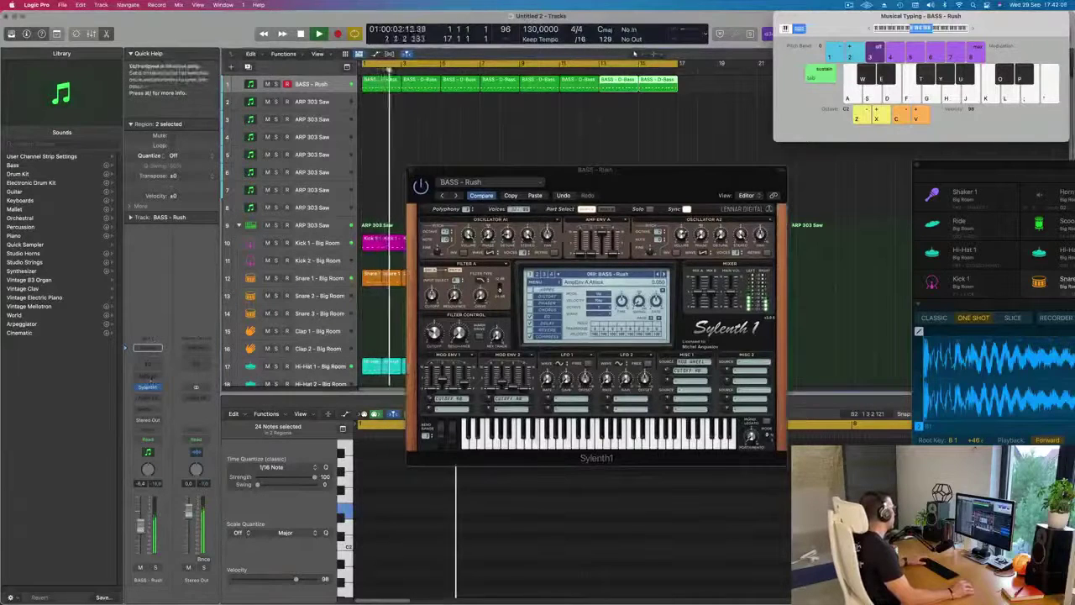
Insert a Compressor on the BASS - Rush channel and set its side chain to Inst 9, the Kick 1 instrument
left_click(148, 395)
mouse_move(168, 439)
left_click(220, 441)
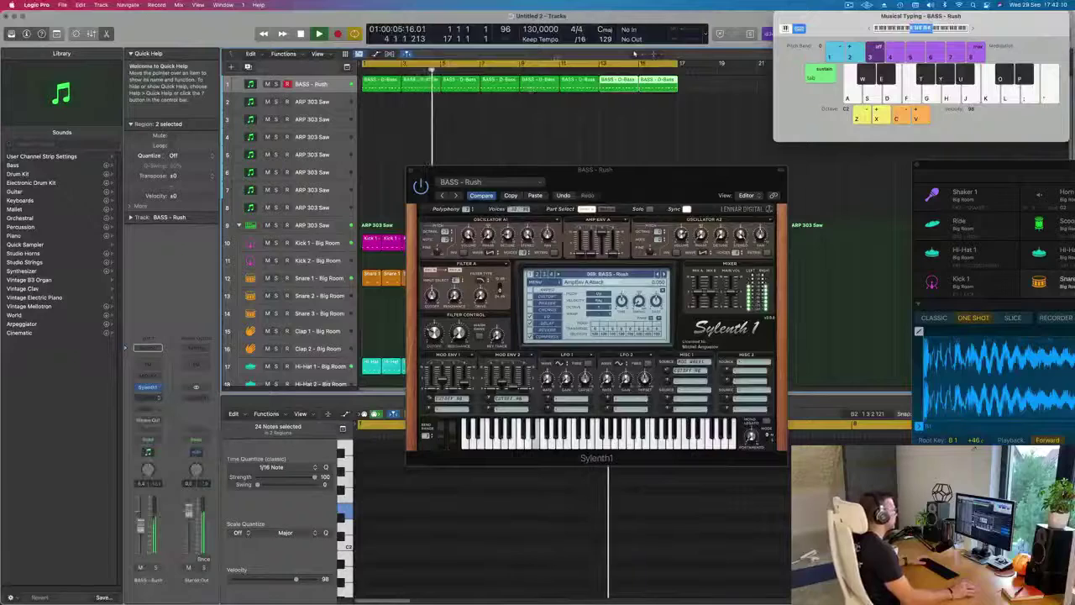
left_click(764, 124)
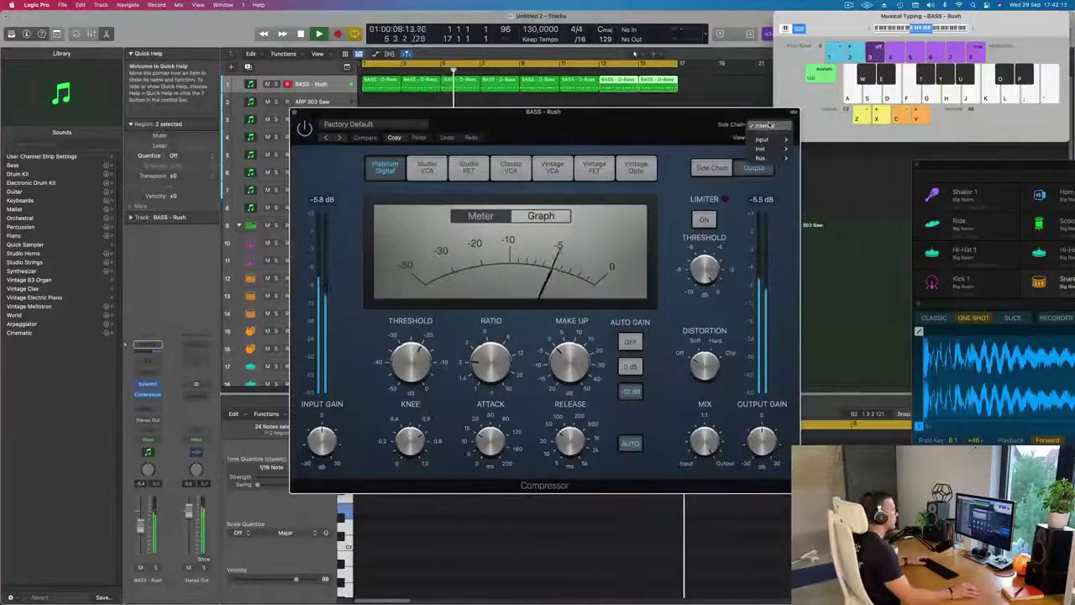
mouse_move(765, 149)
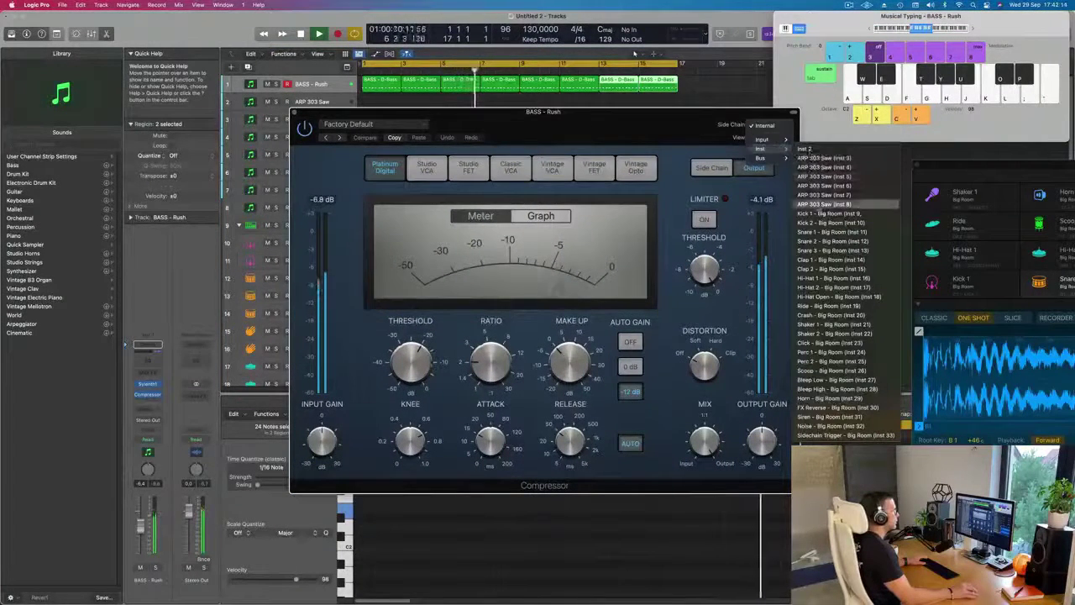
left_click(823, 203)
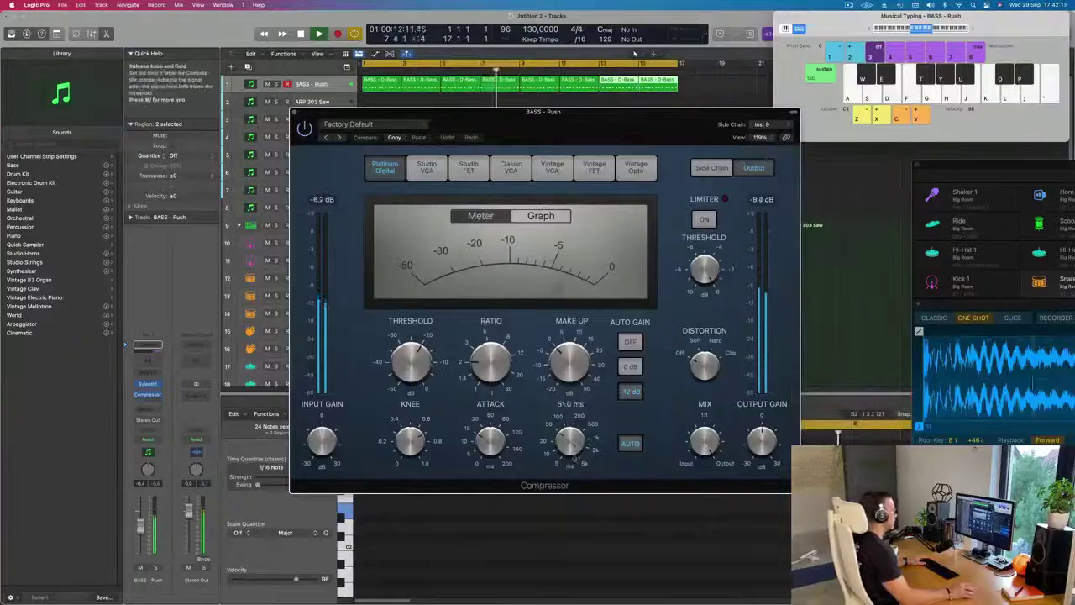
Turn off the Compressor's automatic release, close its window and move the Sylenth1 window out of the way
left_click(630, 442)
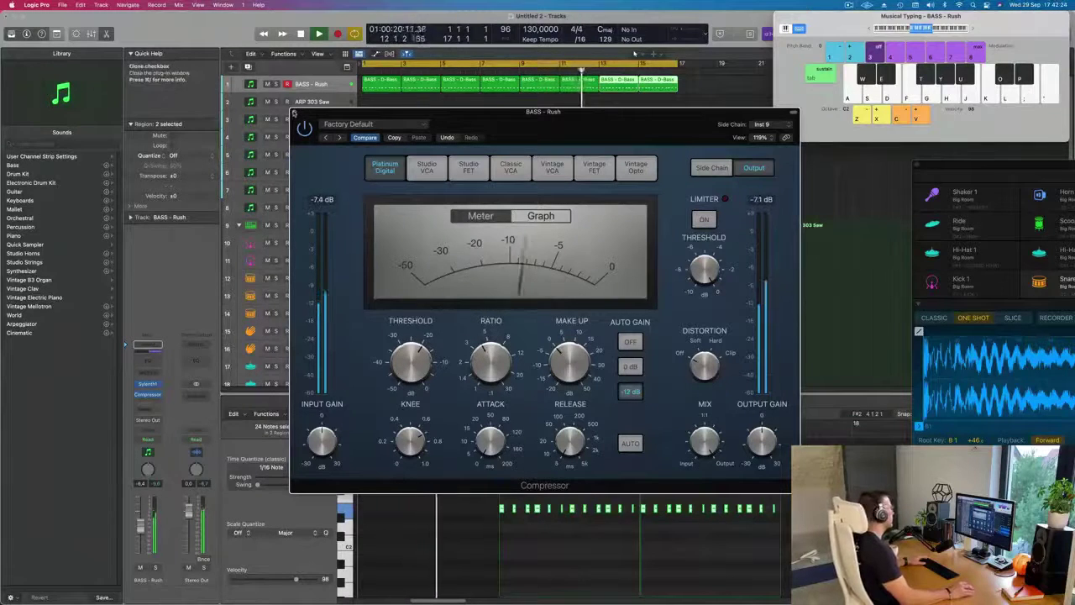
left_click(294, 112)
left_click_drag(659, 184, 714, 212)
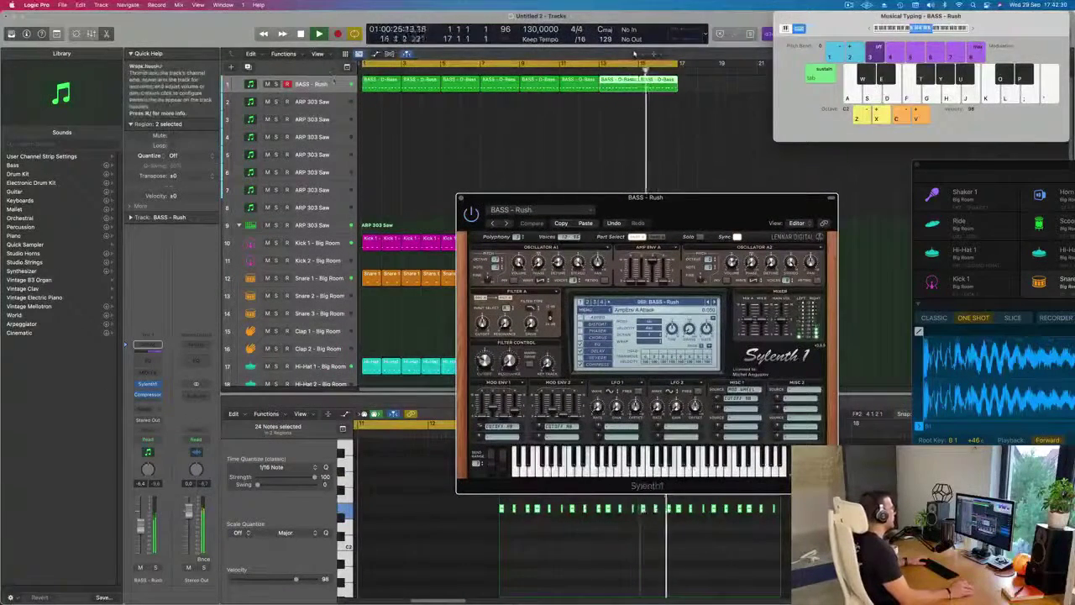
Duplicate the BASS - Rush track with its settings and place the regions on the duplicate, keeping one two-bar region on the first track
left_click(315, 84)
key("super+d")
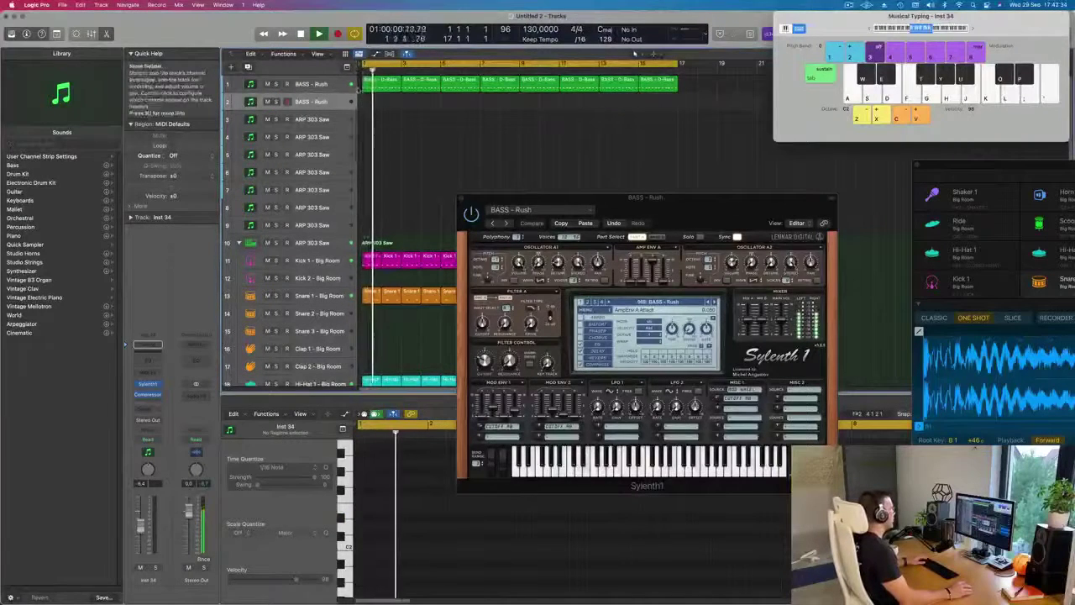
left_click(328, 85)
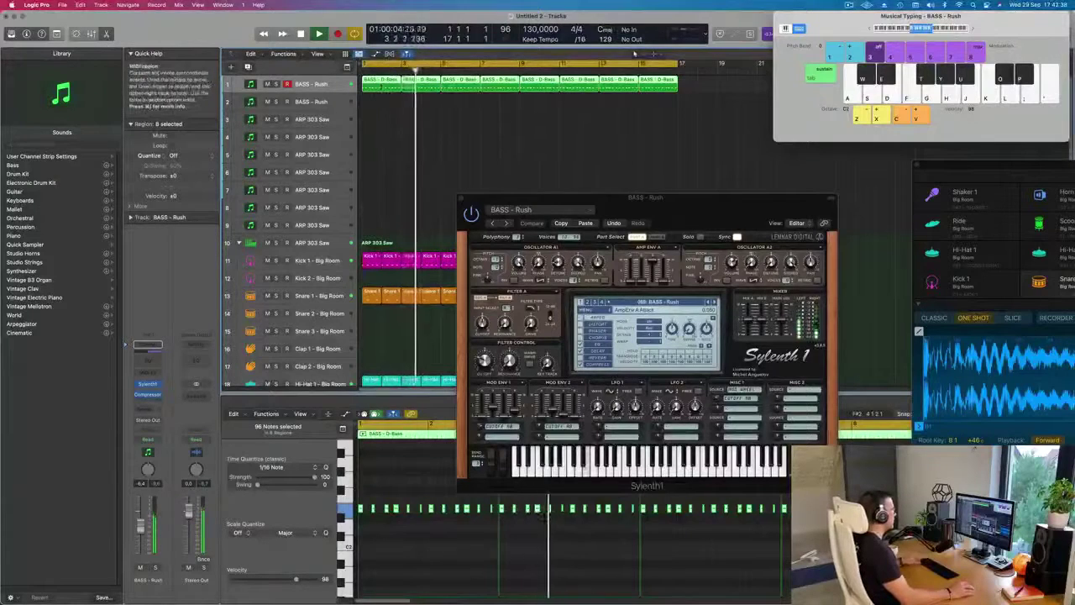
mouse_move(383, 80)
left_mouse_down()
mouse_move(383, 99)
mouse_move(384, 85)
left_mouse_up()
Paste the copied BASS - Feelin Good settings into the first track's Sylenth1 and play from the start
left_click(583, 224)
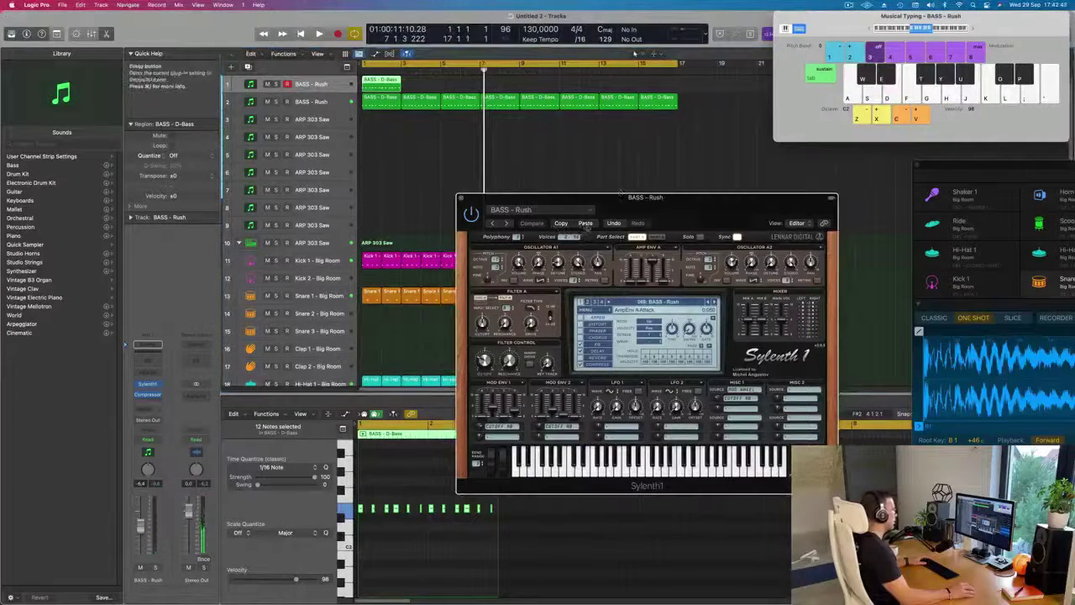
key("Return")
key("space")
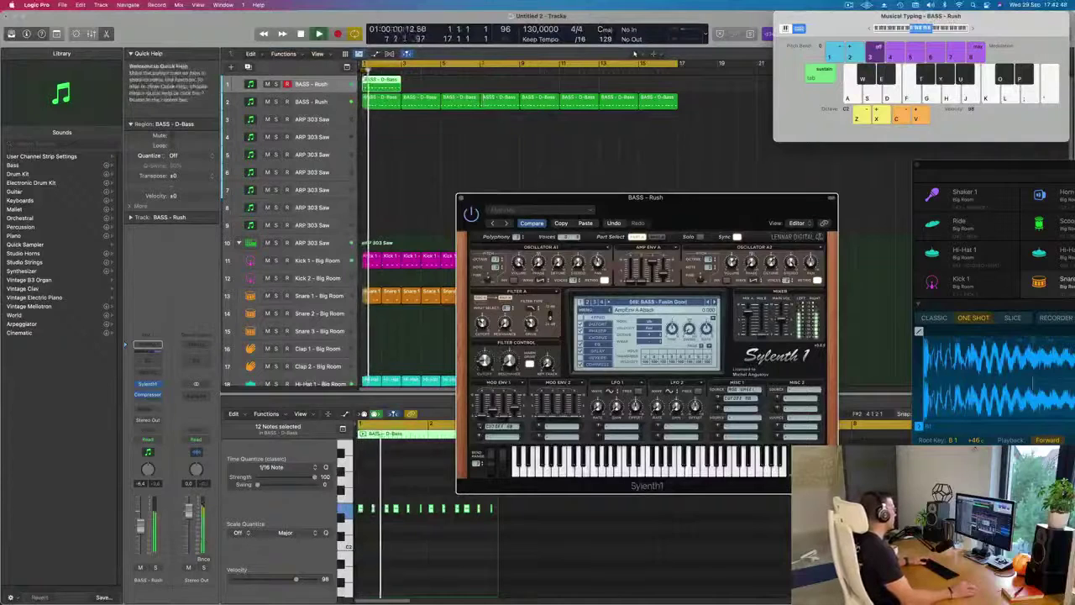
Solo the first bass track to hear its new sound alone and unsolo it again
key("s")
key("Return")
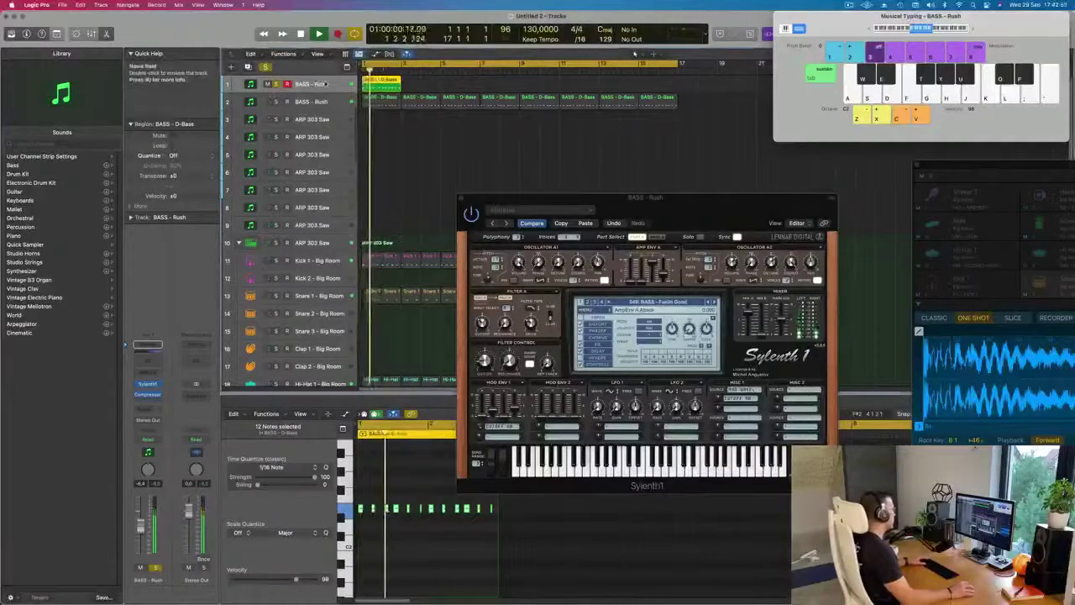
left_click(275, 84)
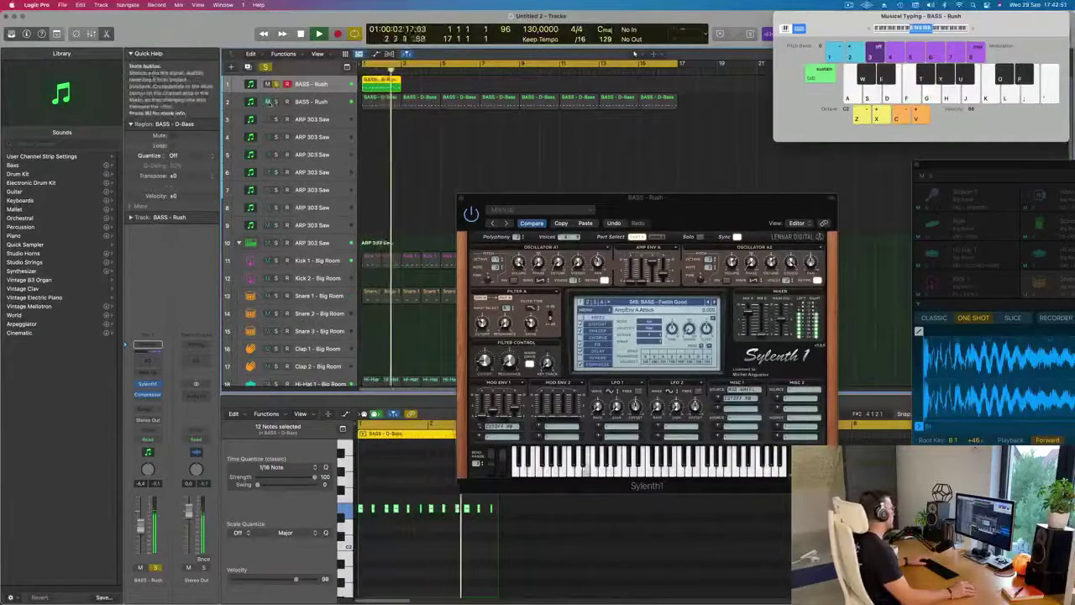
left_click(275, 84)
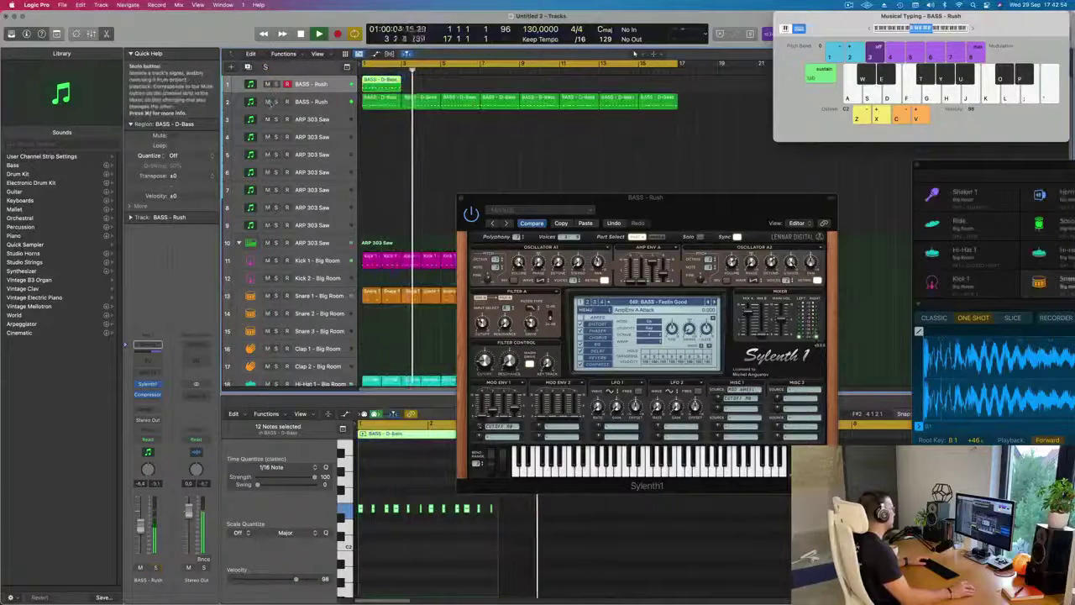
Repeat the two-bar bass region along the first track up to bar 17 and play both bass layers from the start
key("Return")
key("Return")
key("super+r")
key("super+r")
key("super+r")
key("super+r")
key("super+r")
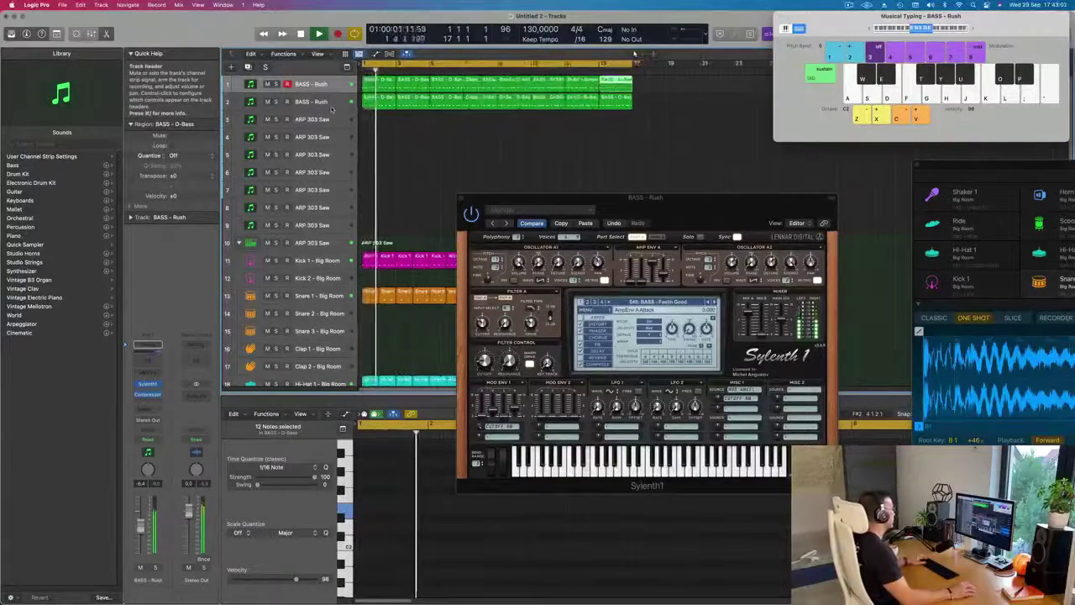
Mute the first bass track, play the second layer from the start and raise its volume to -4.7 dB
key("super+Left")
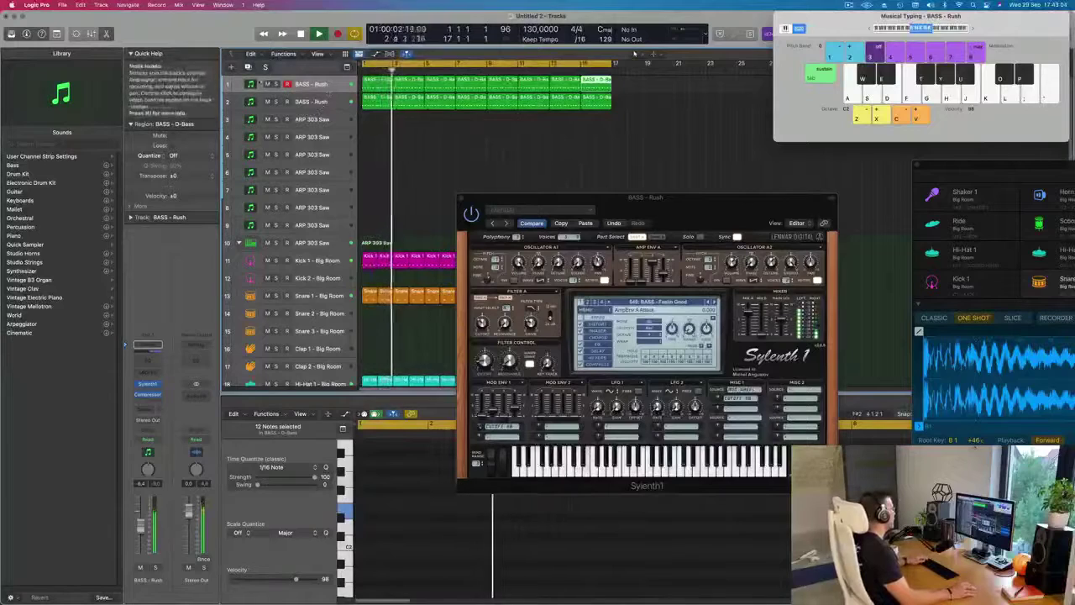
left_click(333, 107)
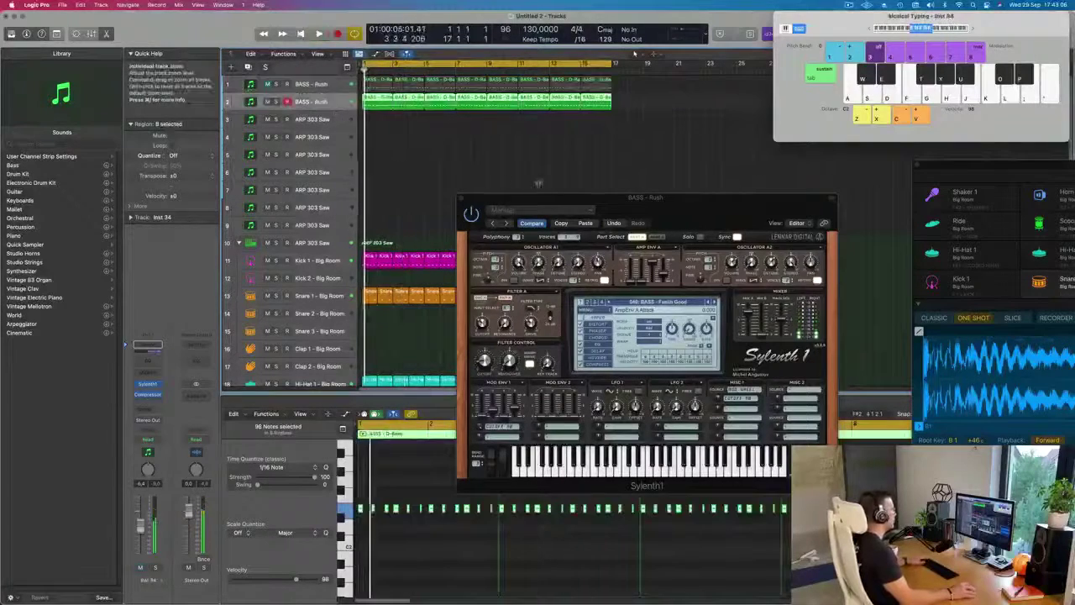
left_click_drag(542, 198, 558, 178)
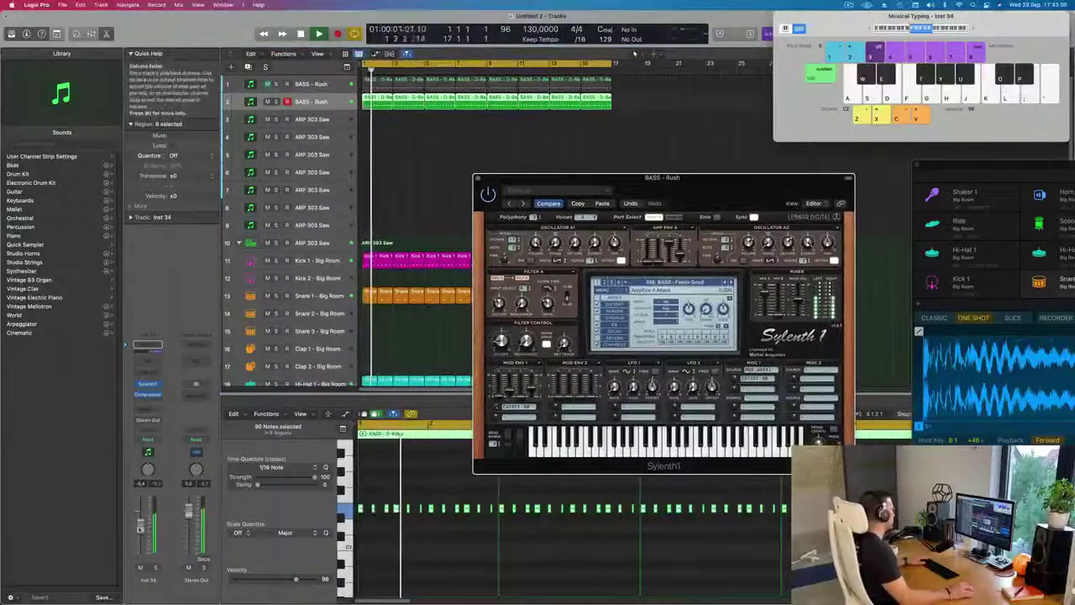
key("Return")
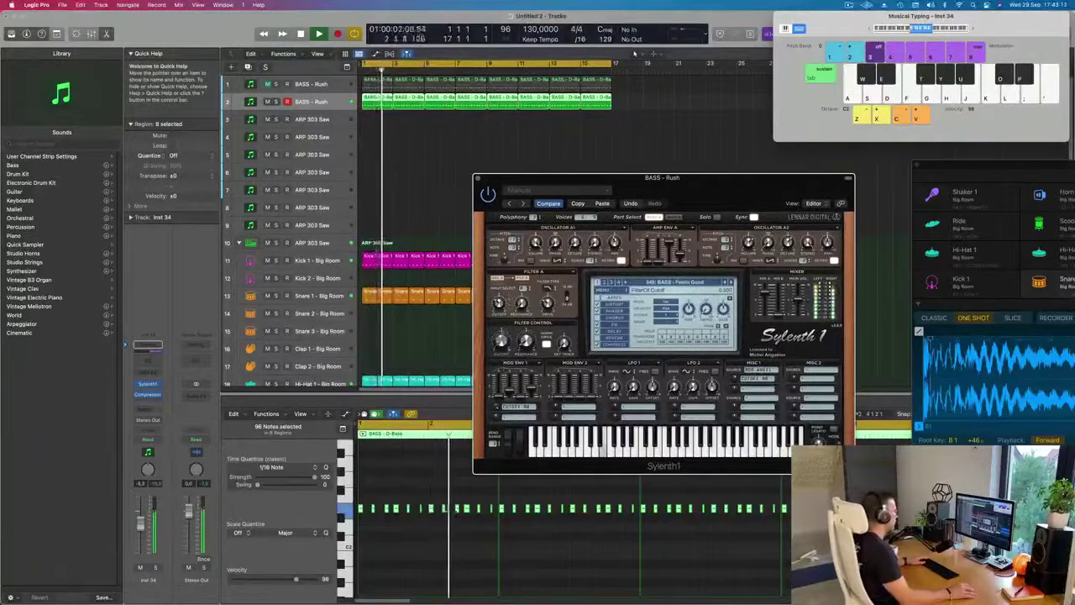
Inspect the second bass track's Sylenth1 beside the first one's and close both instrument windows
left_click(144, 400)
left_click(150, 385)
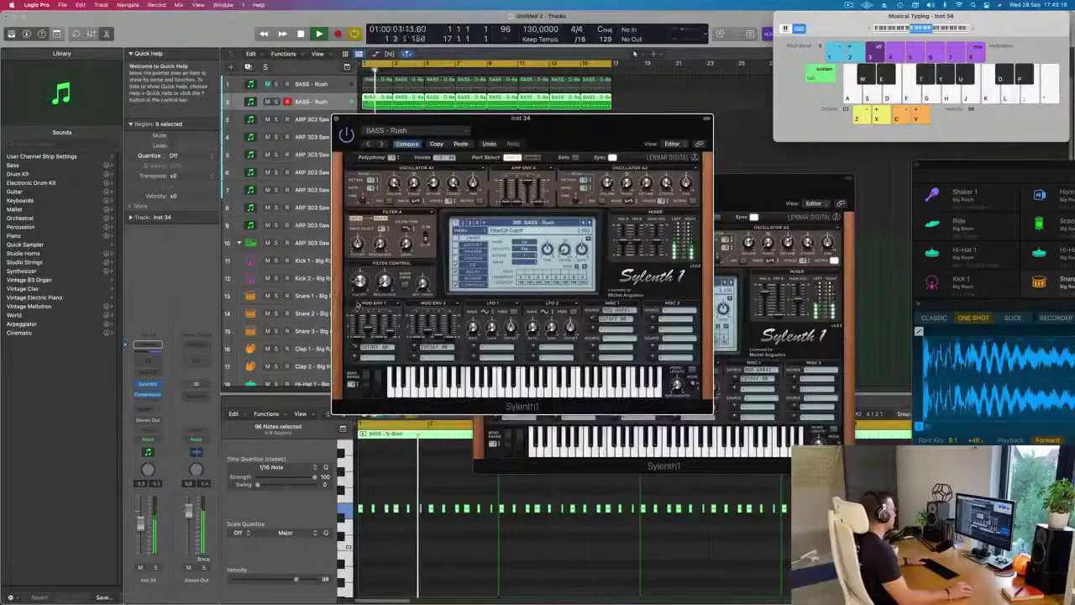
left_click_drag(577, 116, 672, 171)
left_click_drag(493, 174, 457, 186)
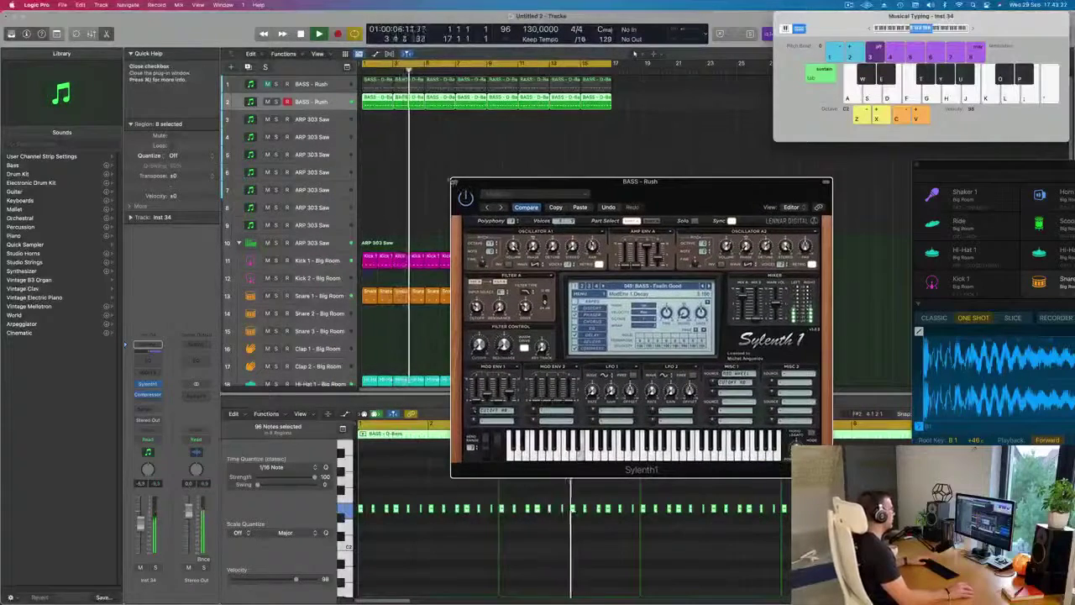
left_click(454, 181)
key("space")
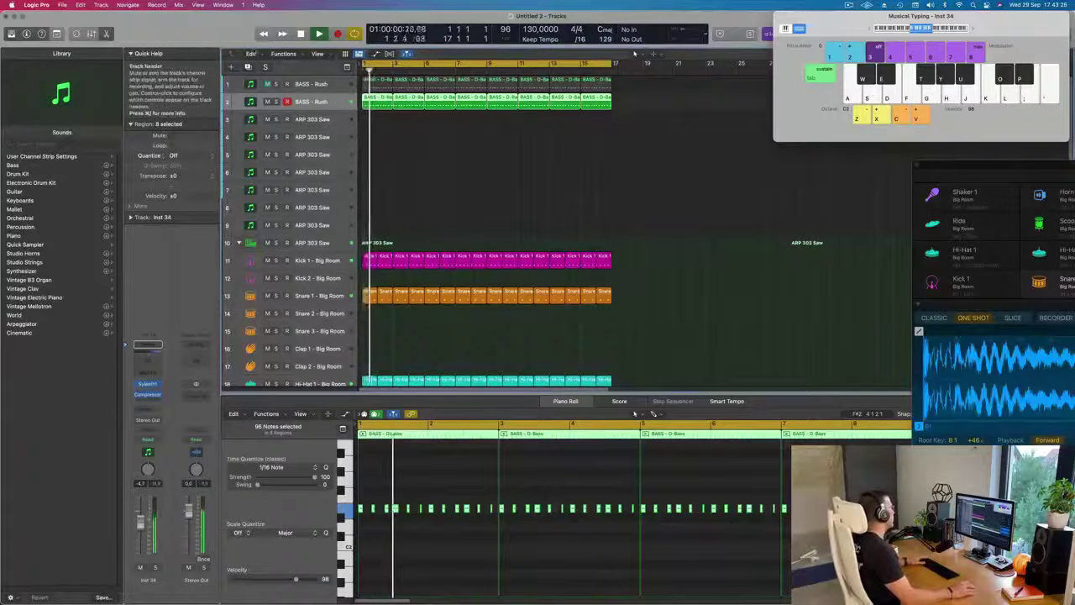
Duplicate the second bass track with its settings as a third track and add a send to Bus 5 on it
left_click(247, 66)
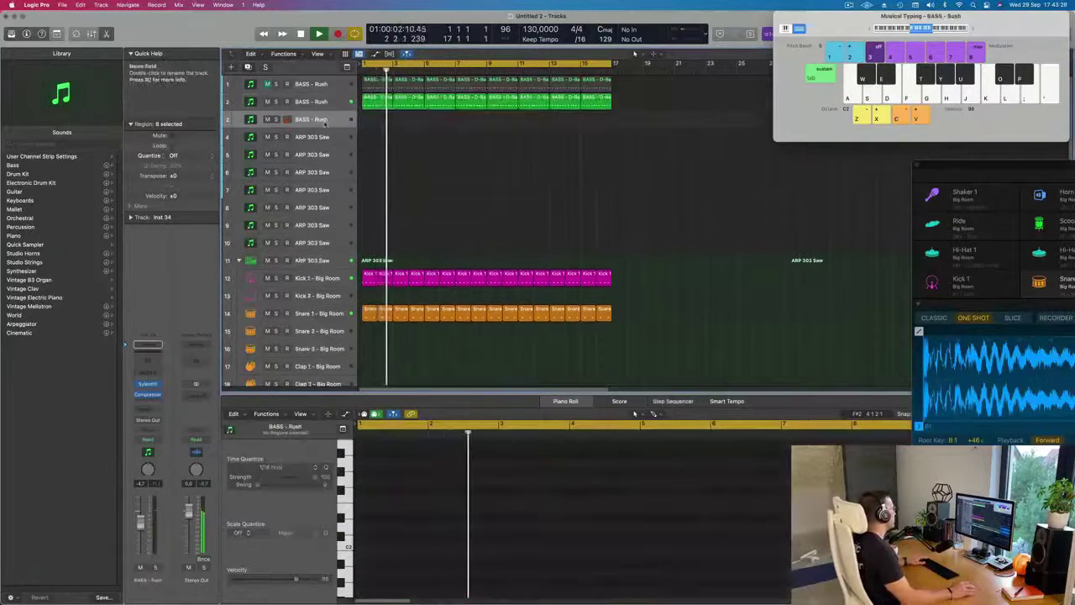
left_click(148, 409)
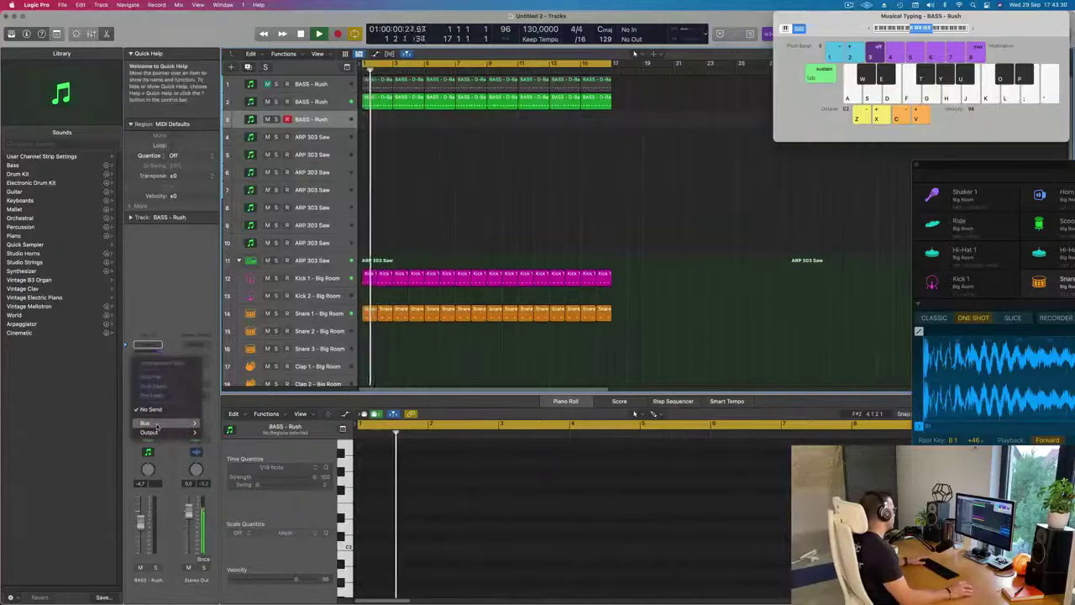
left_click(214, 277)
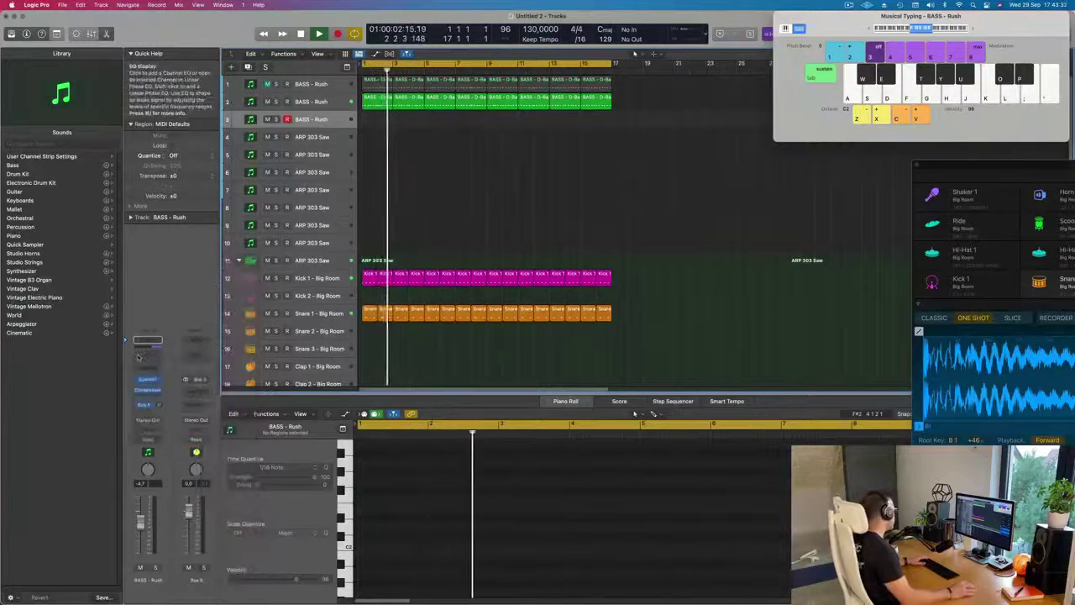
Insert the SilverVerb reverb on the Bus 5 aux channel and load its grandiose preset
left_click(195, 389)
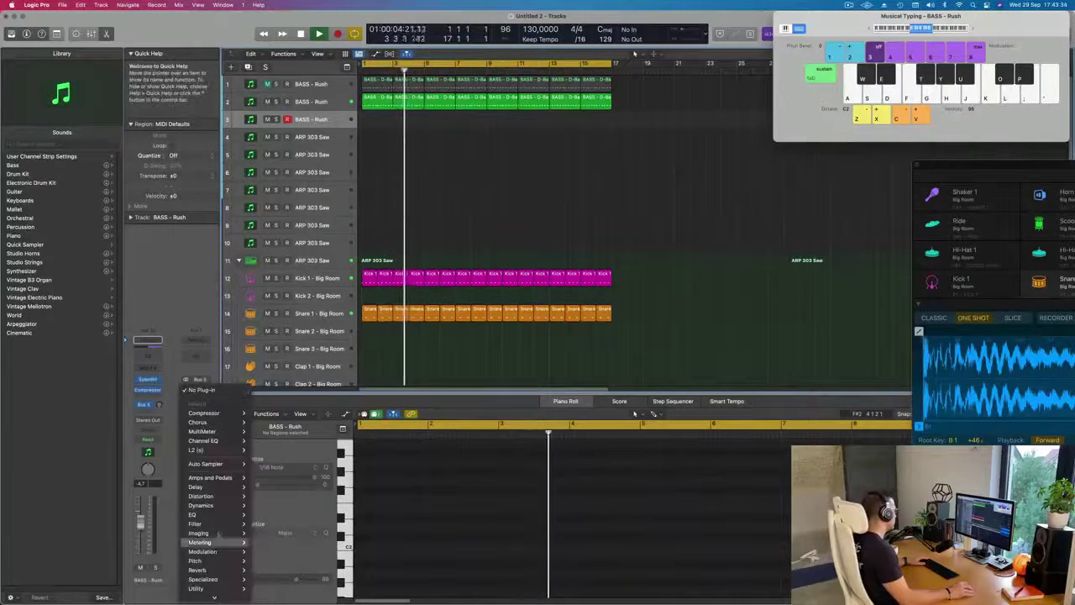
mouse_move(215, 571)
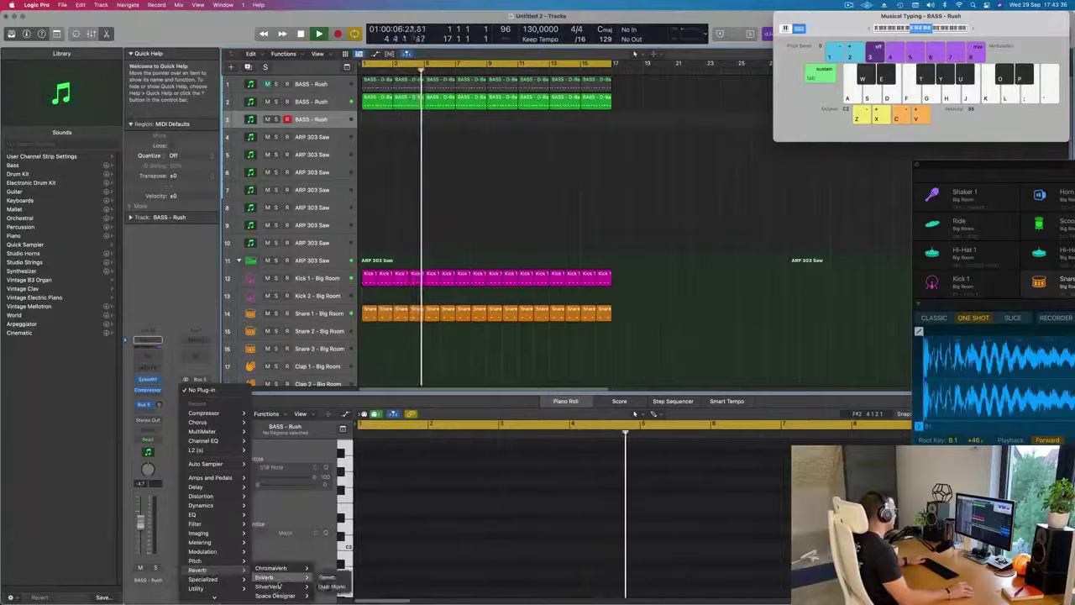
left_click(448, 193)
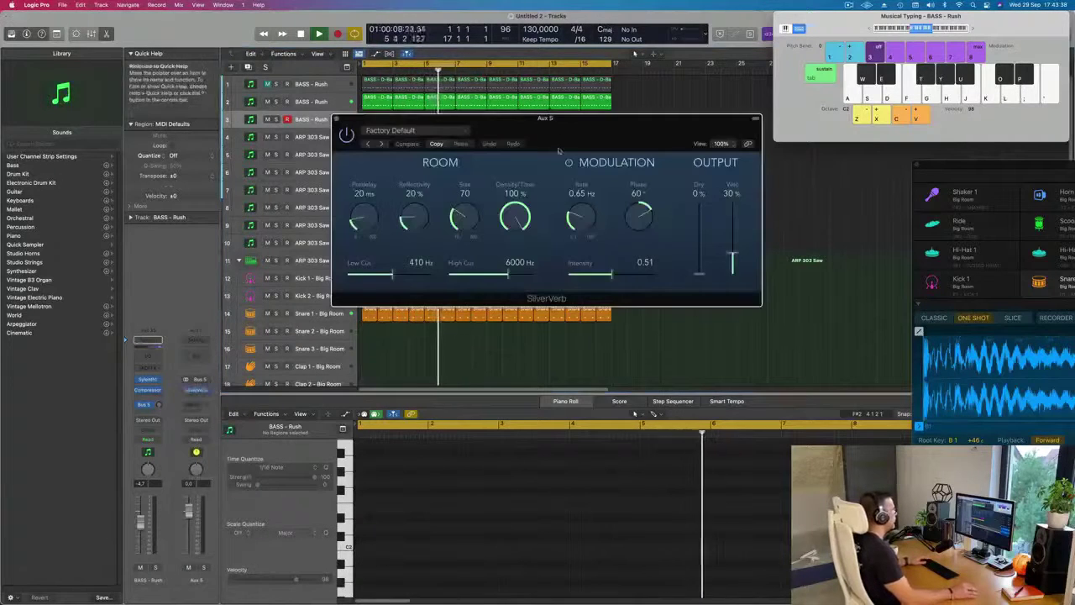
left_click_drag(405, 119, 468, 130)
left_click(469, 142)
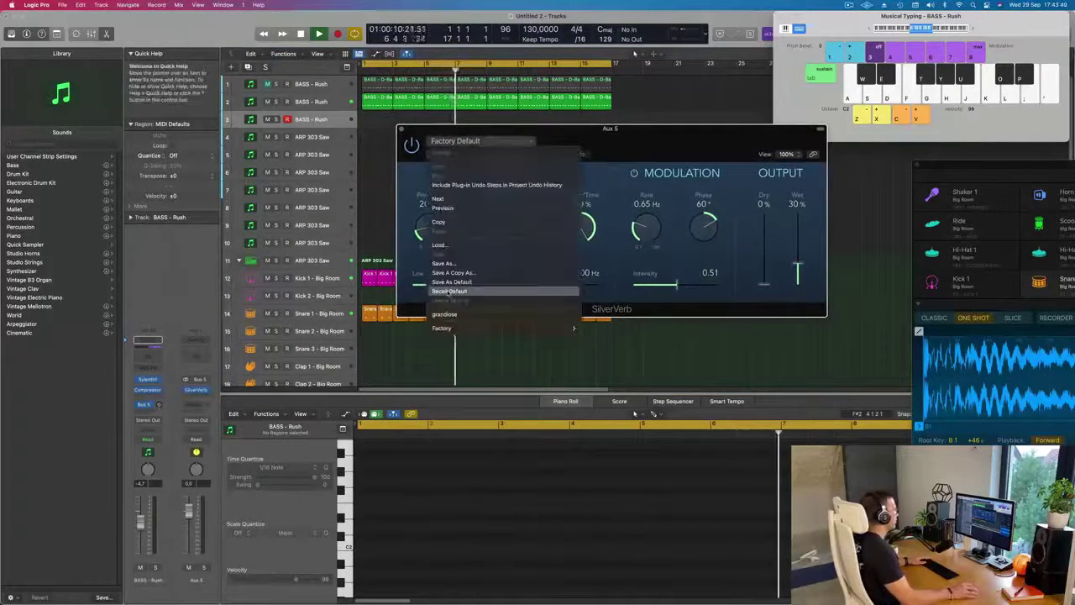
left_click(454, 291)
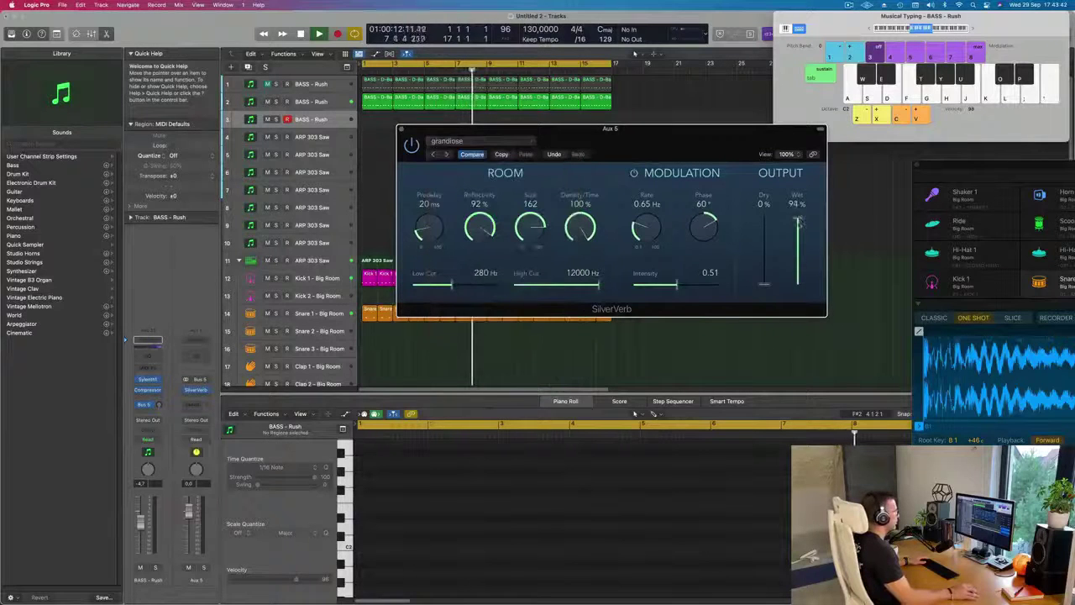
left_click(401, 129)
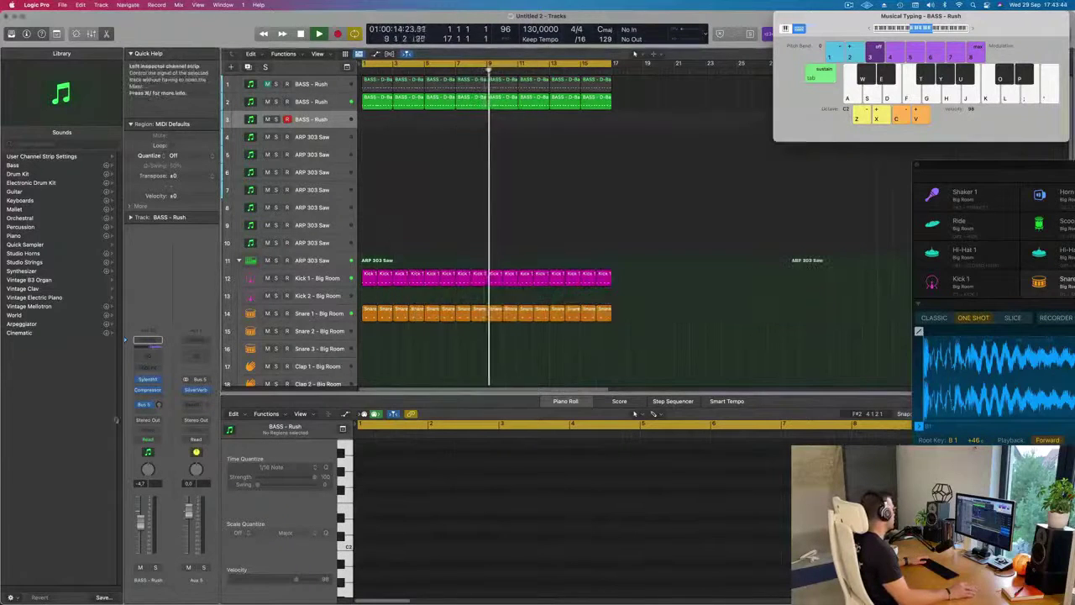
Switch the third track's Sylenth1 to bank 2 and load the preset PAD - Air Pad
left_click(147, 381)
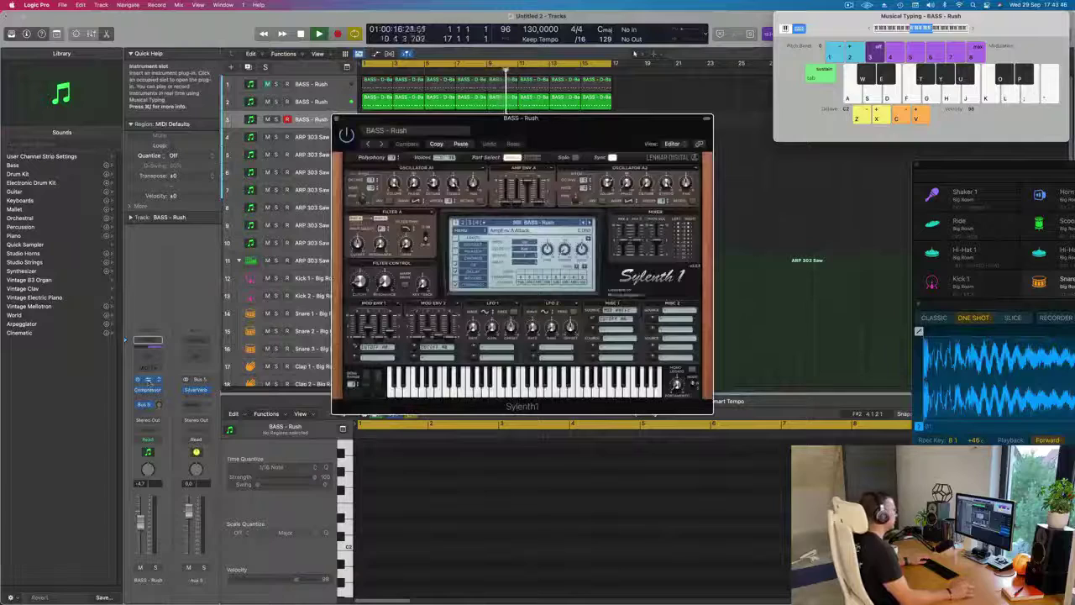
left_click(564, 224)
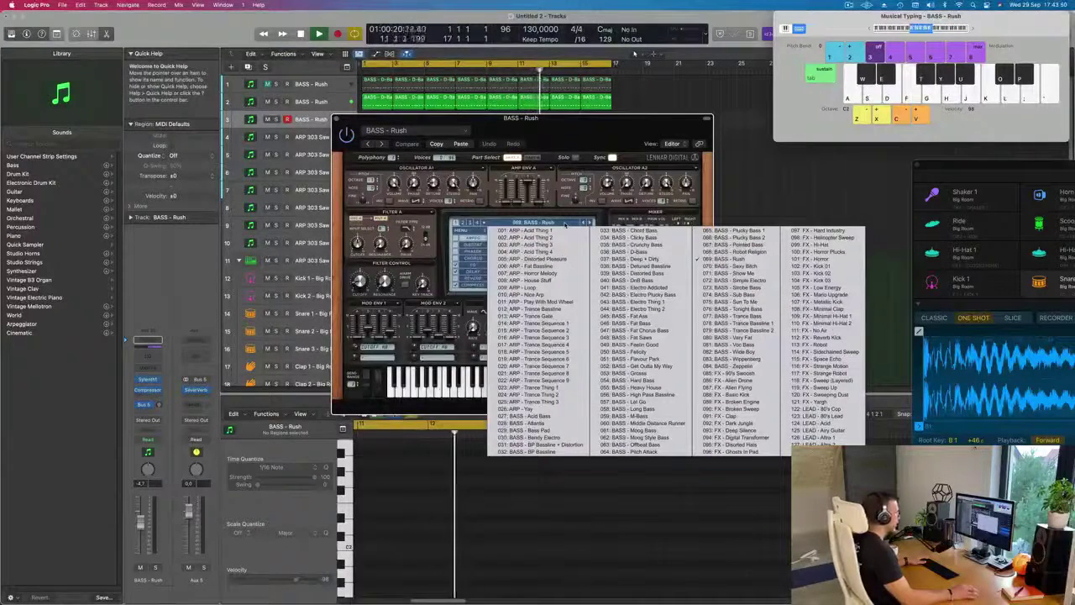
left_click(464, 224)
left_click(464, 223)
left_click(509, 223)
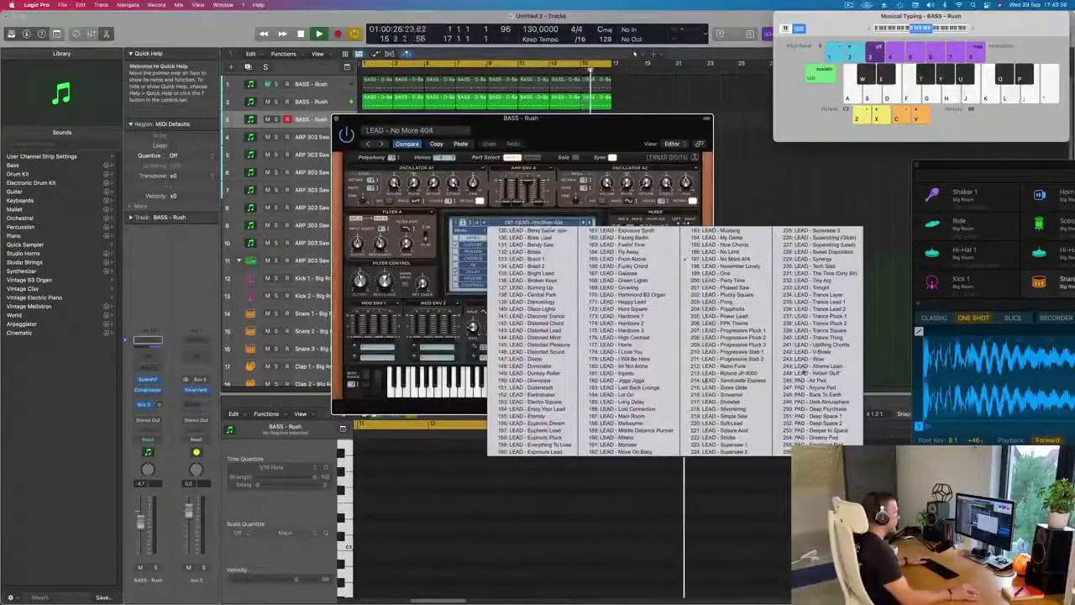
left_click(798, 381)
left_click_drag(593, 137, 759, 213)
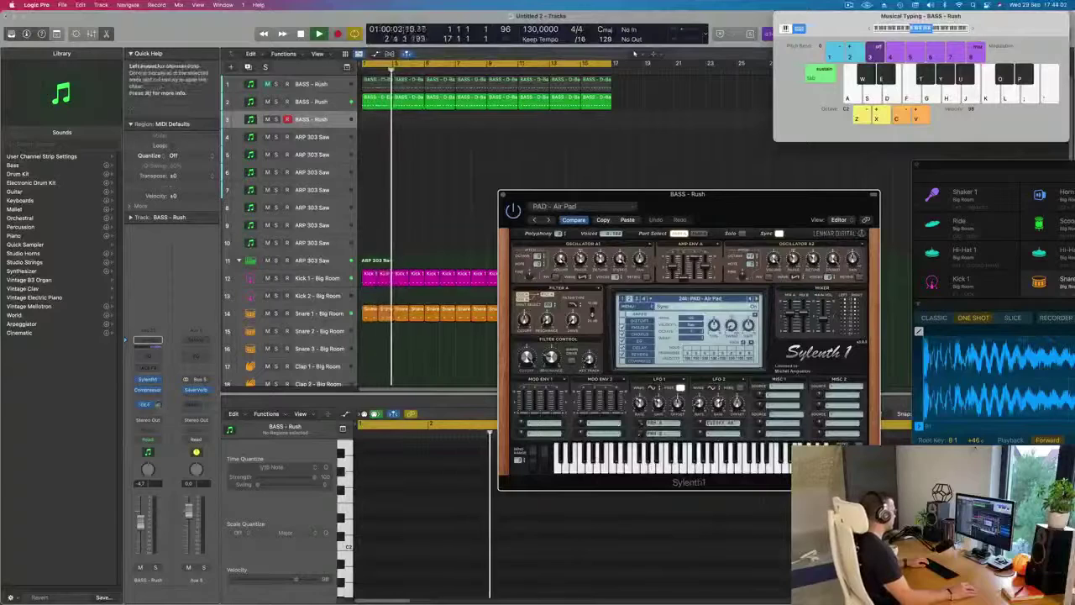
Raise the third track's Bus 5 send, play test notes on the pad and lower its volume to about -11.6 dB
left_click_drag(159, 405, 165, 372)
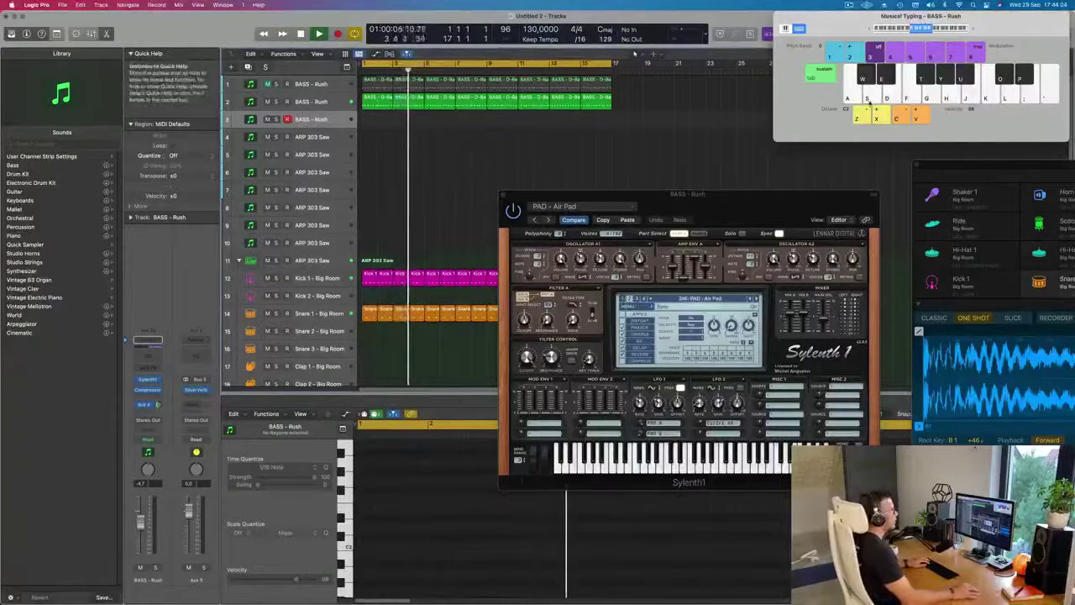
left_click_drag(980, 28, 933, 56)
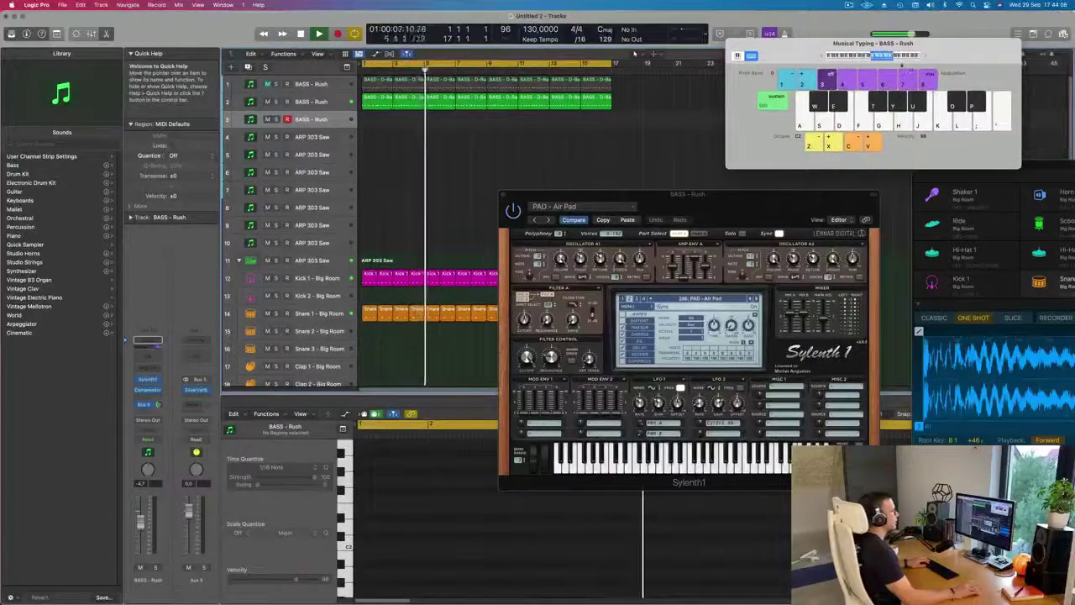
key("d")
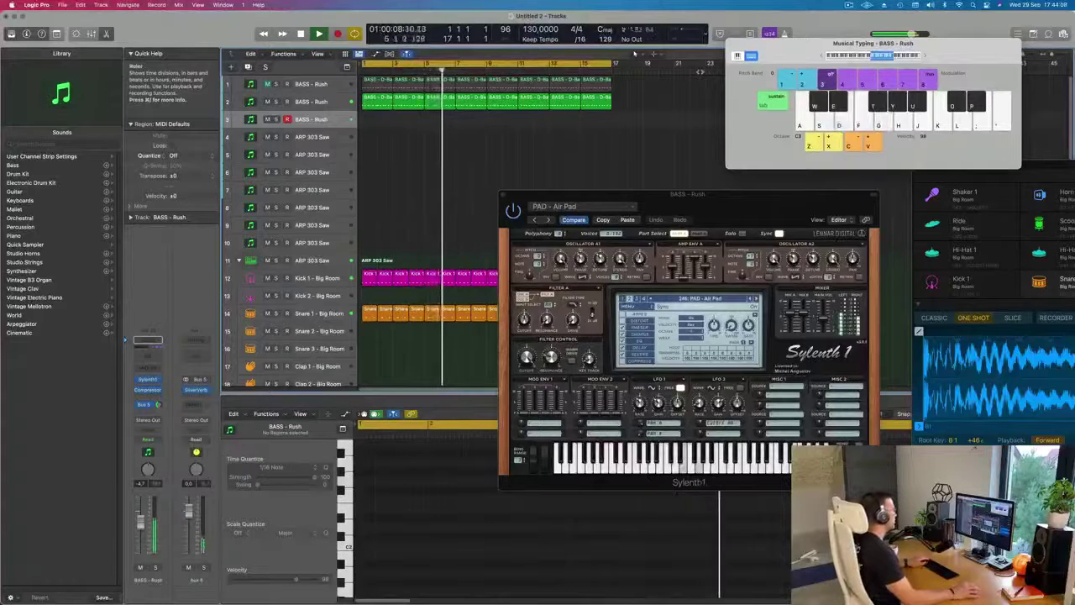
key("f")
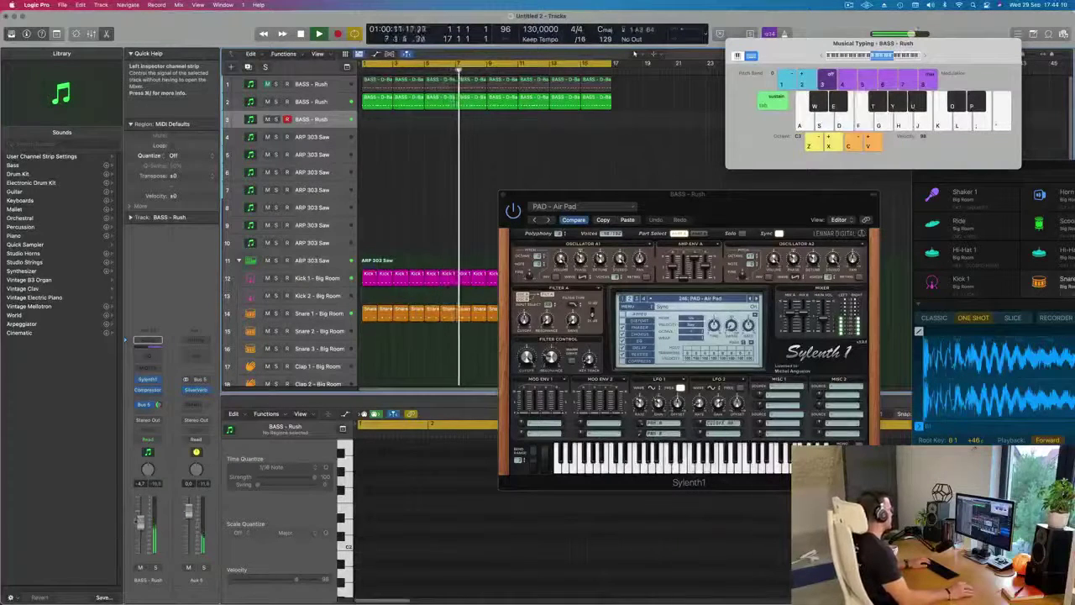
key("d")
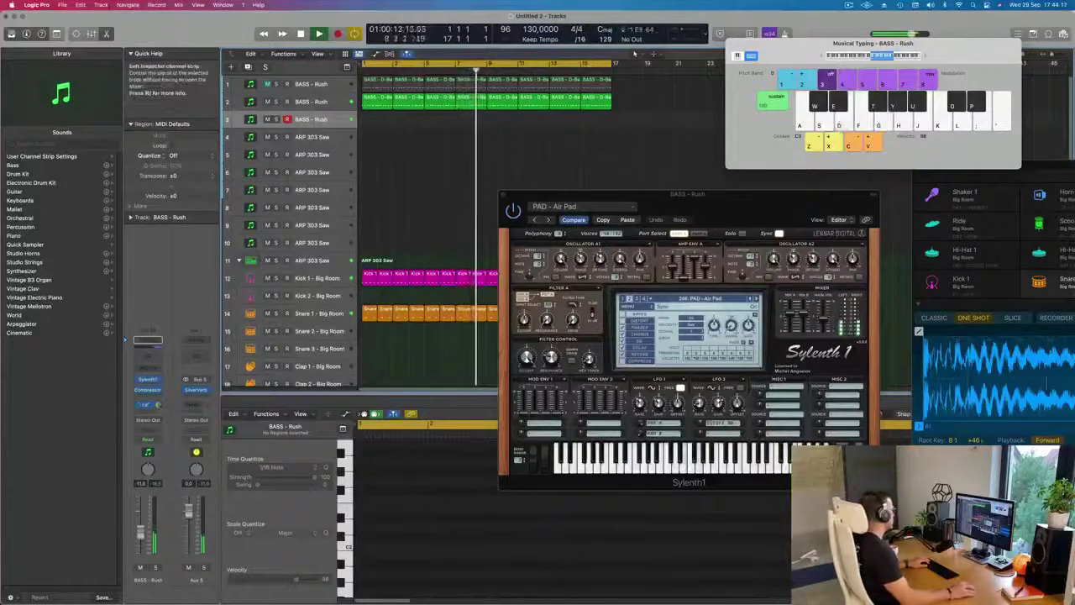
key("g")
key("s")
key("f")
Audition the Air Pad sound with more notes over the loop, including in a lower octave
left_click_drag(768, 207, 706, 207)
key("f")
key("f")
key("f")
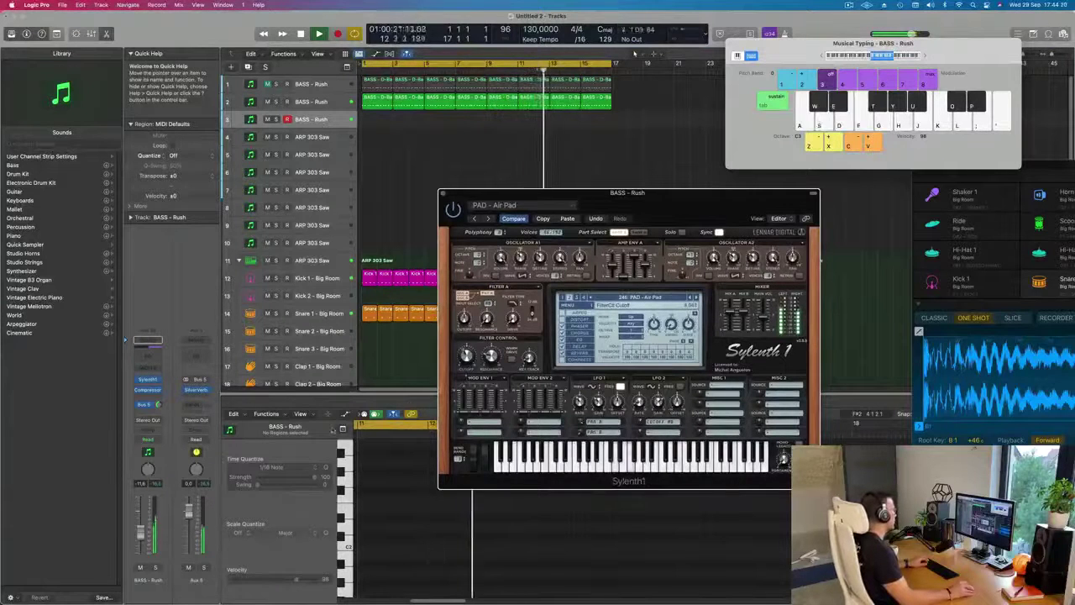
key("d")
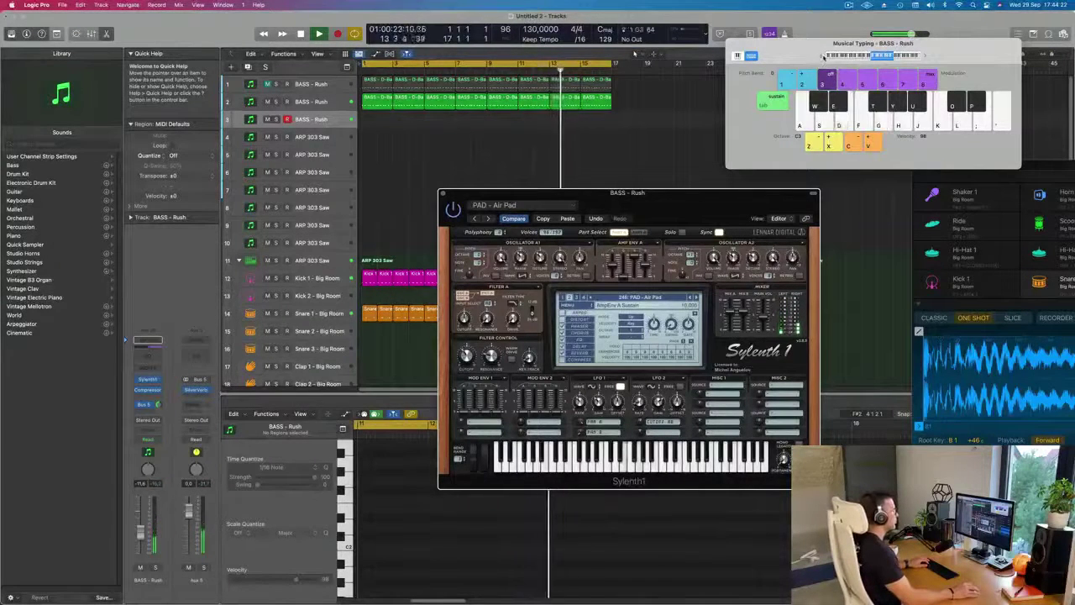
key("f")
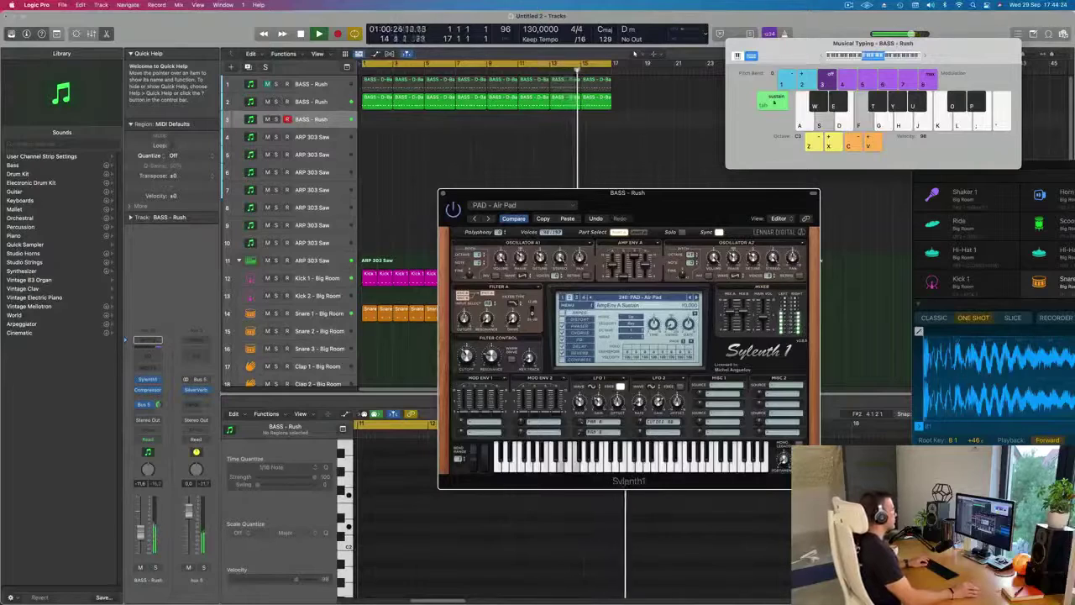
left_click_drag(708, 200, 696, 129)
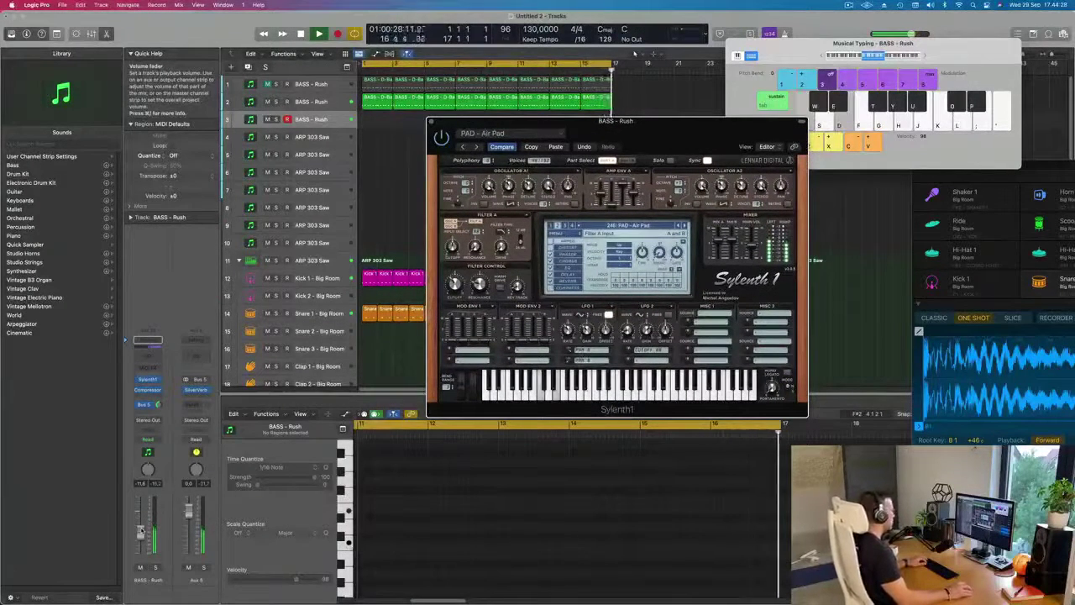
Step through the following Sylenth1 pad presets over a sustained chord and settle on PAD - Deeper In Space
left_click(684, 225)
left_click(684, 225)
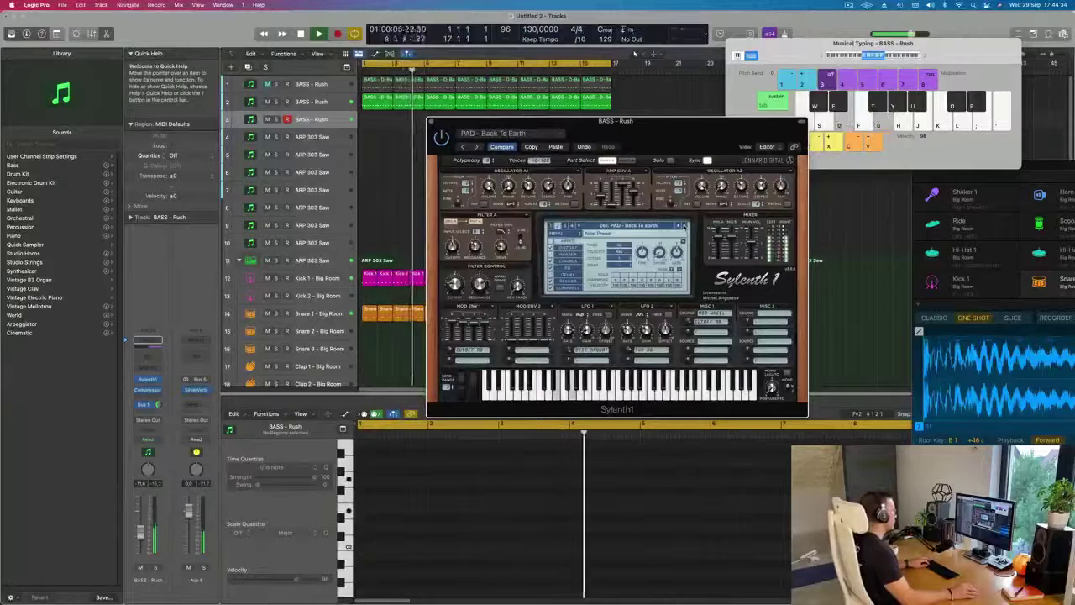
left_click(683, 225)
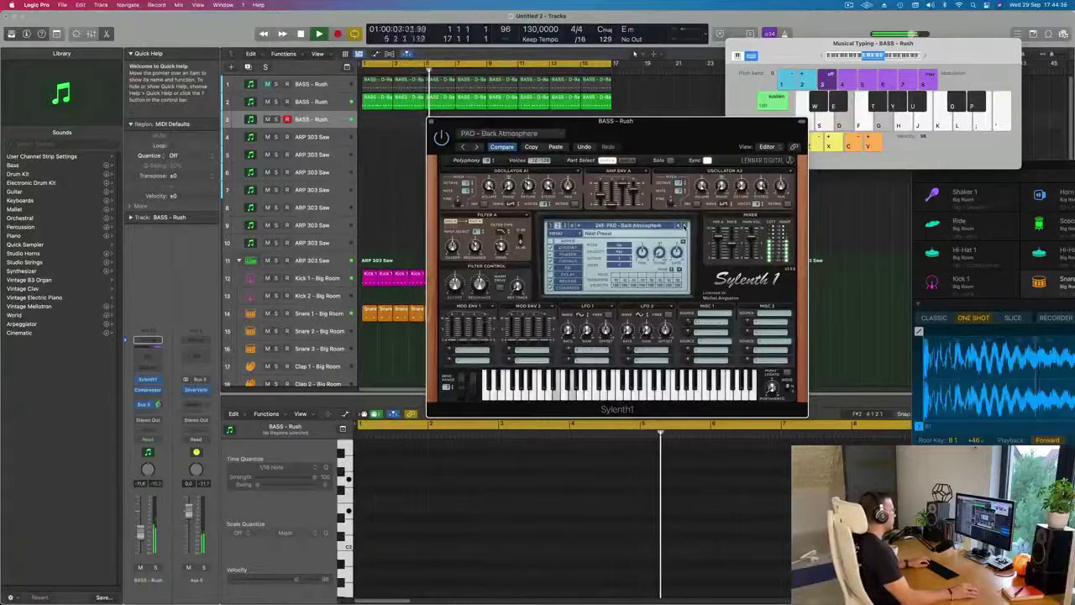
left_click(684, 225)
left_click(684, 225)
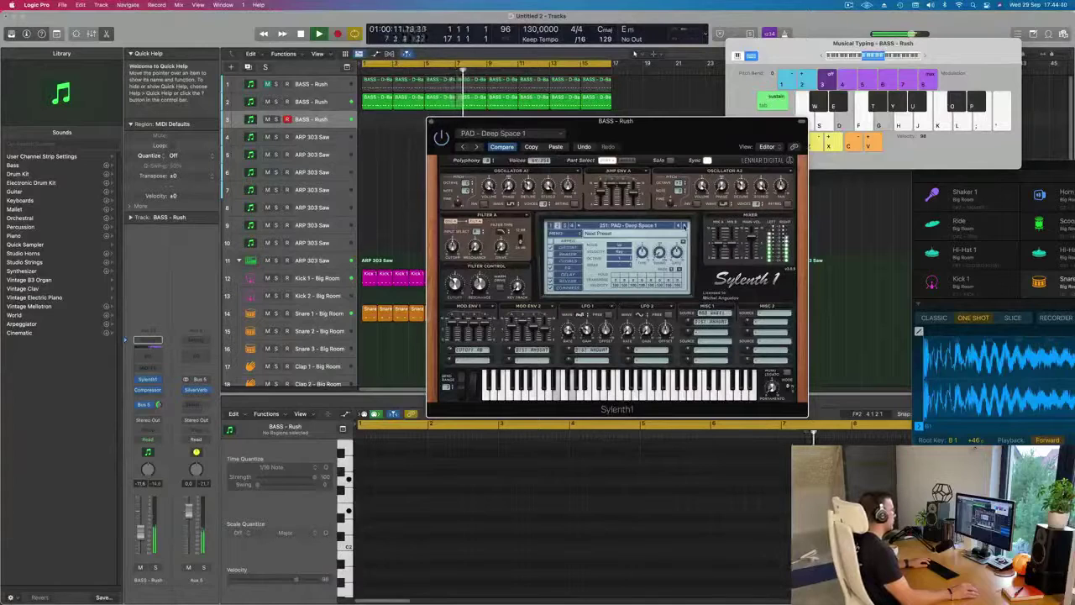
left_click(684, 225)
left_click(684, 225)
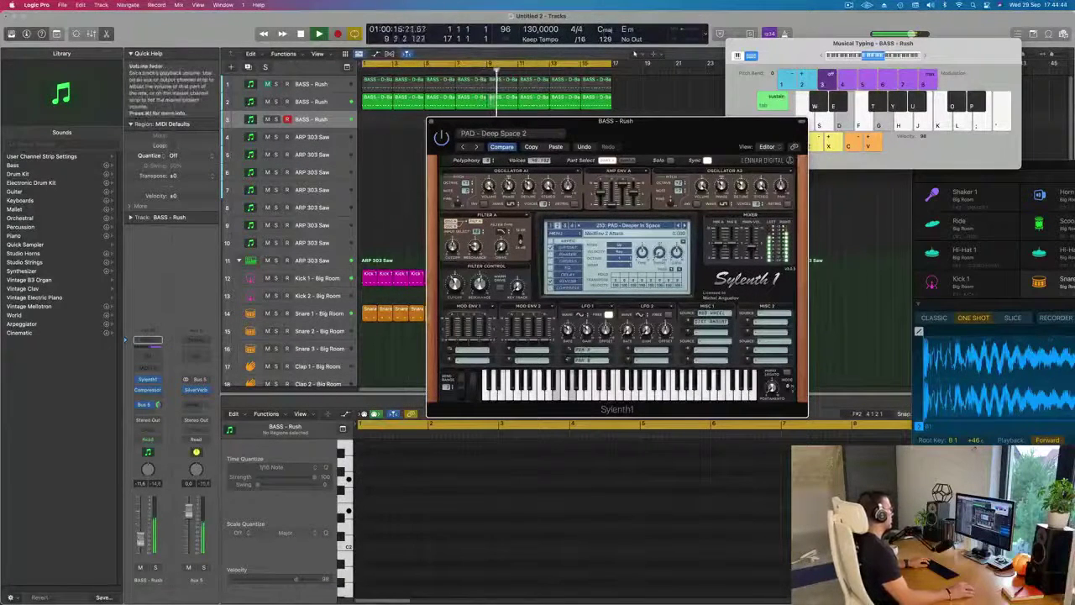
Lower the third track's volume to about -22.5 dB and record a two-chord pad part from bar 1
left_click(140, 551)
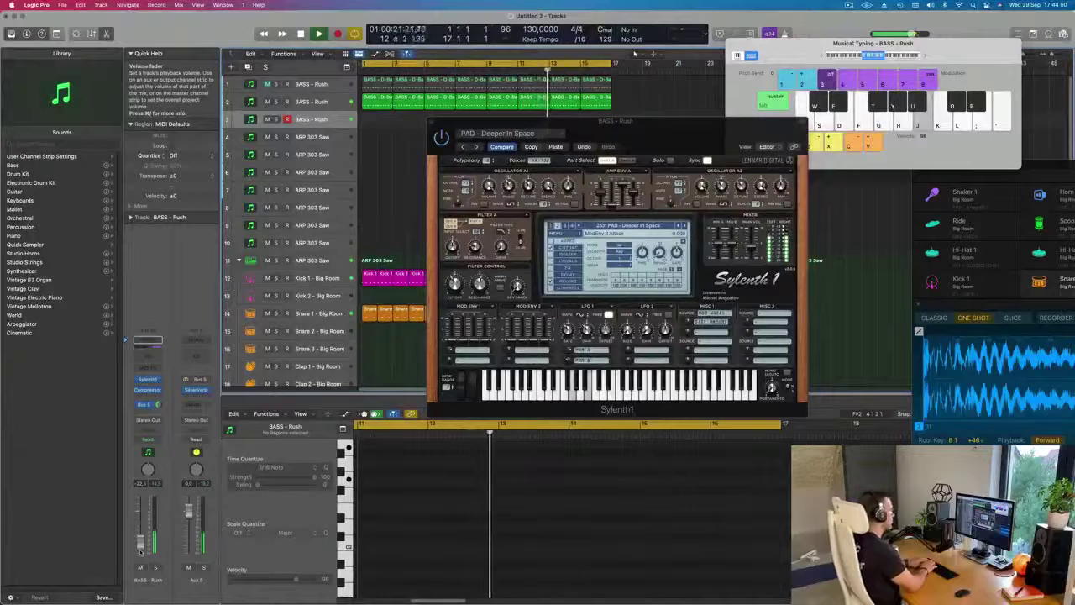
key("r")
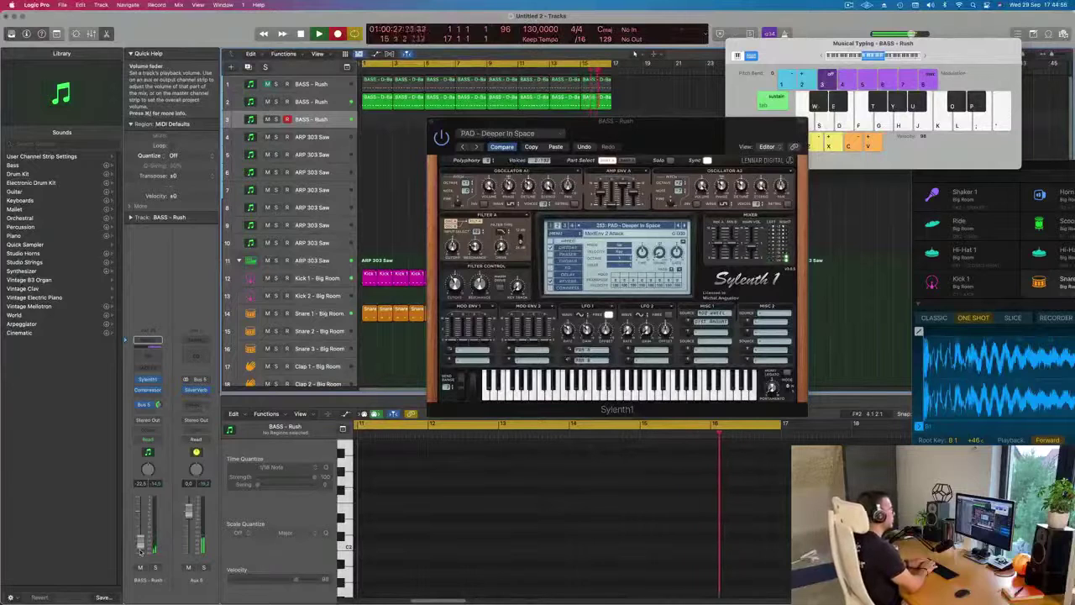
key("d")
key("g")
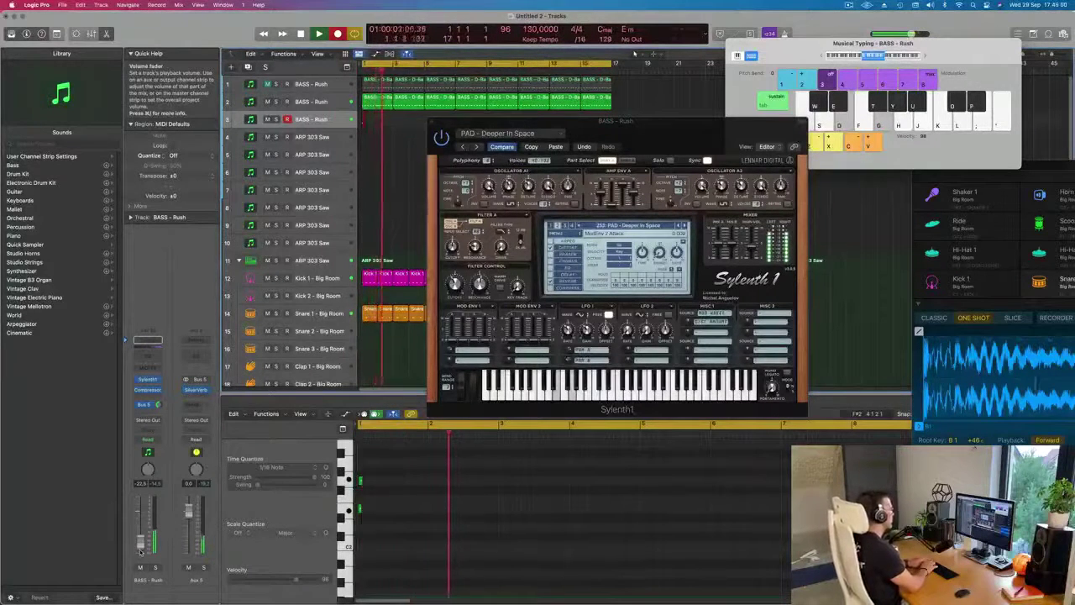
key("g")
key("j")
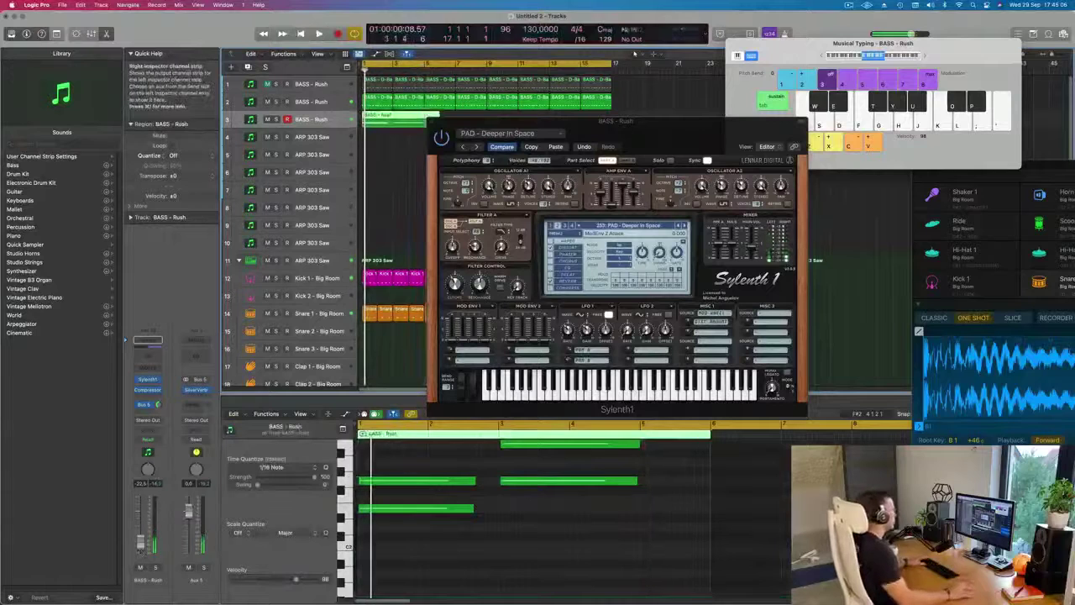
Lengthen the first chord's notes to meet the second chord at bar 3, select all notes and play the part from the start
left_click(618, 551)
scroll(529, 576, "up", 3)
left_click_drag(468, 492, 496, 539)
key("super+a")
key("space")
key("super+Left")
left_click(484, 541)
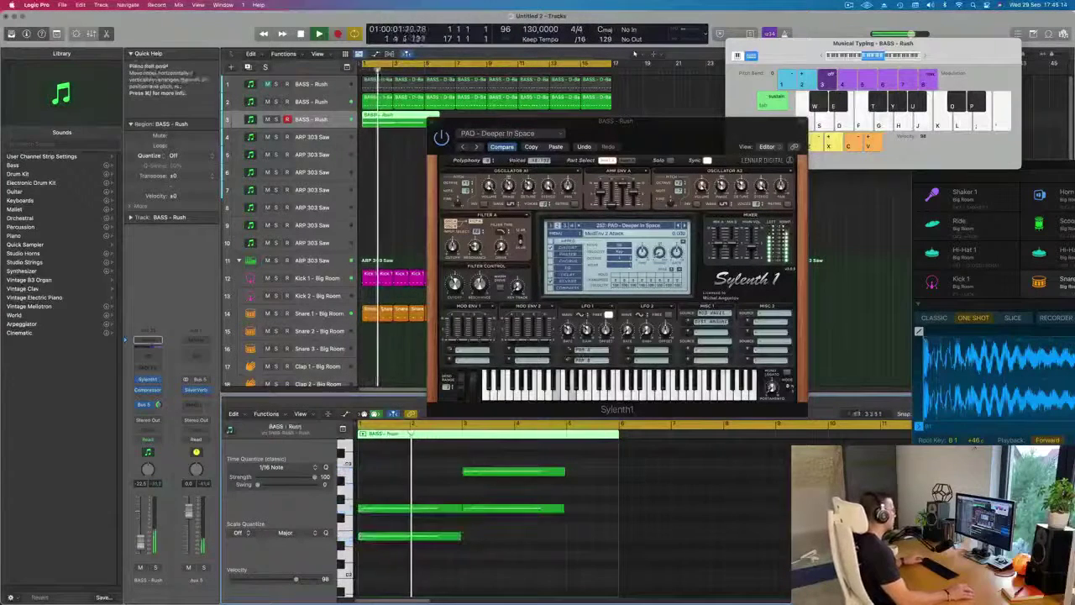
Trim the pad region to four bars and repeat it three times so it fills the track up to bar 17
left_click_drag(666, 139, 654, 202)
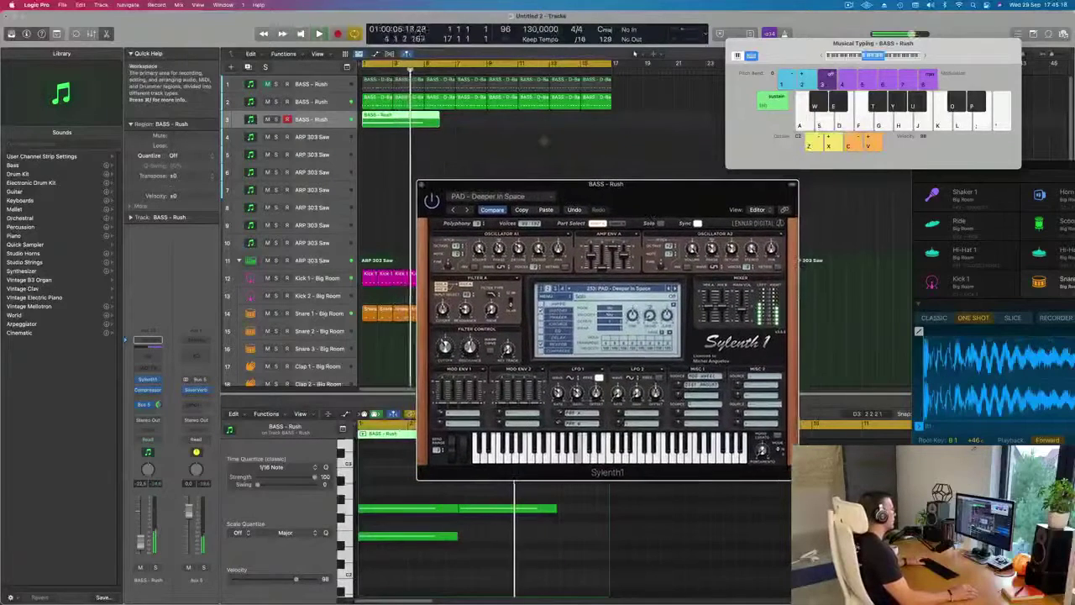
left_click_drag(437, 122, 428, 123)
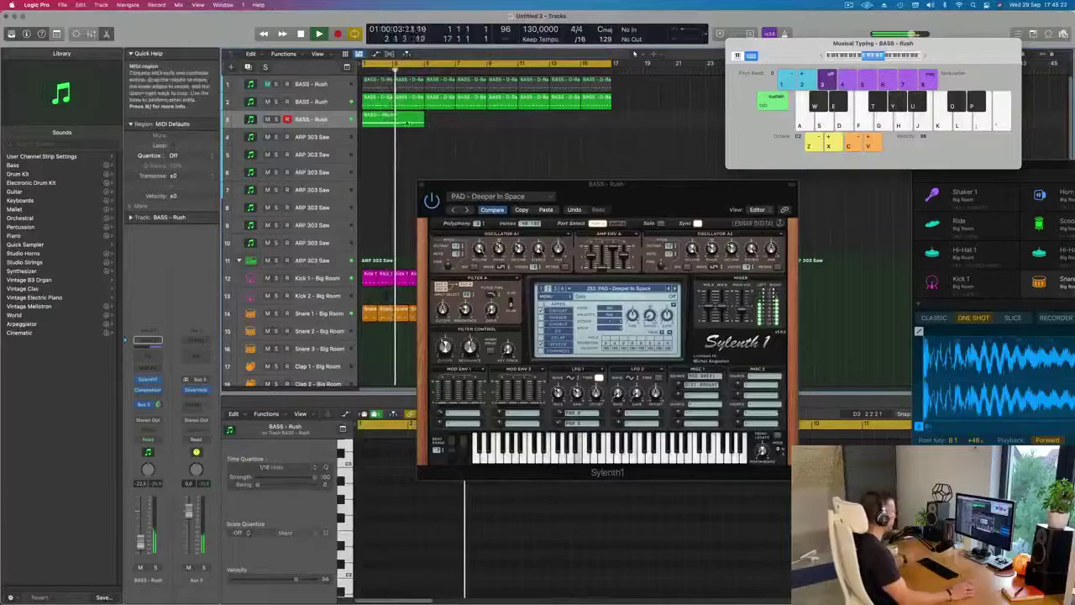
left_click(412, 123)
key("super+r")
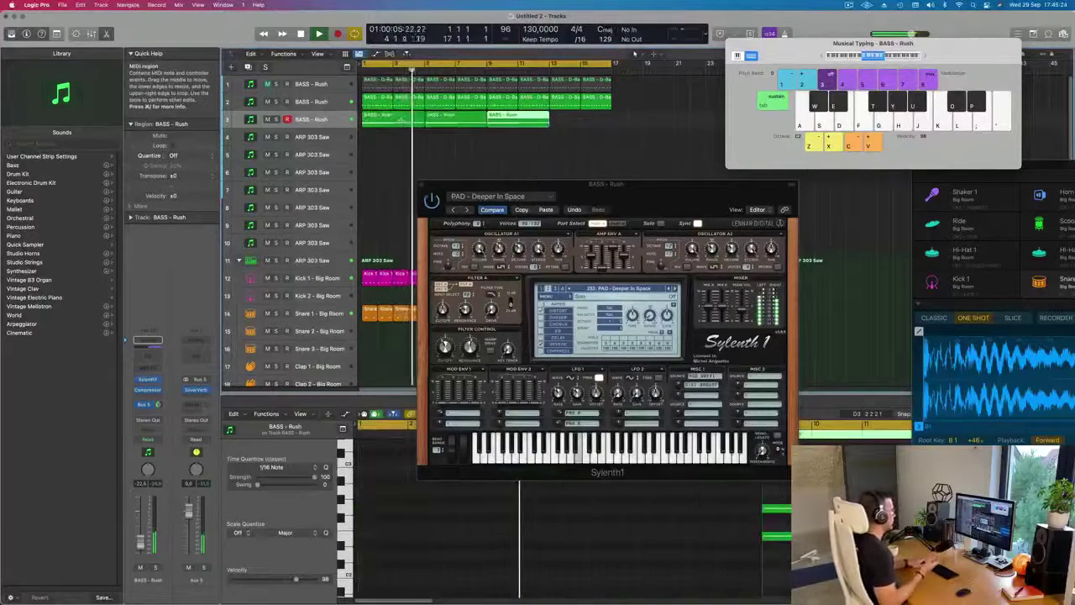
key("super+r")
key("super+r")
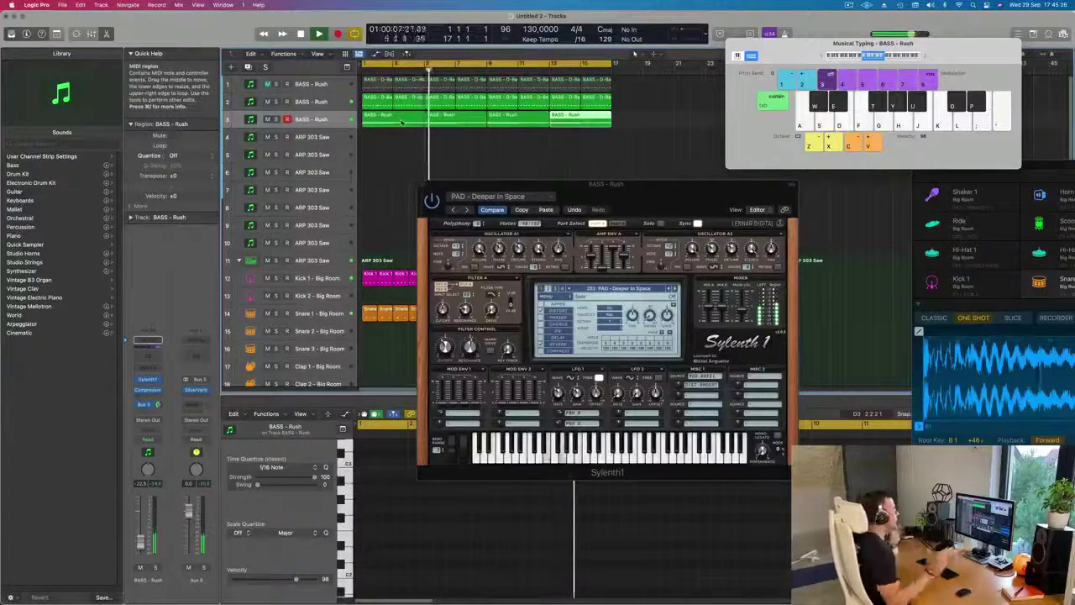
left_click_drag(627, 189, 626, 189)
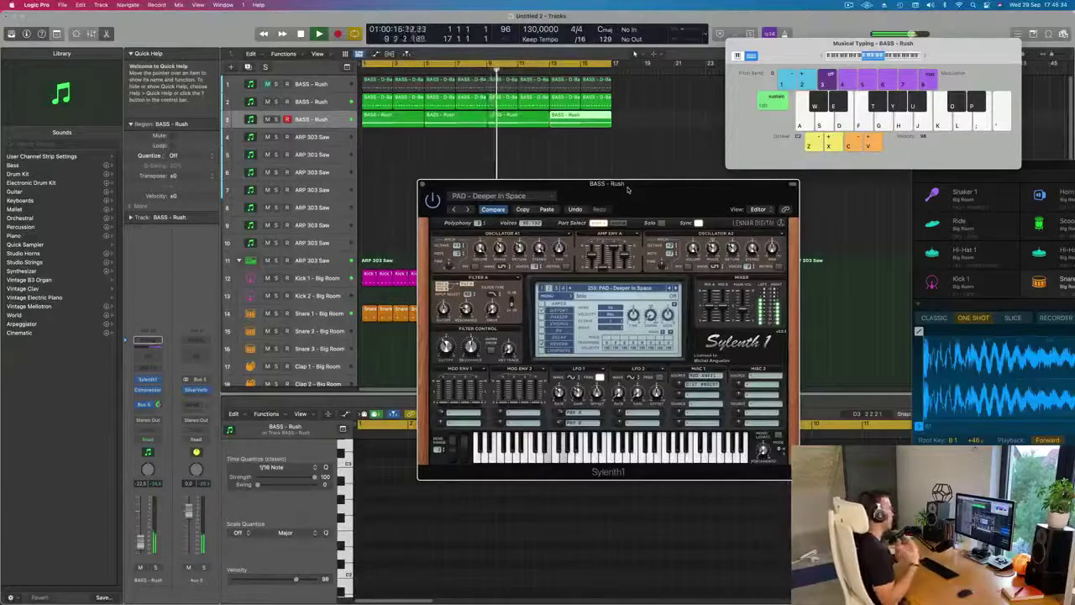
left_click_drag(627, 190, 699, 171)
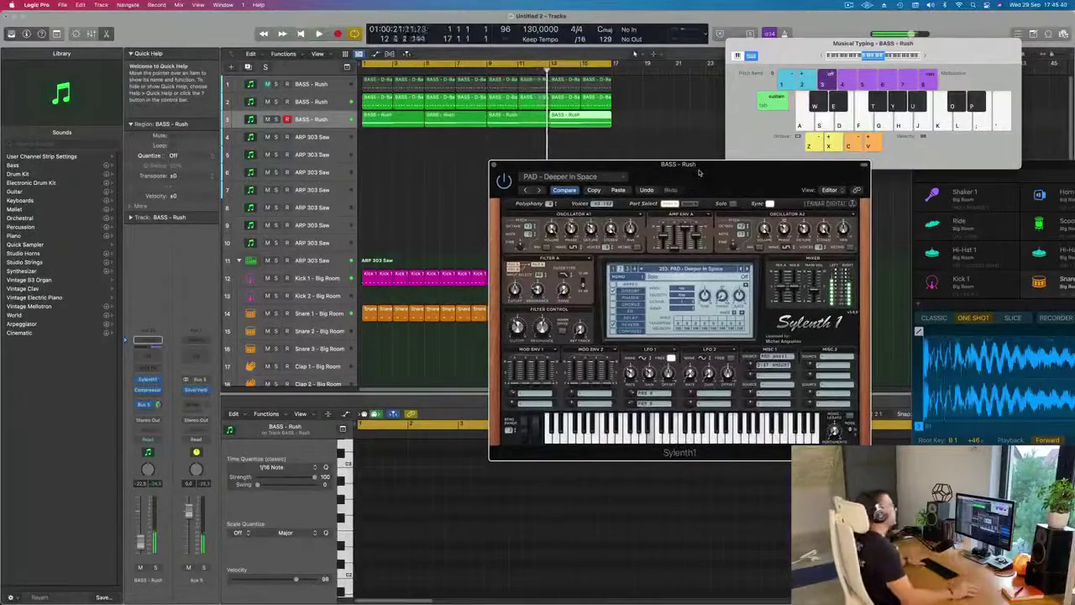
left_click_drag(699, 172, 592, 163)
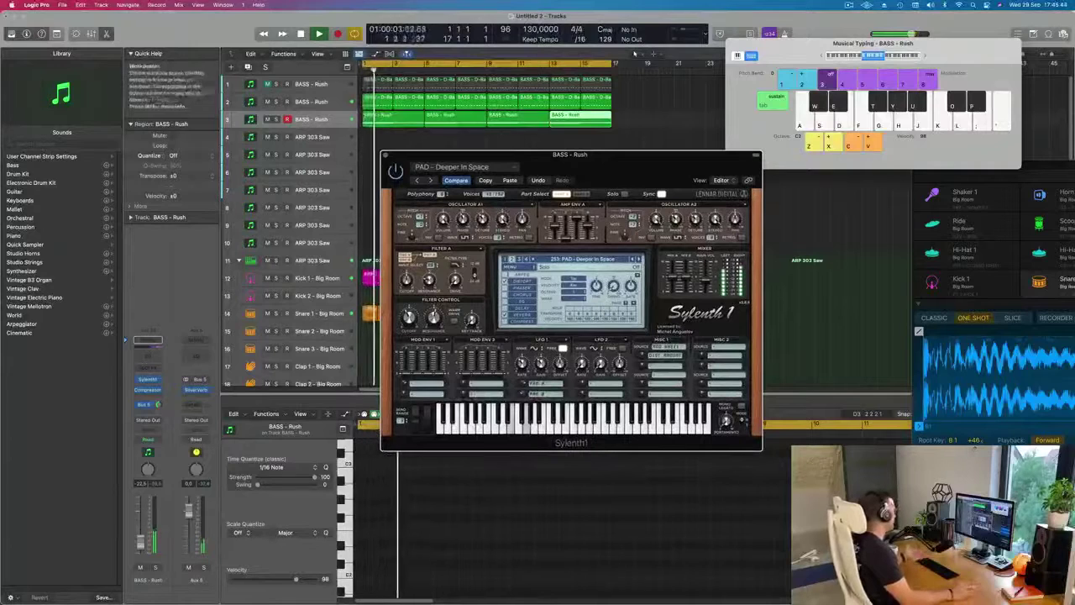
Step forward through the Sylenth1 pad presets while the loop plays and settle on PAD - Rain
left_click(640, 260)
left_click(639, 259)
left_click(639, 260)
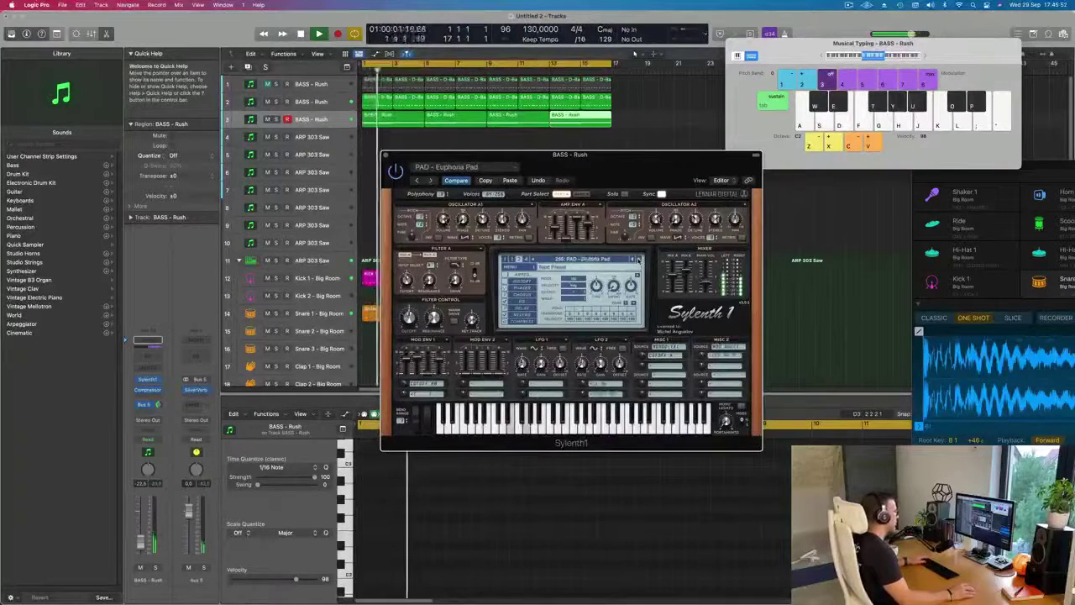
left_click(639, 259)
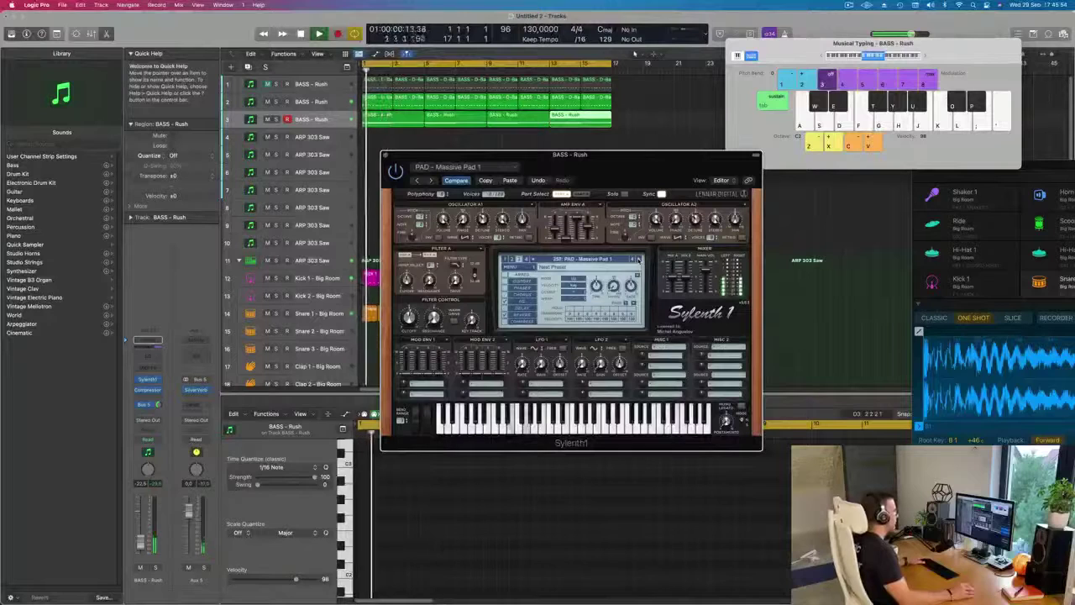
left_click(639, 260)
left_click(638, 260)
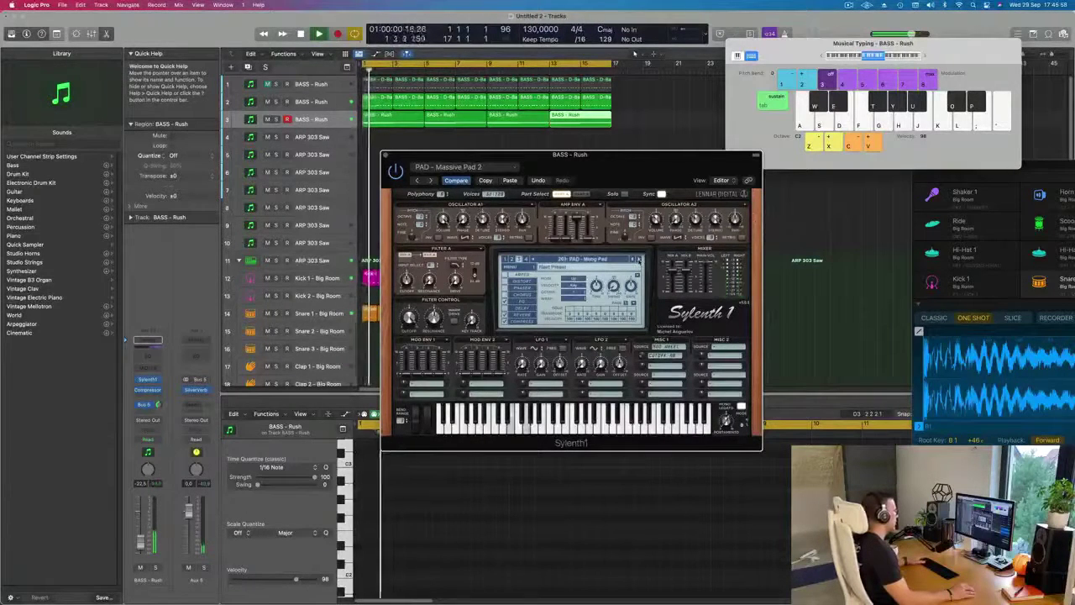
left_click(638, 260)
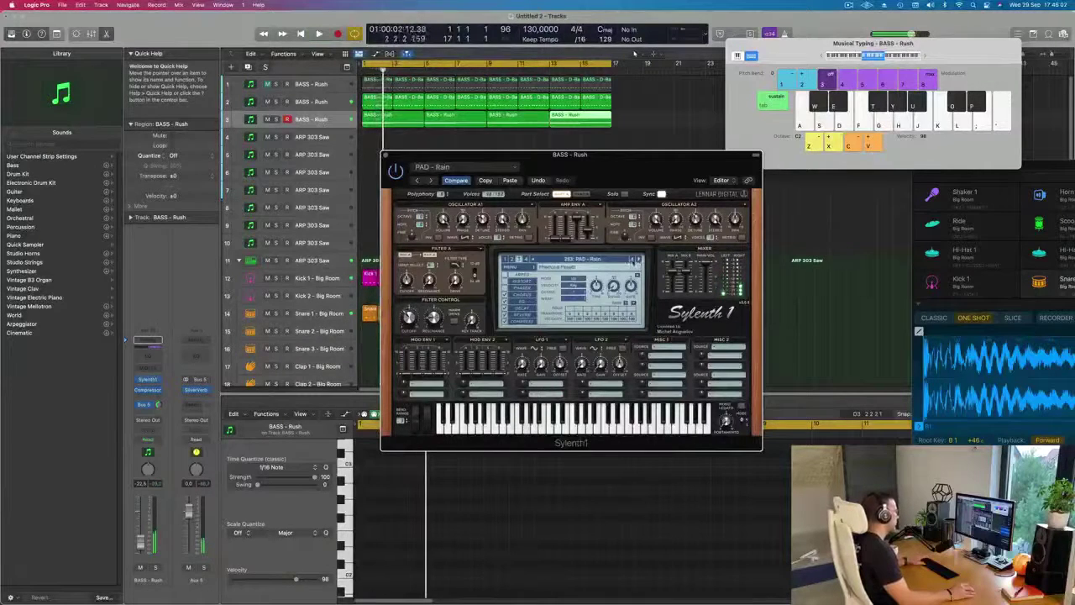
left_click(612, 260)
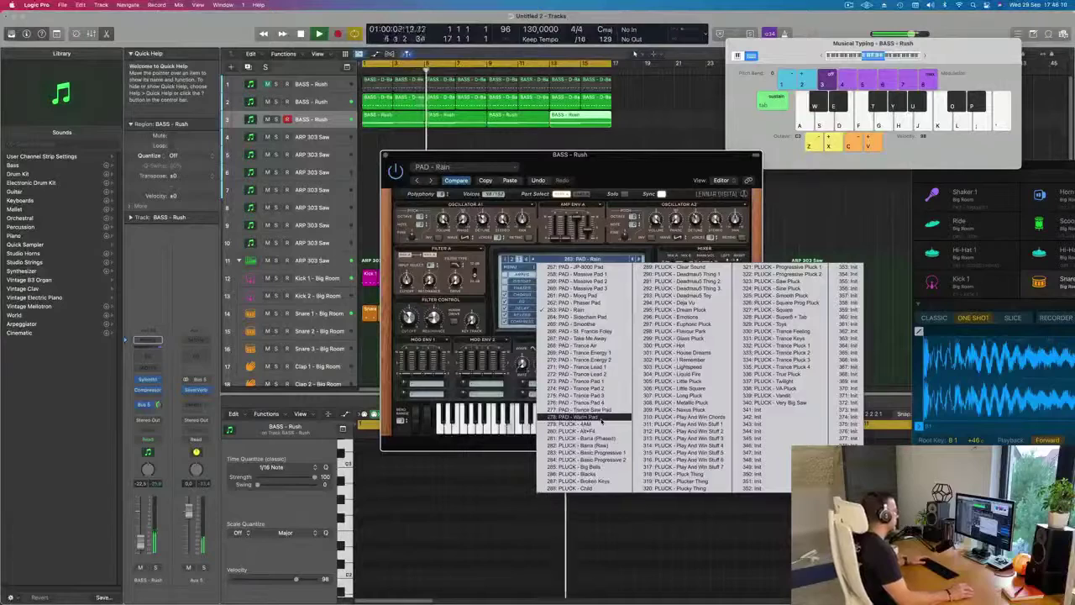
left_click(602, 420)
key("Return")
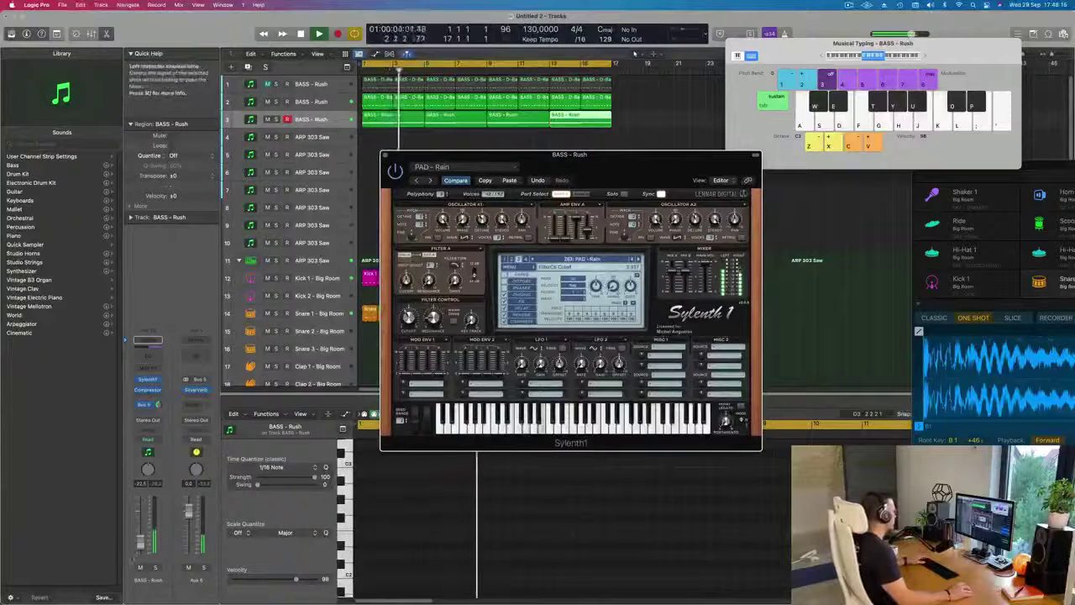
Add a Channel EQ to the pad track and cut its lows with the low-cut band at about 150 Hz
left_click(153, 353)
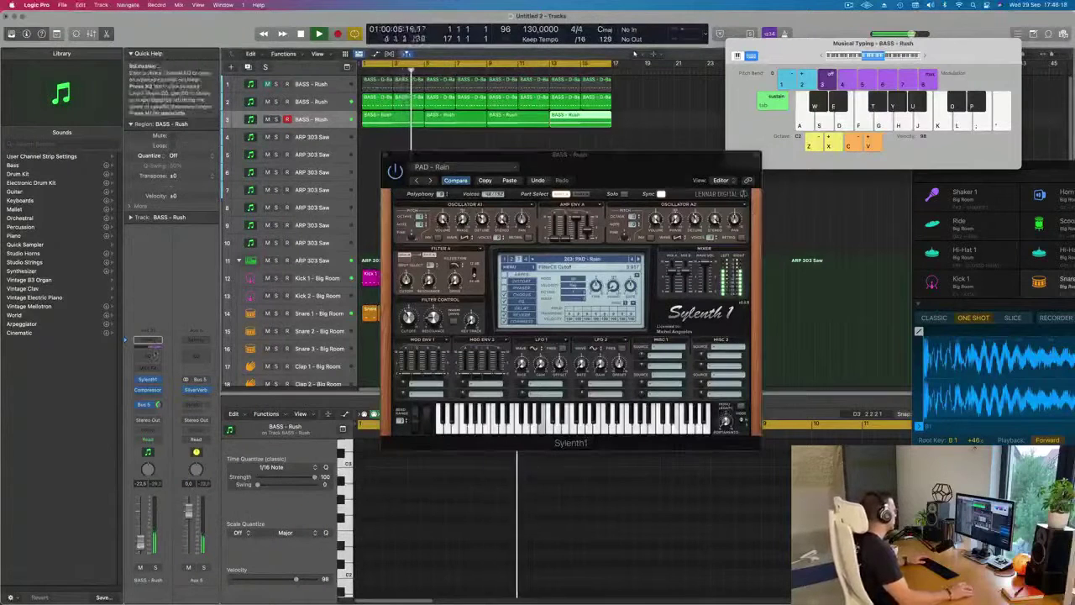
left_click(152, 351)
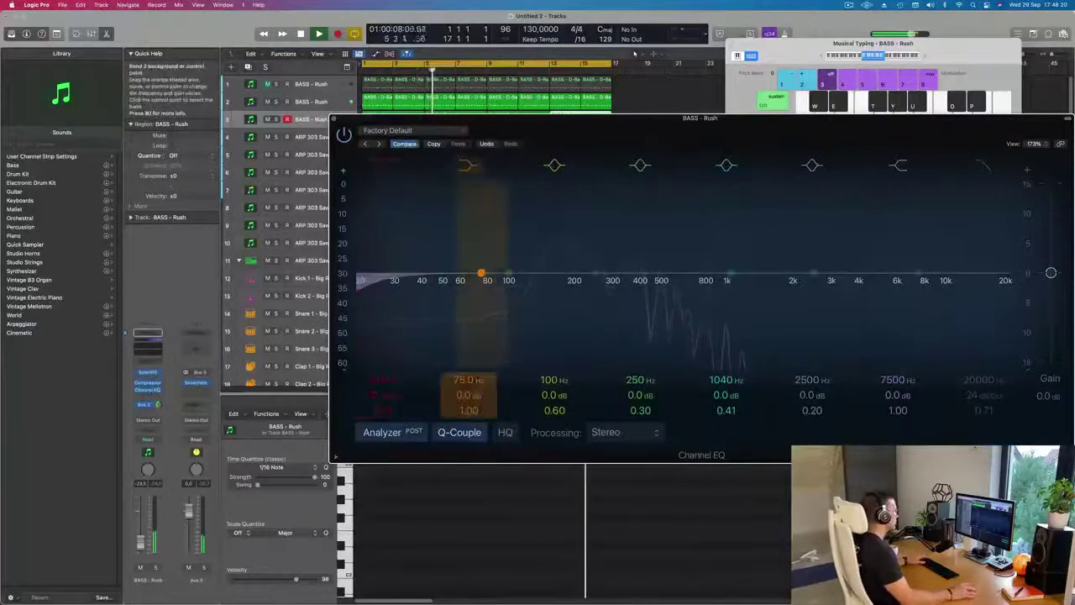
left_click_drag(367, 297, 546, 289)
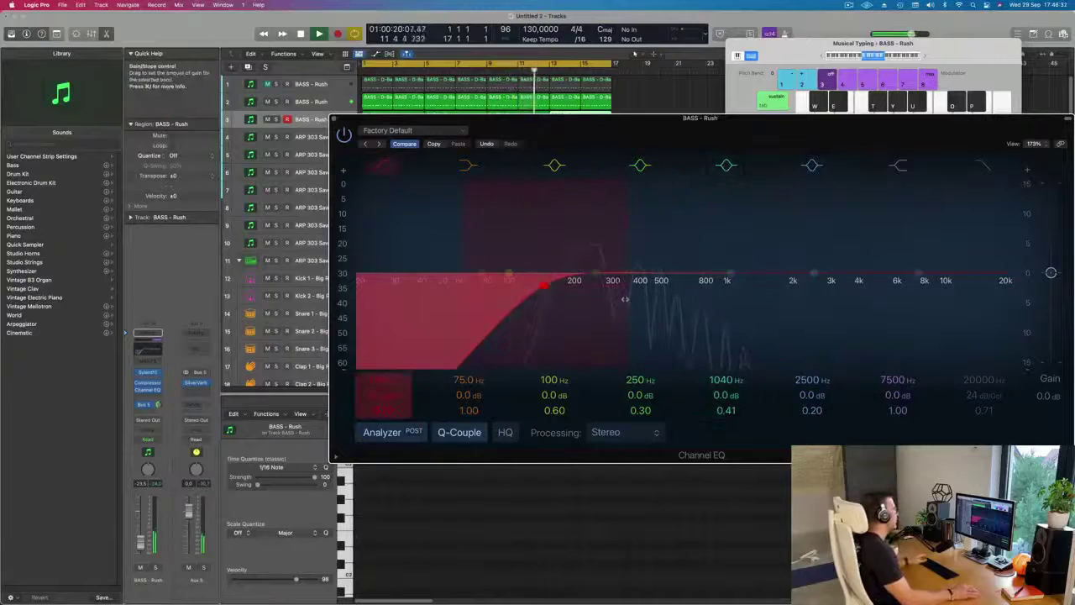
left_click(336, 119)
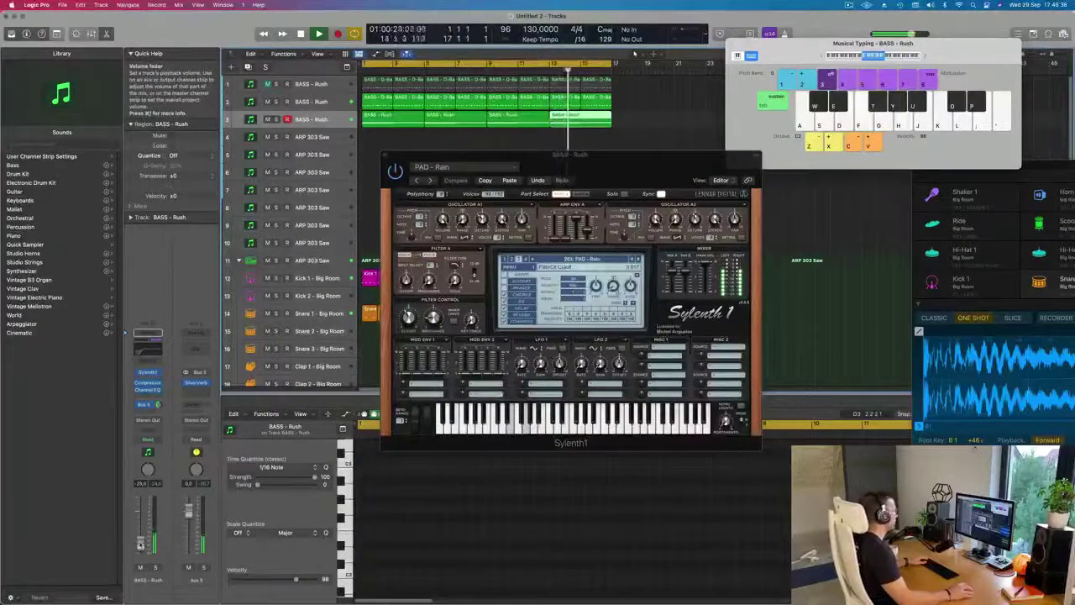
Set the pad's Amp Env A sustain to 10 and its track volume to about -23 dB, and close the synth
left_click_drag(627, 173, 668, 198)
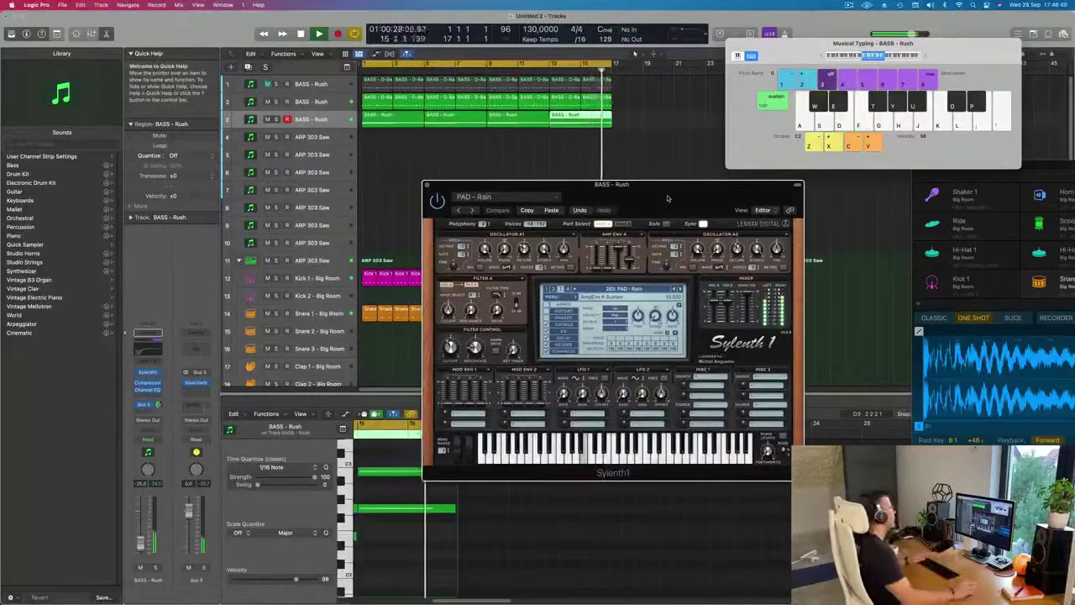
left_click_drag(668, 198, 730, 194)
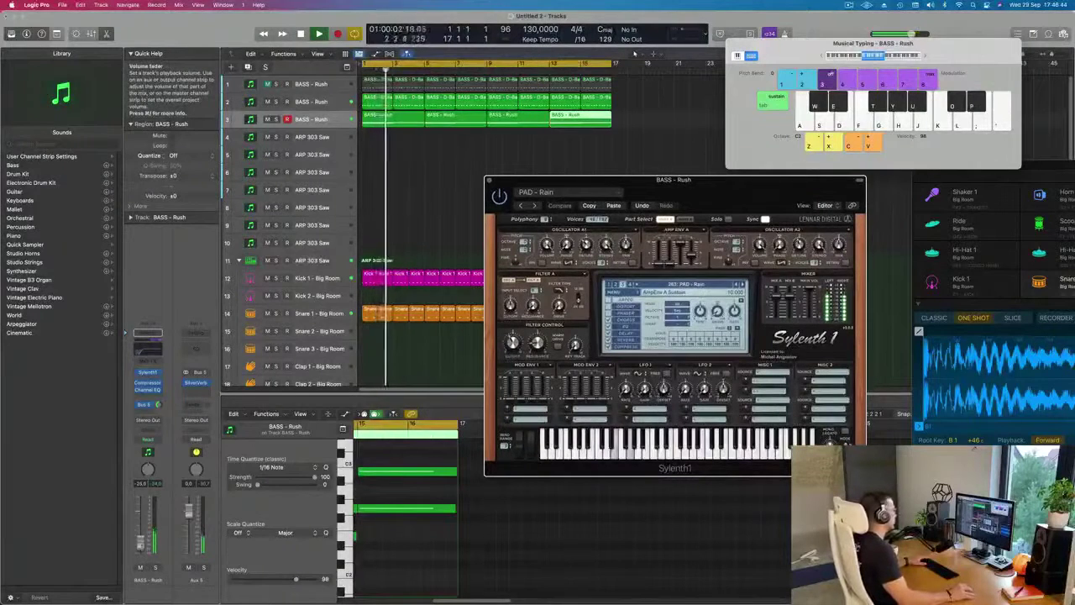
left_click_drag(555, 181, 478, 221)
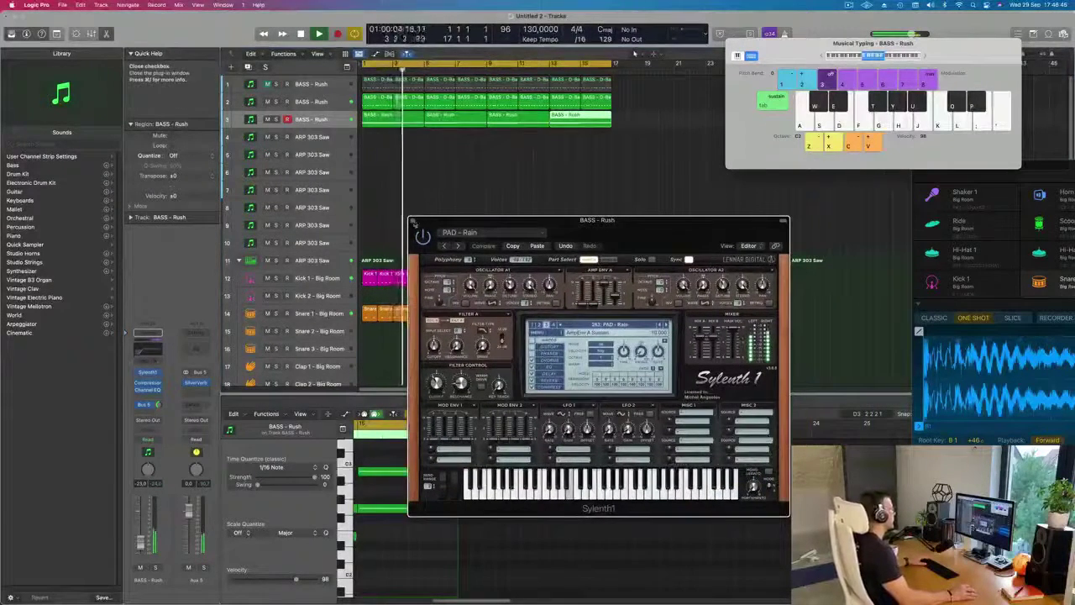
left_click(414, 221)
left_click(319, 137)
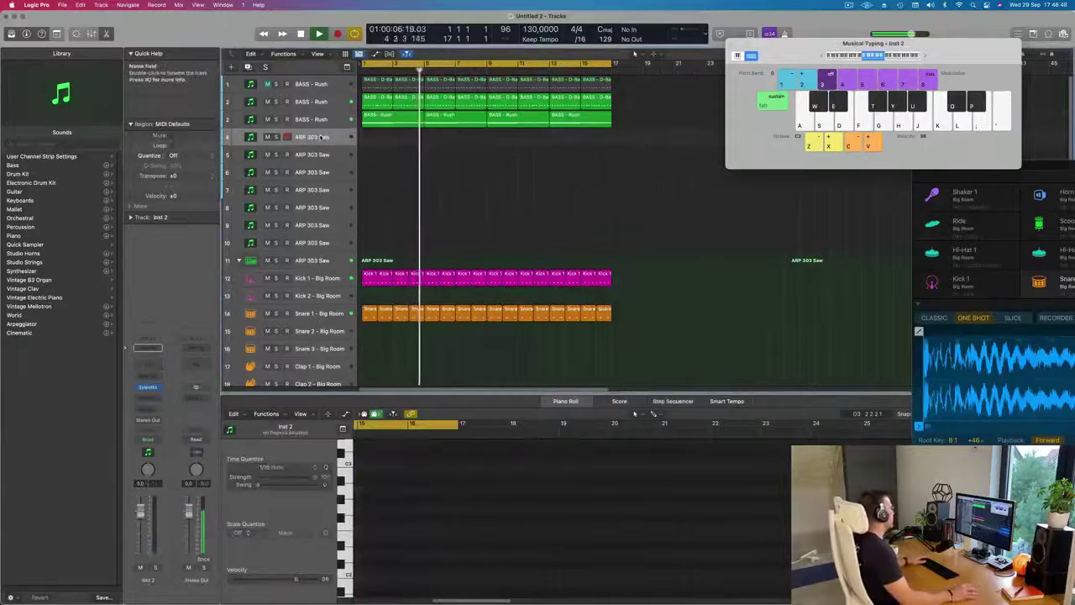
left_click(147, 387)
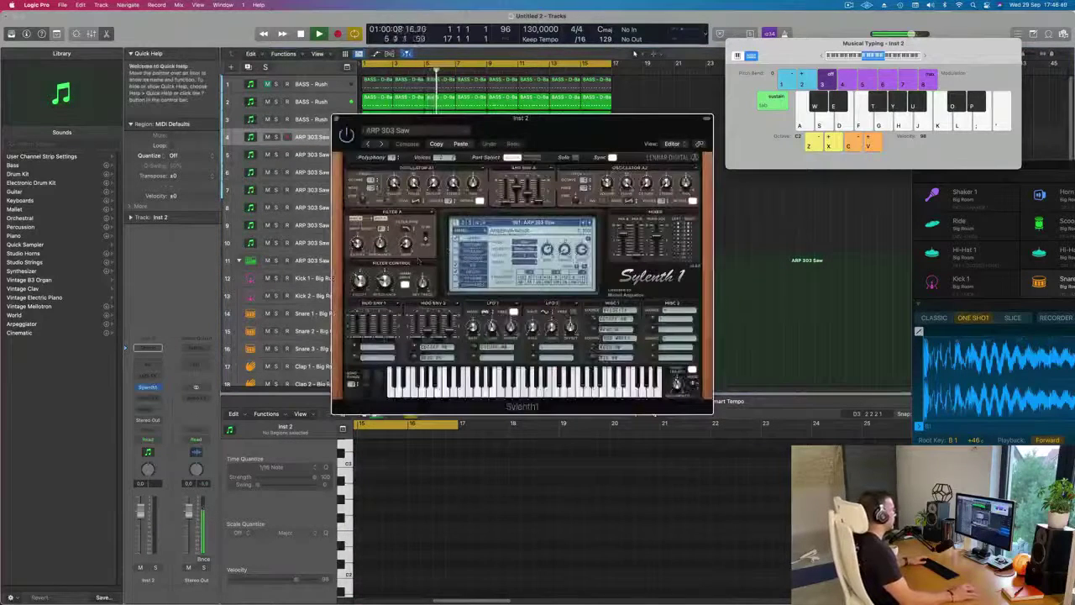
left_click_drag(521, 119, 669, 162)
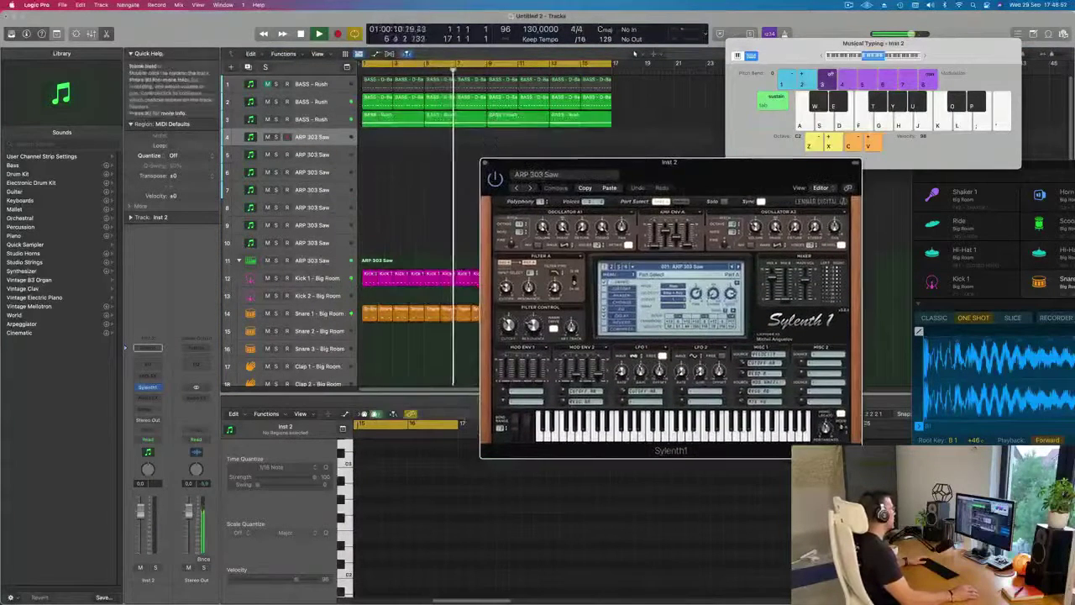
Duplicate the third BASS - Rush track with its channel settings and enlarge the new track's height
left_click(311, 119)
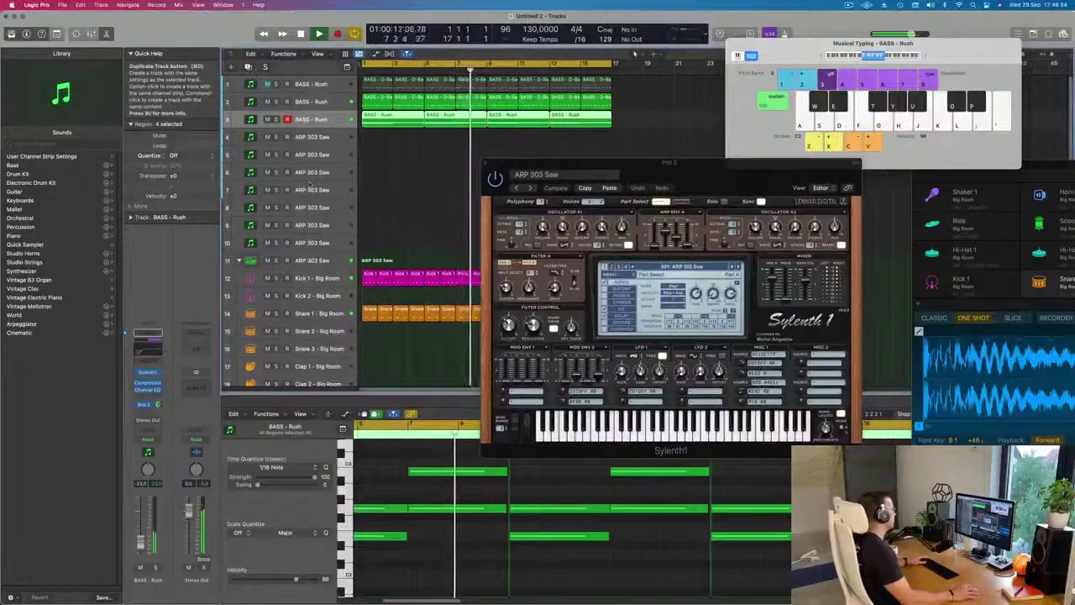
key("super+d")
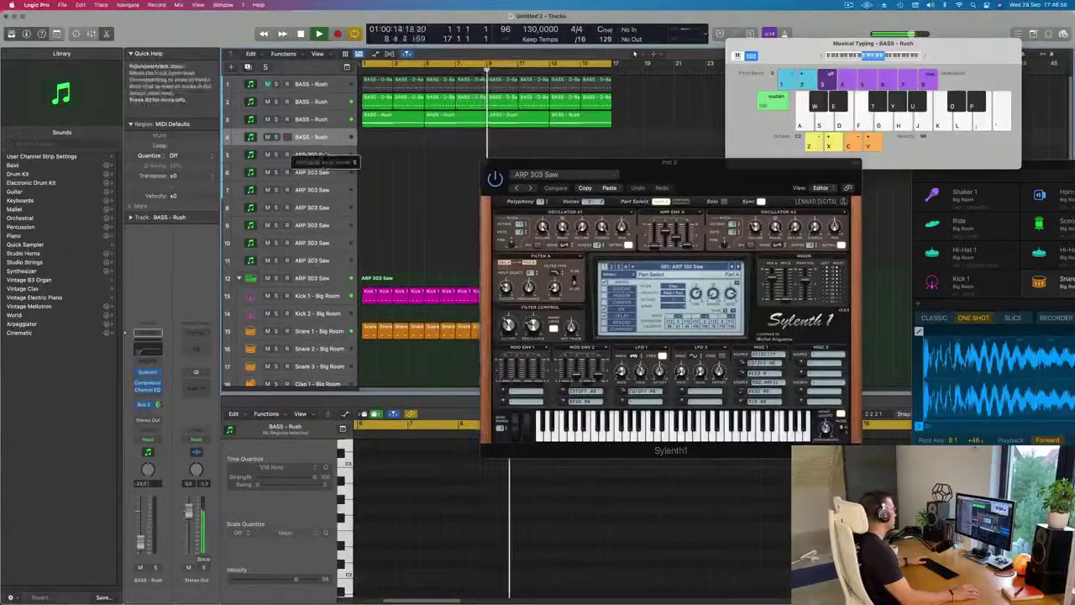
left_click_drag(323, 161, 325, 198)
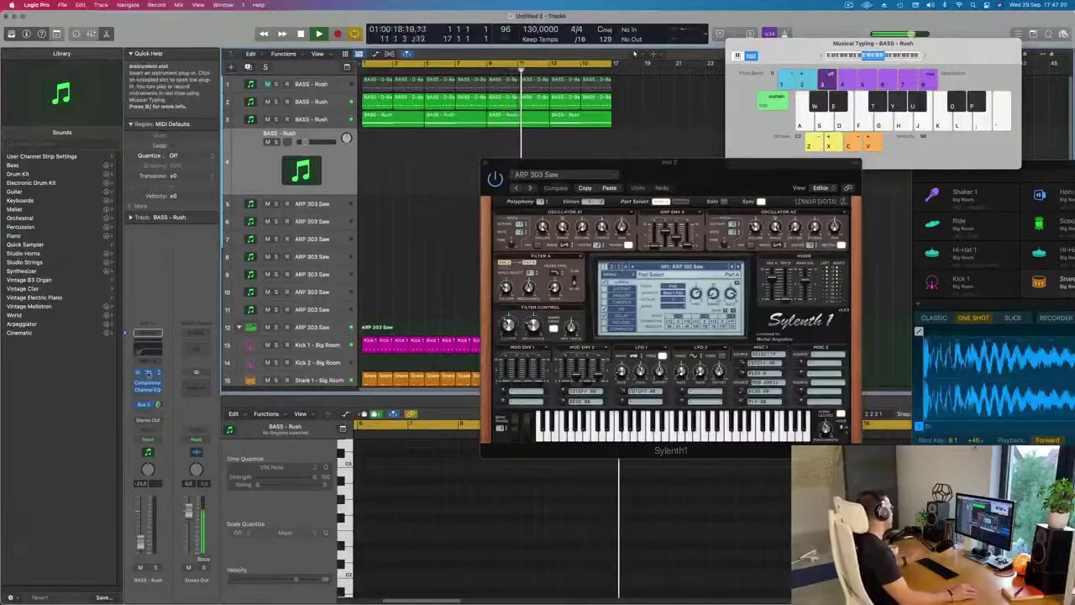
Open the duplicated track's Sylenth1 and load the preset PLUCK - 4AM in place of the pad sound
left_click(148, 373)
left_click_drag(600, 139, 631, 209)
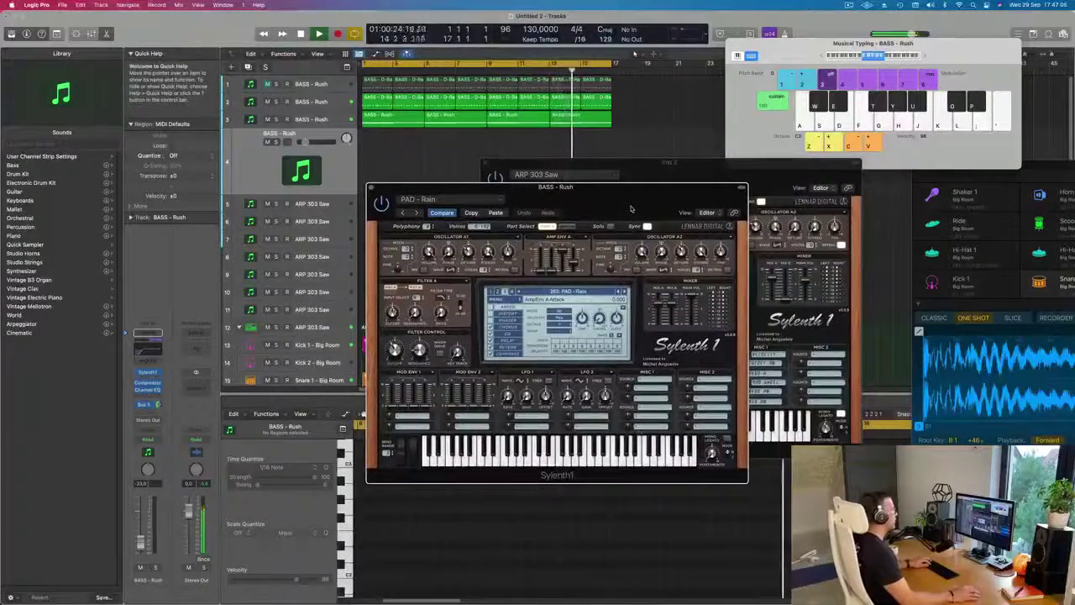
left_click_drag(632, 208, 590, 187)
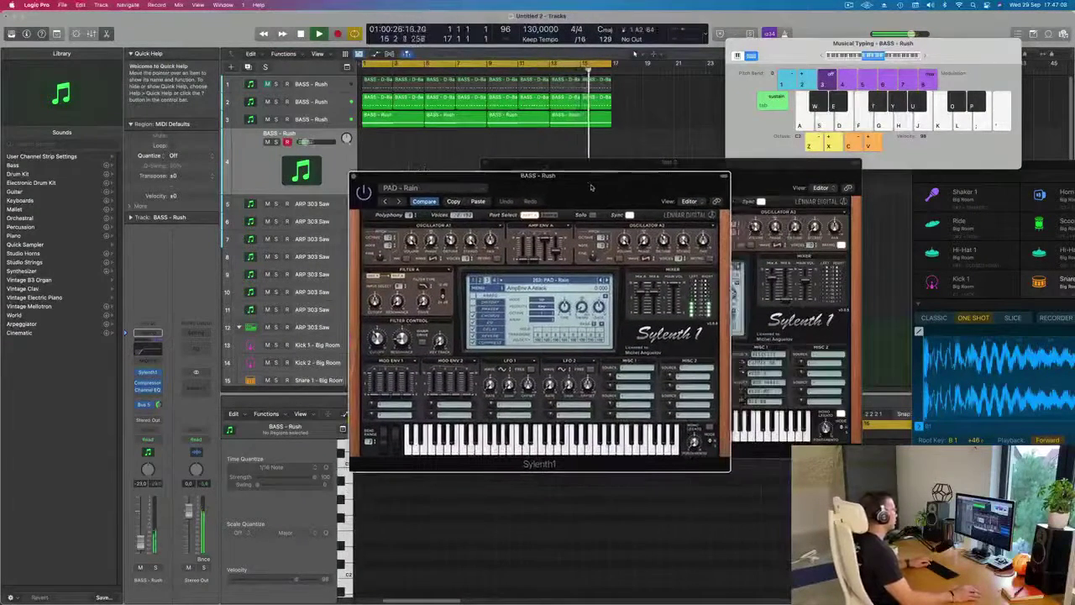
left_click(577, 281)
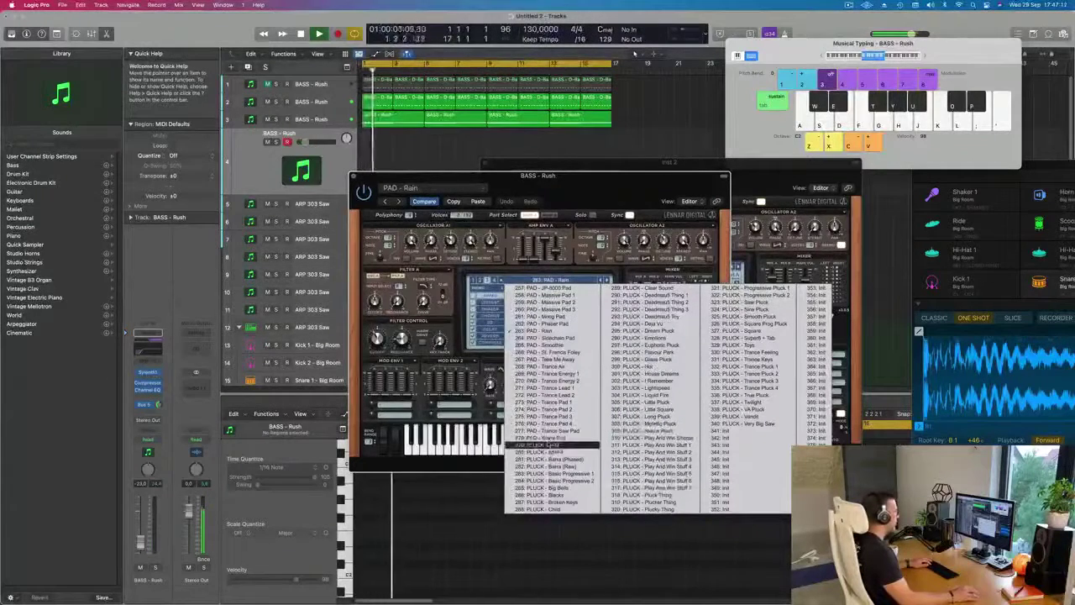
left_click(550, 445)
left_click_drag(585, 191, 610, 191)
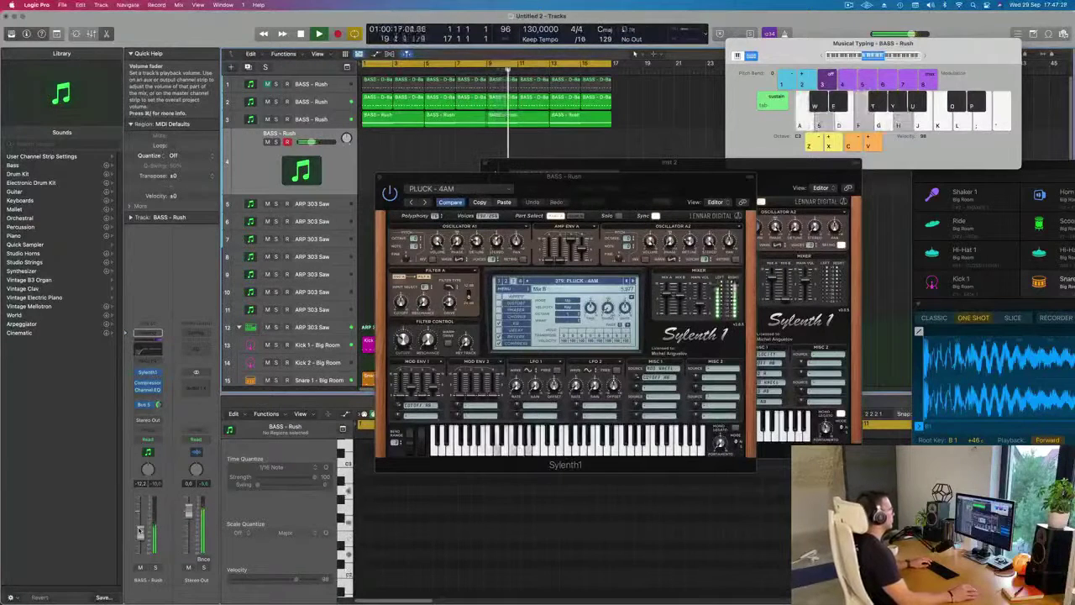
Move the pluck track's synth window aside and adjust the track's Bus 5 send level
left_click_drag(611, 190, 732, 236)
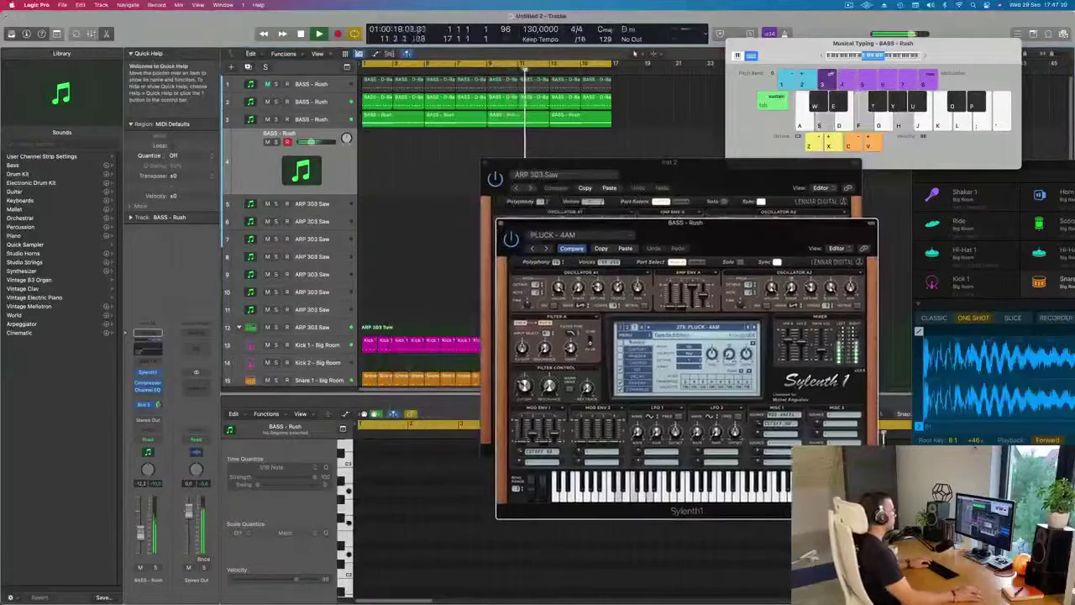
left_click_drag(158, 404, 158, 415)
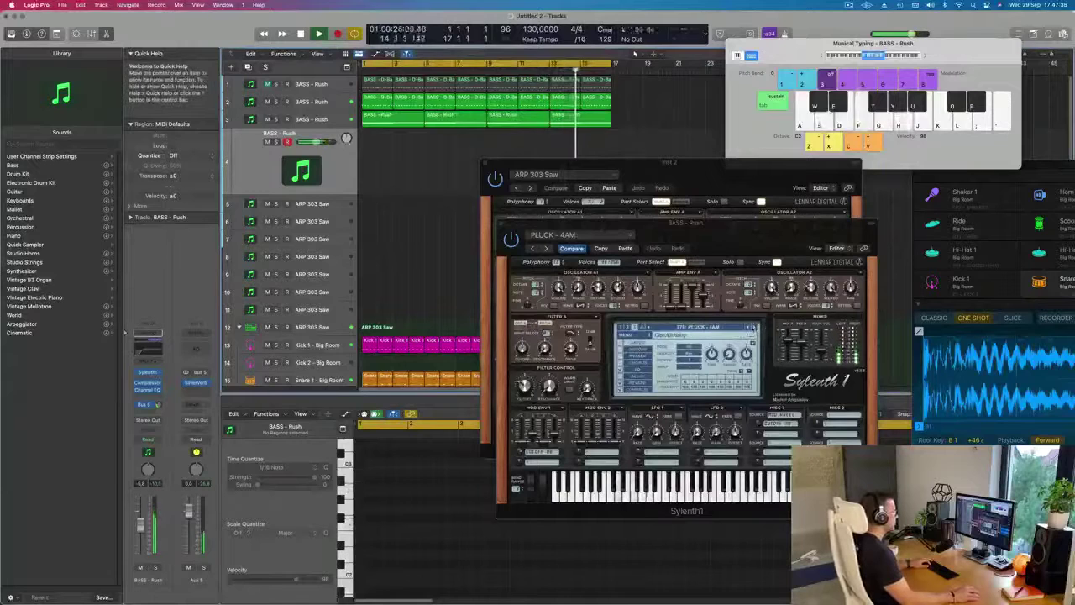
Load the preset PLUCK - Barra (Raw) and lower the track volume to about -15 dB
left_click(755, 327)
left_click(755, 327)
left_click(754, 327)
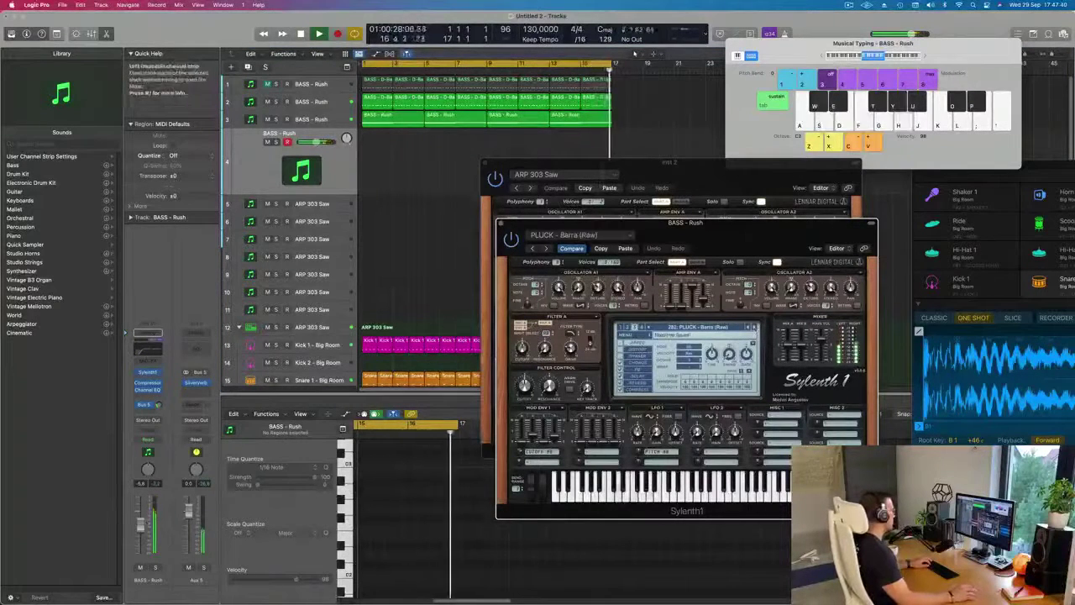
left_click_drag(142, 525, 142, 536)
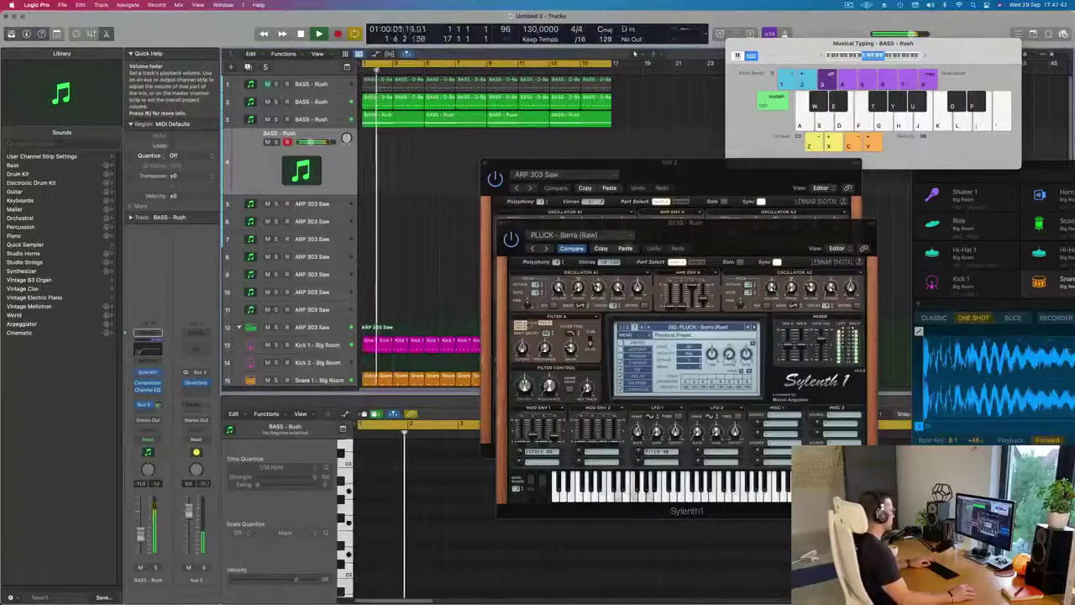
Audition the pluck presets that follow Barra (Raw), one after another, up to PLUCK - Little Pluck
left_click(755, 327)
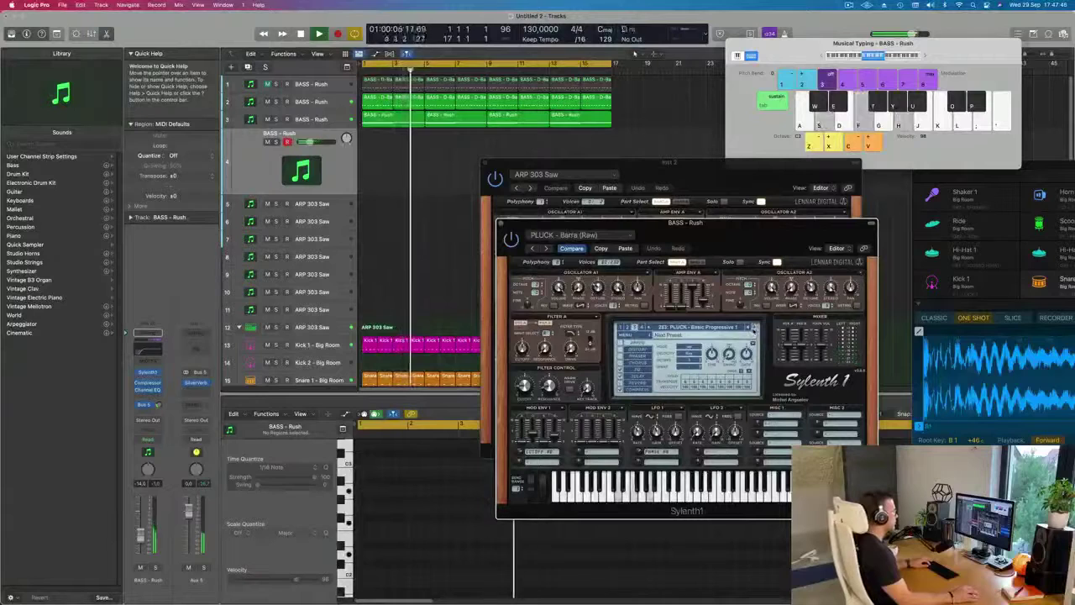
left_click(753, 327)
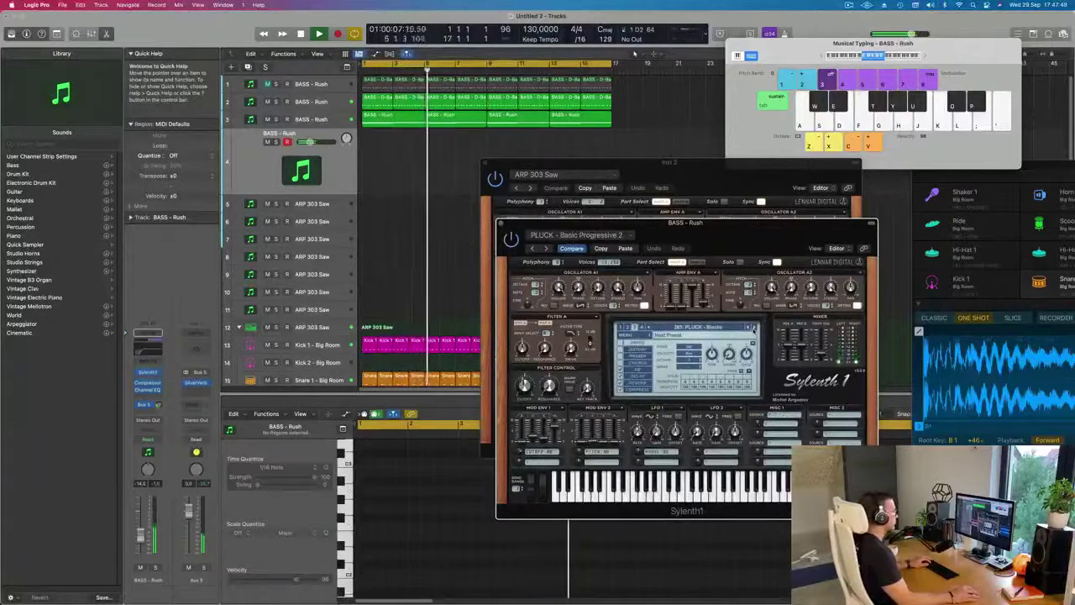
left_click(754, 329)
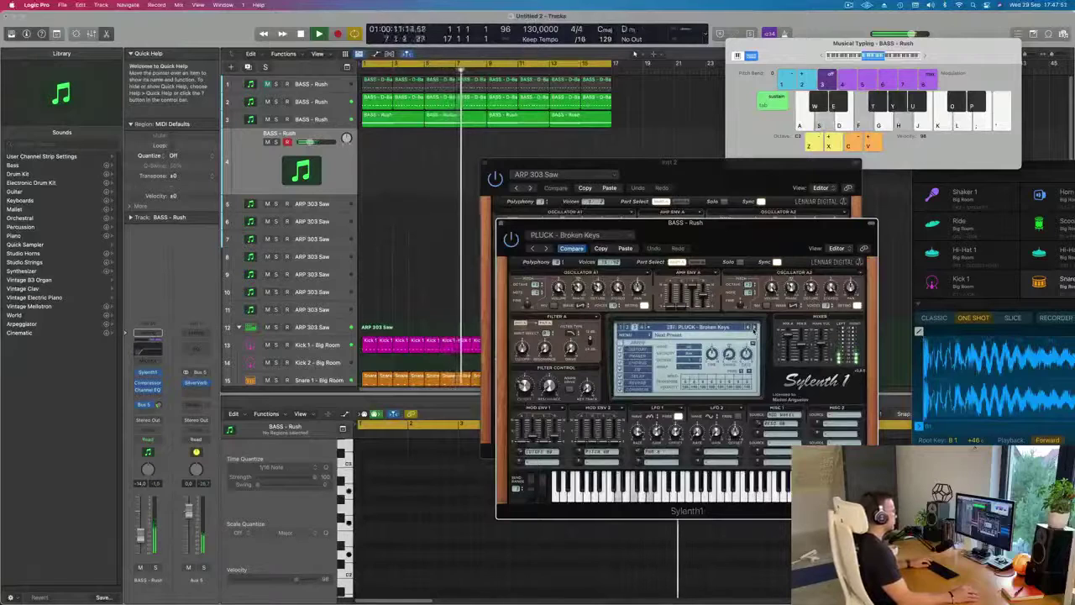
left_click(754, 329)
left_click(753, 330)
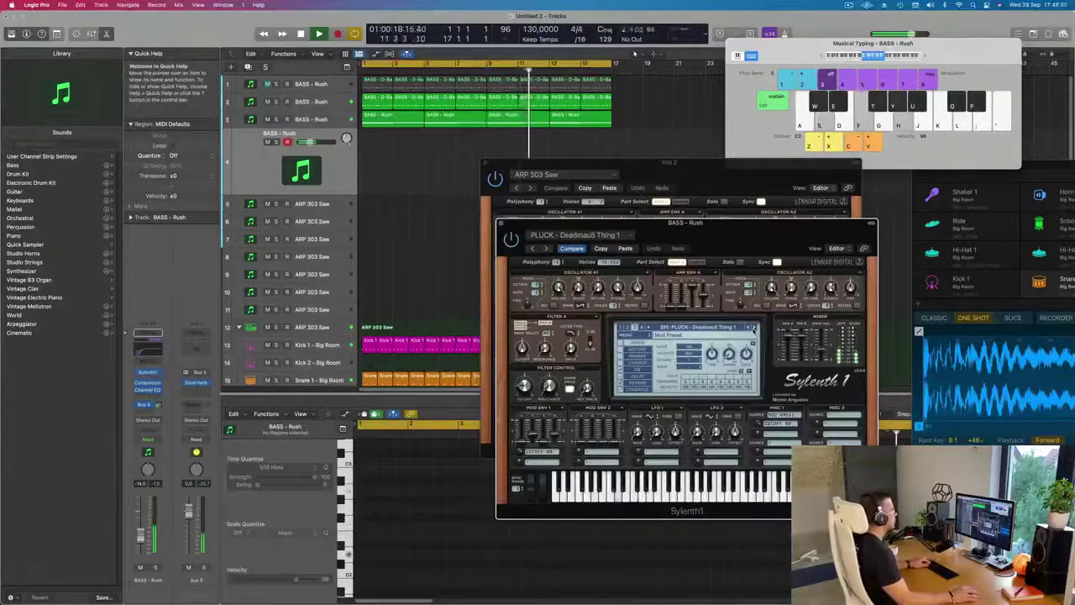
left_click(754, 329)
left_click(753, 330)
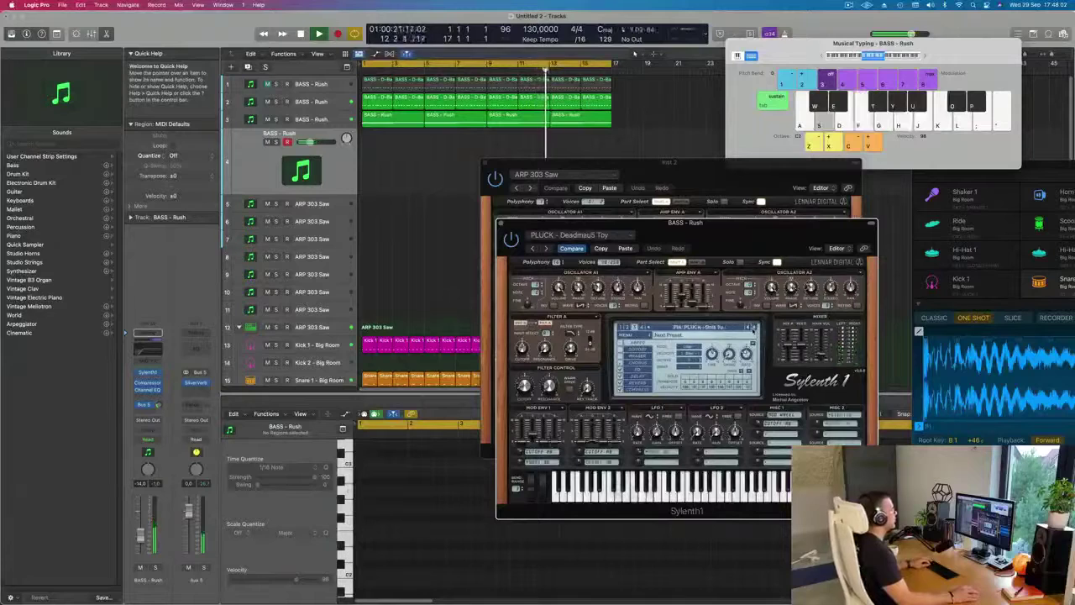
left_click(754, 329)
left_click(754, 329)
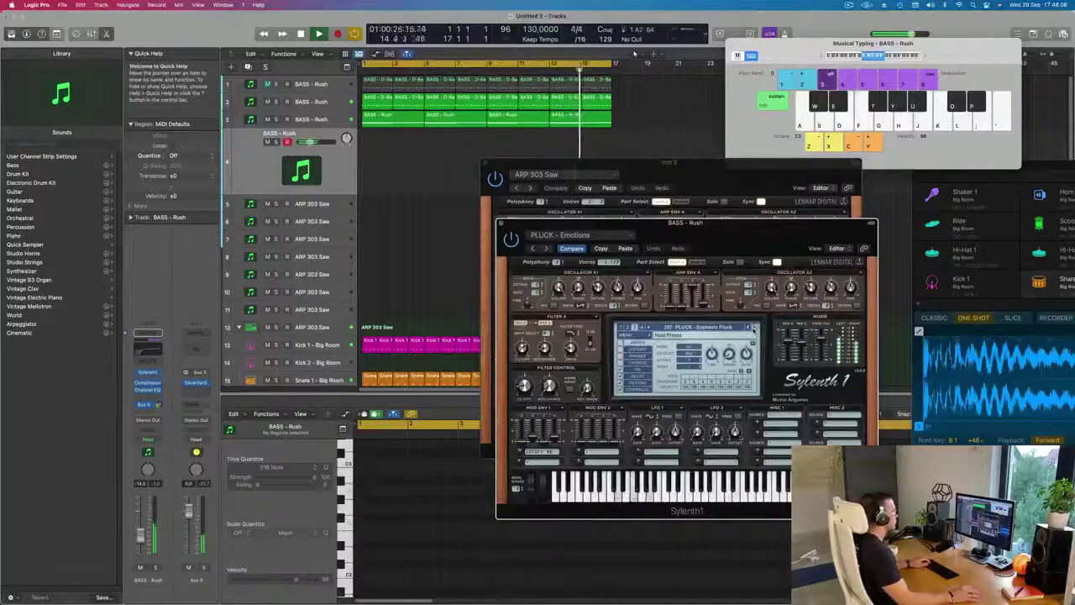
left_click(753, 330)
left_click(754, 329)
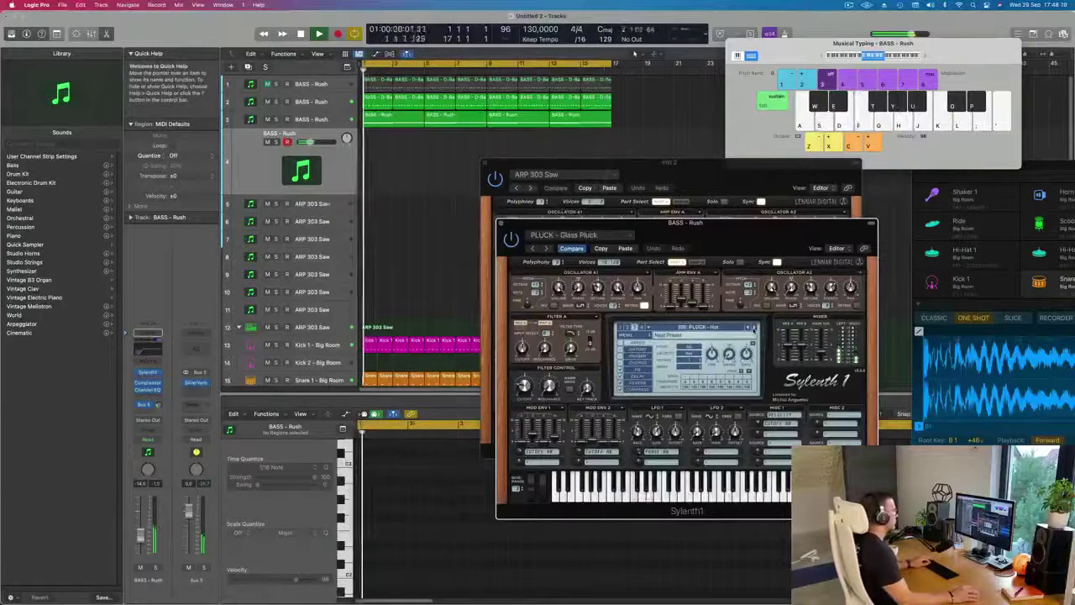
left_click(754, 329)
left_click(754, 330)
left_click(753, 330)
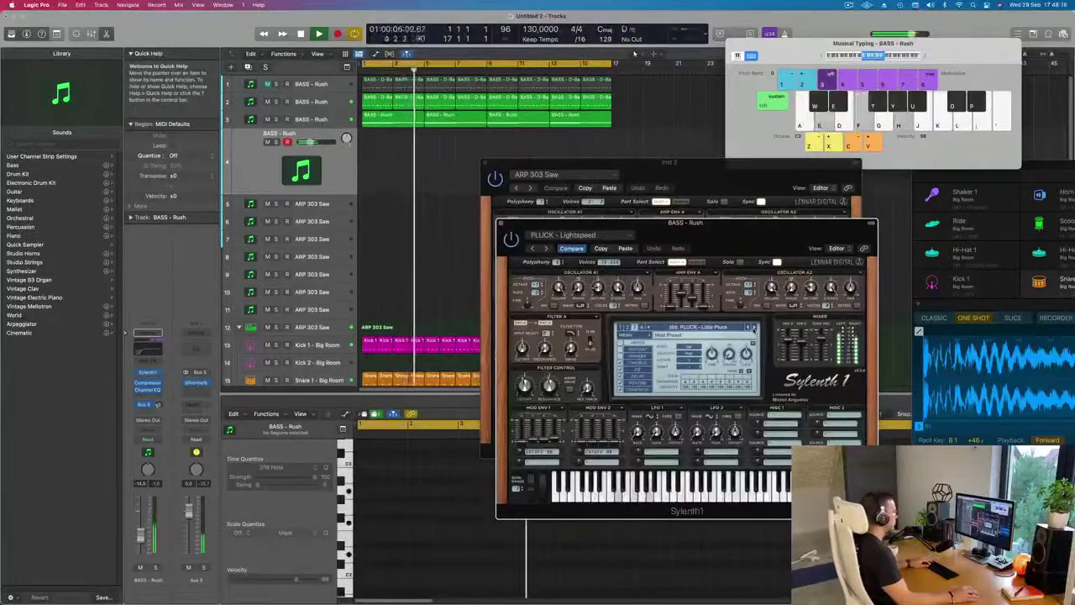
Switch Sylenth1 to its second preset bank and play chords with the LEAD - Home preset
left_click(663, 328)
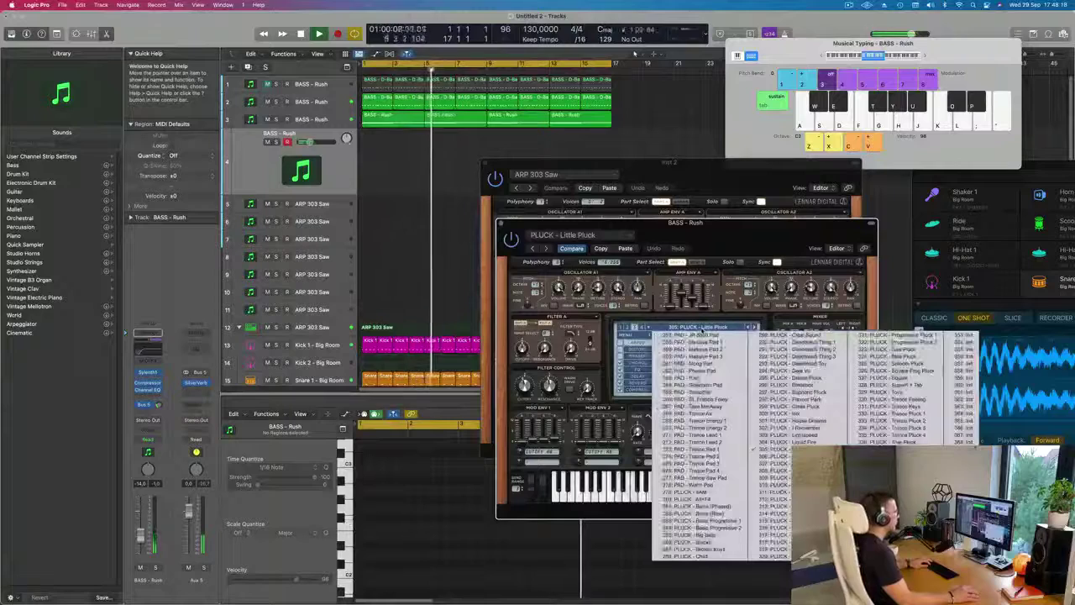
left_click(628, 327)
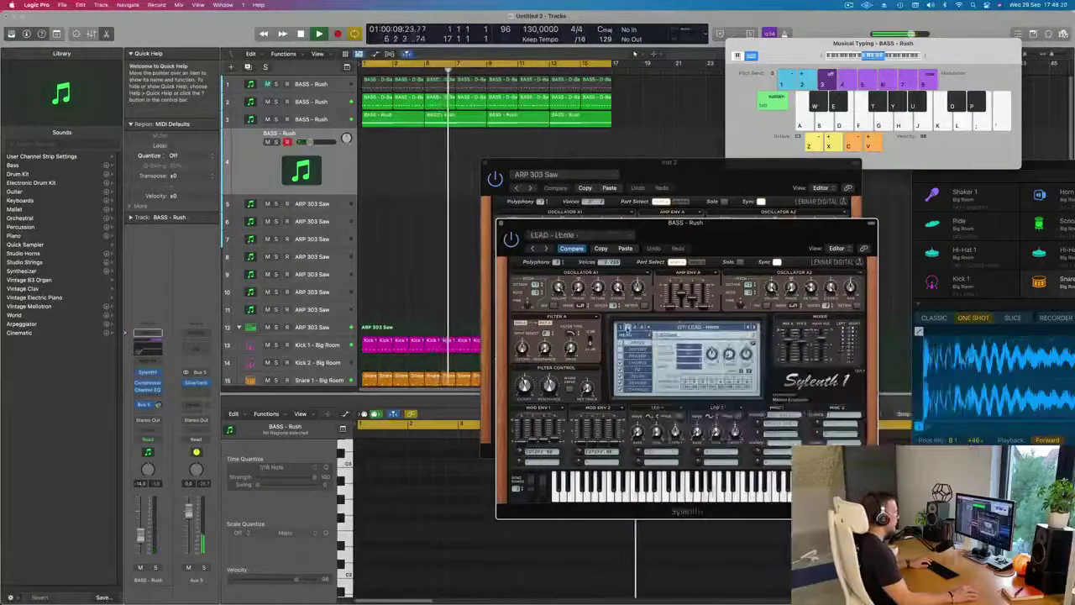
left_click(627, 327)
left_click(682, 328)
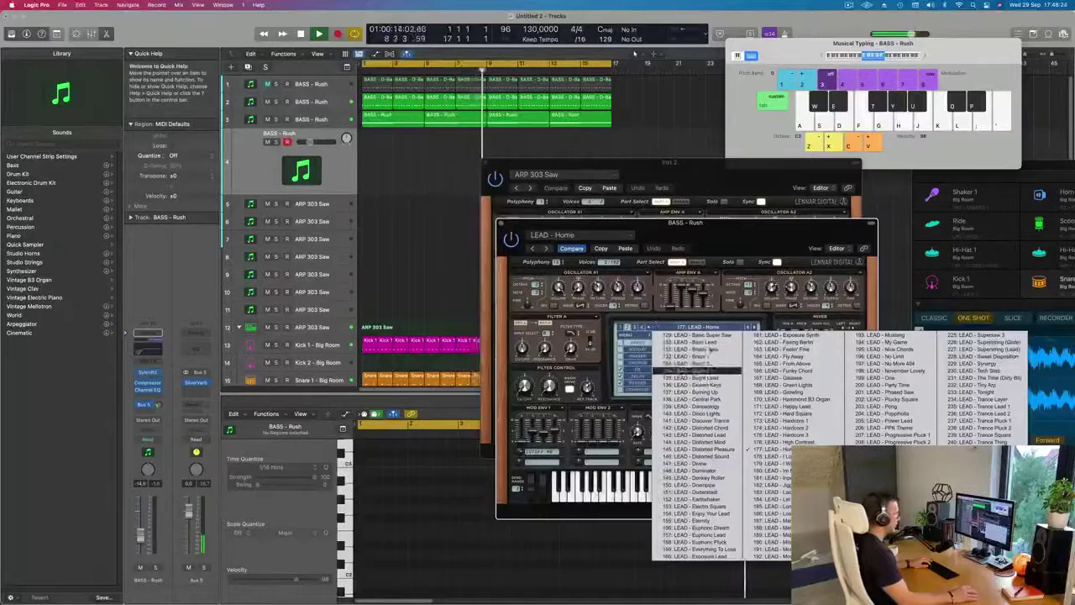
key("s")
key("f")
key("h")
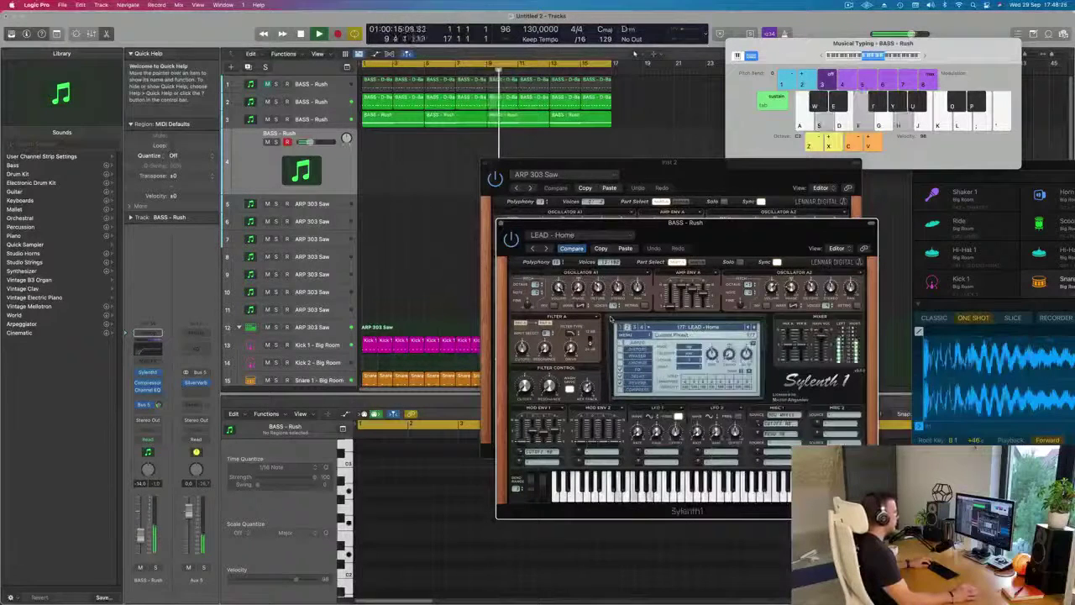
key("s")
key("f")
key("h")
Adjust the track volume to about -11 dB while playing chords with the LEAD - Home preset
left_click_drag(141, 536, 141, 528)
key("s")
key("f")
key("h")
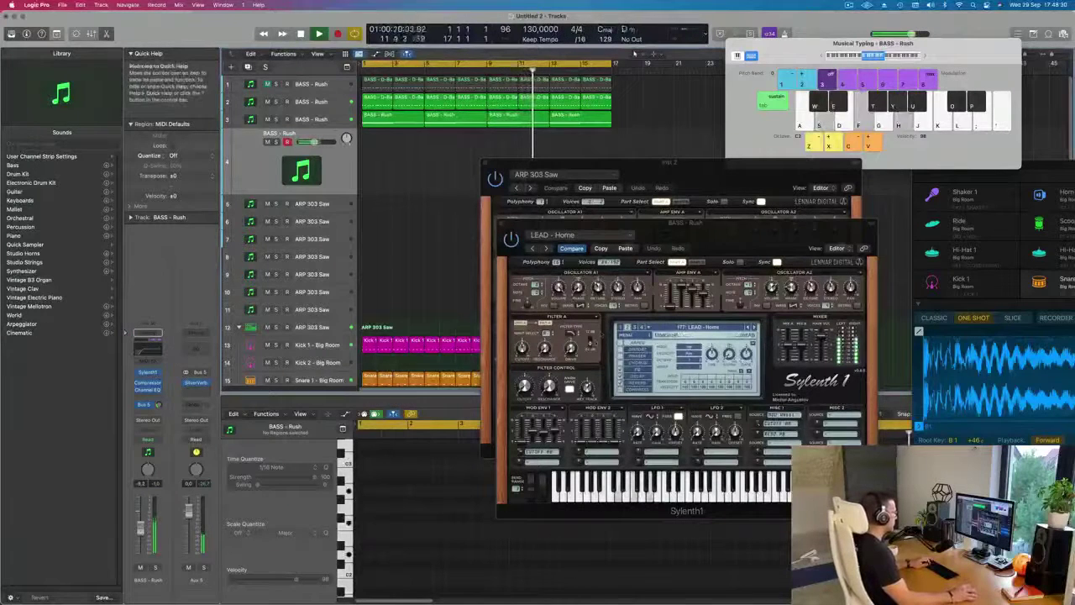
key("f")
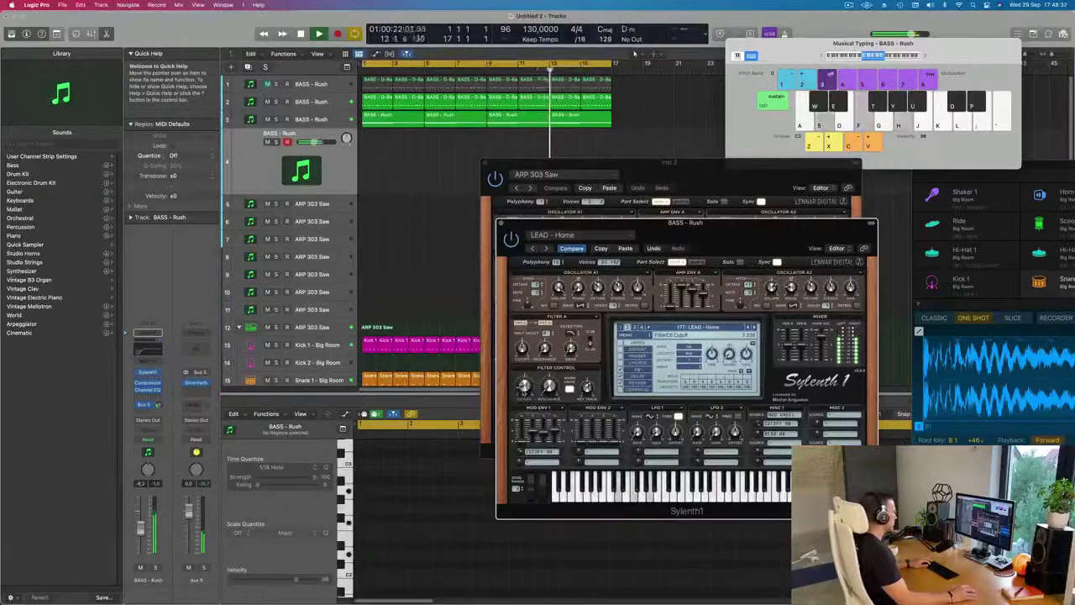
left_click_drag(140, 534, 140, 536)
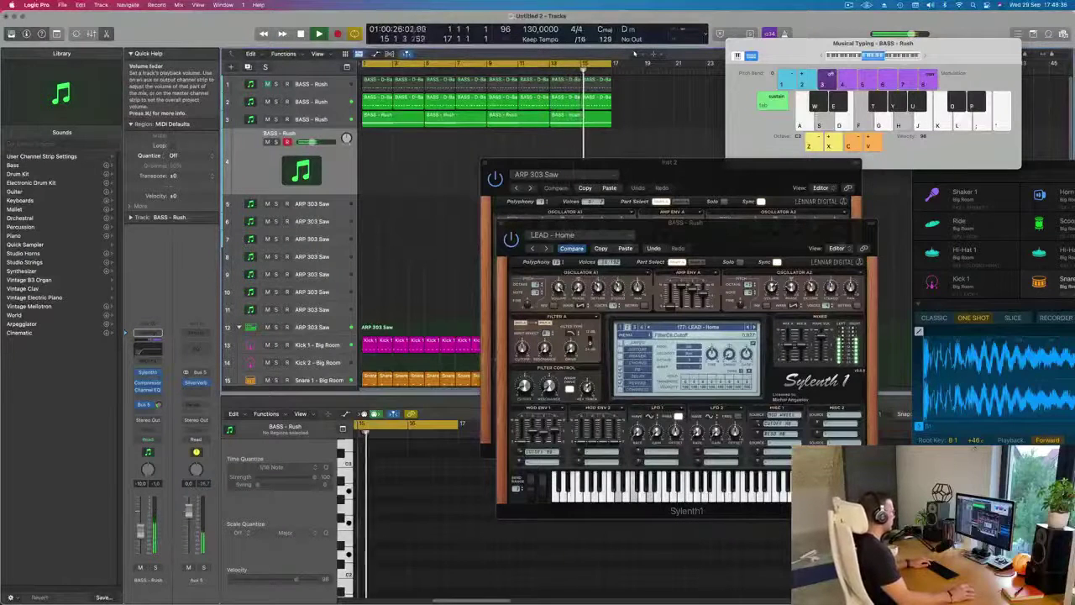
key("f")
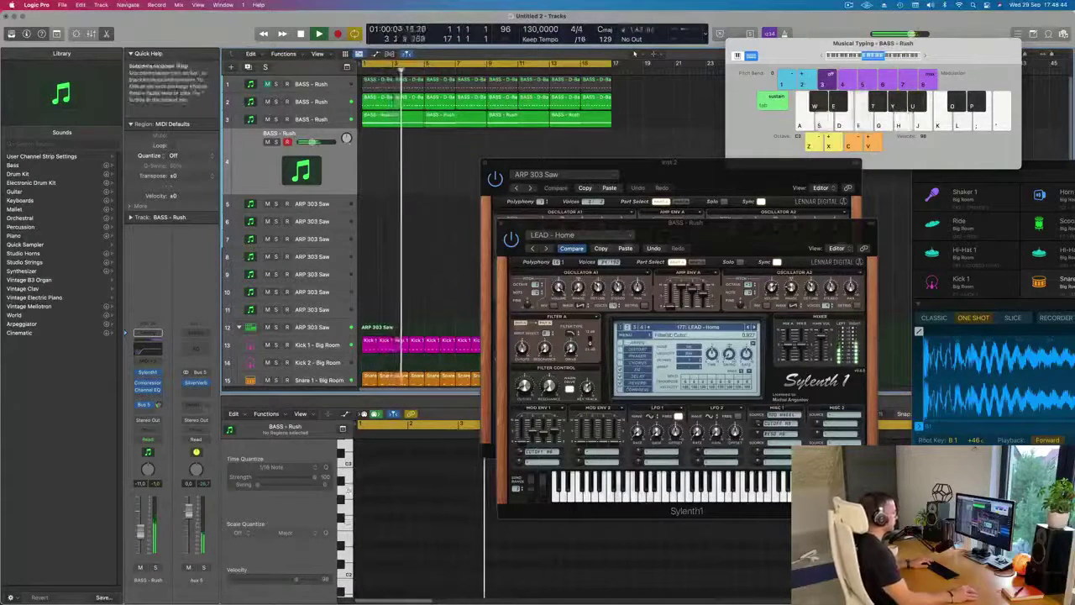
Audition the lead presets from LEAD - Basic Super Saw onward and load LEAD - Brass
left_click(748, 328)
left_click(706, 328)
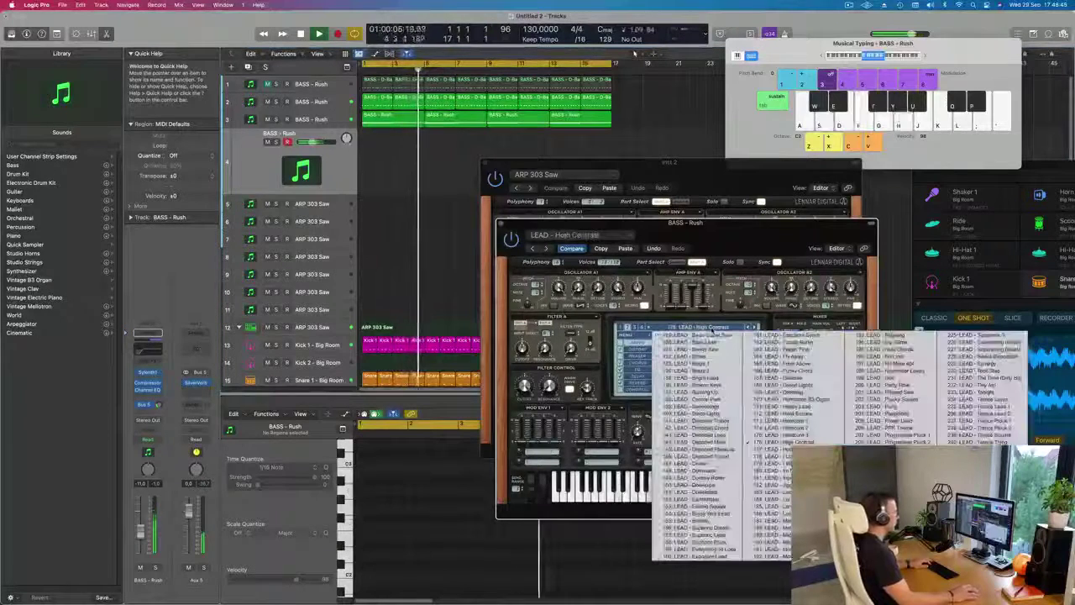
left_click(710, 335)
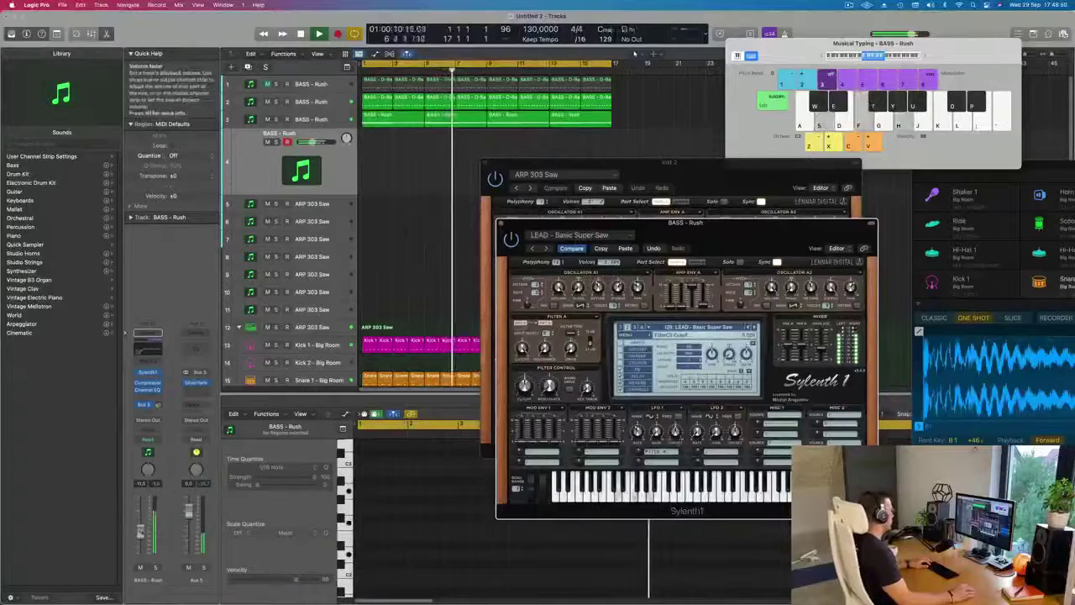
left_click_drag(140, 531, 140, 536)
left_click(750, 328)
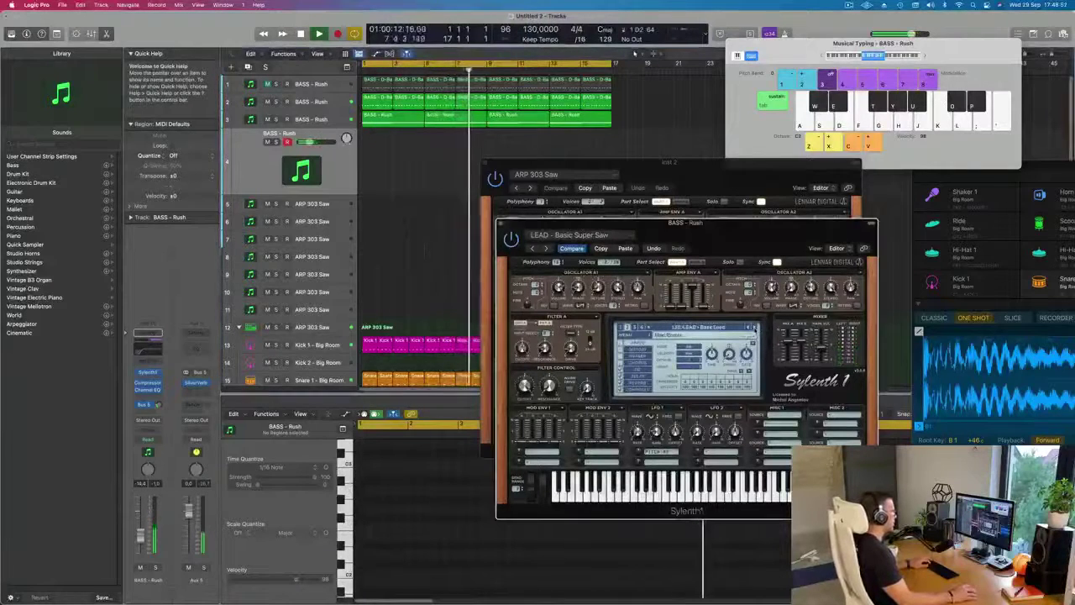
left_click(754, 330)
left_click(755, 329)
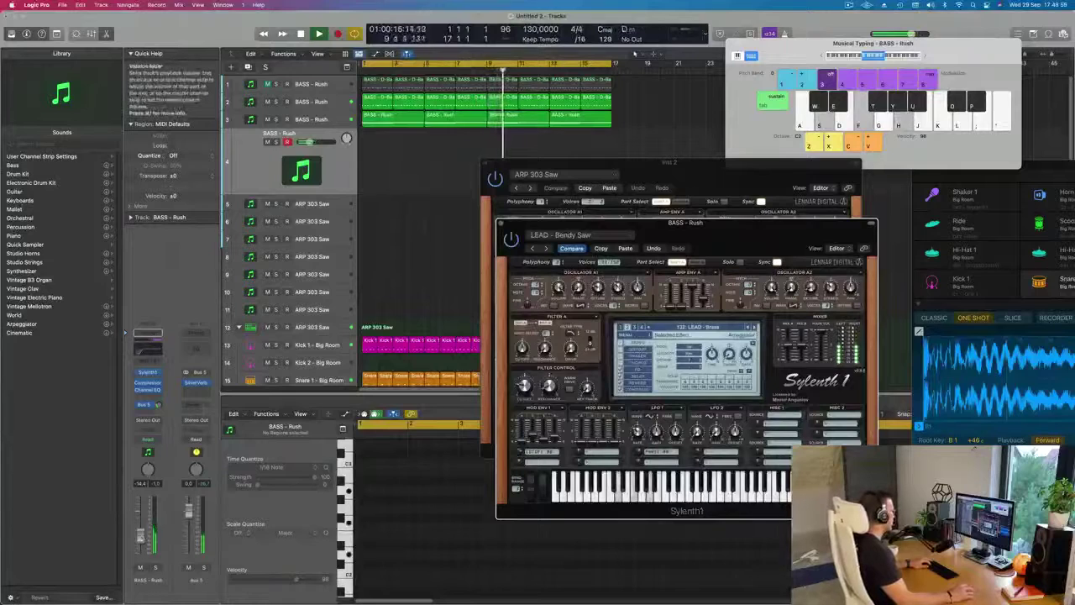
Raise the track volume to about -5 dB and adjust the brass lead's filter control cutoff while playing
left_click(141, 531)
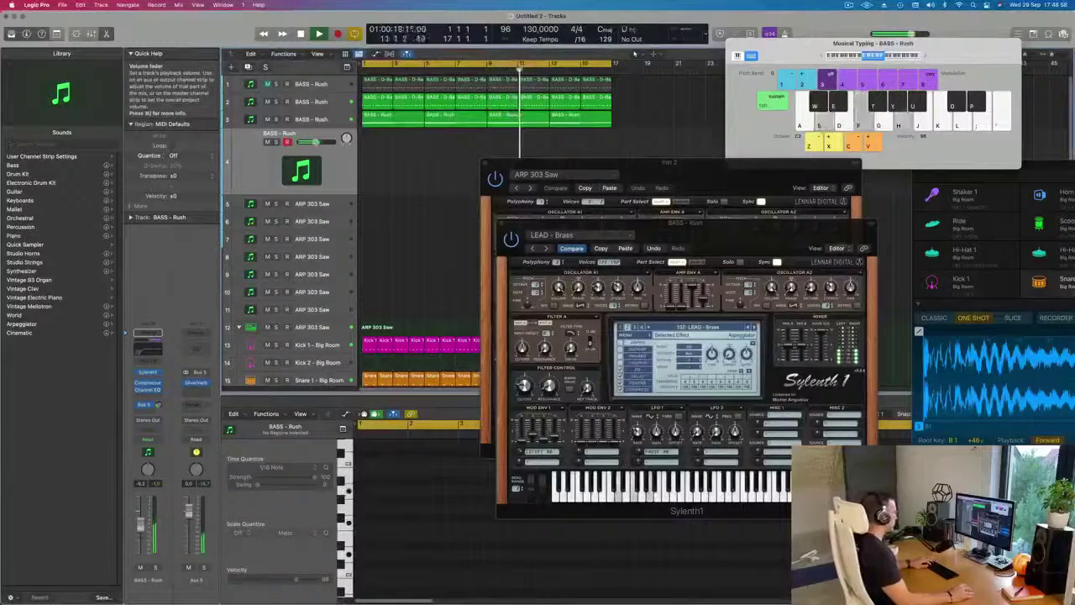
left_click(525, 386)
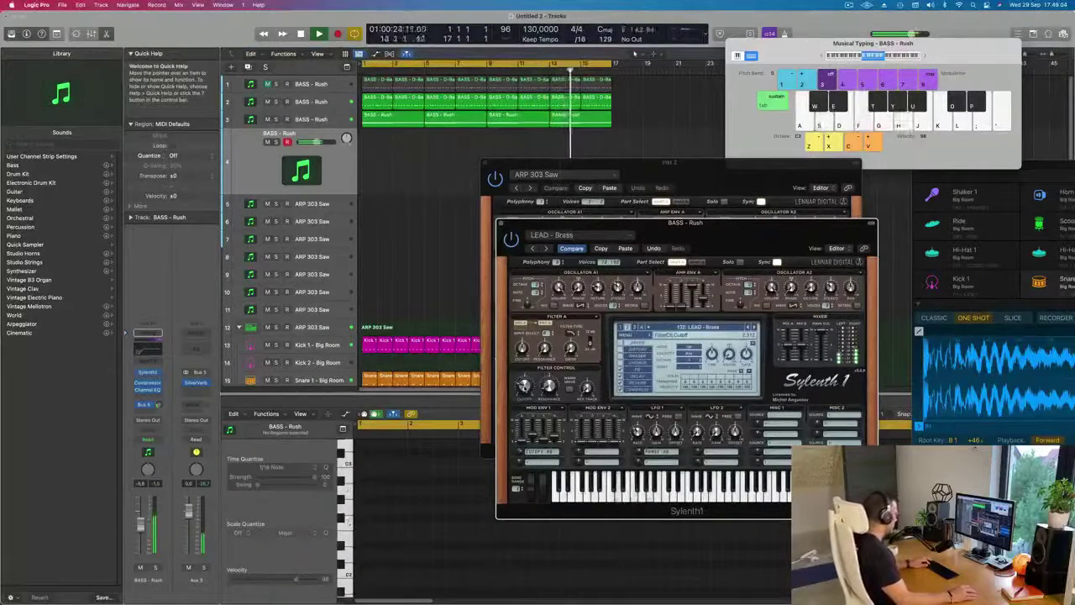
key("s")
key("h")
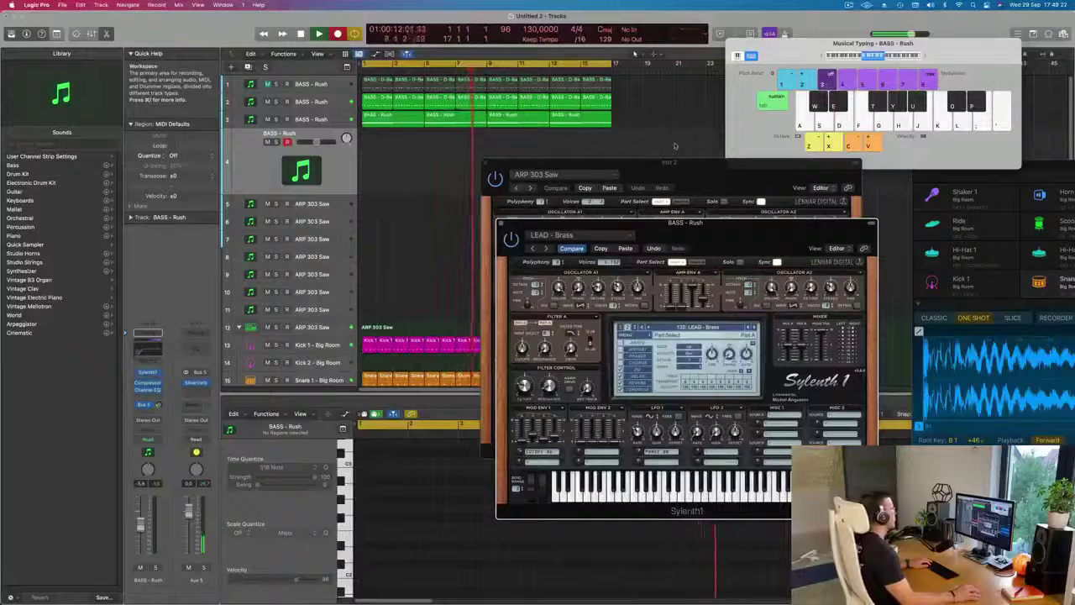
Record a rhythmic chord part with the LEAD - Brass sound on the fourth track, starting around bar 9
key("s")
key("f")
key("h")
key("s")
key("f")
key("h")
key("s")
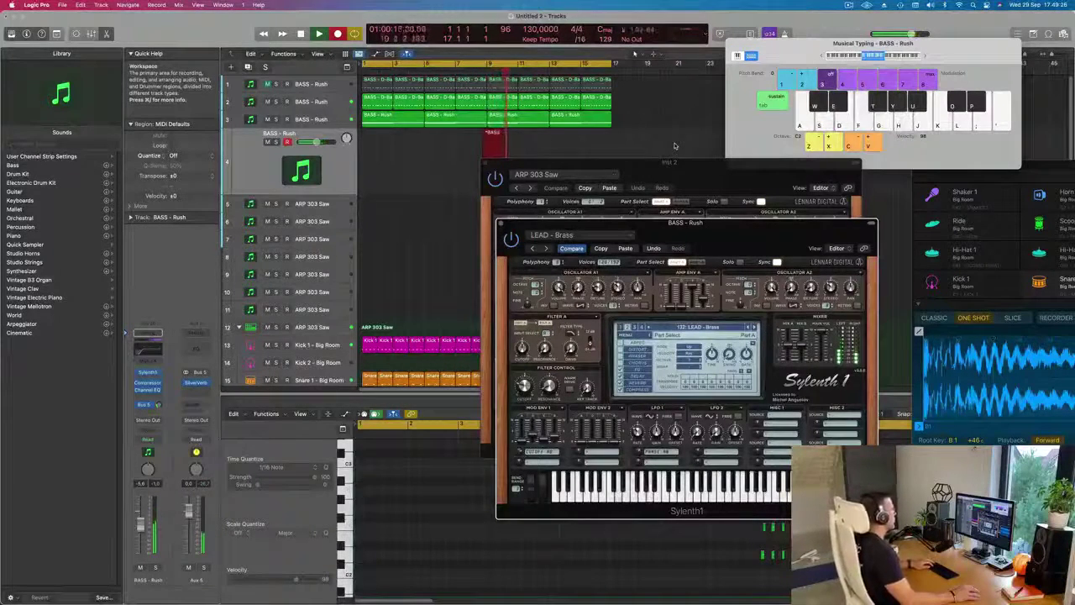
key("k")
key("f")
key("h")
key("f")
key("k")
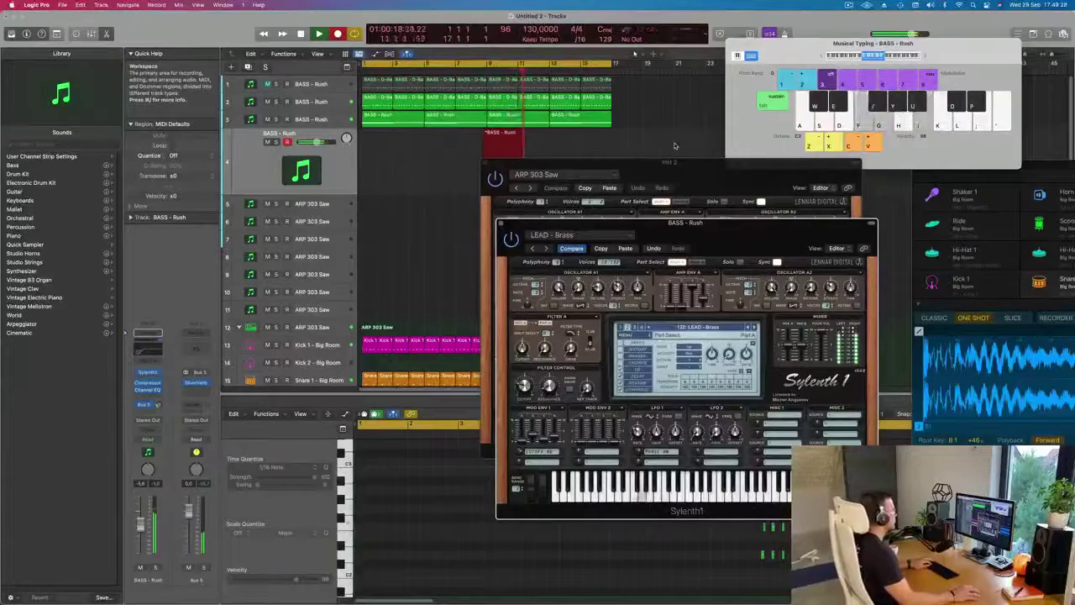
key("space")
Move the recorded chord region to bar 1, select all its notes and play it from the start
left_click_drag(673, 162, 963, 156)
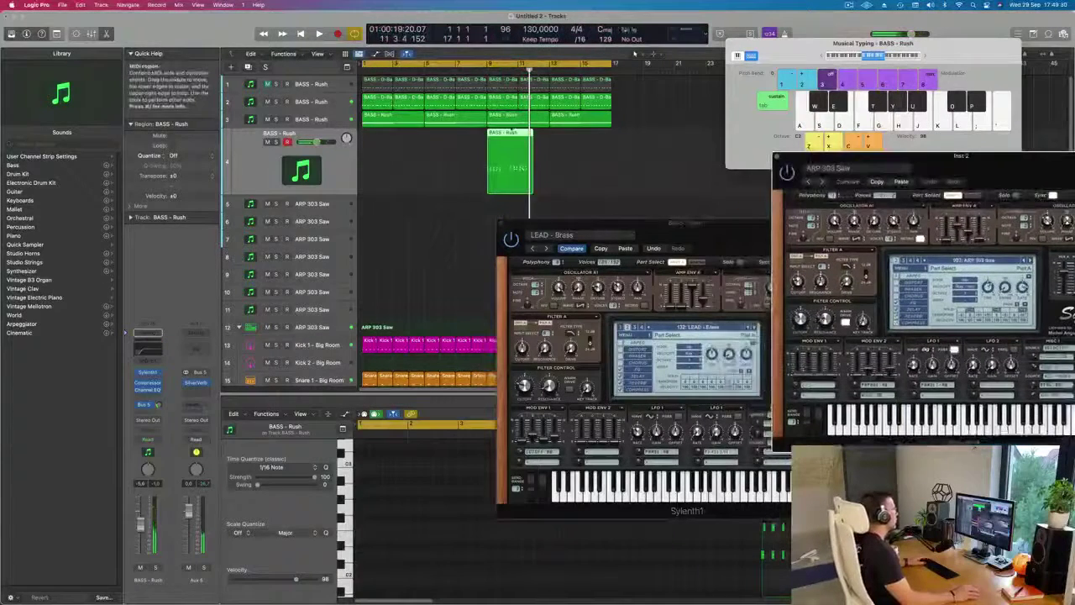
left_click_drag(501, 146, 376, 146)
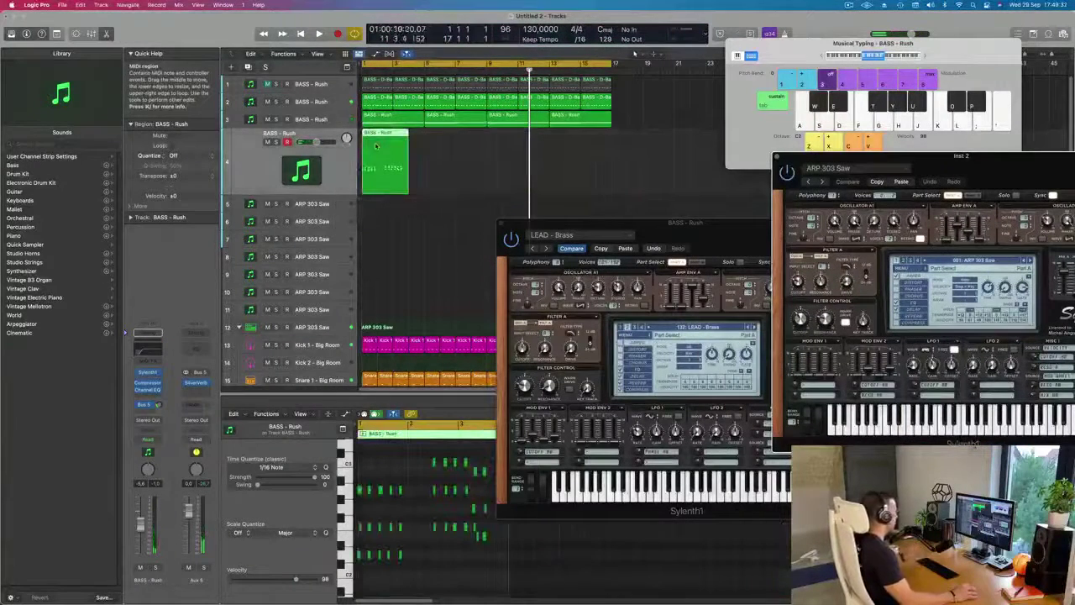
left_click(428, 489)
key("super+a")
key("Return")
key("space")
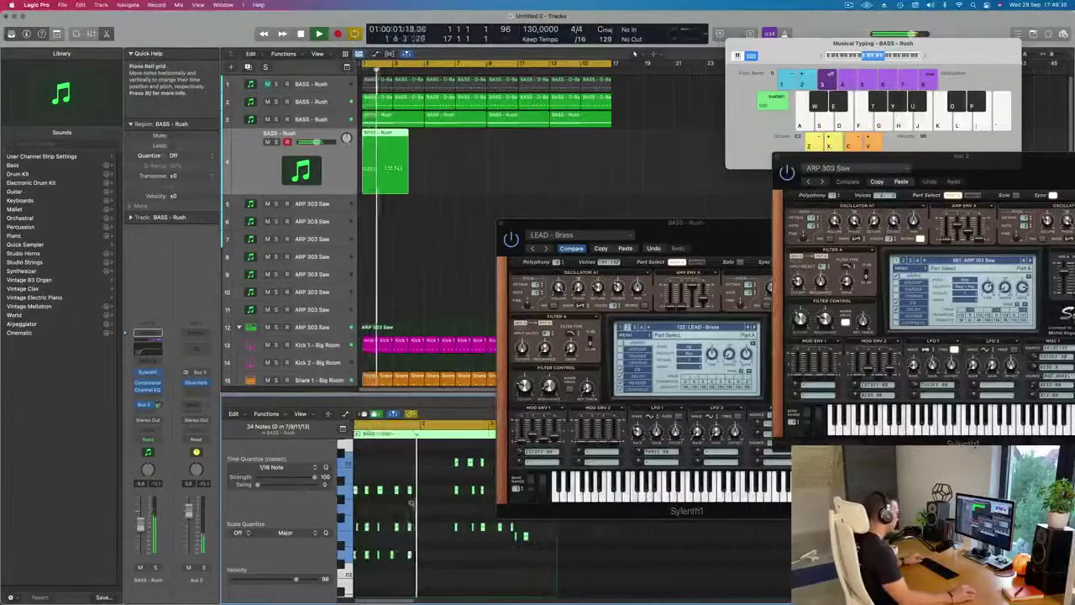
Check individual notes of the recorded chords in the piano roll and play the region with the synth window moved aside
key("space")
left_click(362, 529)
left_click(451, 527)
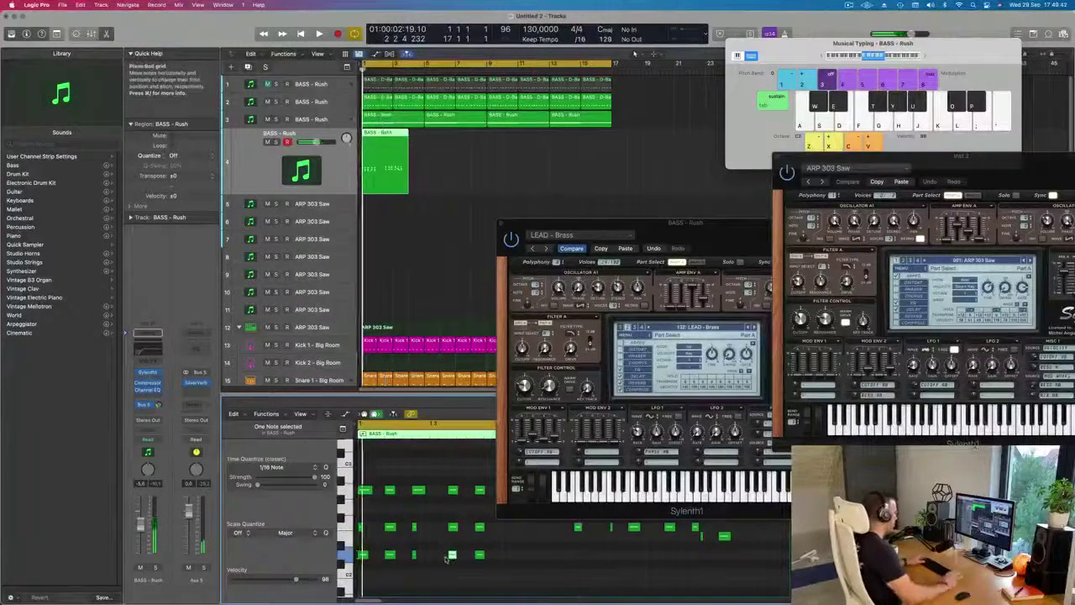
key("space")
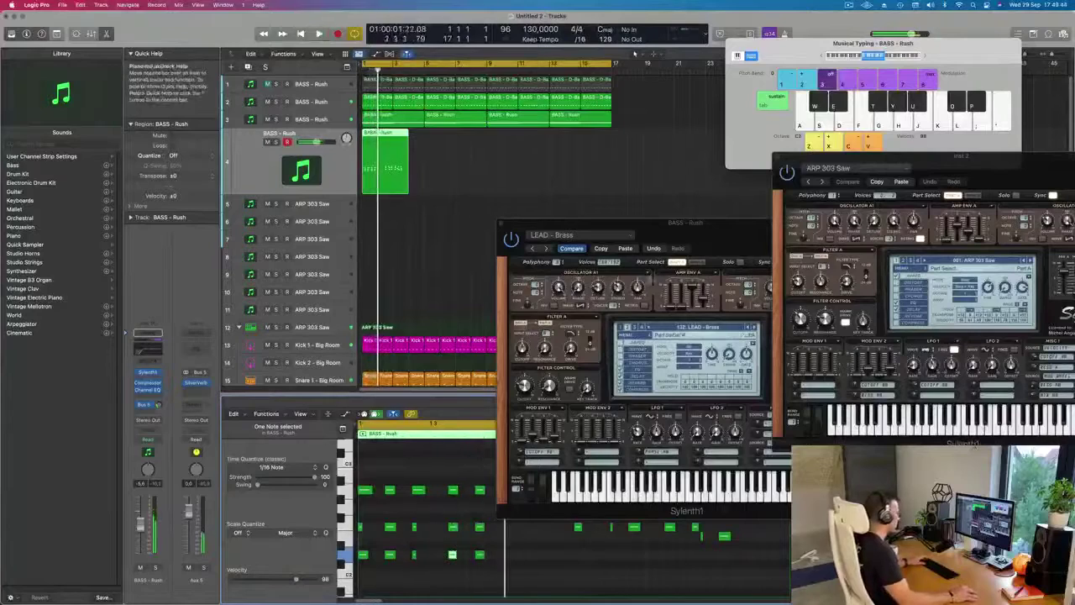
left_click_drag(686, 224, 953, 201)
scroll(609, 488, "down", 2)
scroll(608, 487, "down", 3)
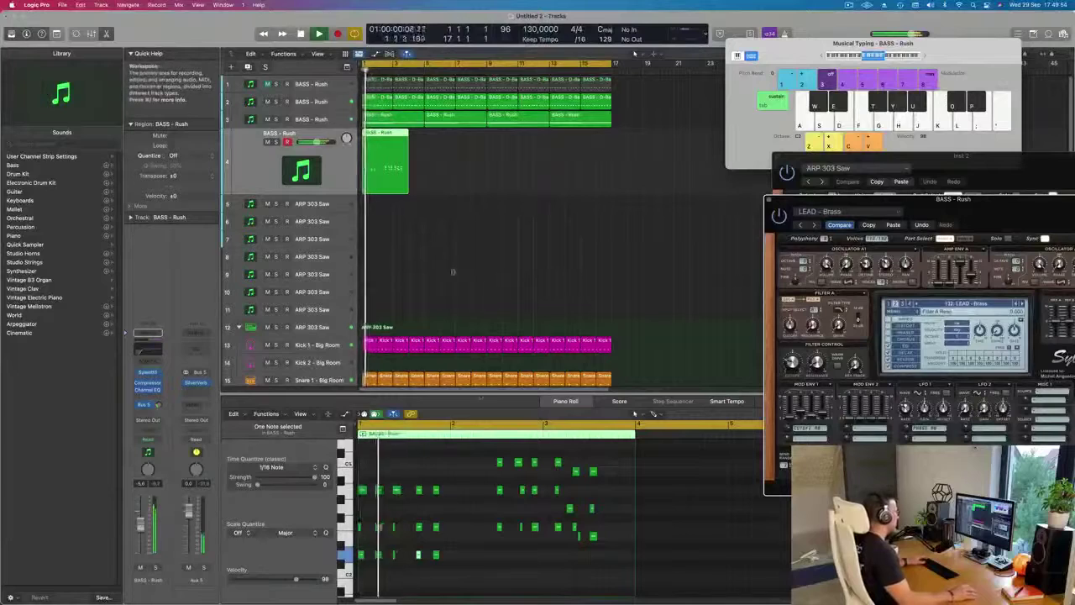
Move the nine-note second chord group in the recorded region to the start of bar 2
left_click_drag(486, 461, 551, 543)
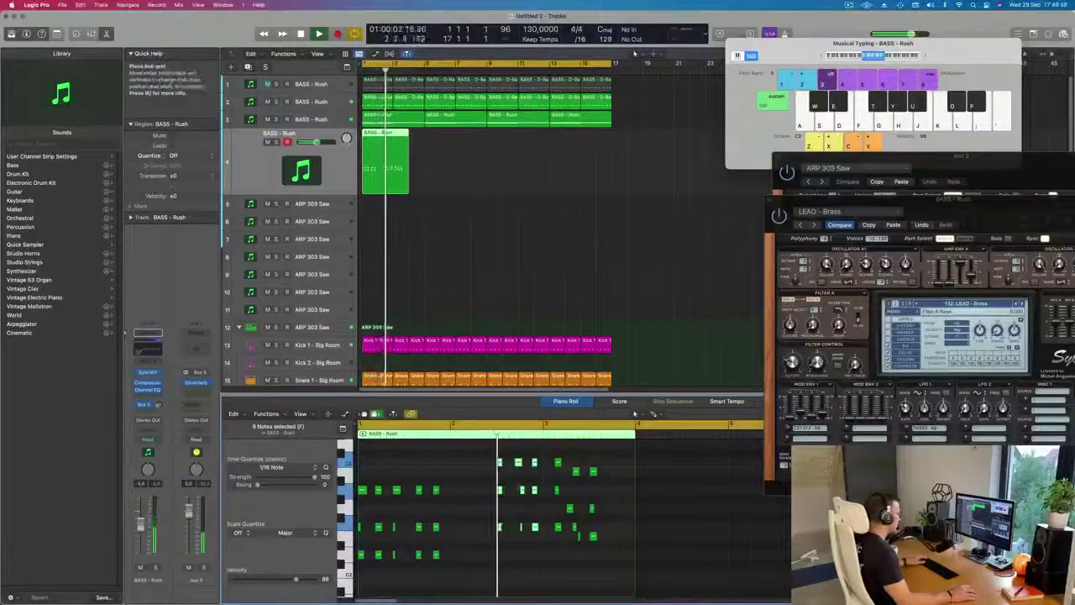
left_click_drag(523, 490, 453, 465)
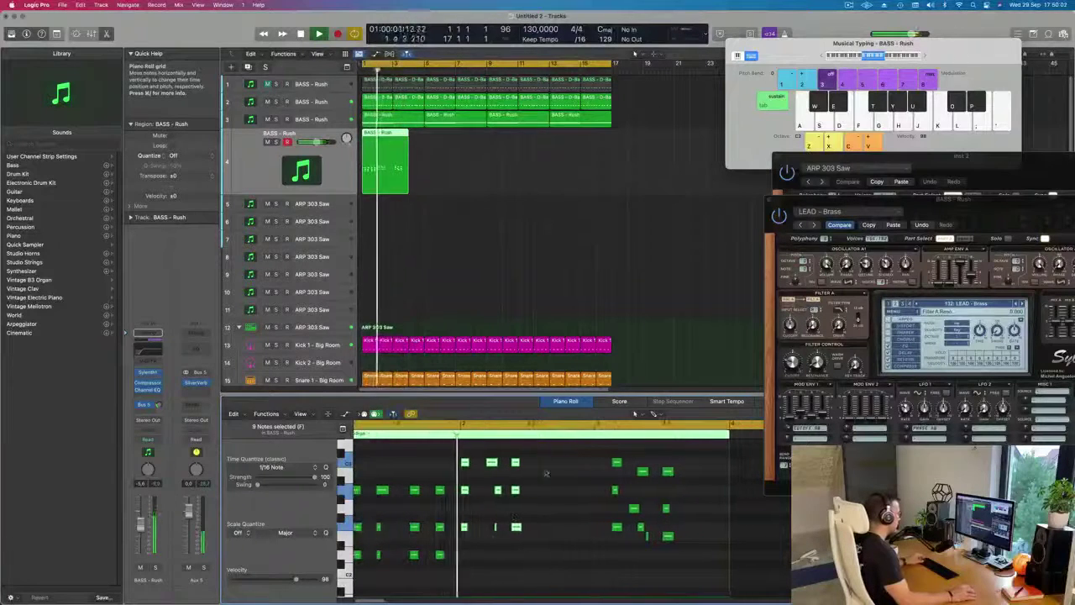
left_click(451, 550)
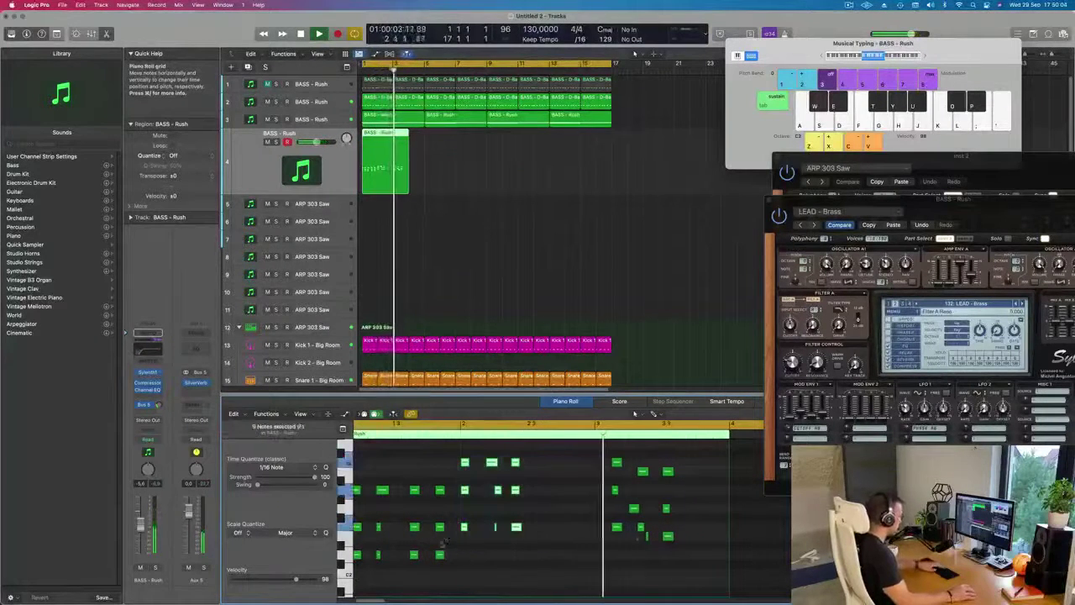
Replace the chords in bar 2 with a copy of bar 1's 15 notes transposed up three semitones
mouse_move(502, 469)
left_mouse_down()
mouse_move(437, 564)
mouse_move(363, 586)
left_mouse_up()
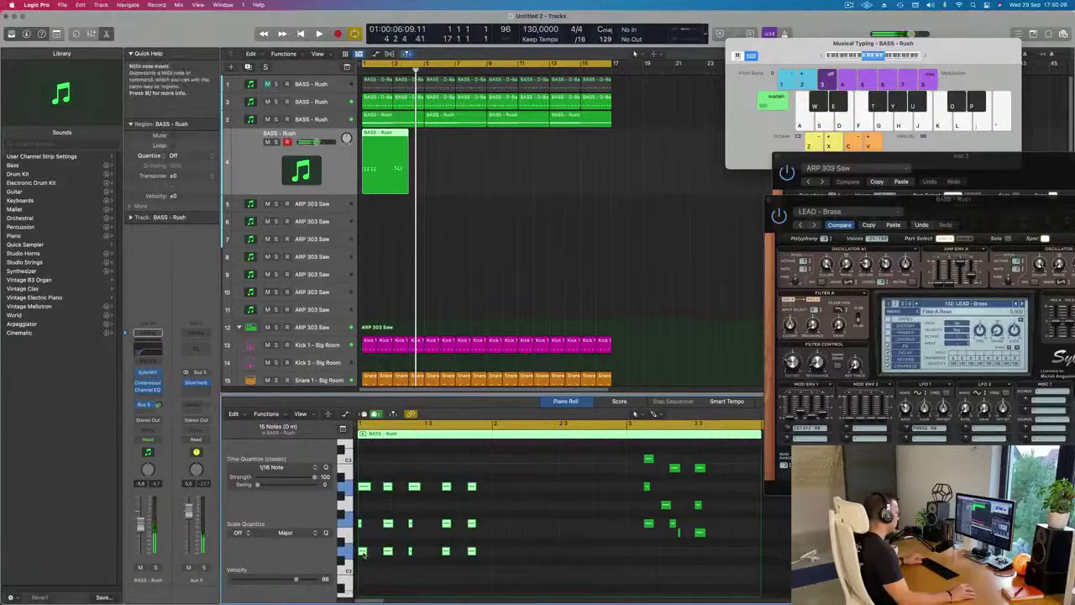
left_click_drag(363, 553, 503, 524)
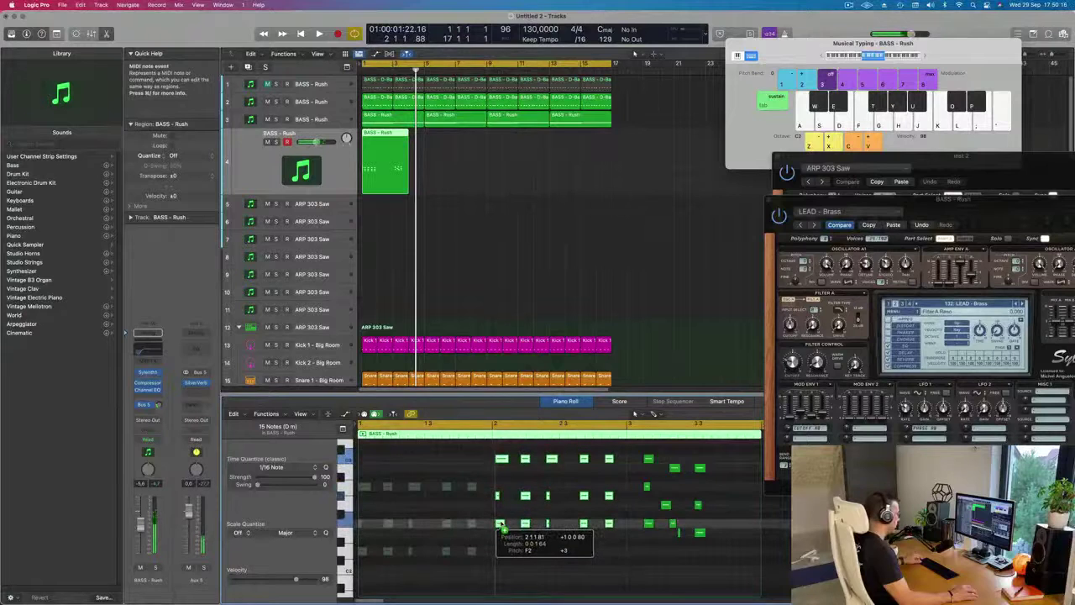
left_click_drag(503, 524, 502, 524)
Raise the middle notes of the copied bar 2 chords by one semitone and play the part from the start
left_click_drag(490, 484, 615, 505)
left_click_drag(497, 496, 600, 537)
left_click_drag(626, 454, 593, 535)
left_click_drag(500, 546, 499, 531)
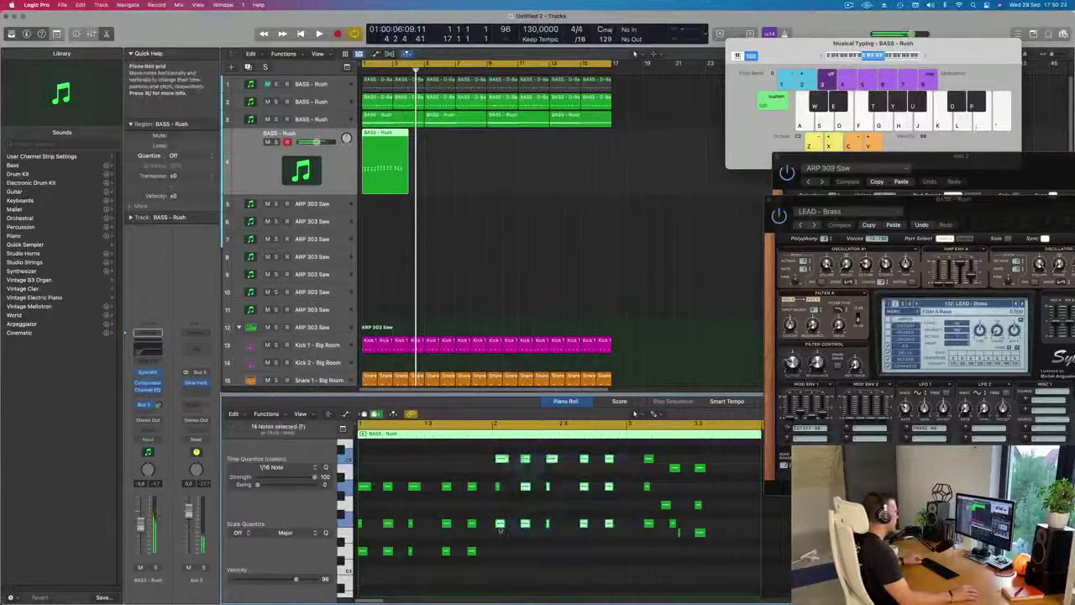
left_click_drag(506, 458, 626, 543)
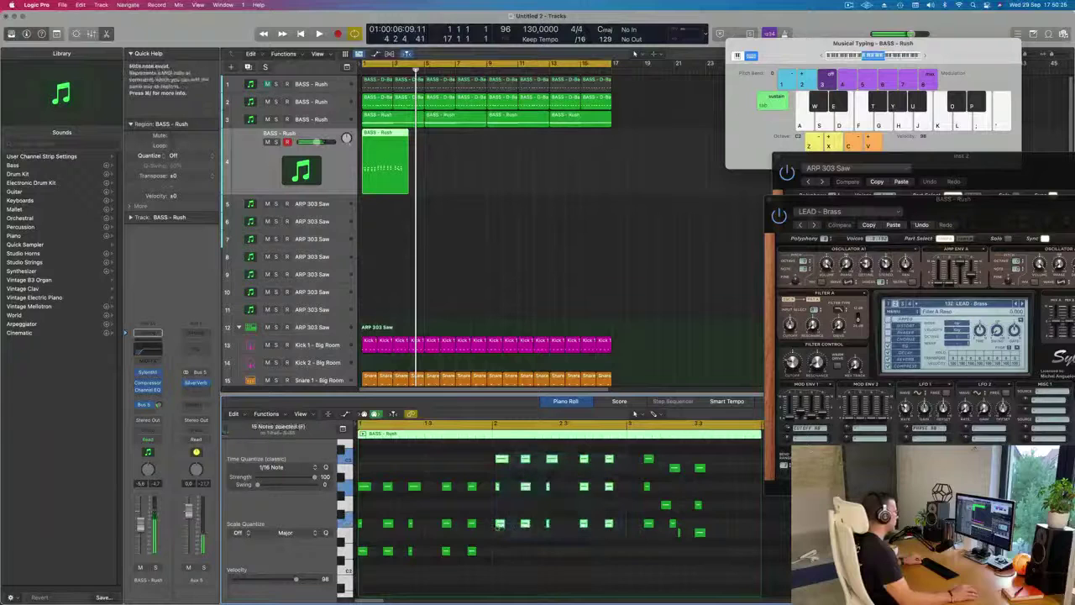
left_click(500, 524)
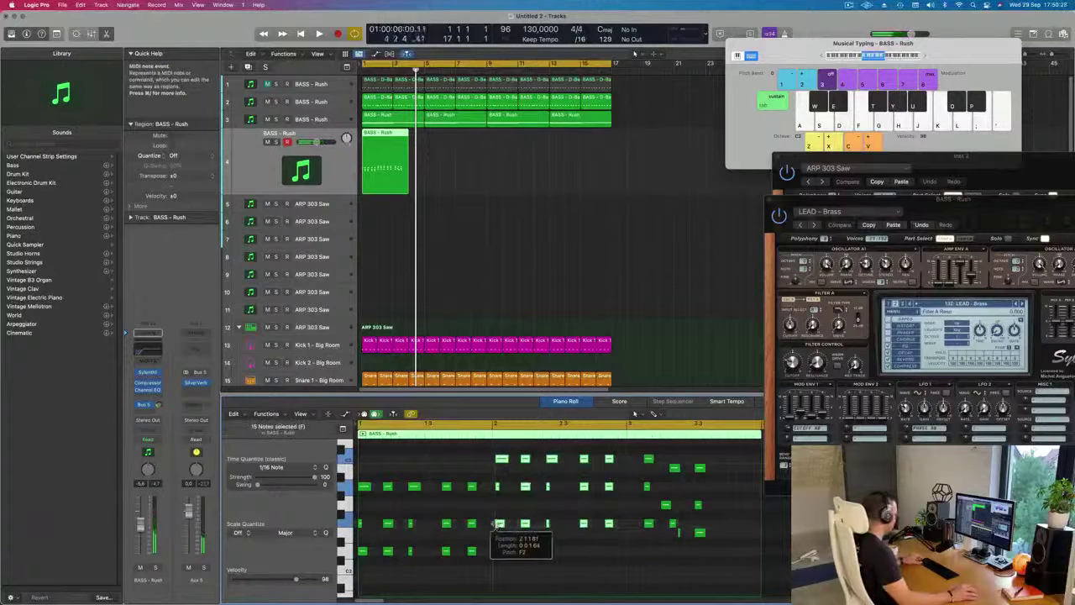
key("space")
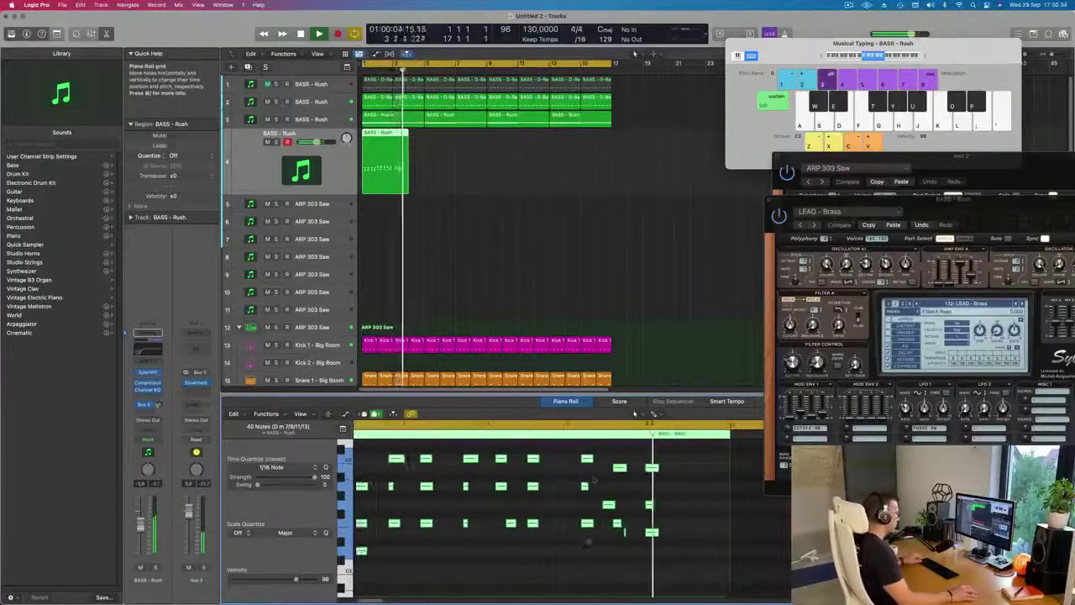
key("space")
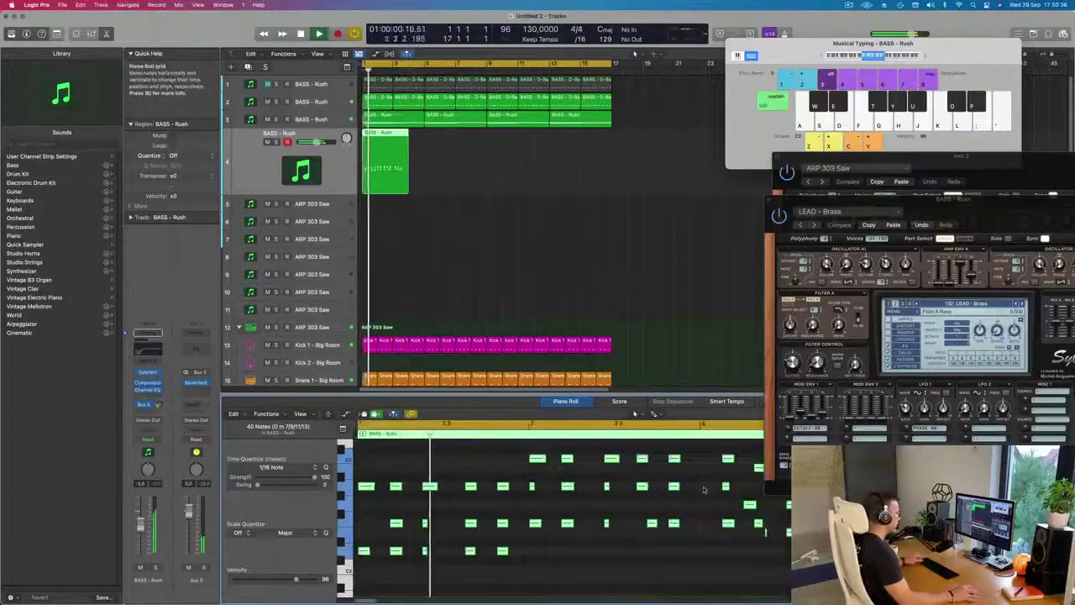
key("space")
Delete the first chord of the last group and align the notes of the chord after it to one start point
left_click_drag(652, 454, 678, 547)
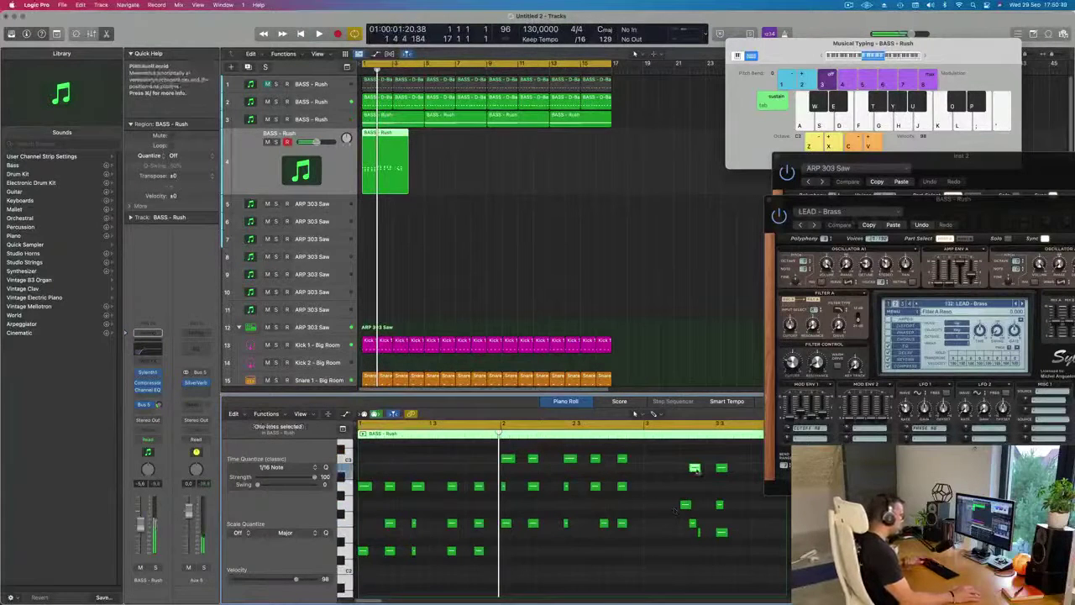
left_click_drag(695, 469, 686, 469)
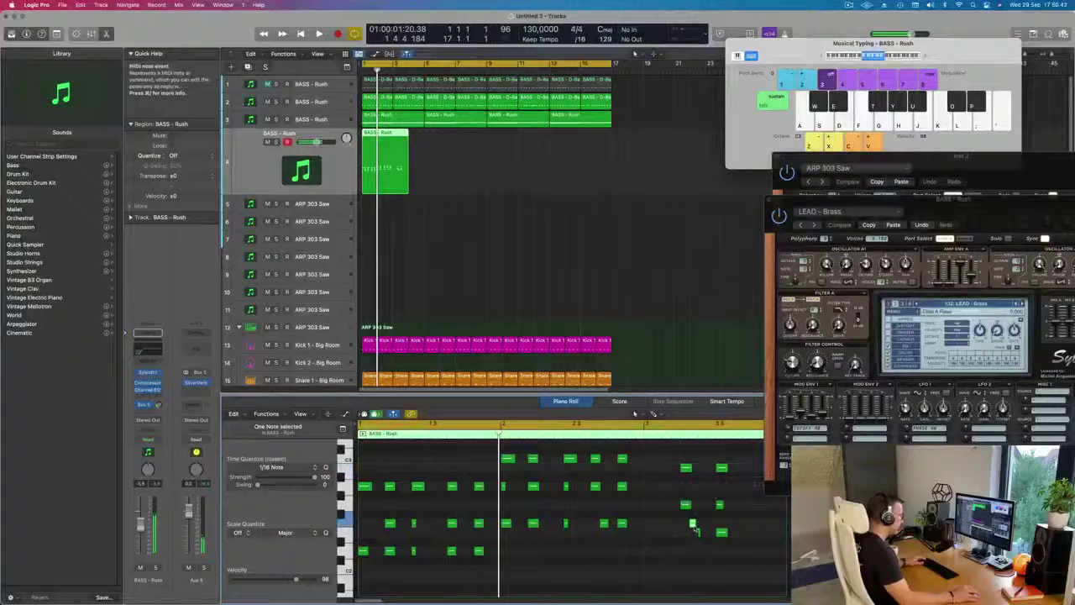
left_click_drag(698, 533, 683, 535)
left_click(682, 533)
Move the last two chords to the start of bar 3 and play back the edited part
left_click_drag(673, 463, 726, 541)
left_click_drag(685, 469, 647, 469)
key("space")
left_click(531, 493, "ctrl+alt")
left_click(504, 495, "ctrl+alt")
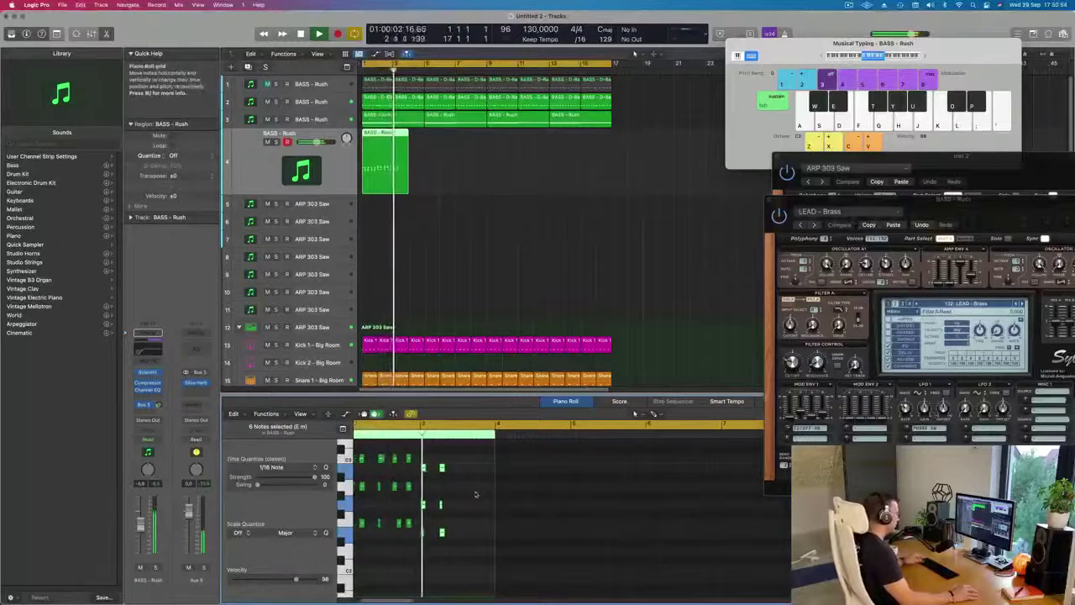
left_click(476, 495, "ctrl+alt")
key("space")
key("space")
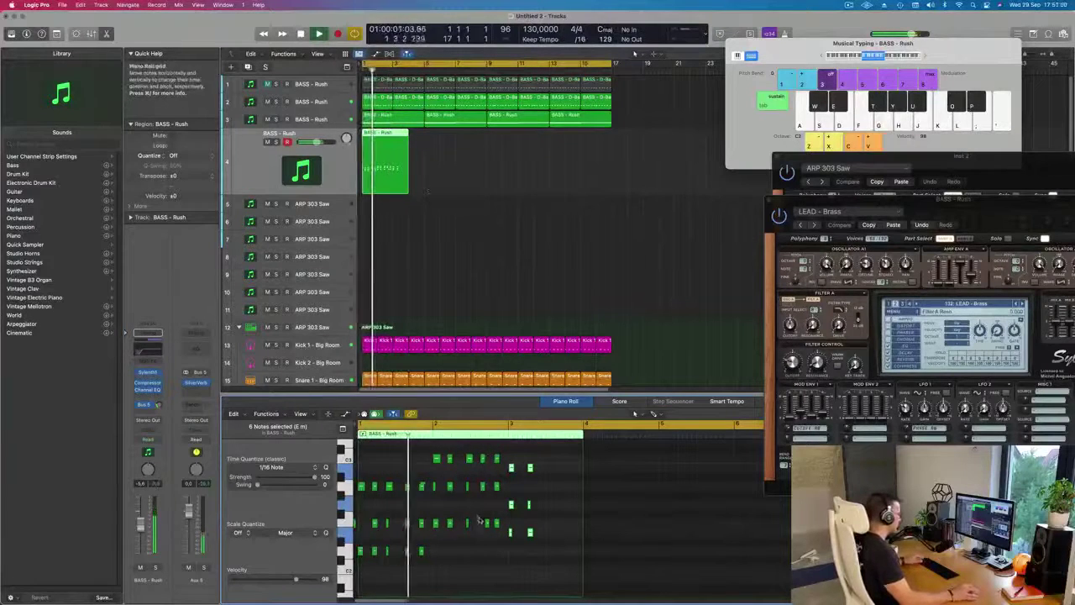
Shift the final three-note chord slightly earlier and rebuild the middle note of bar 1's first chord from the longer top note
left_click(496, 542)
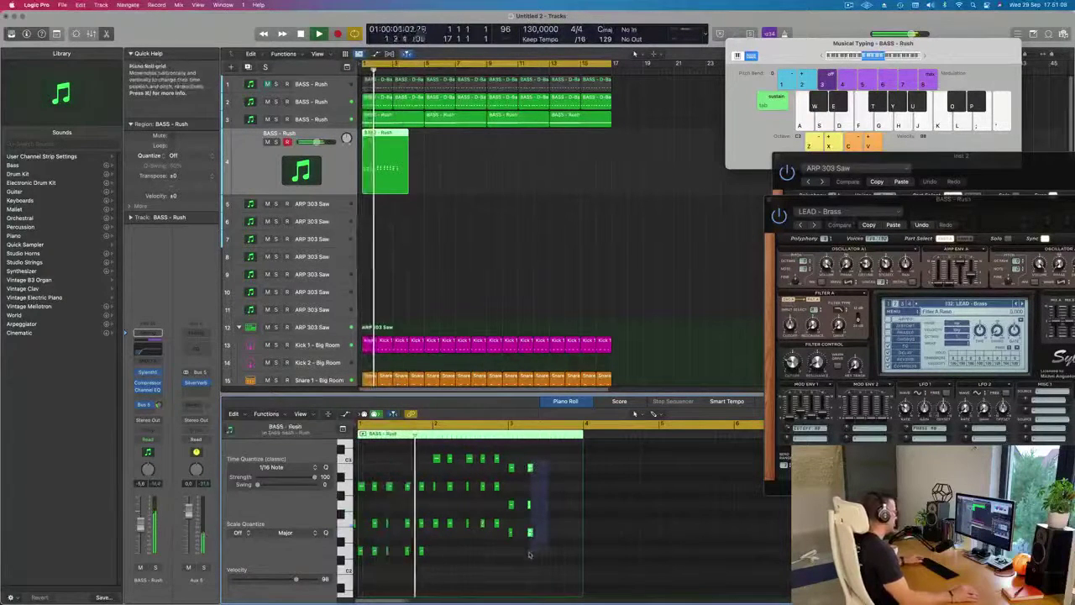
left_click_drag(529, 554, 530, 552)
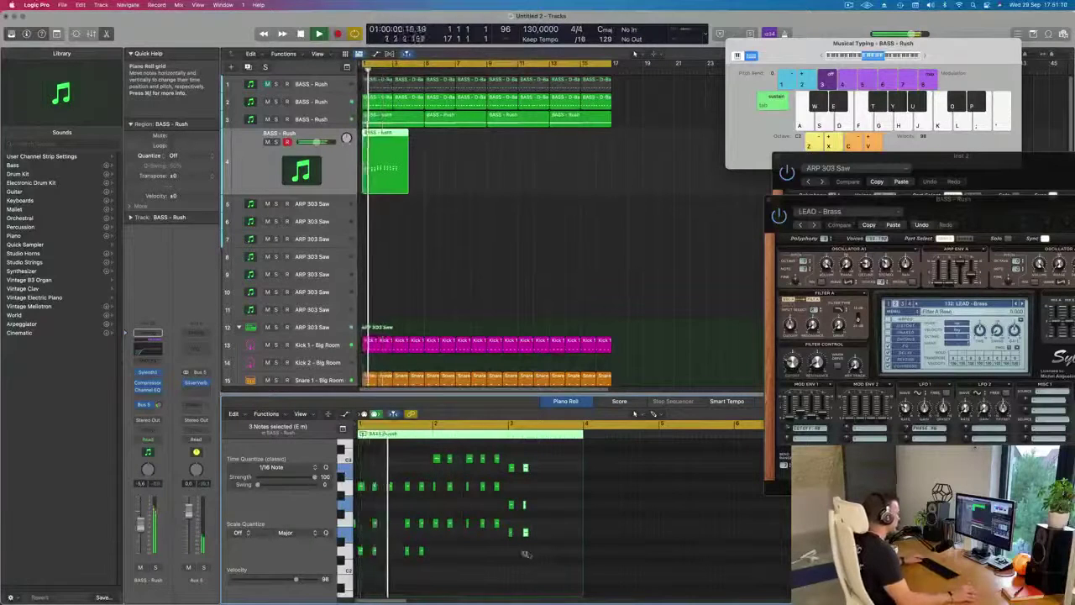
scroll(375, 506, "up", 3)
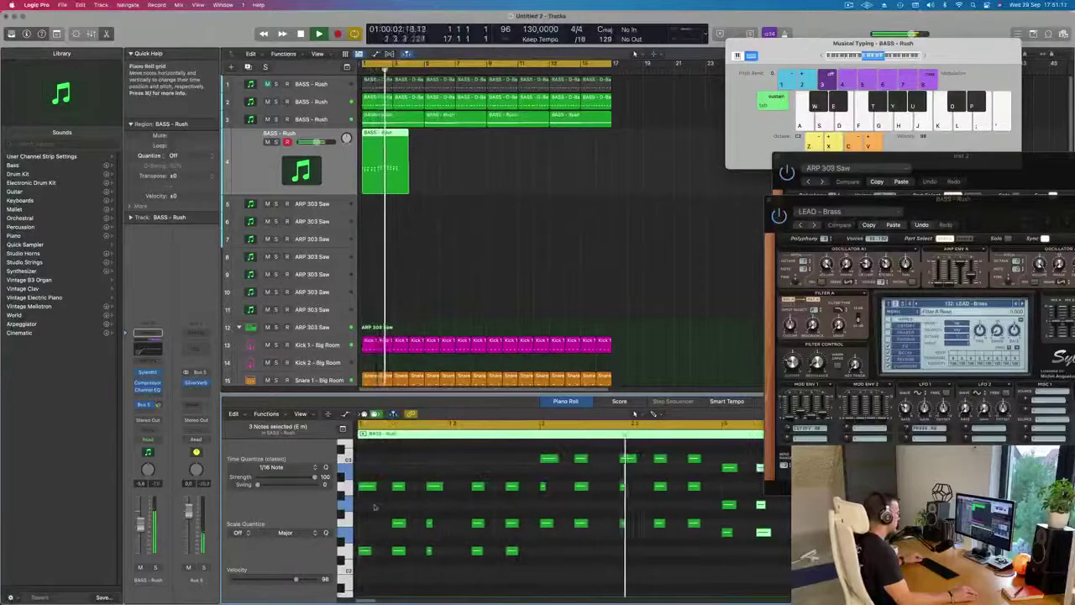
left_click_drag(366, 486, 368, 530)
left_click(399, 533)
scroll(399, 533, "down", 3)
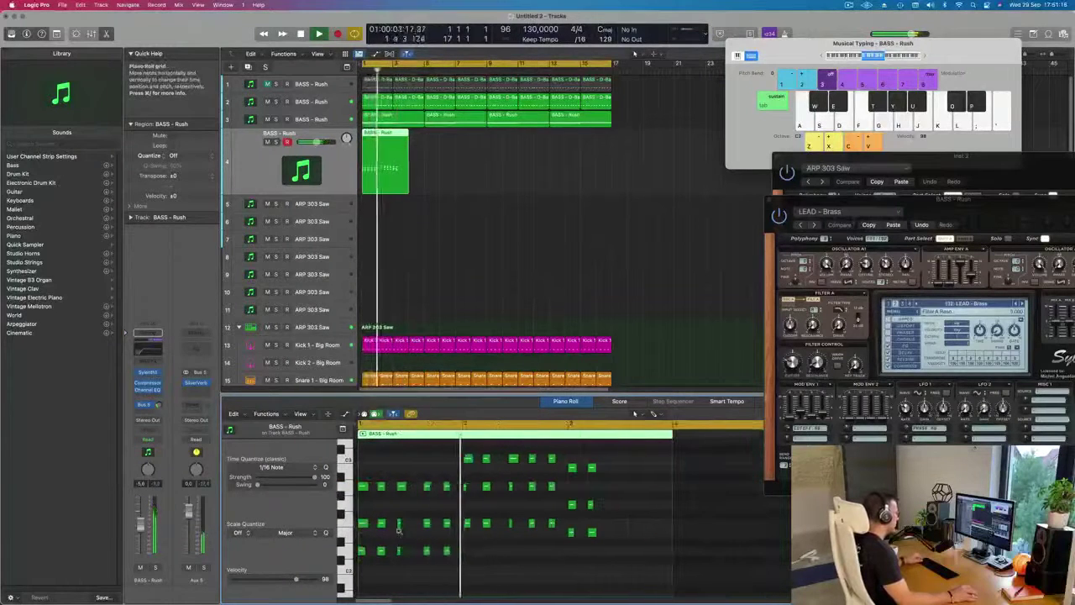
scroll(399, 531, "down", 3)
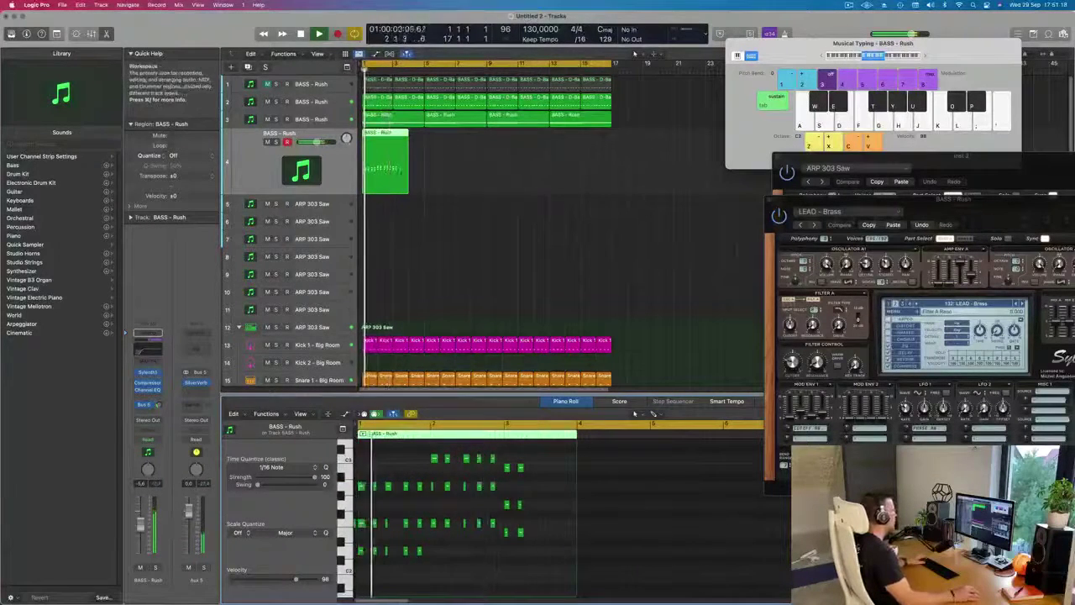
Delete the recorded chord region from the fourth track and adjust the track's Bus 5 send
key("Delete")
left_click_drag(959, 205, 725, 98)
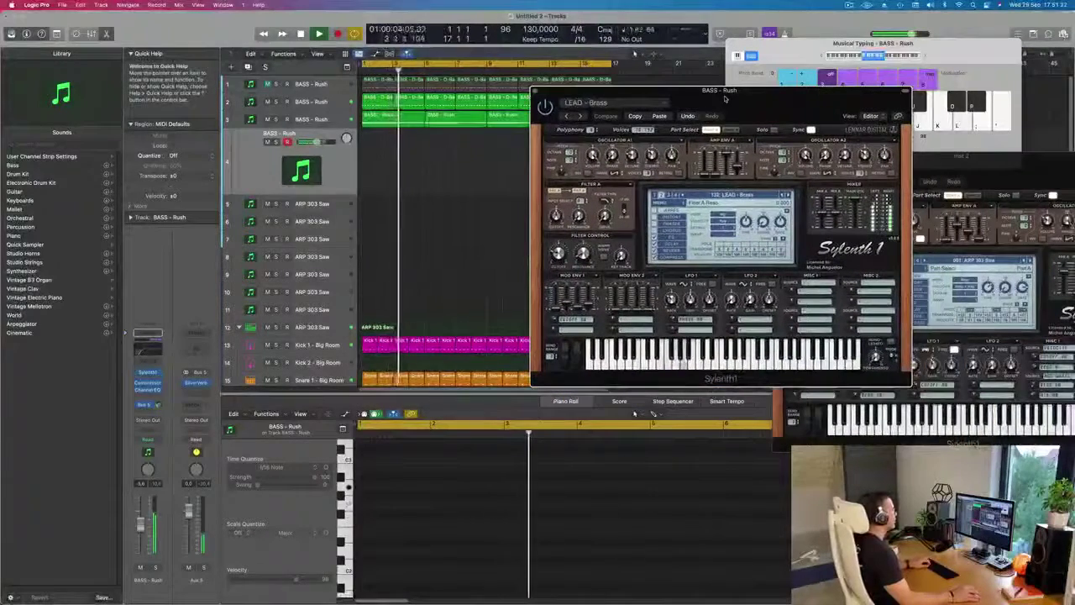
left_click(157, 405)
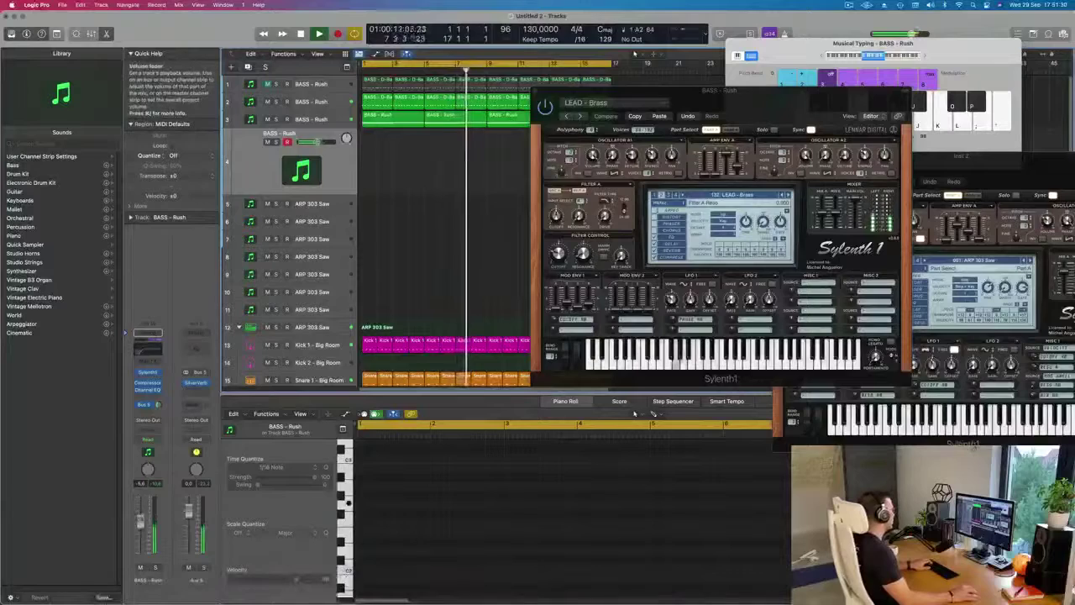
Load the LEAD - Brazil 1 preset in Sylenth1 on the fourth track and reposition the synth window
left_click(789, 196)
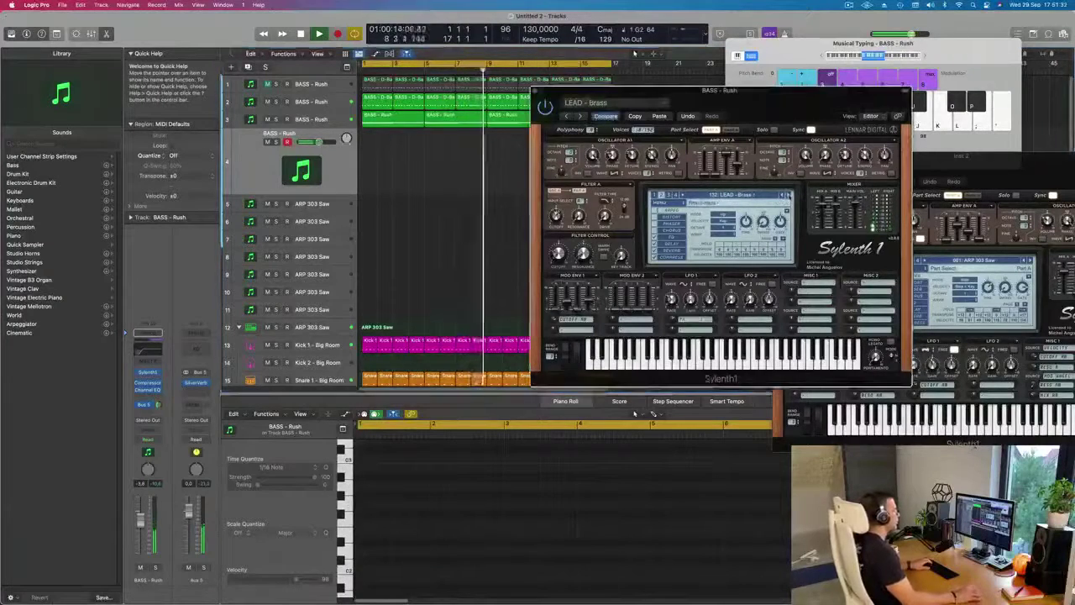
left_click(757, 199)
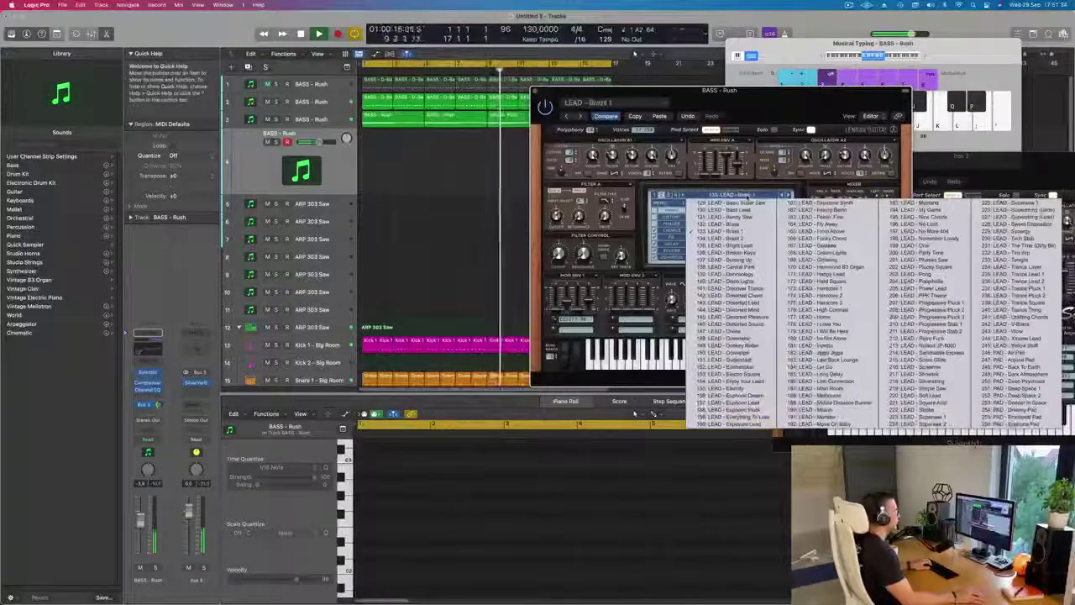
left_click(740, 232)
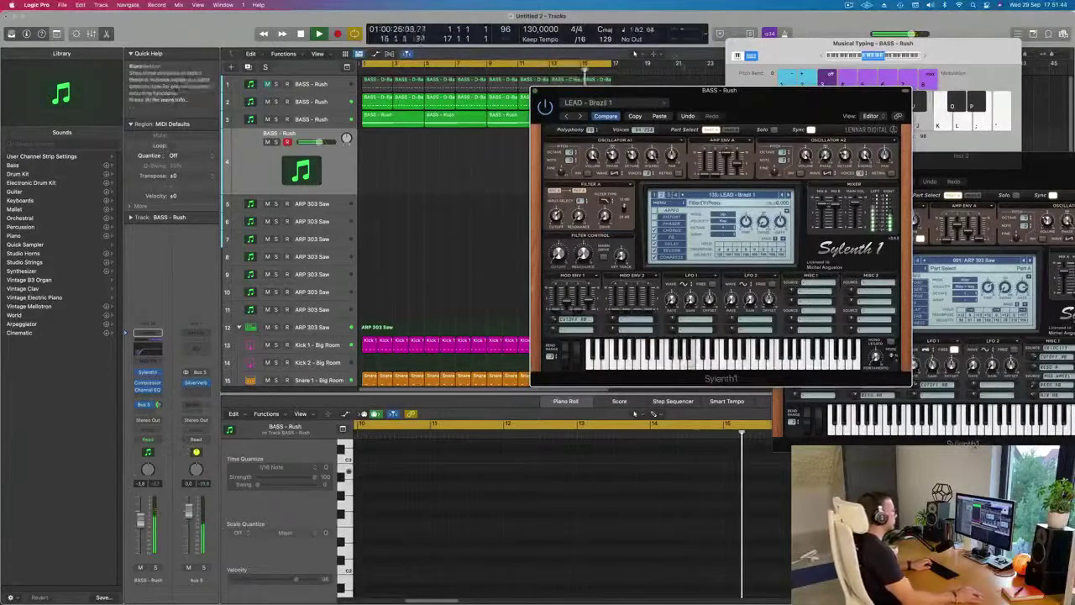
left_click_drag(768, 112, 807, 145)
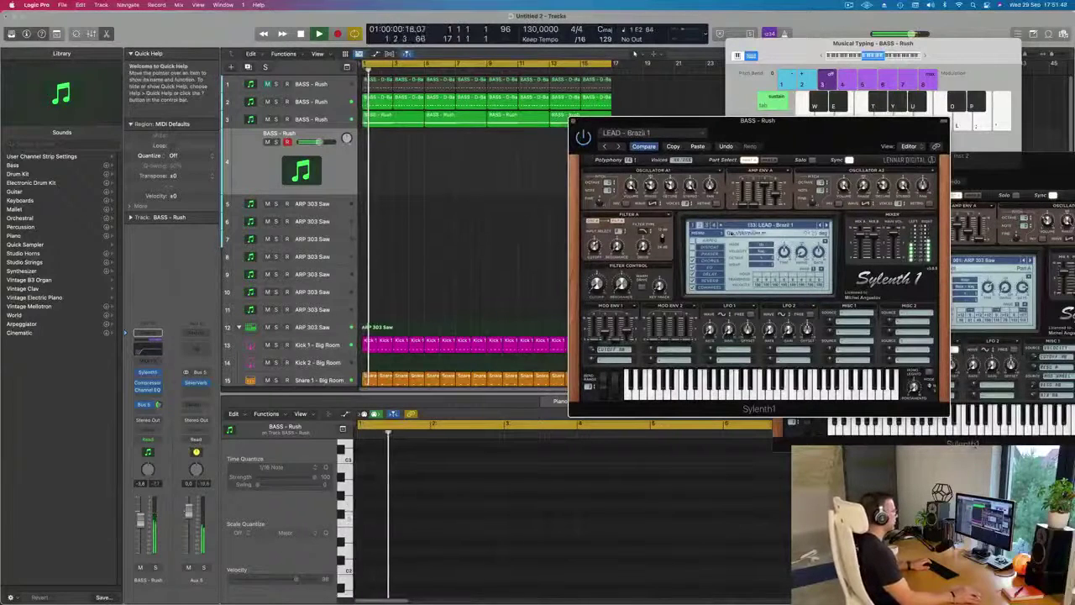
Audition the lead presets one after another from Brazil 2 to Divine while the loop plays
left_click(827, 226)
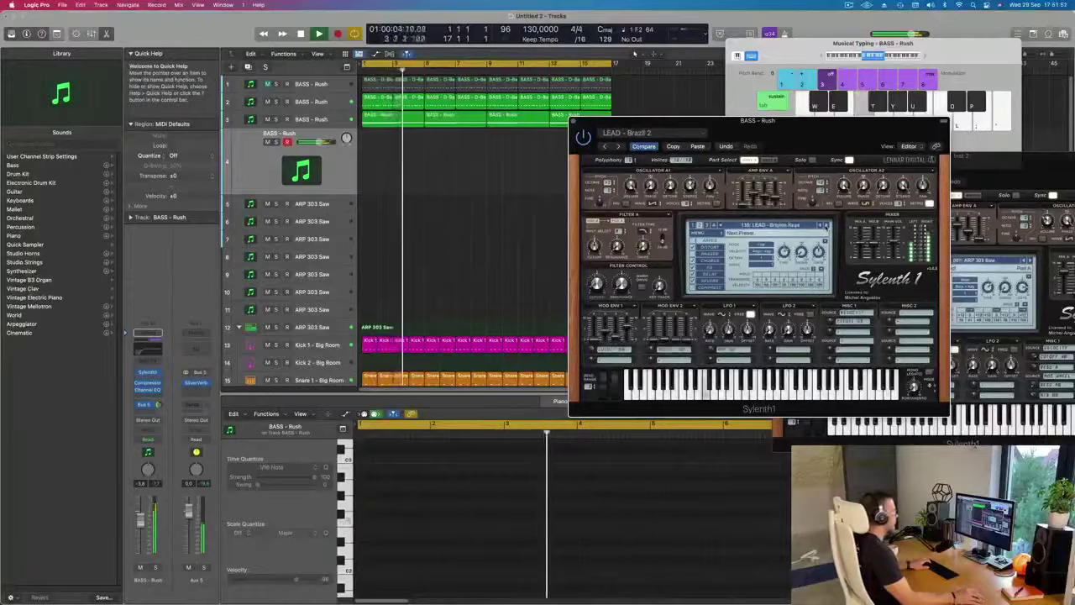
left_click(827, 226)
left_click(827, 226)
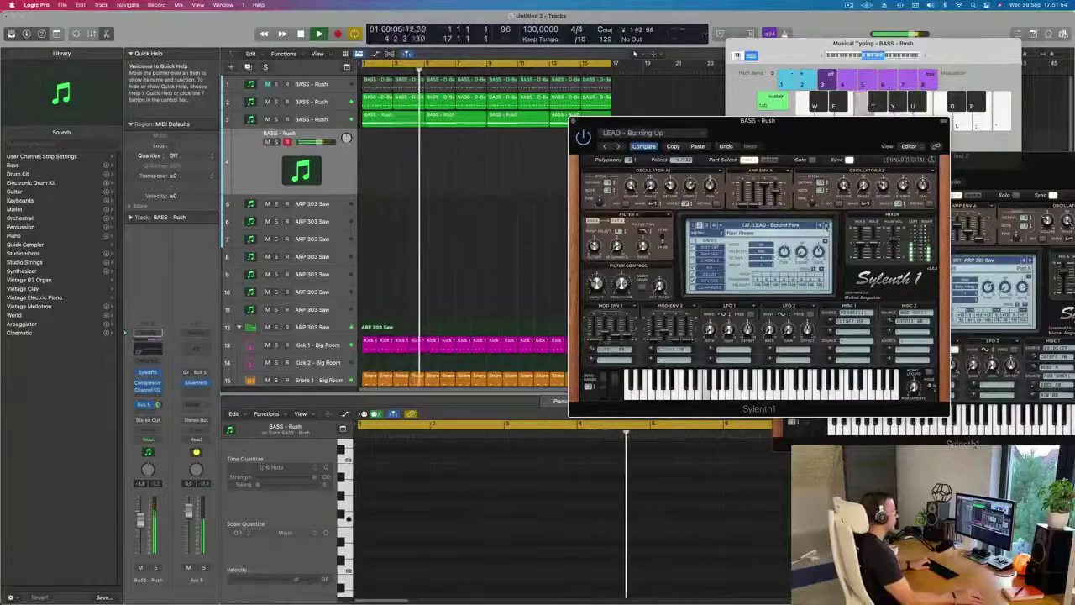
left_click(827, 226)
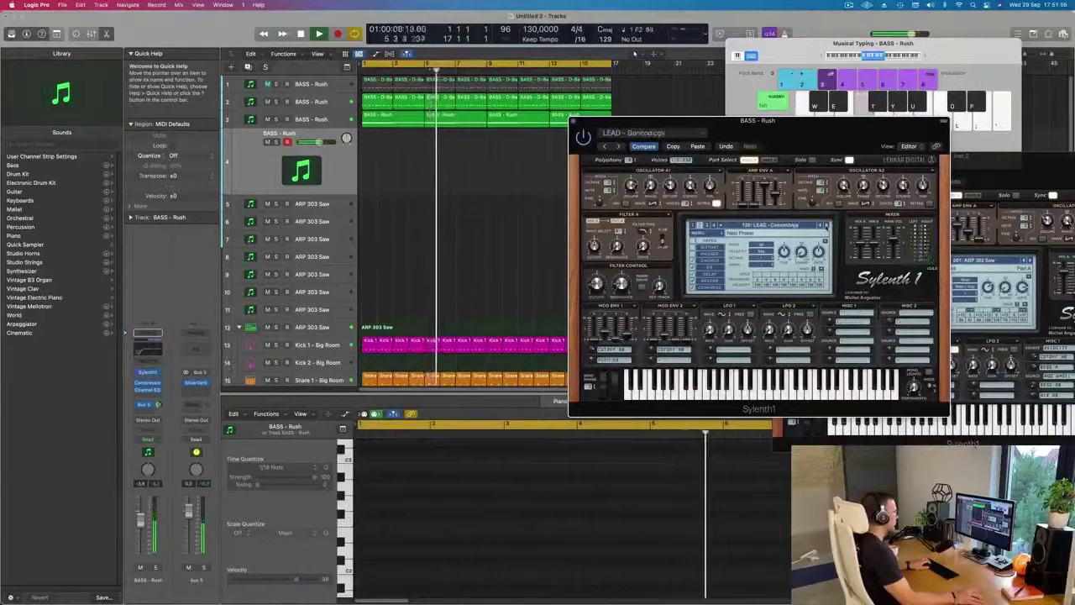
left_click(826, 226)
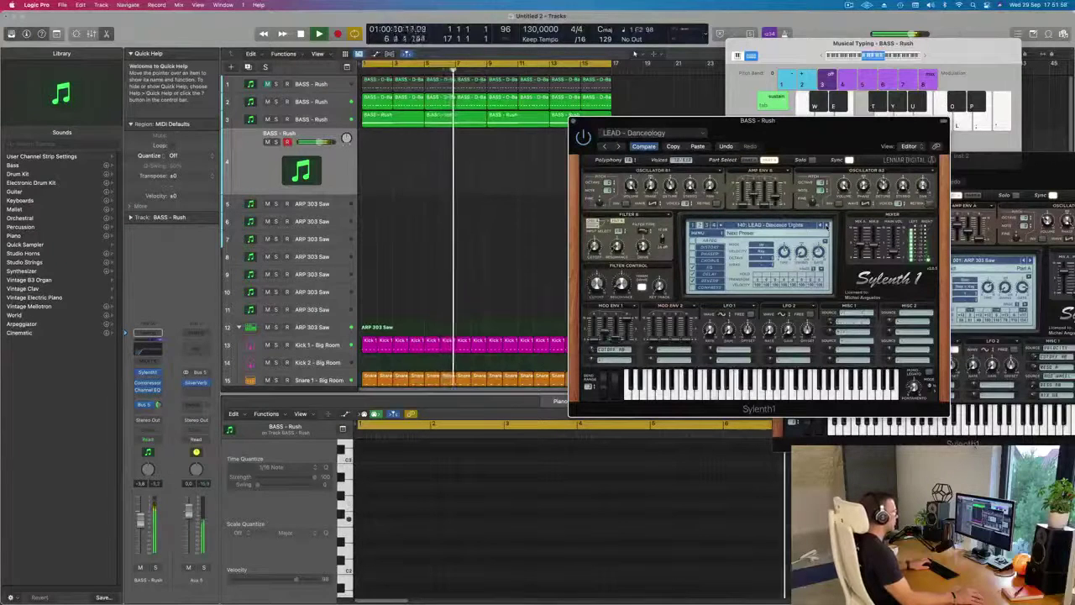
left_click(827, 226)
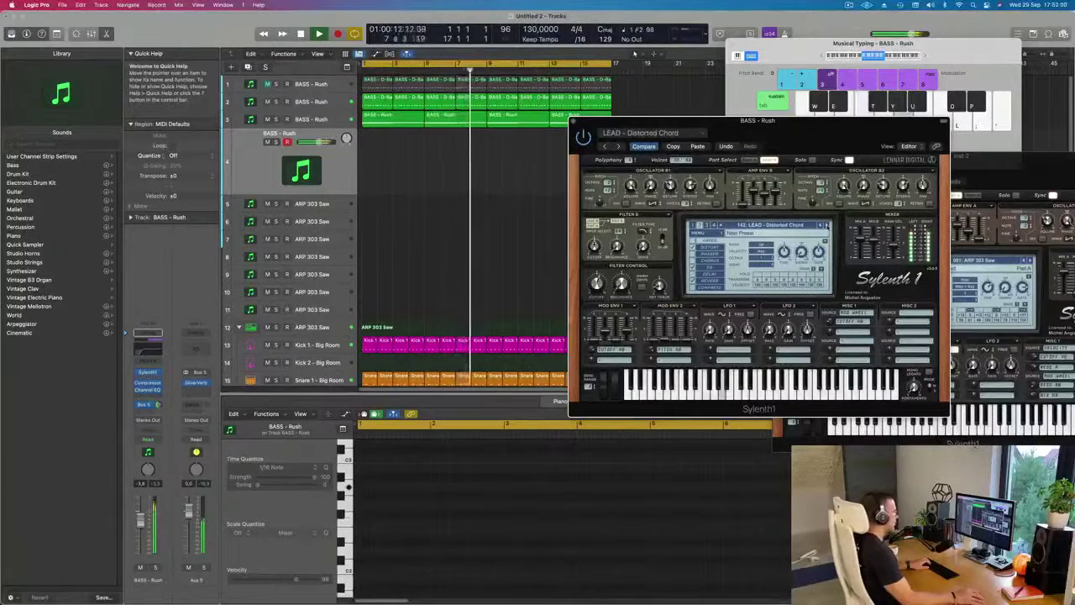
left_click(827, 226)
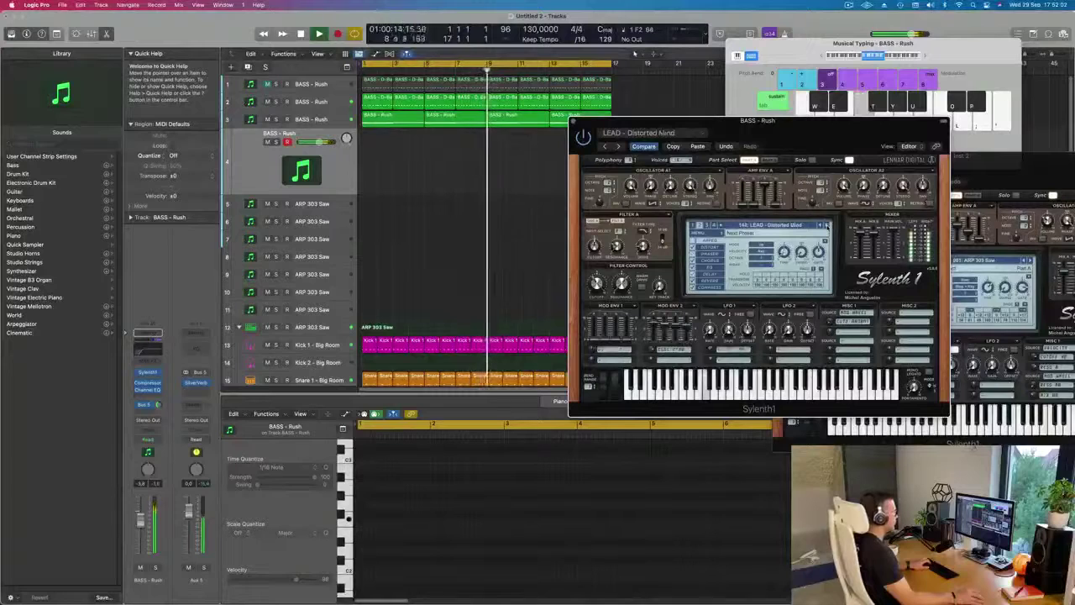
left_click(827, 226)
left_click(827, 226)
left_click(827, 226)
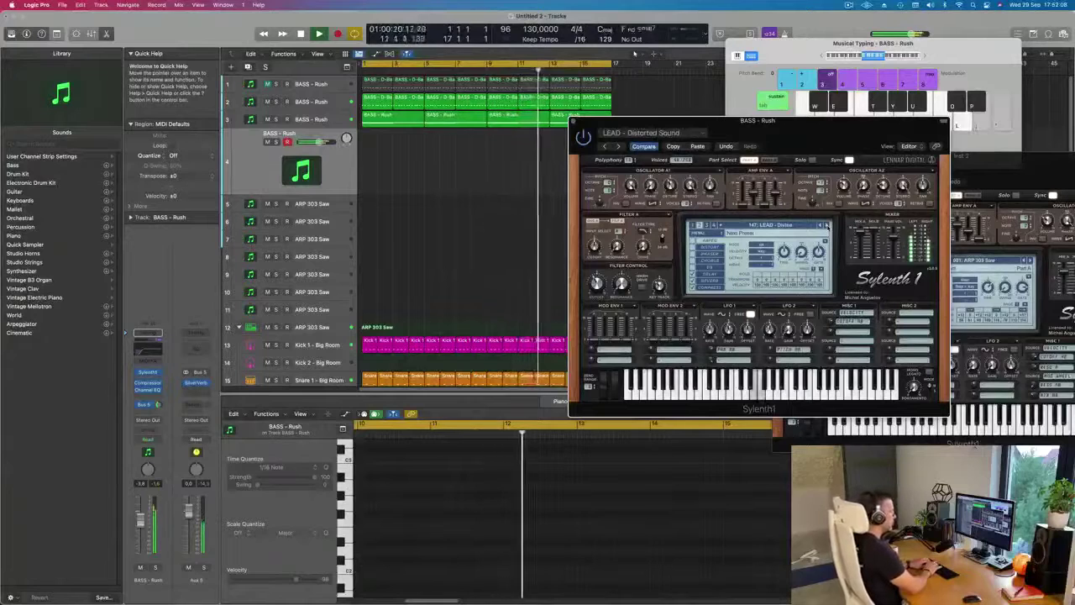
Go back through the Distorted lead presets and lower the fourth track's volume to about -10 dB
left_click(821, 227)
left_click(821, 227)
left_click(821, 227)
left_click(822, 227)
left_click(821, 227)
left_click(822, 227)
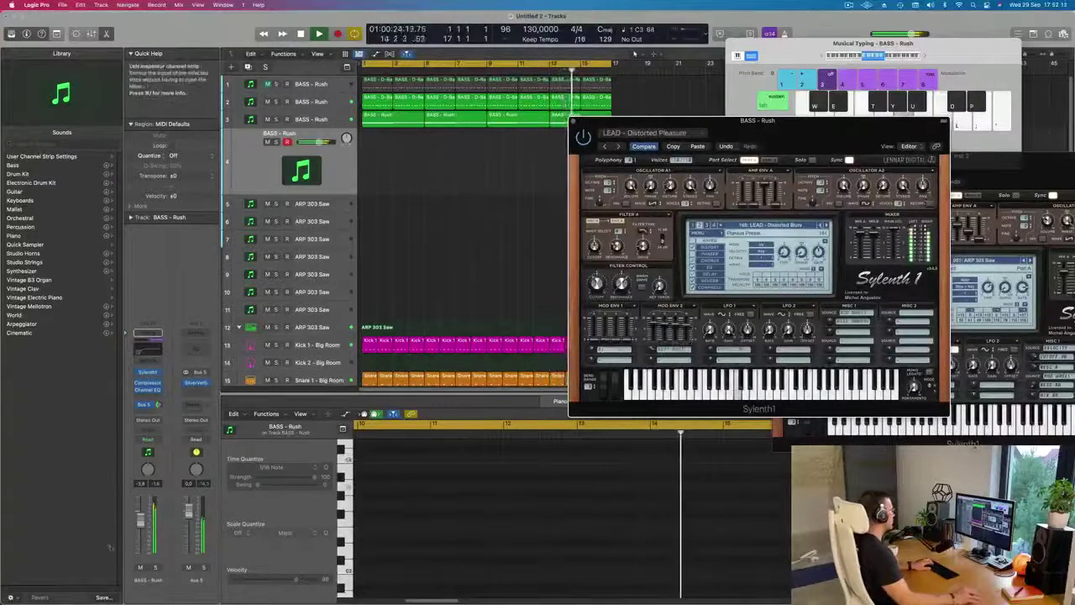
left_click_drag(141, 522, 141, 533)
Audition the Sylenth1 lead presets forward from Distorted Pleasure to Euphoric Dream on the fourth track, playing notes over the loop
key("j")
left_click(827, 226)
key("h")
left_click(826, 226)
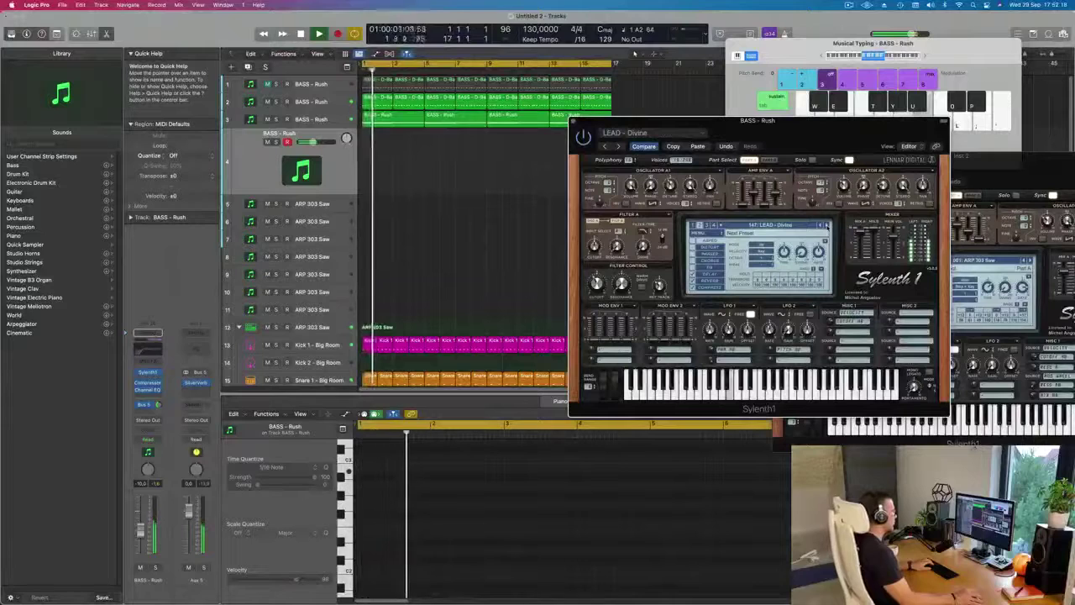
key("k")
left_click(826, 226)
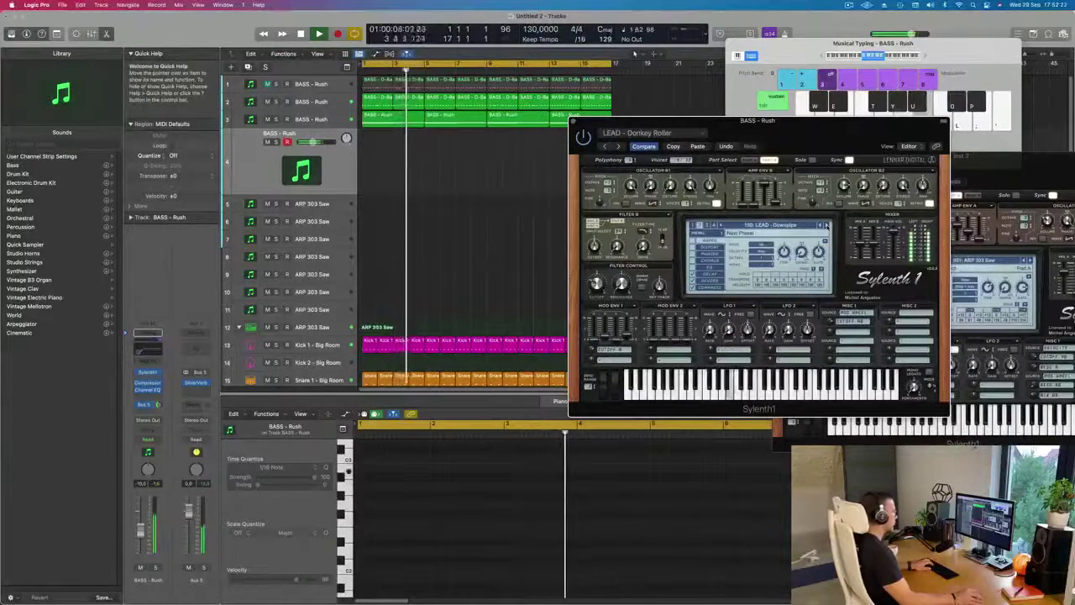
key("k")
left_click(827, 226)
key("apostrophe")
key("h")
left_click(827, 226)
left_click(827, 226)
key("f")
left_click(827, 226)
left_click(827, 226)
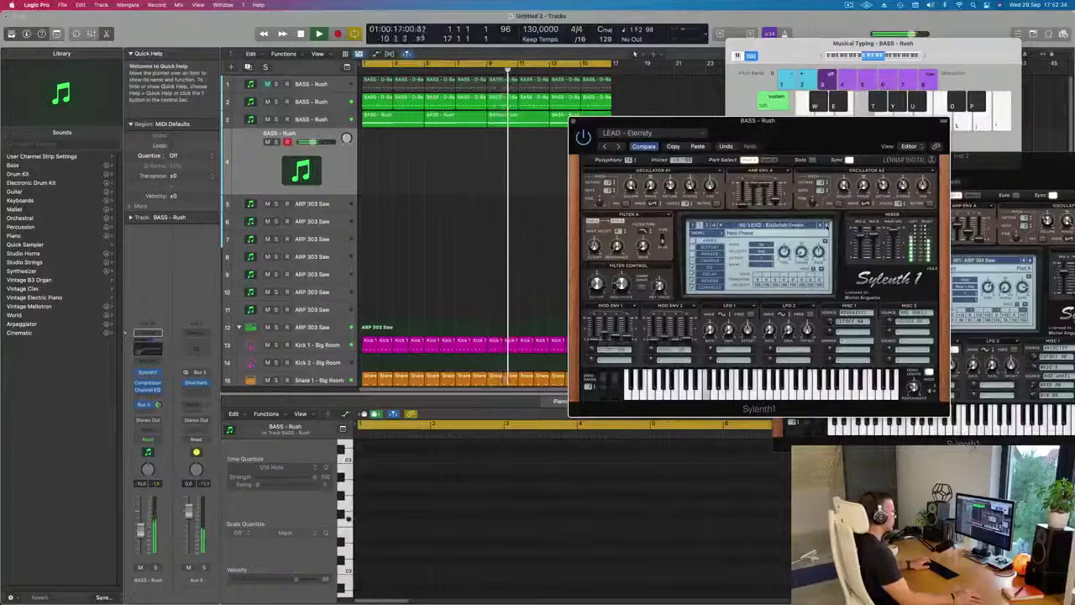
left_click(826, 226)
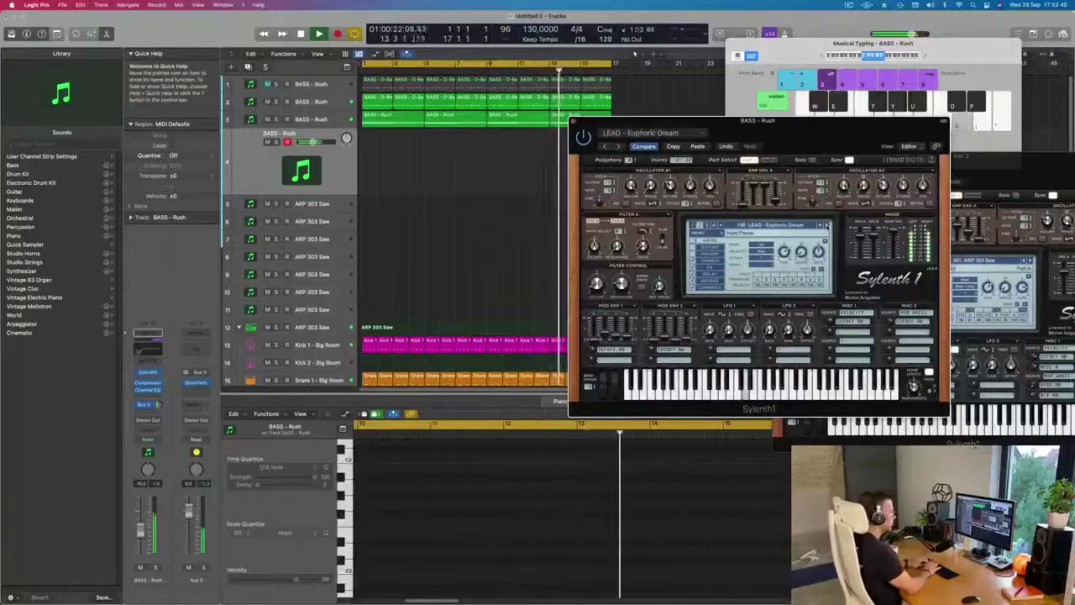
Copy the first D-Bass region from the second track onto the fourth track at bar 1 and repeat it seven times
left_click_drag(378, 101, 378, 164)
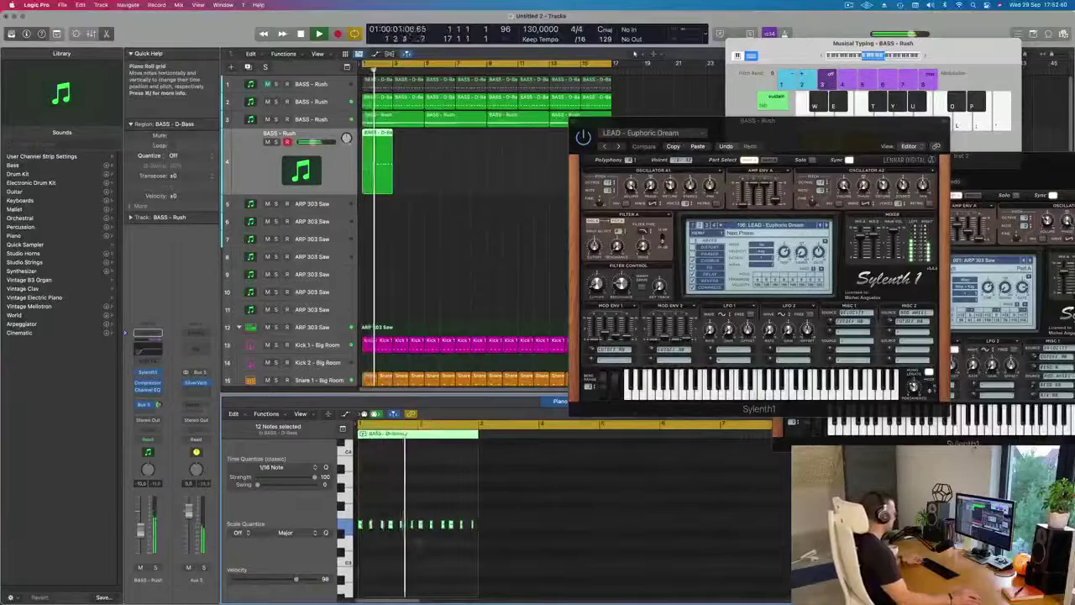
left_click(449, 172)
left_click(379, 172)
key("super+r")
key("super+r")
key("super+r")
key("super+r")
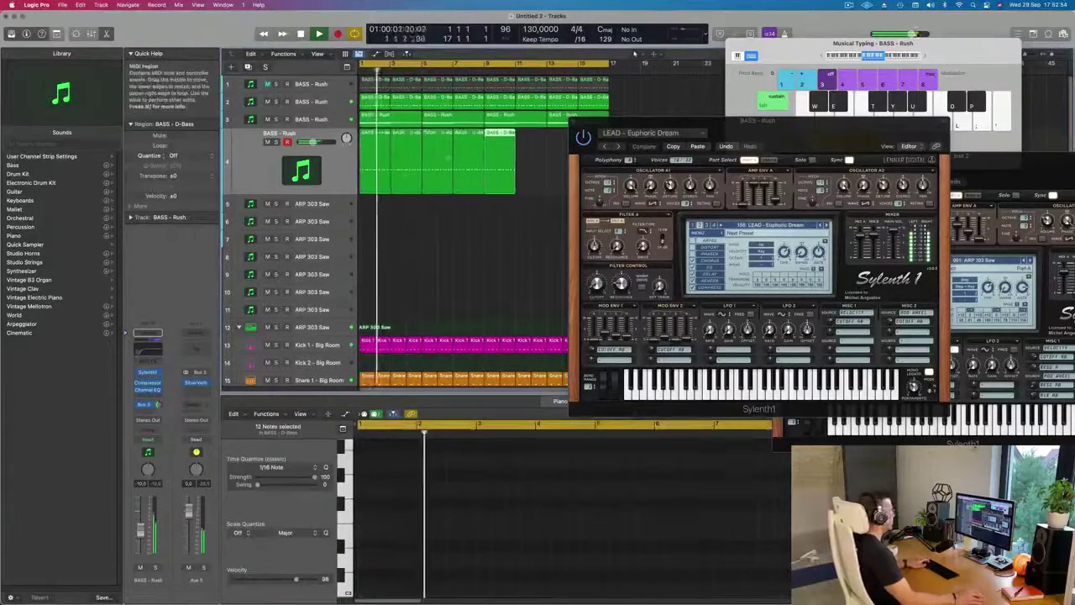
key("super+r")
key("super+r")
key("super+r")
Reposition the synth window and switch the fourth track to the LEAD - Euphoric Lead preset while replaying the loop from the start
left_click_drag(626, 122, 522, 130)
key("Return")
key("Return")
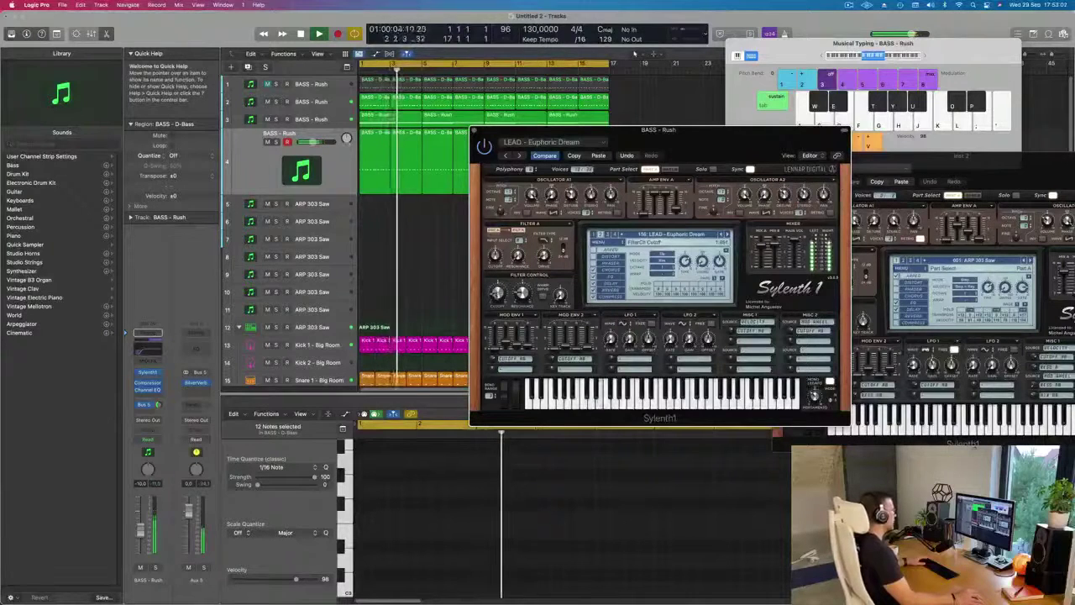
key("Return")
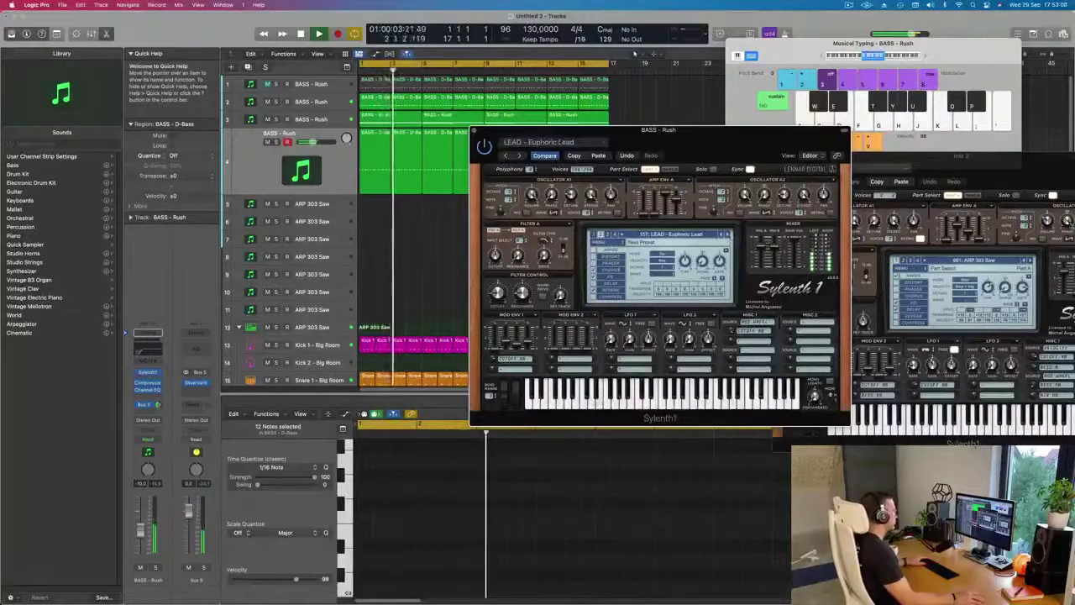
Compare the fourth track muted and soloed against the mix, raise its volume to about -7 dB and close its synth window
left_click(141, 569)
key("Return")
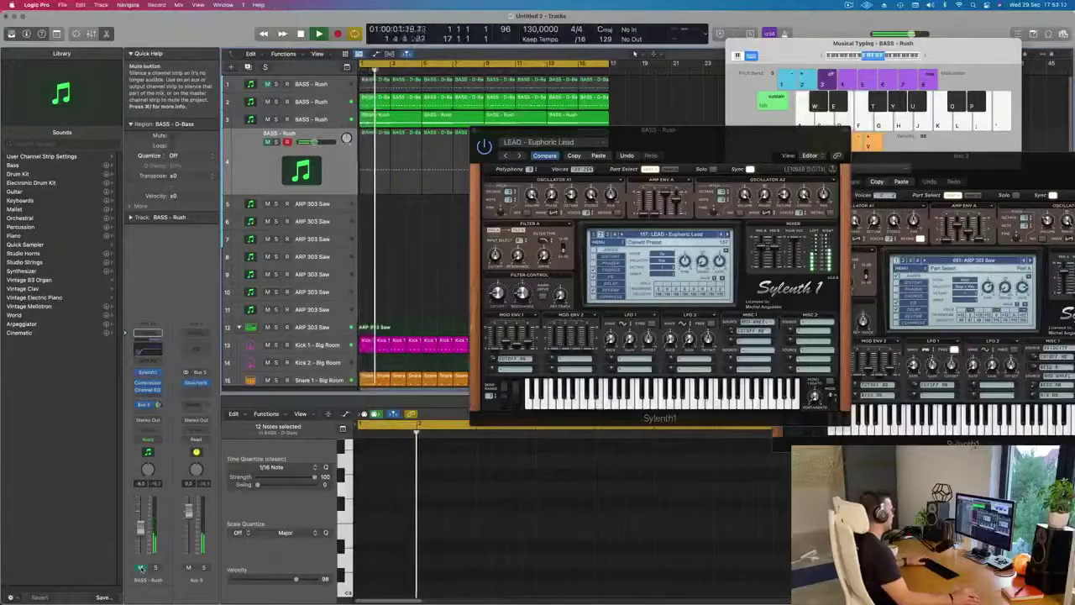
left_click(141, 569)
left_click(155, 569)
left_click(155, 569)
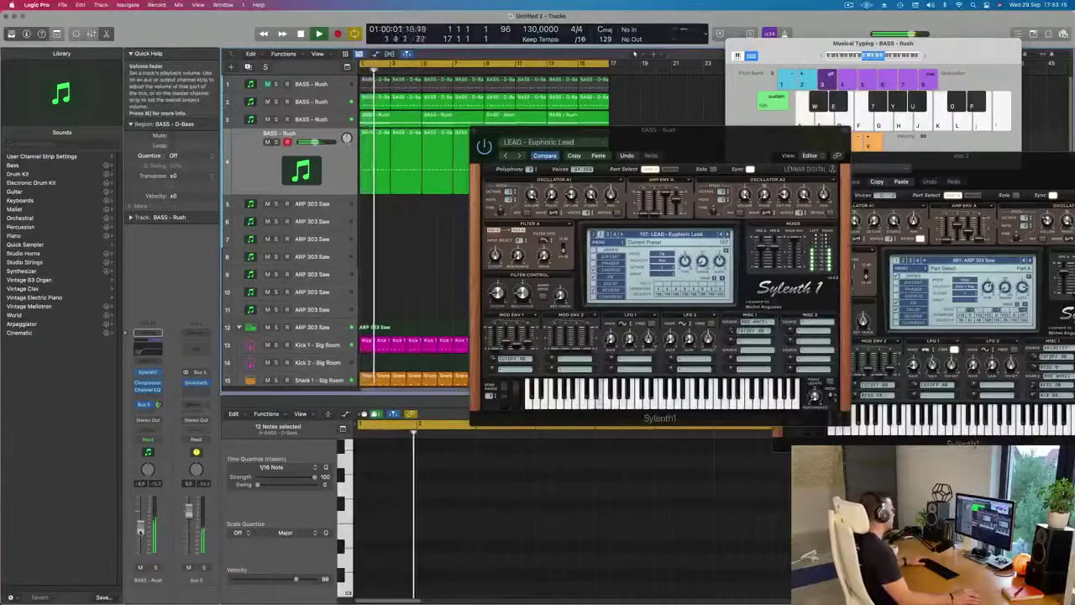
mouse_move(685, 131)
left_mouse_down()
mouse_move(766, 122)
mouse_move(691, 125)
left_mouse_up()
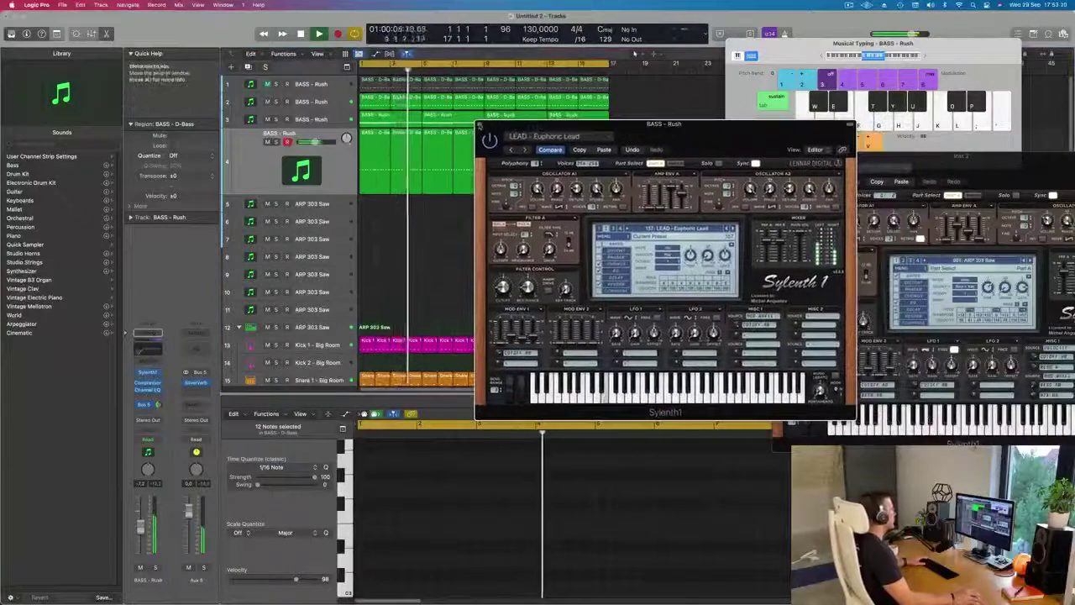
left_click(480, 125)
Duplicate the fourth track as an empty track with the same channel settings and restart the loop
left_click(322, 177)
key("Return")
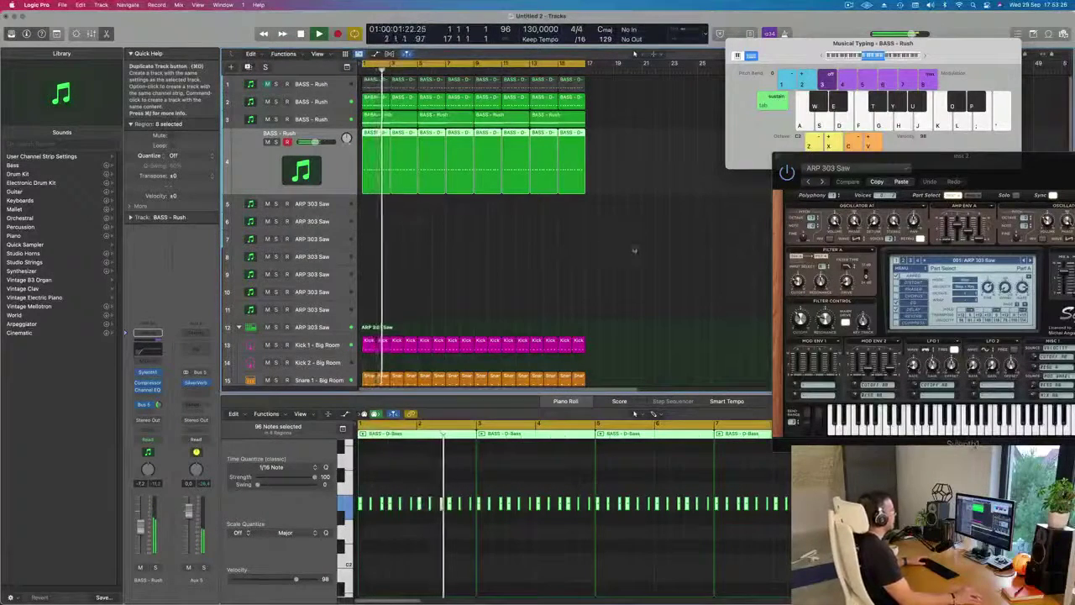
key("super+d")
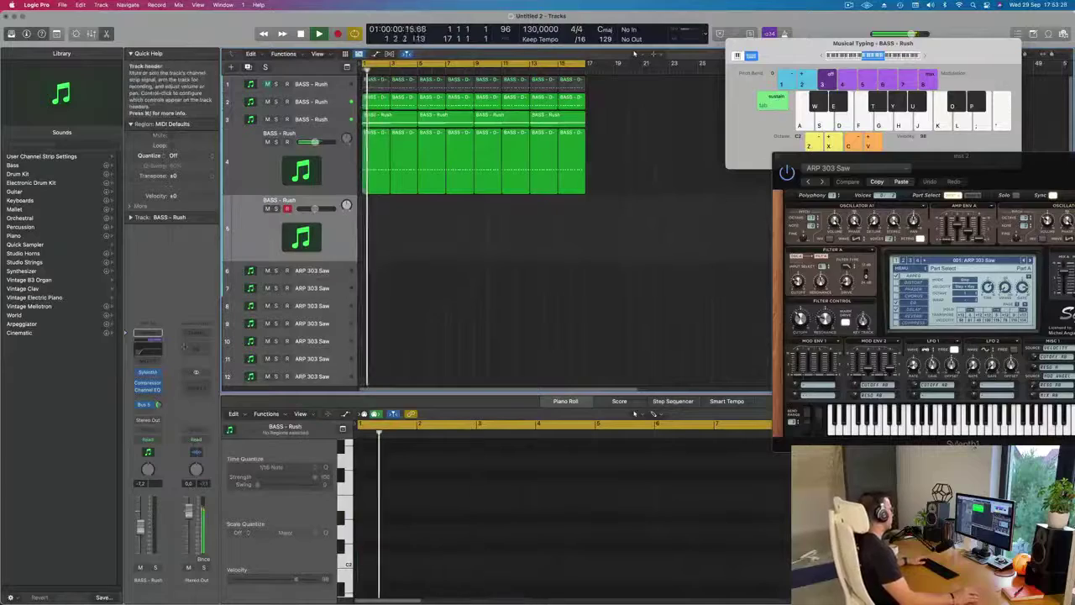
Load the LEAD - Yellow Stuff preset in the fifth track's Sylenth1, move the synth window and adjust the track's Bus 5 send
left_click(148, 372)
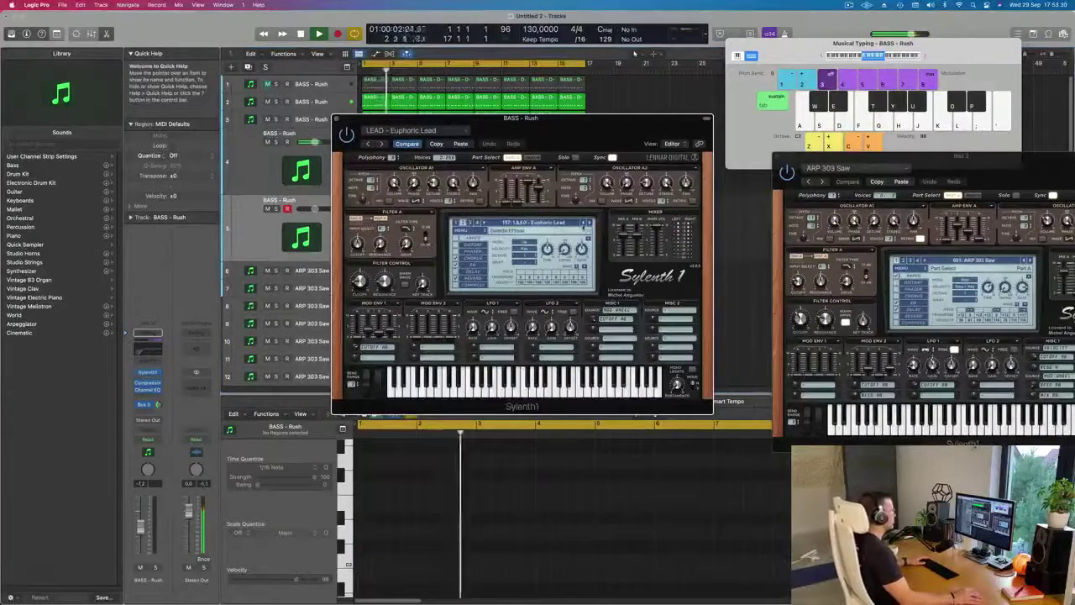
left_click(559, 224)
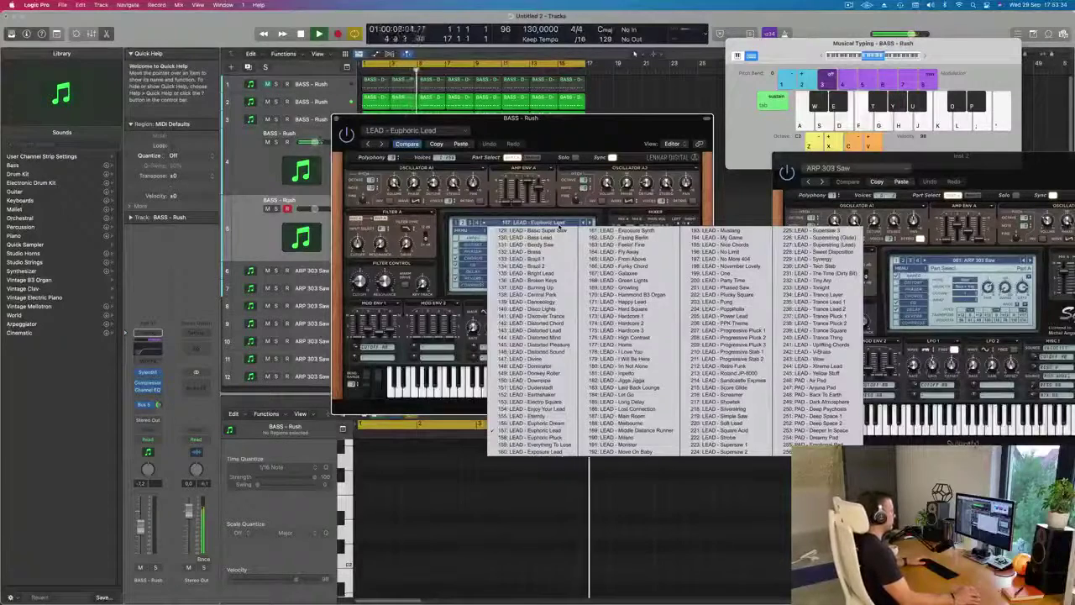
left_click(601, 168)
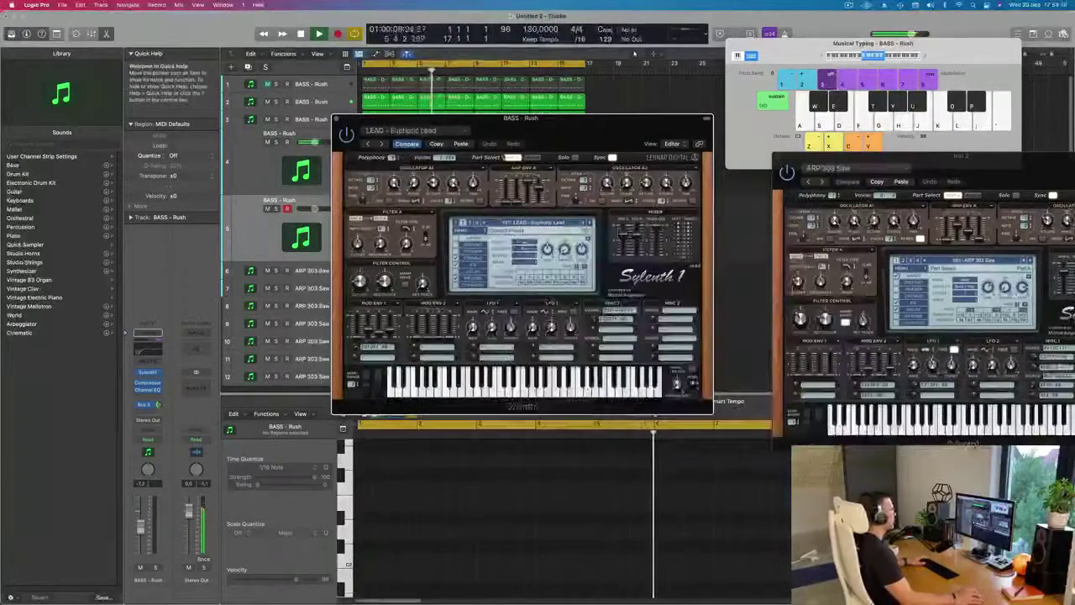
left_click(546, 224)
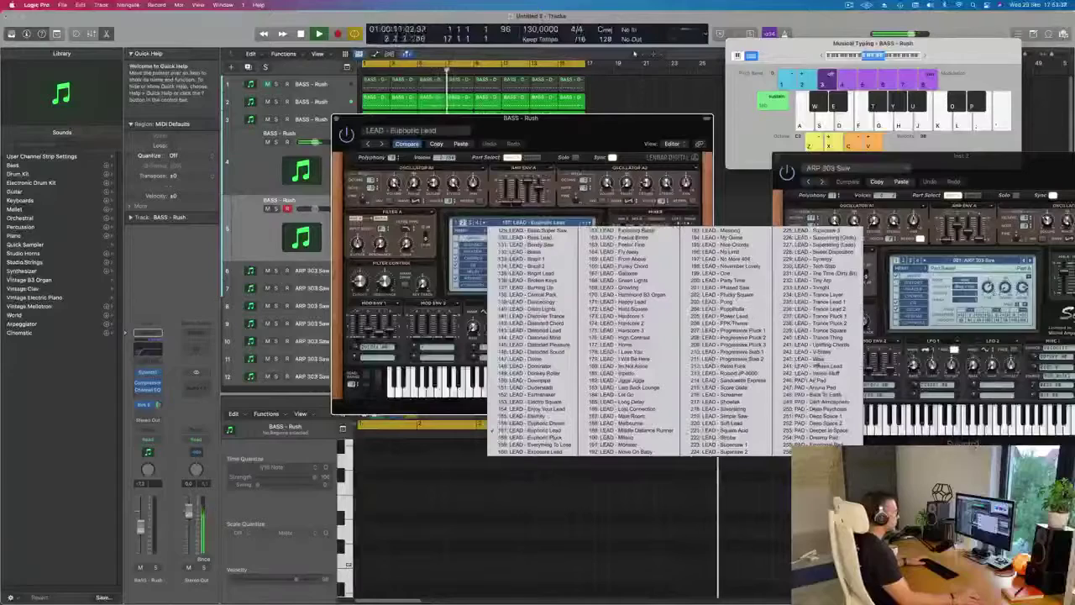
left_click(821, 373)
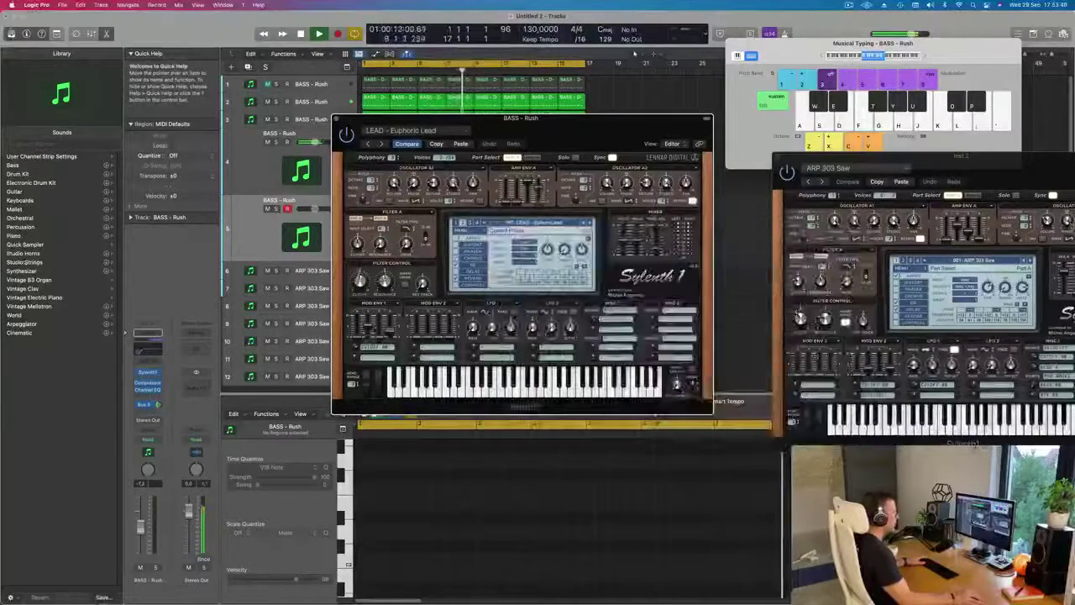
left_click_drag(521, 118, 570, 122)
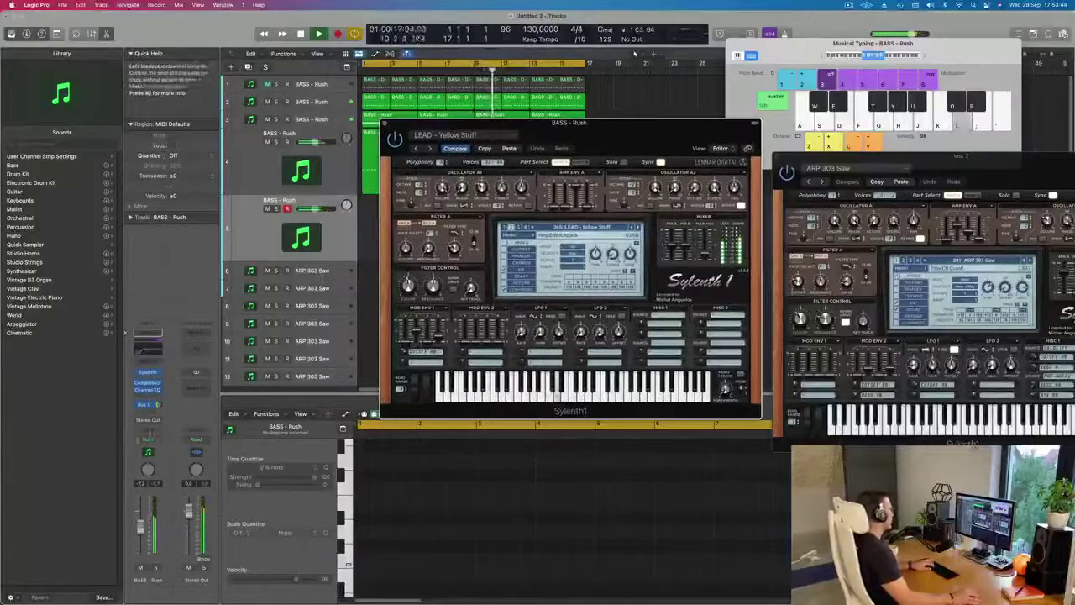
left_click(157, 405)
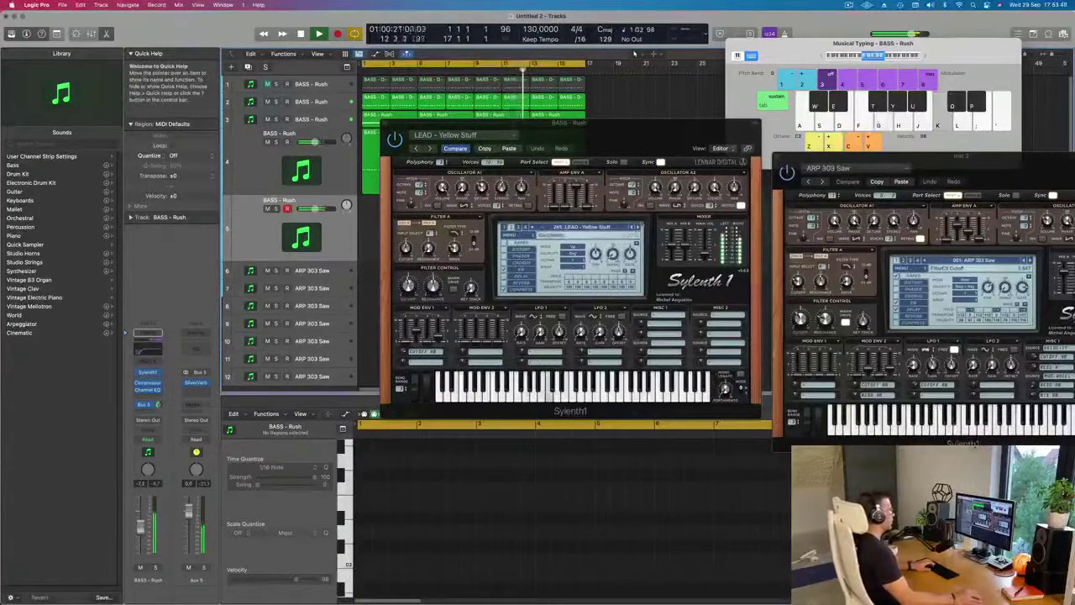
Step back through the lead presets from Xtreme Lead to Trance Thing and lower the fifth track's volume to about -14 dB
left_click(631, 228)
left_click(631, 228)
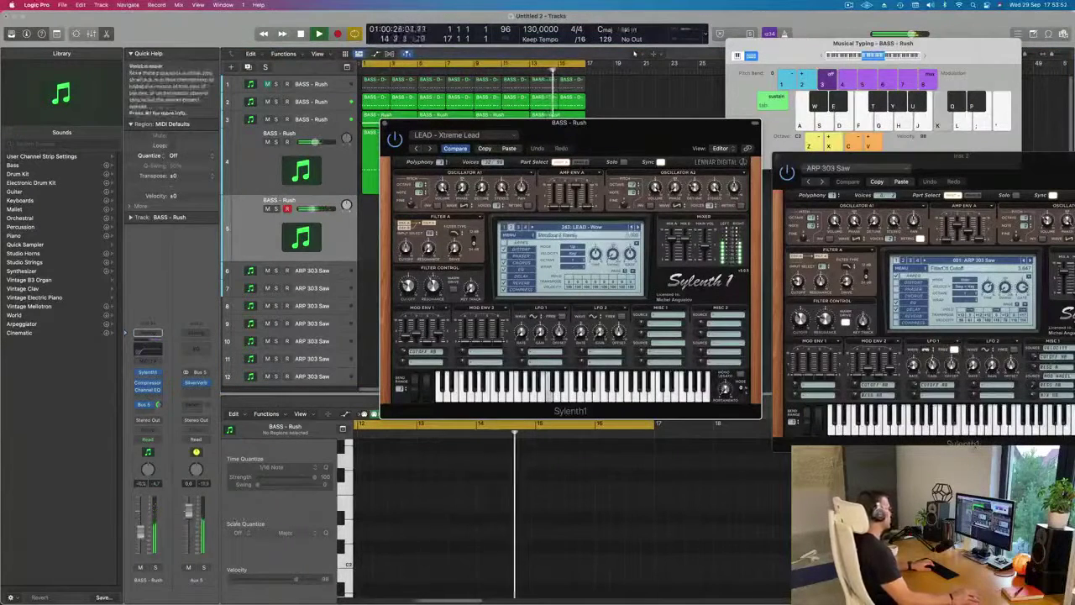
left_click_drag(142, 531, 142, 544)
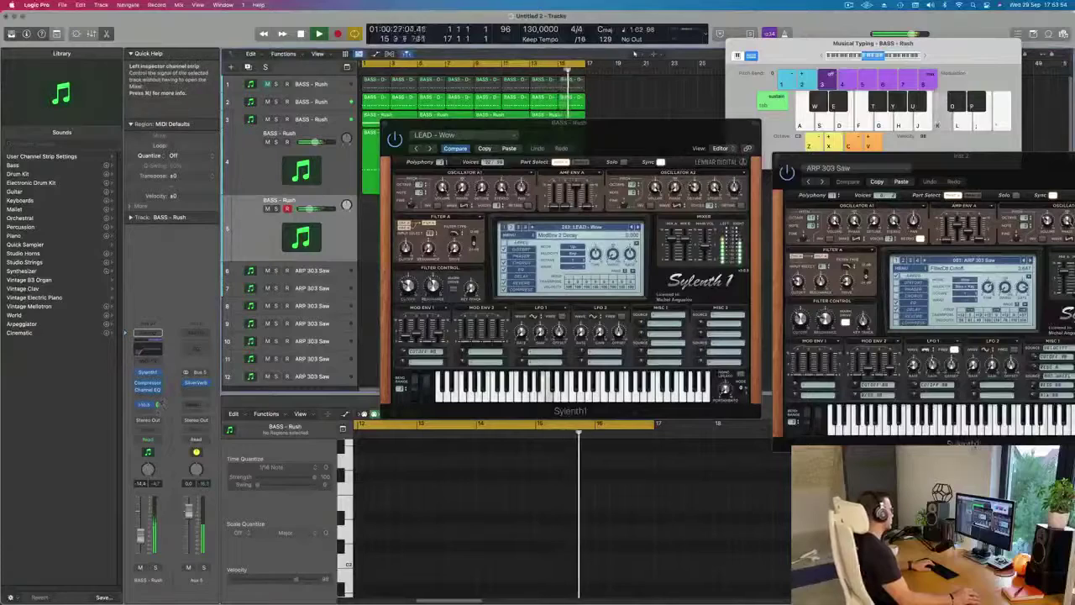
left_click(633, 227)
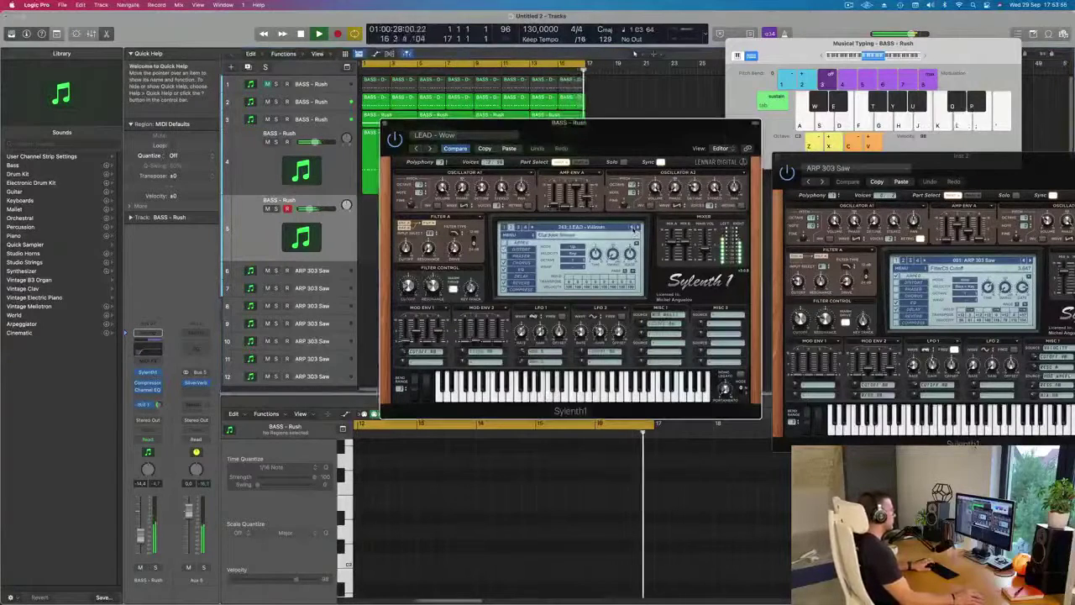
left_click(634, 227)
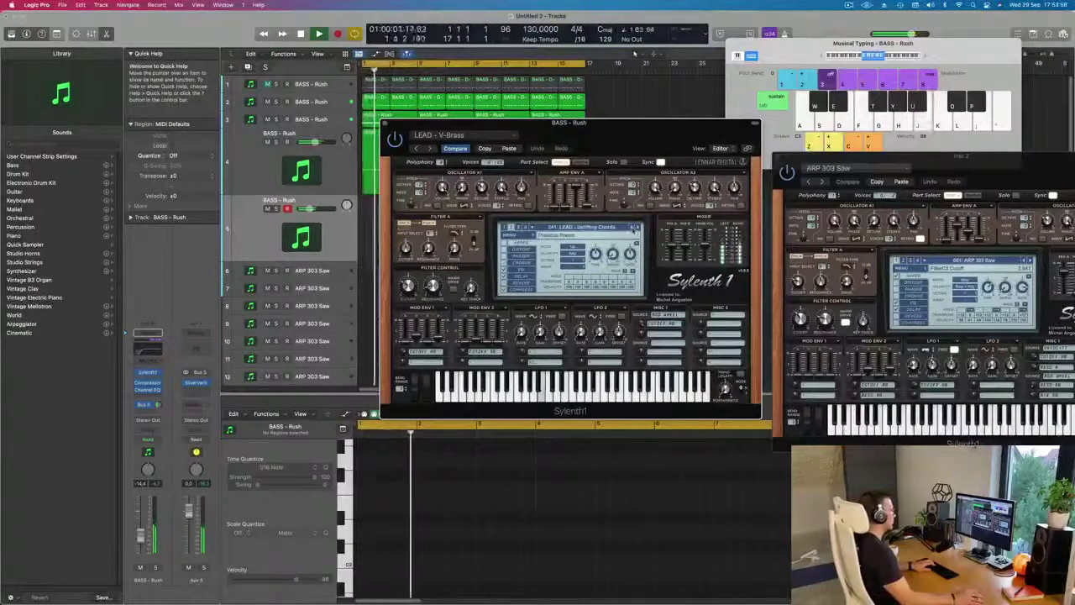
left_click(633, 227)
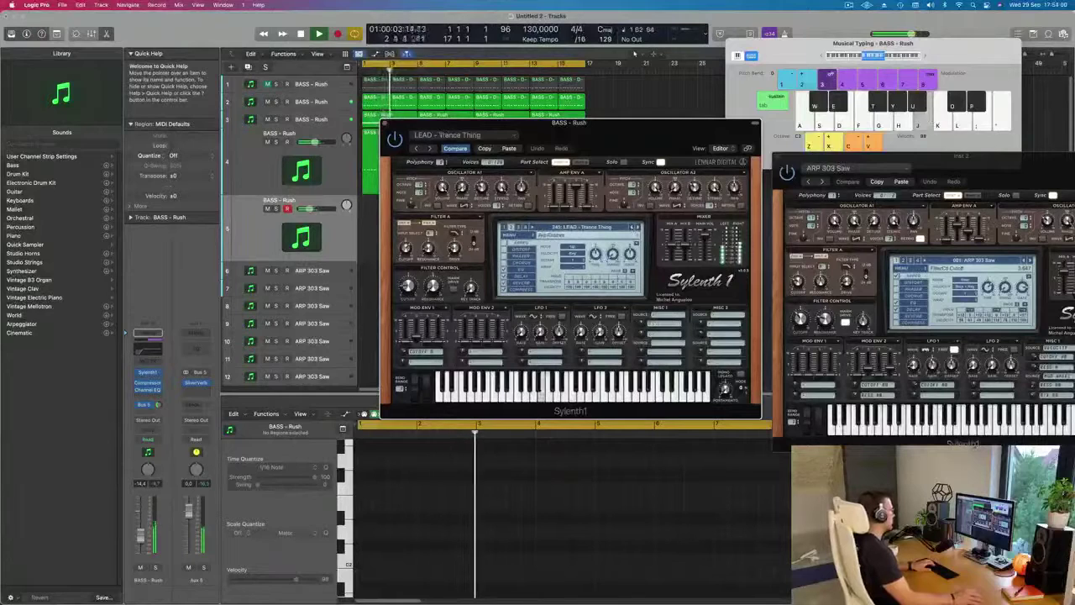
Raise the fifth track's volume, shift the Musical Typing range upward and play notes with the Trance Thing preset
left_click_drag(140, 536, 141, 525)
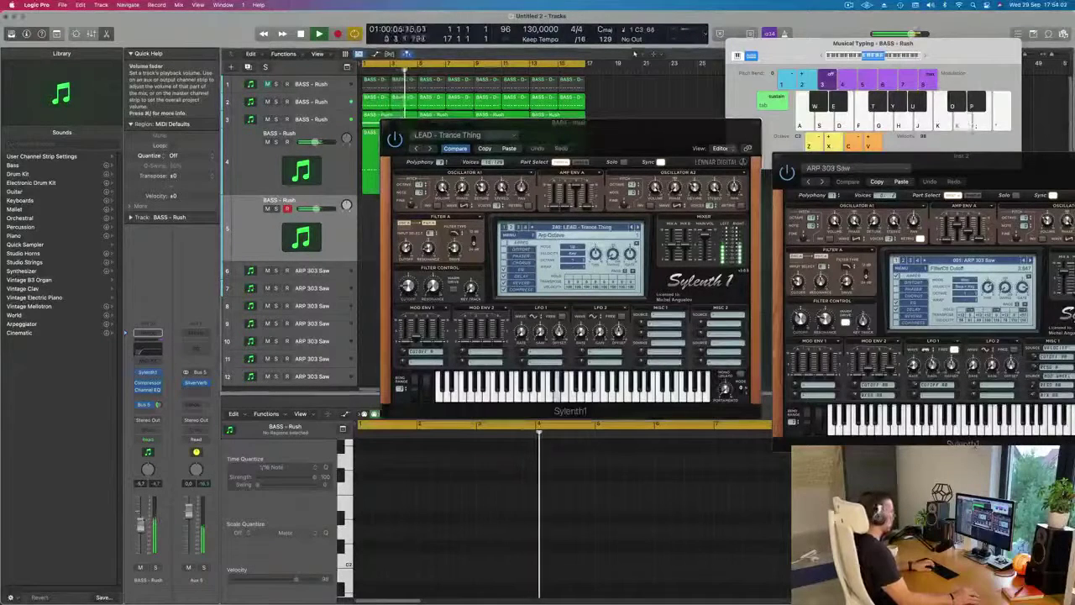
left_click(928, 59)
key("j")
key("k")
key("j")
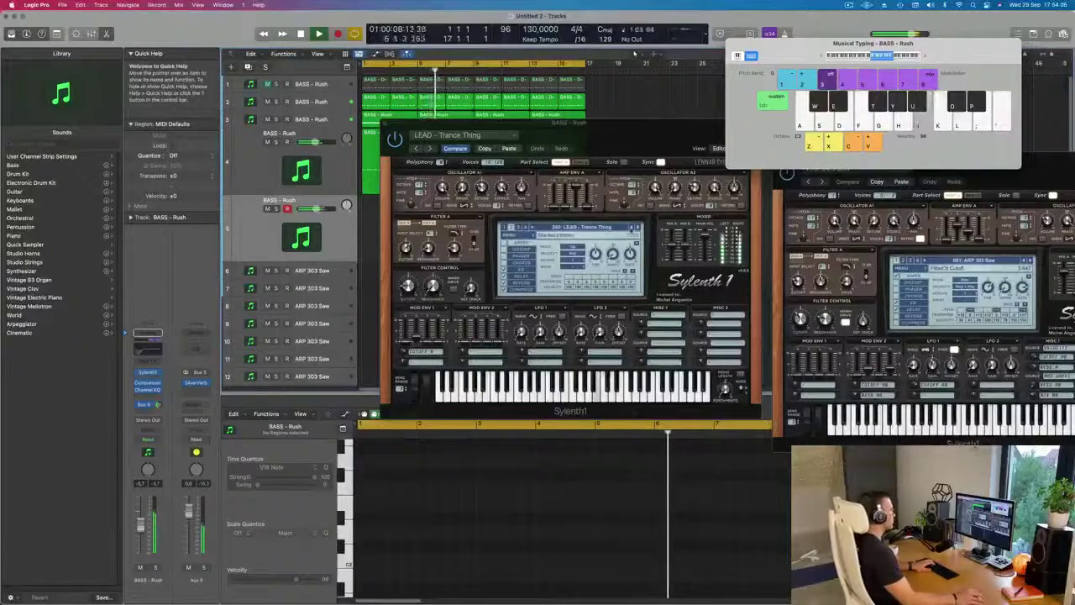
Switch to LEAD - Trance Square, play notes over the loop, and adjust its filter cutoff and the fifth track's volume
left_click(631, 228)
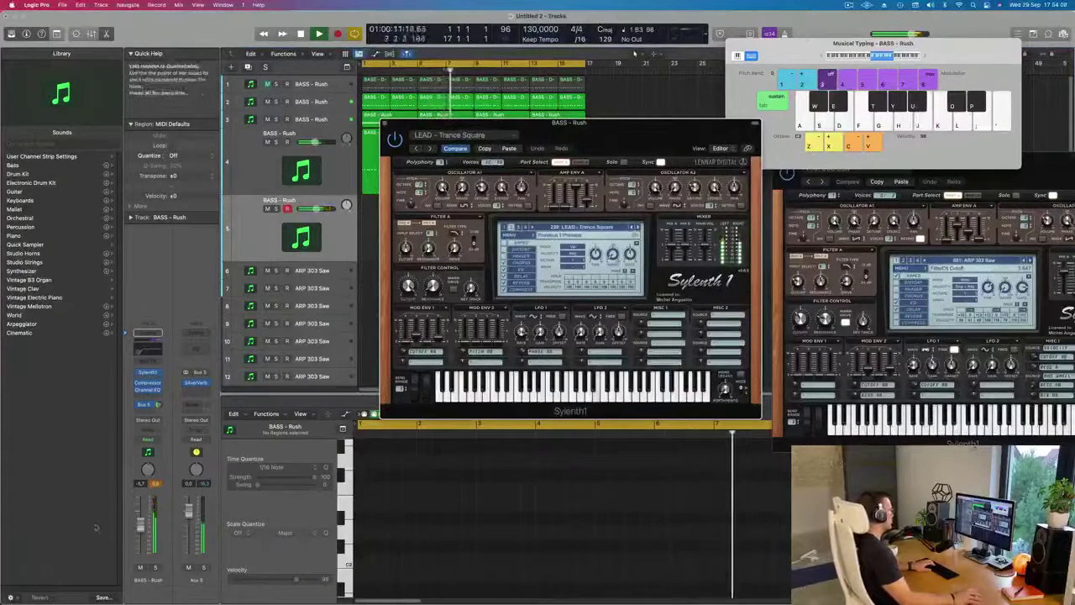
key("u")
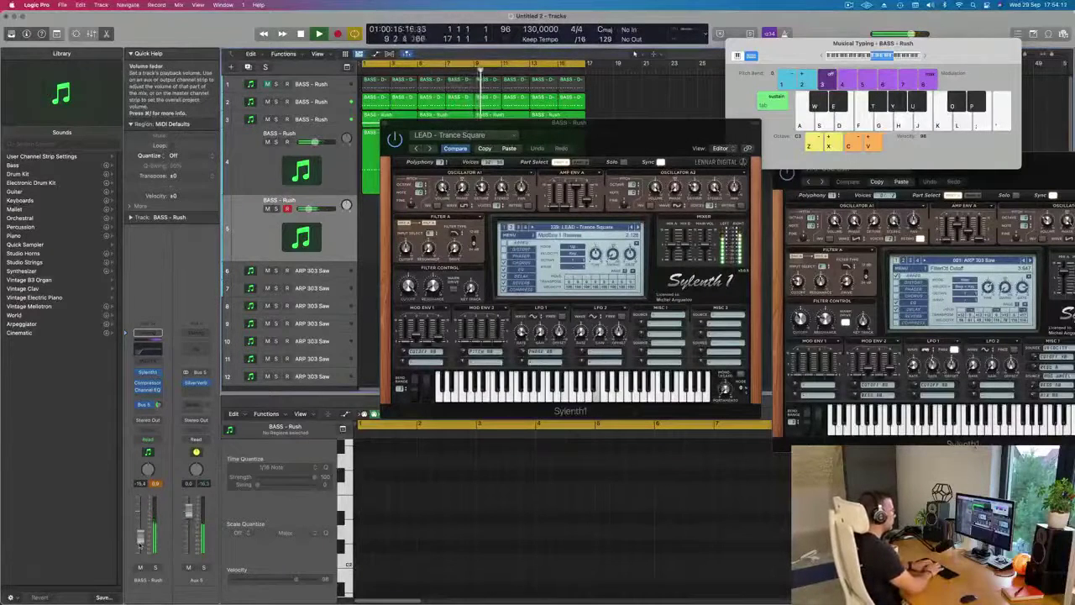
key("apostrophe")
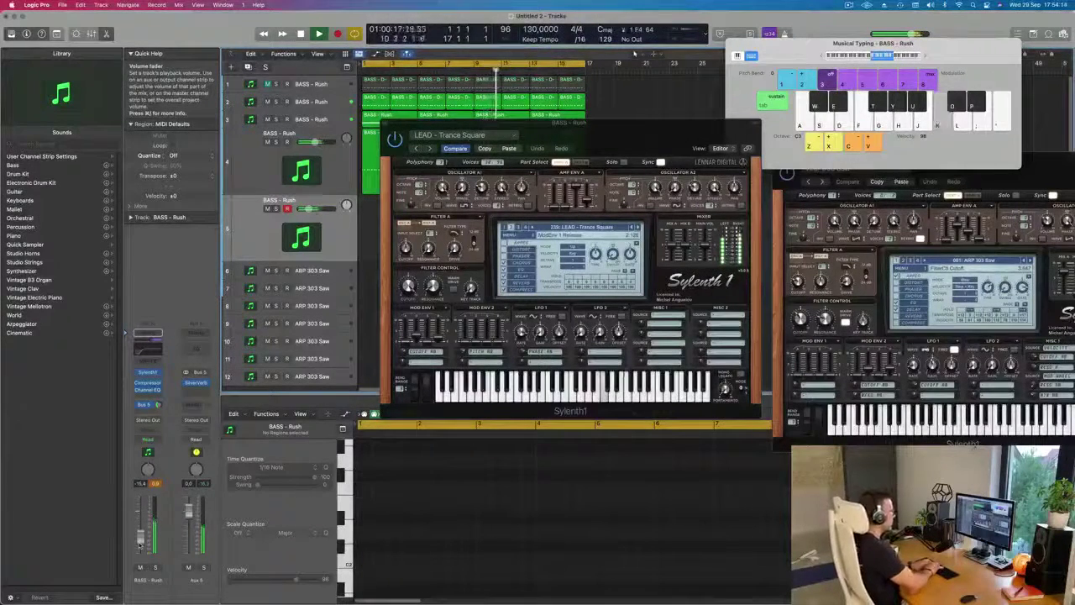
key("f")
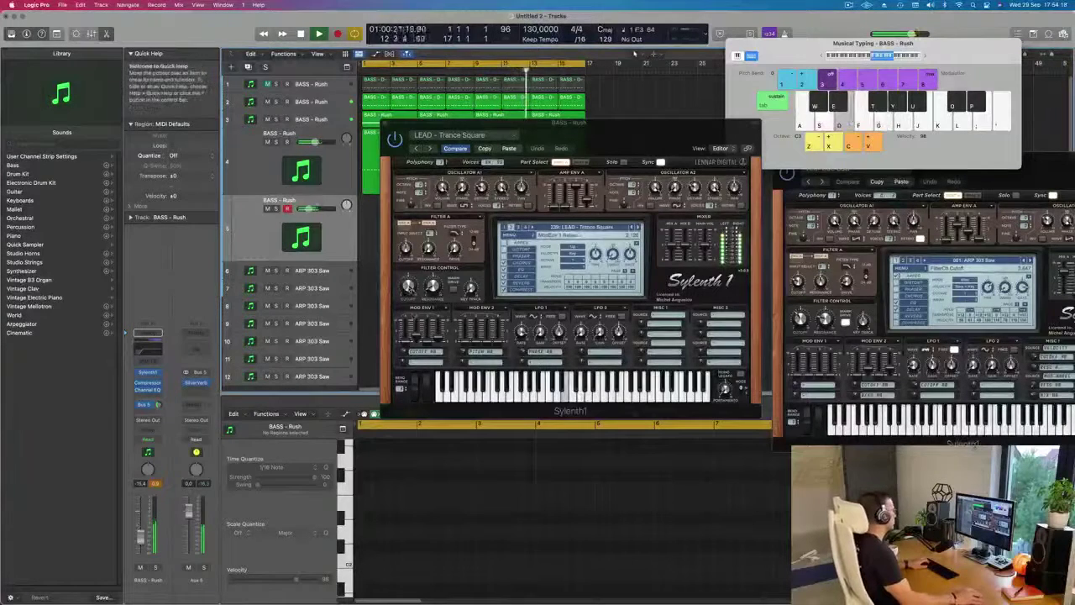
left_click(409, 290)
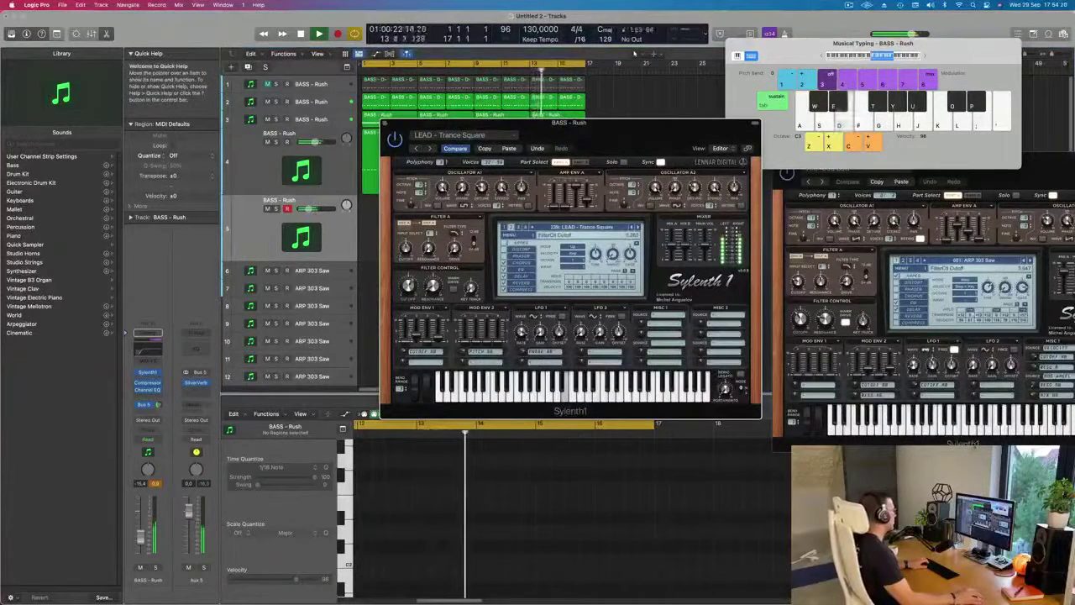
left_click_drag(140, 534, 140, 535)
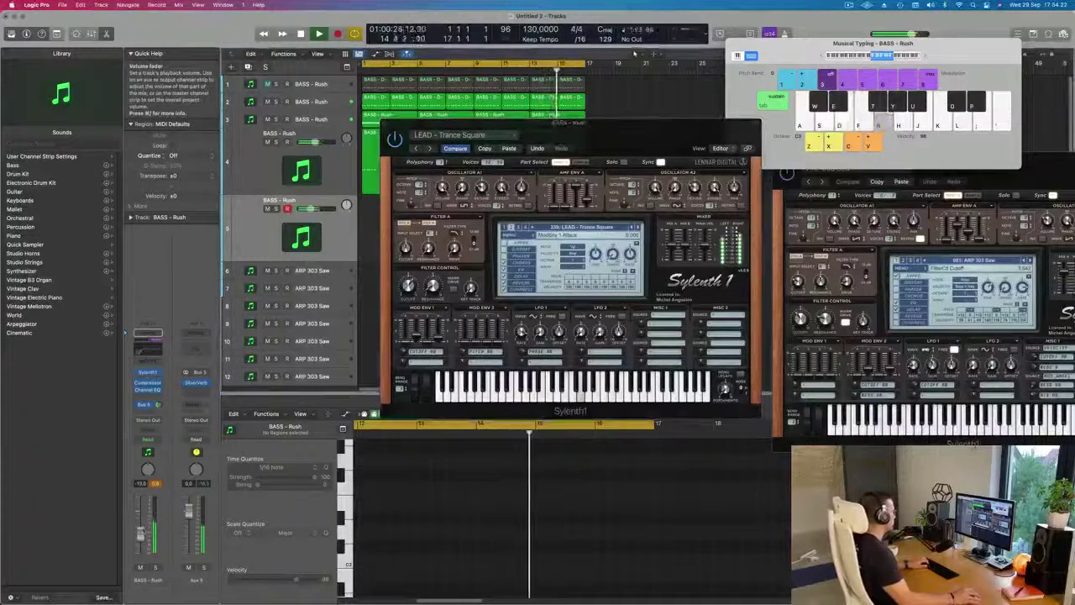
left_click_drag(409, 290, 406, 295)
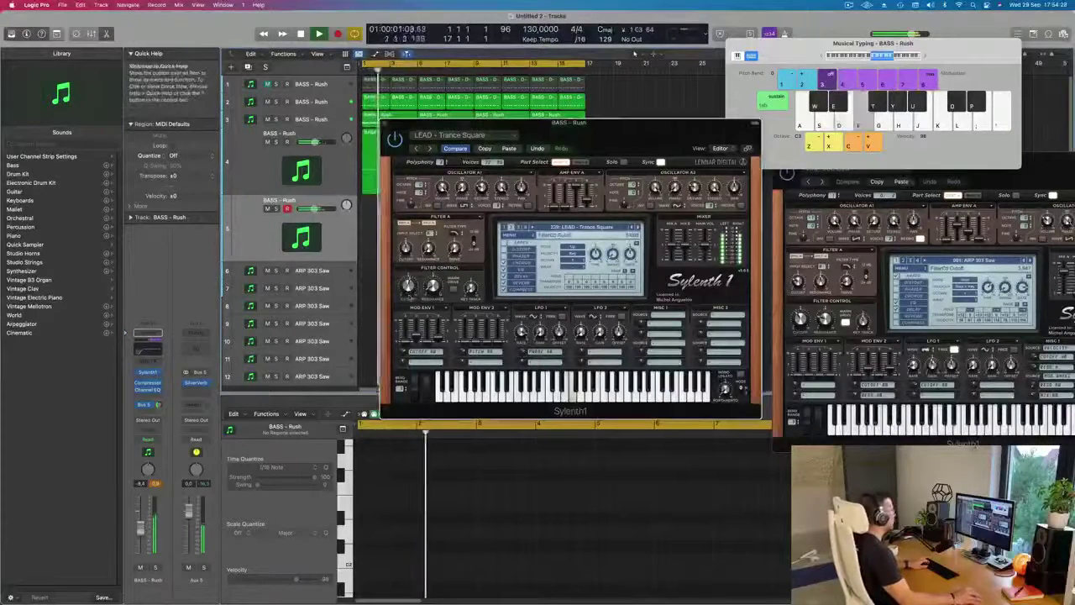
Step back through the remaining Trance presets to LEAD - Trance Layer on the fifth track
left_click(634, 227)
left_click(634, 228)
left_click(634, 228)
left_click(633, 228)
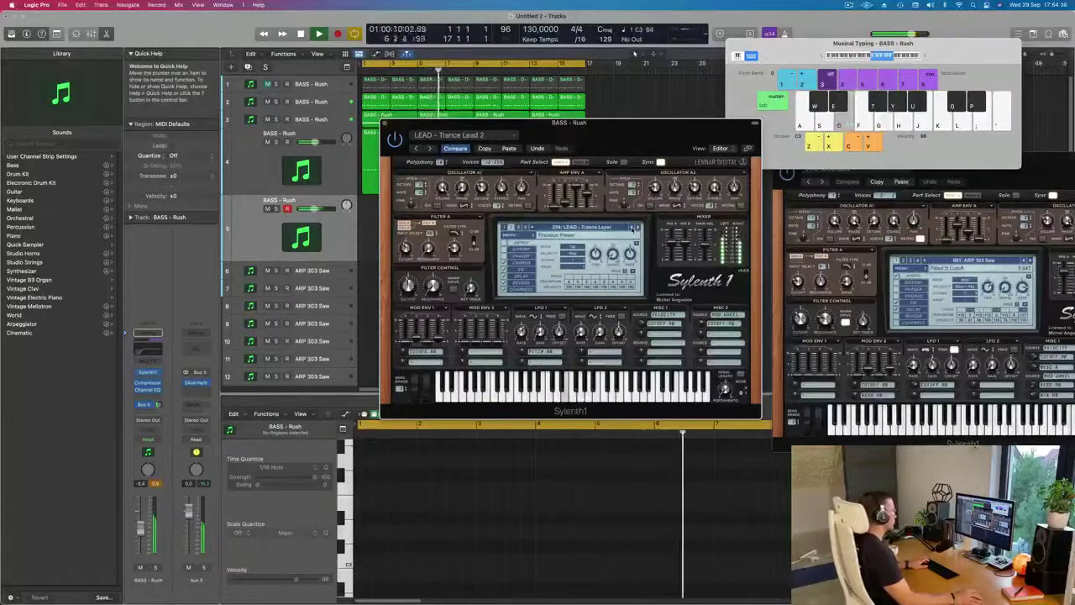
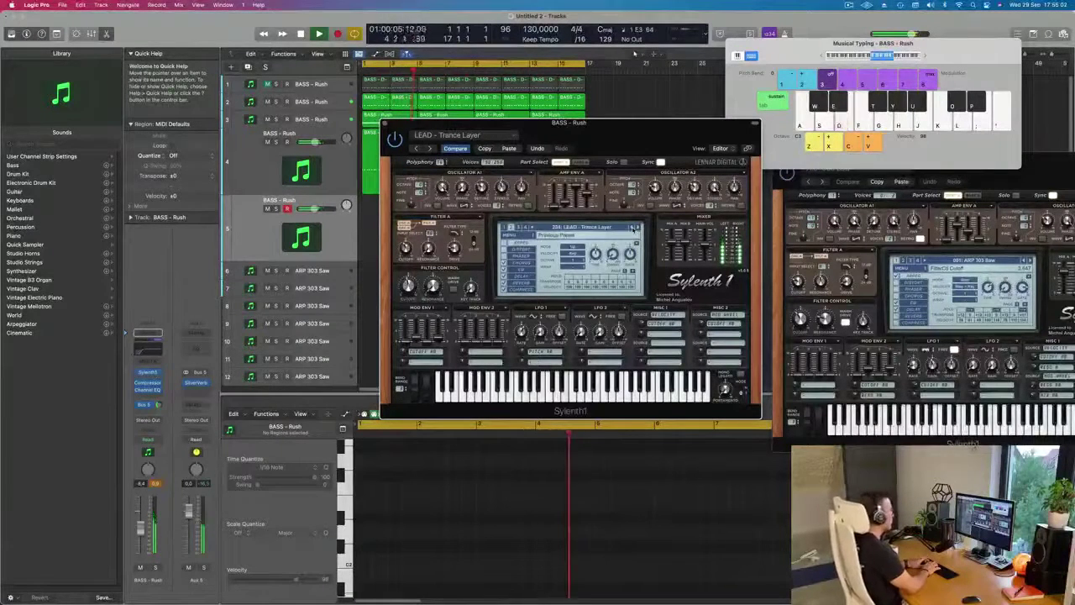
Record a repeated-note lead pattern on the fifth track with the Trance Layer preset and stop the recording
key("d")
key("d")
key("d")
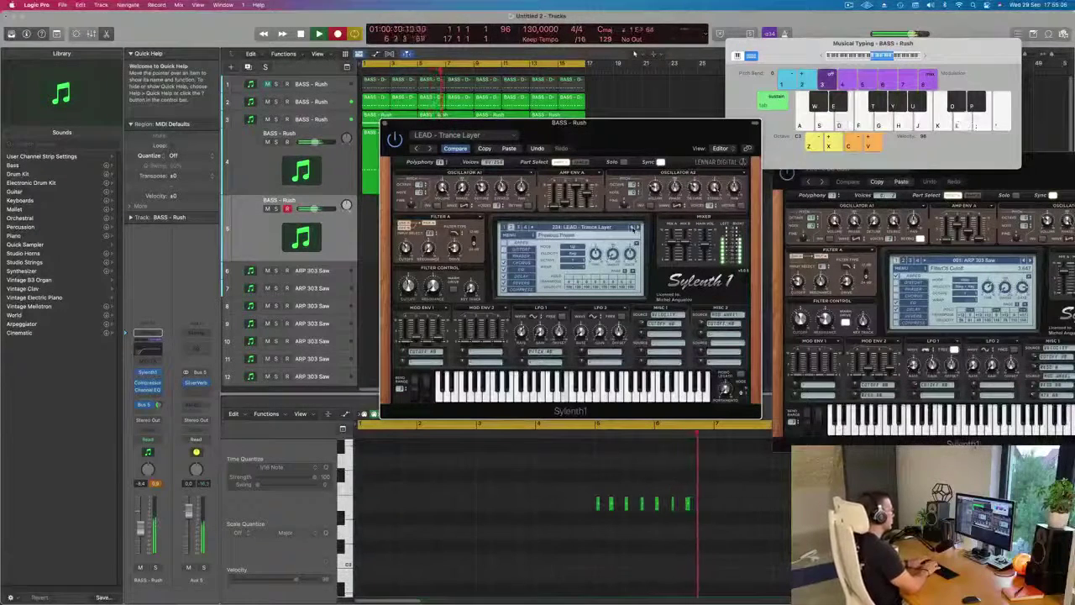
key("d")
key("d")
key("d")
key("space")
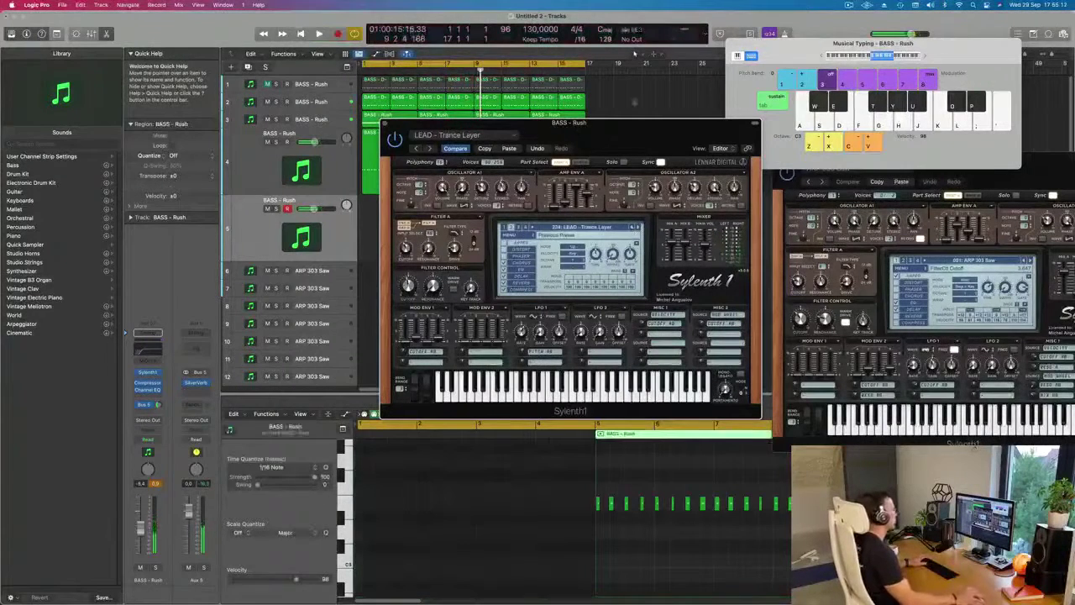
Move the Sylenth1 window off the arrangement and shift the recorded lead region on the fifth track to bar 1
left_click_drag(642, 123, 962, 123)
left_click_drag(460, 203, 392, 234)
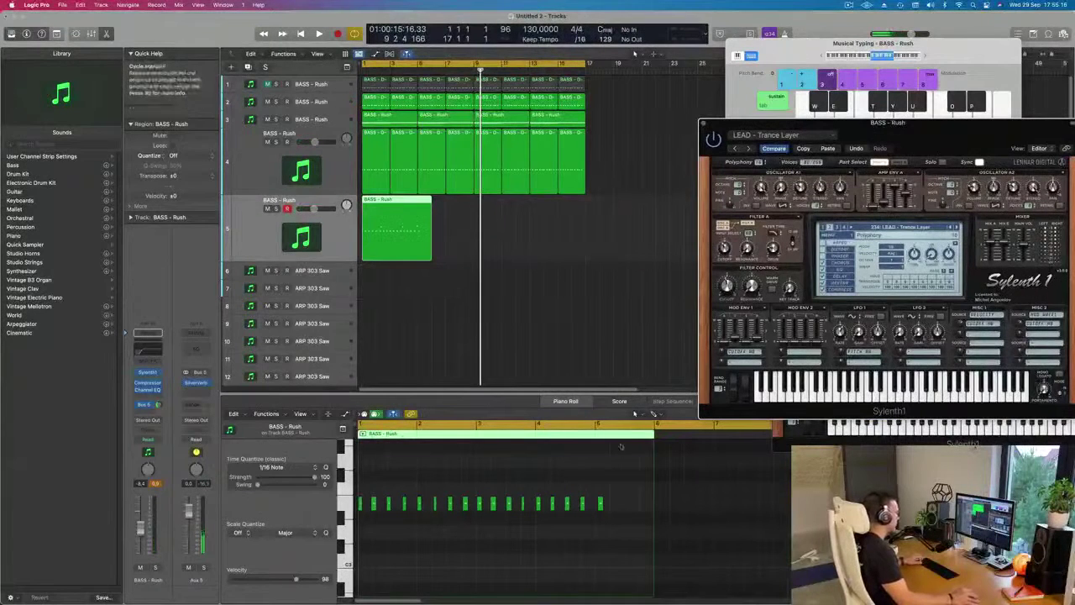
scroll(654, 445, "up", 1)
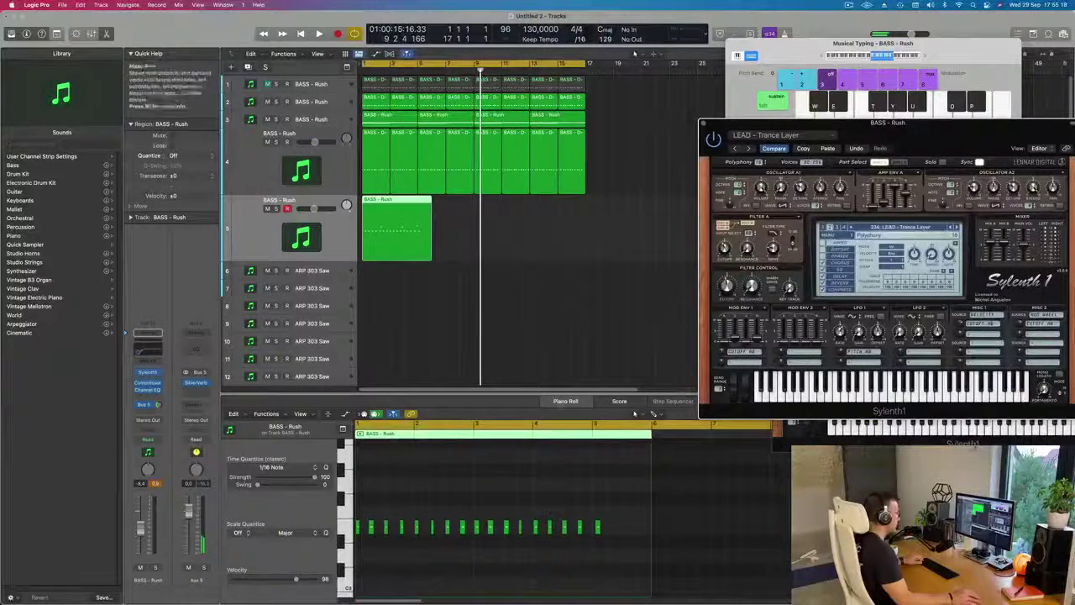
Trim the lead region on the fifth track to four bars by deleting everything from bar 5 onward
left_click(423, 205, "super")
double_click(419, 203, "super")
left_click_drag(460, 224, 426, 263)
key("Delete")
left_click(390, 252)
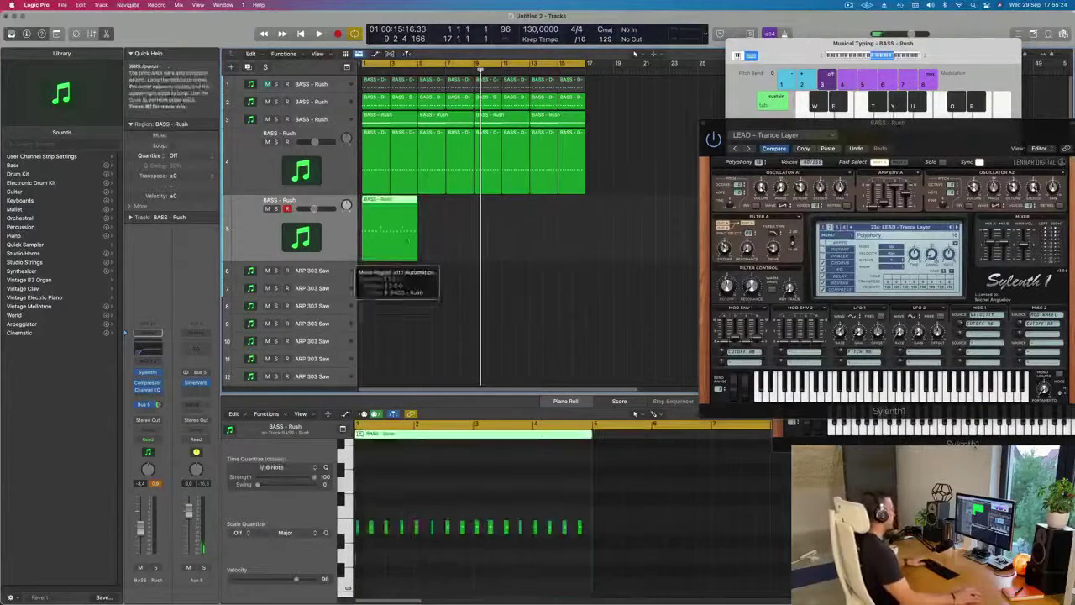
scroll(454, 564, "right", 3)
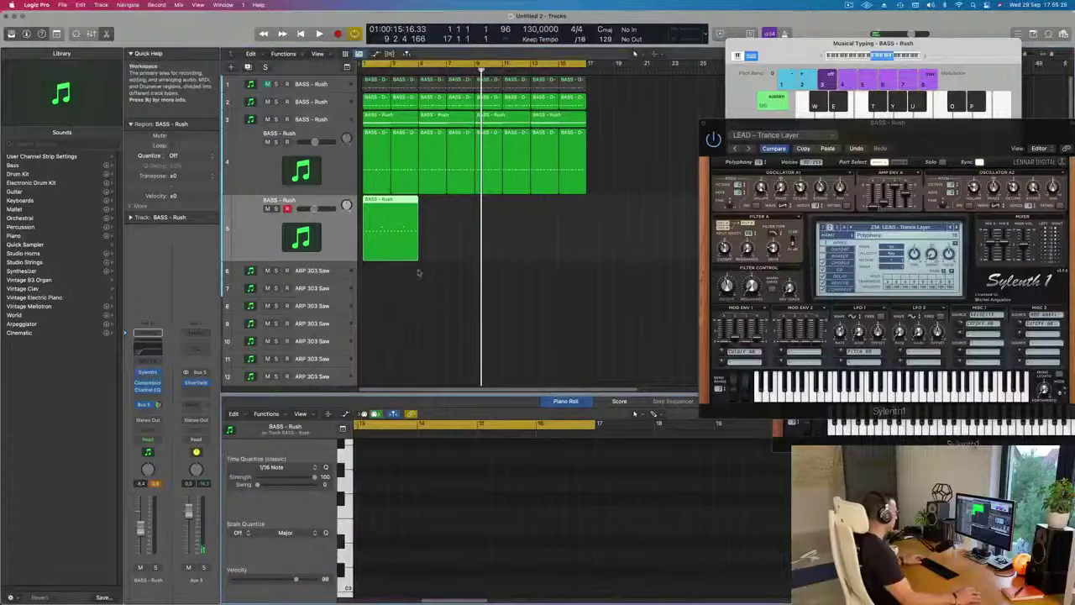
scroll(434, 548, "left", 3)
scroll(433, 548, "down", 3)
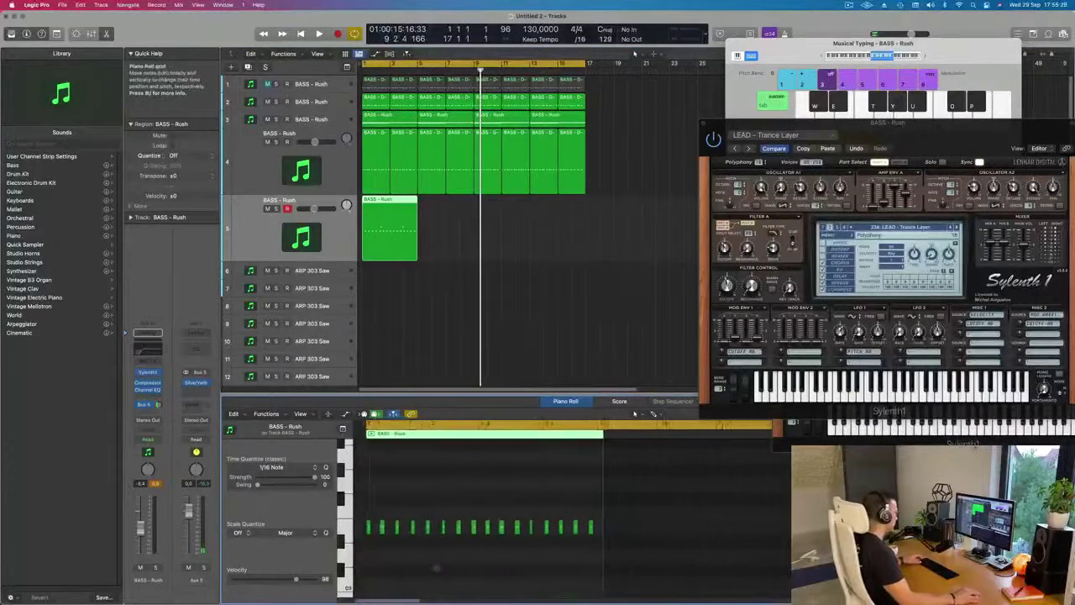
Play the lead region and move its highest note near the end slightly earlier, restarting playback from the beginning
key("space")
scroll(436, 561, "up", 5)
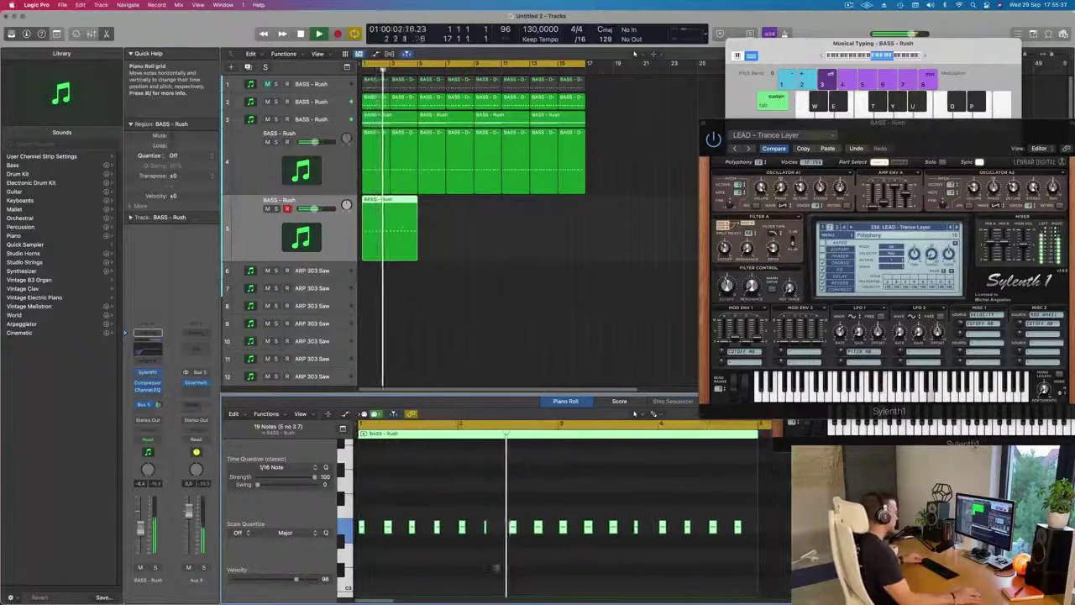
scroll(529, 568, "down", 2)
scroll(529, 568, "up", 5)
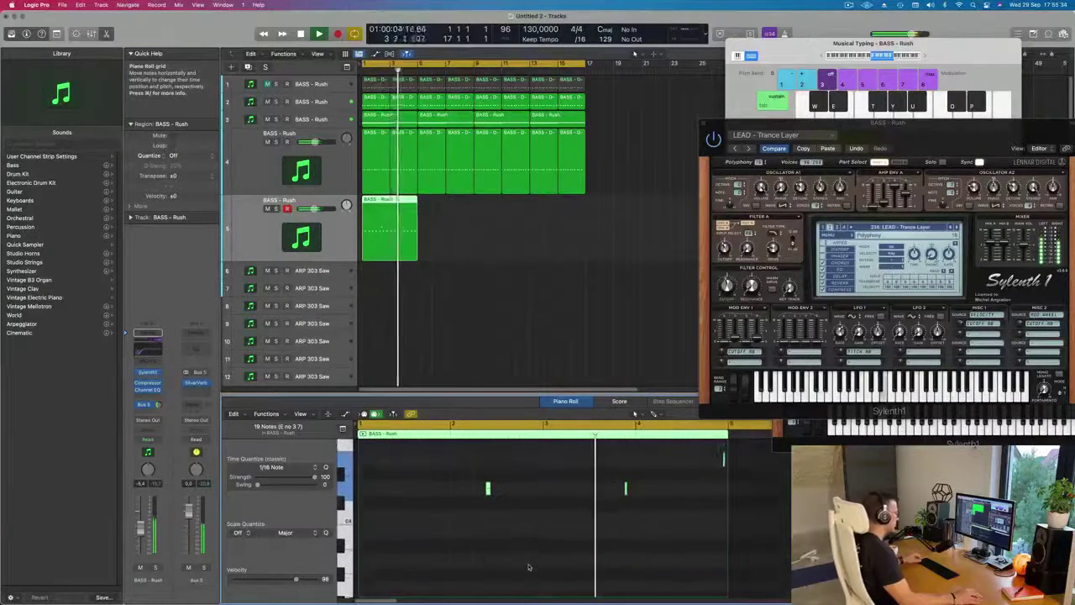
scroll(570, 561, "up", 3)
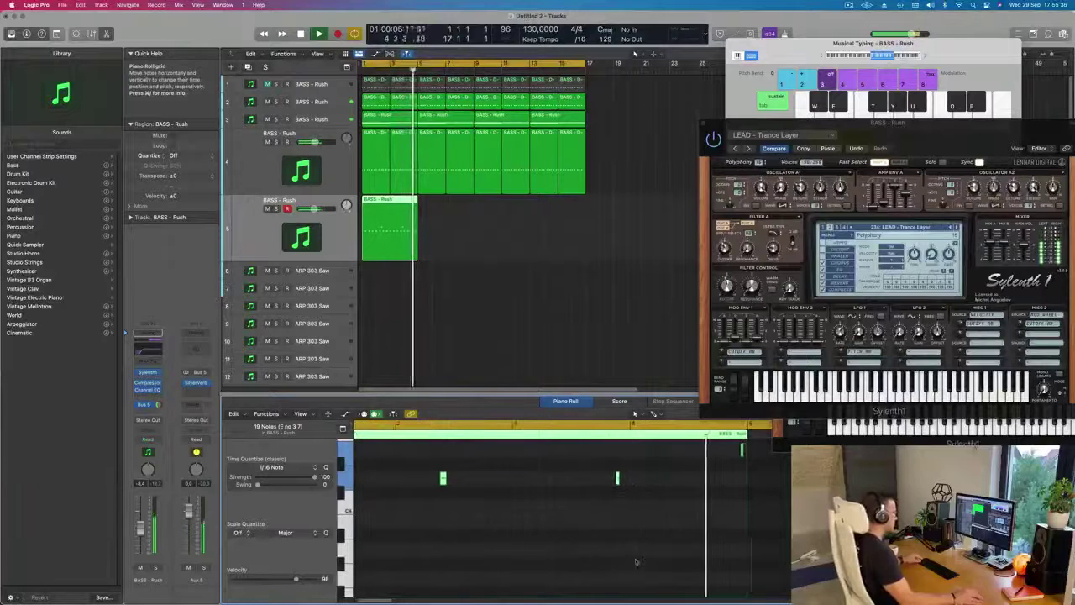
scroll(660, 536, "left", 2)
scroll(663, 530, "up", 2)
scroll(766, 523, "right", 4)
left_click_drag(757, 451, 745, 453)
left_click(723, 457)
key("Return")
Repeat the four-bar lead region through the rest of the loop and lower the fifth track's volume to about -9.6 dB
scroll(675, 494, "down", 8)
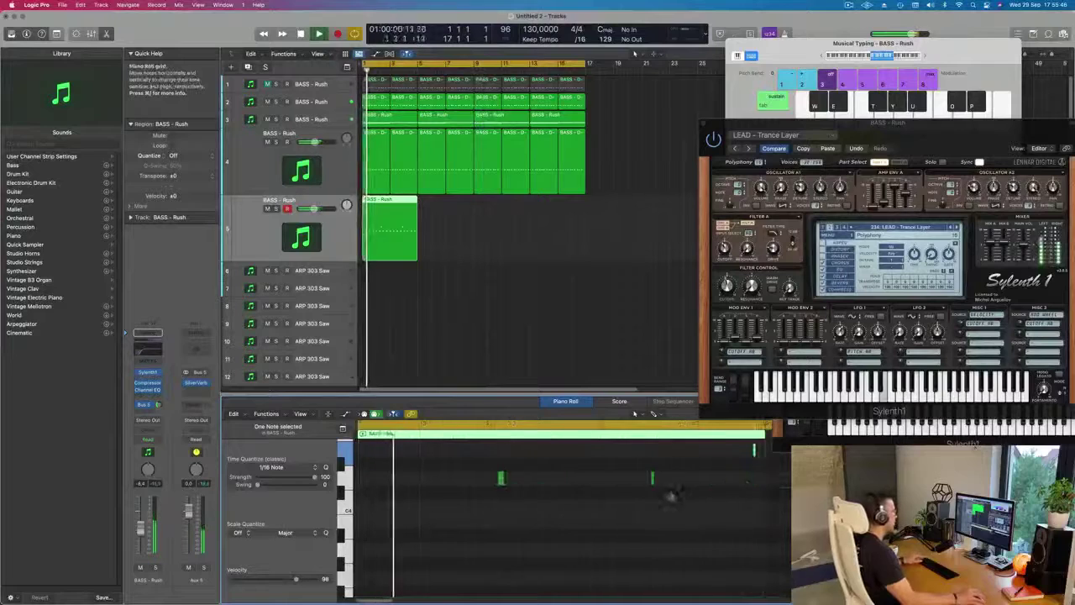
scroll(499, 516, "down", 5)
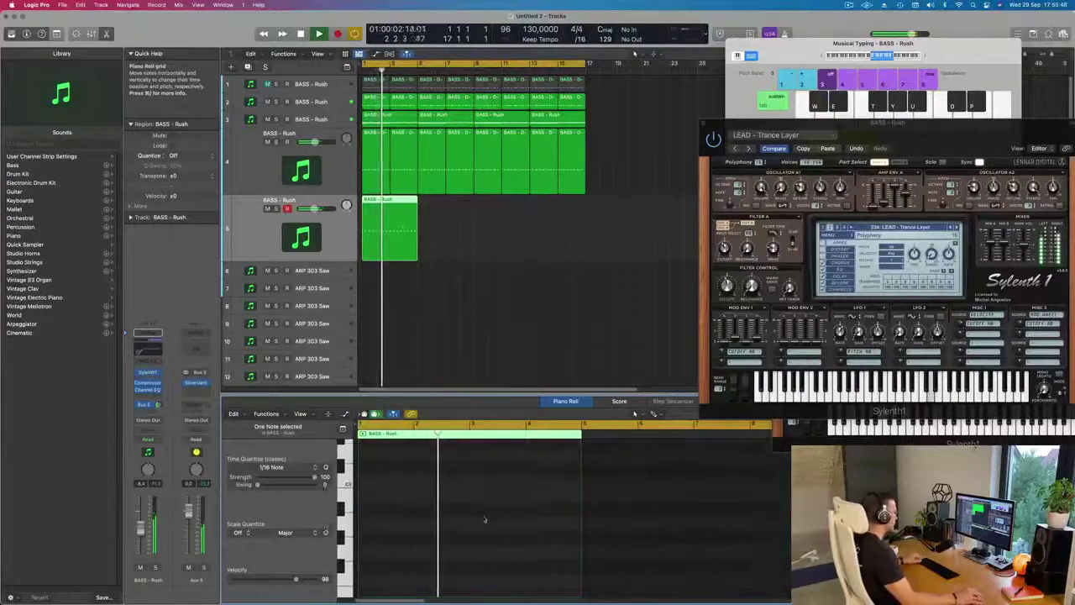
scroll(476, 504, "up", 2)
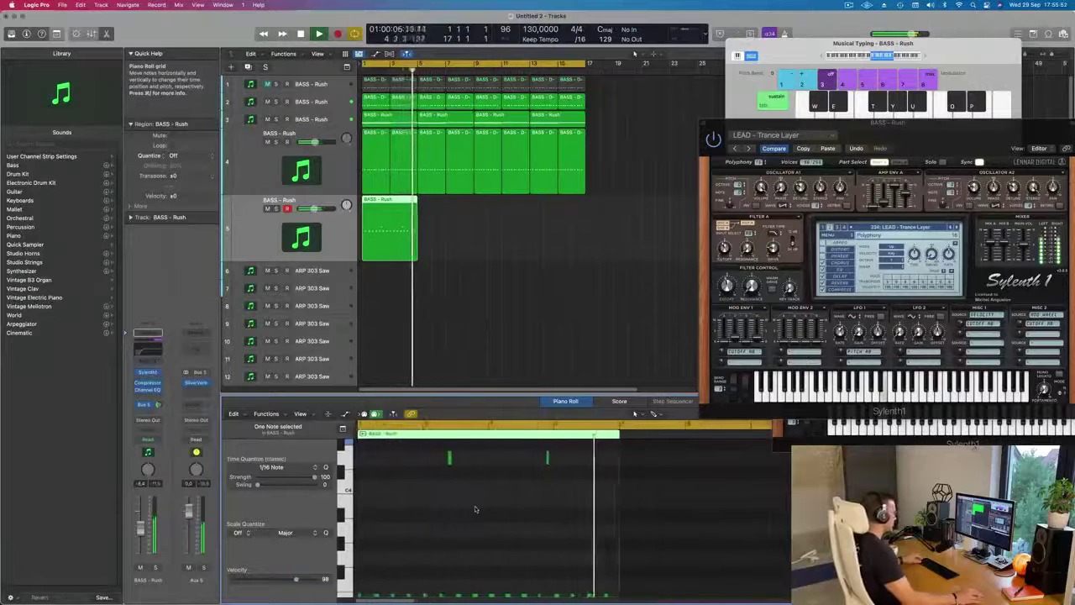
scroll(474, 511, "down", 3)
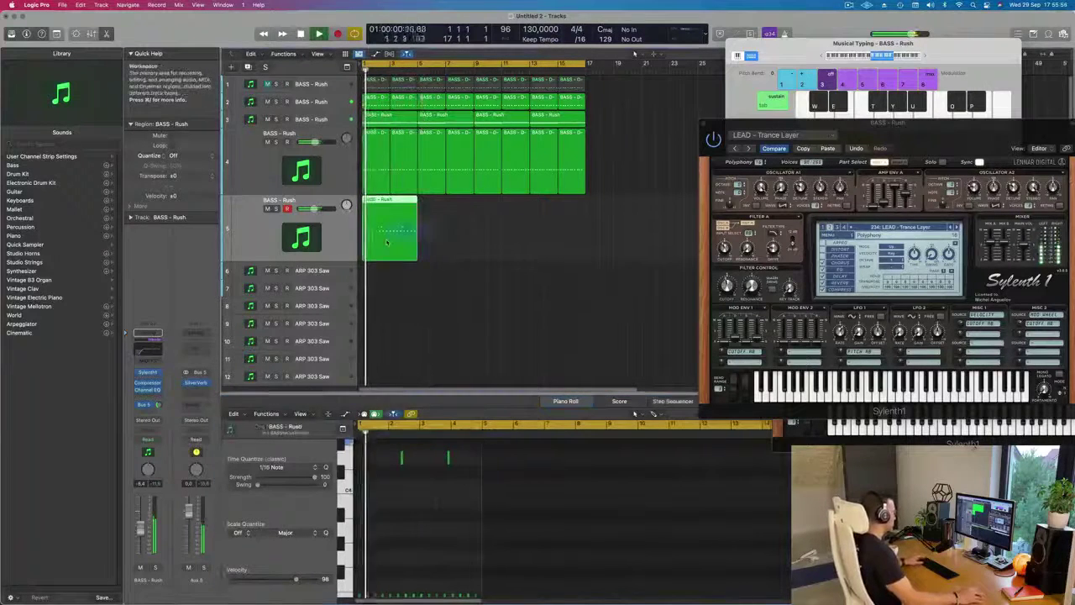
left_click_drag(872, 127, 624, 137)
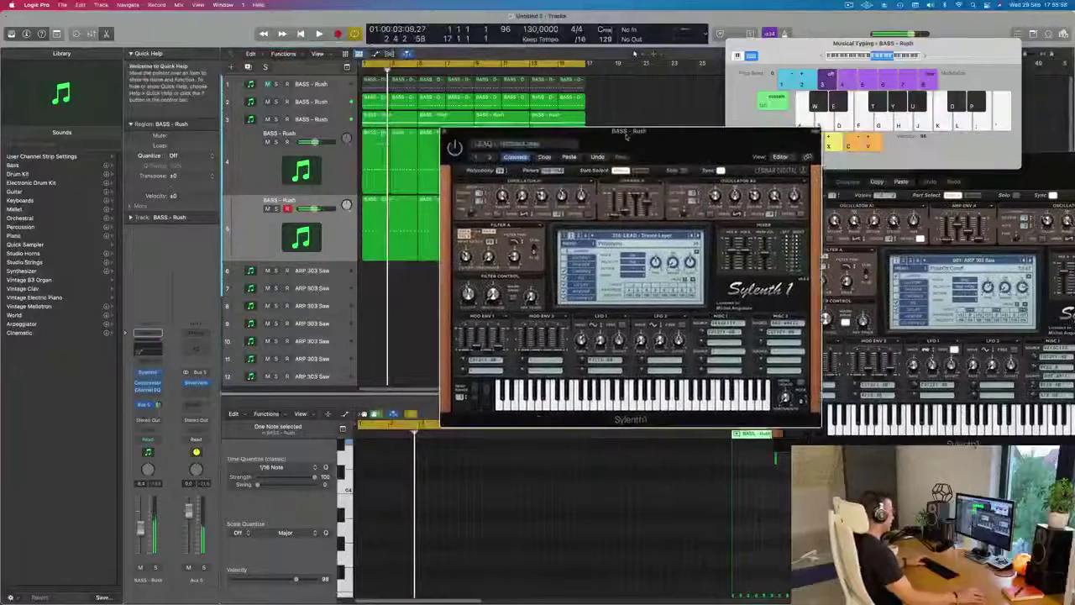
left_click(136, 538)
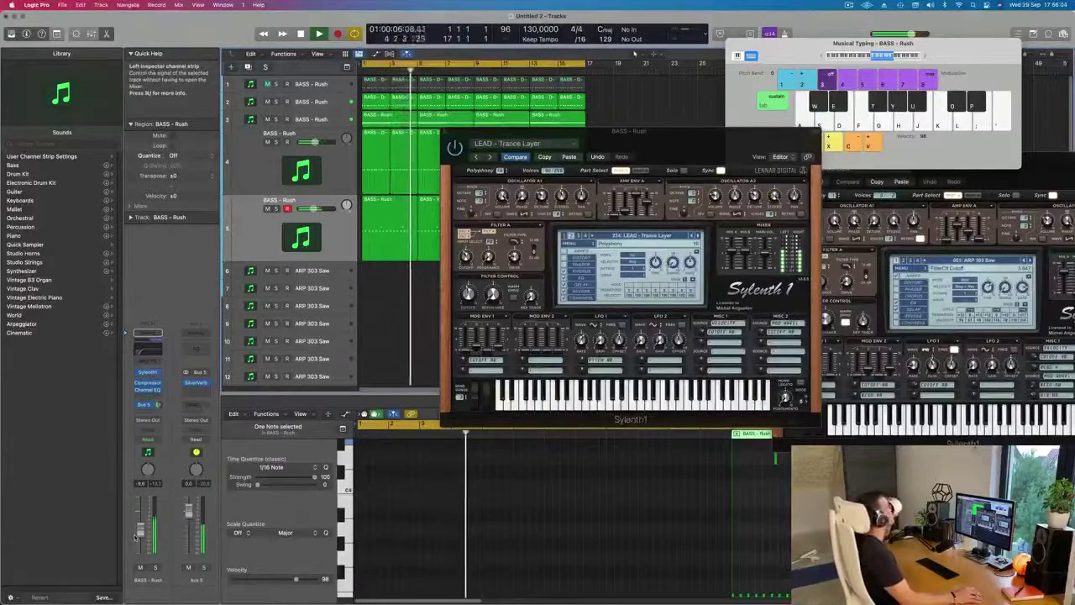
Audition lead presets on the repeated pattern, stepping back from Trance Layer through Tiny Arp and Sweet Disposition to LEAD - Supersaw 2
left_click_drag(702, 137, 709, 160)
left_click(717, 250)
left_click(716, 250)
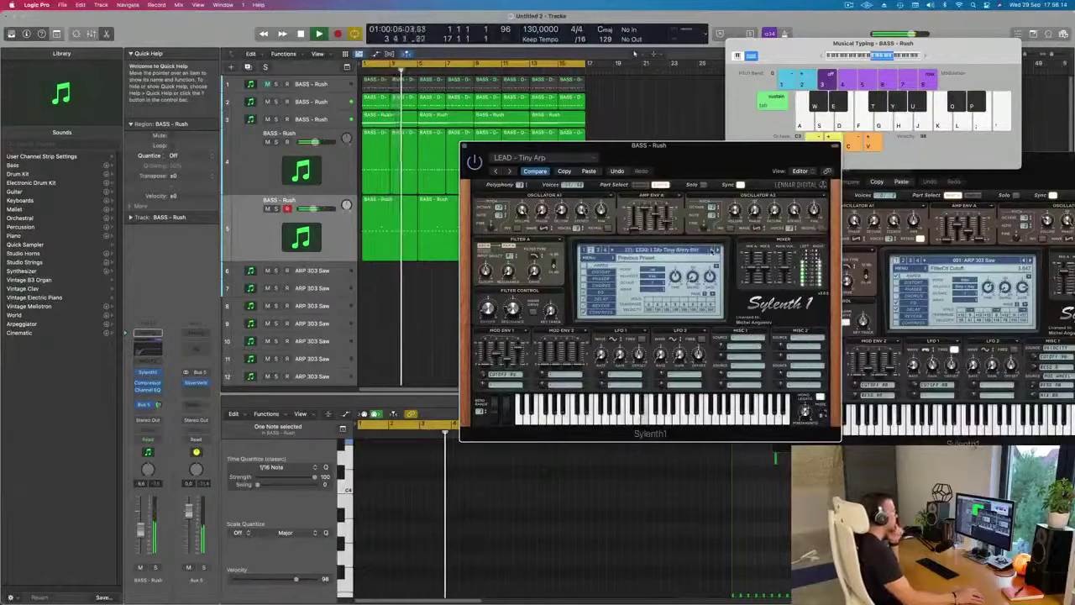
left_click(715, 250)
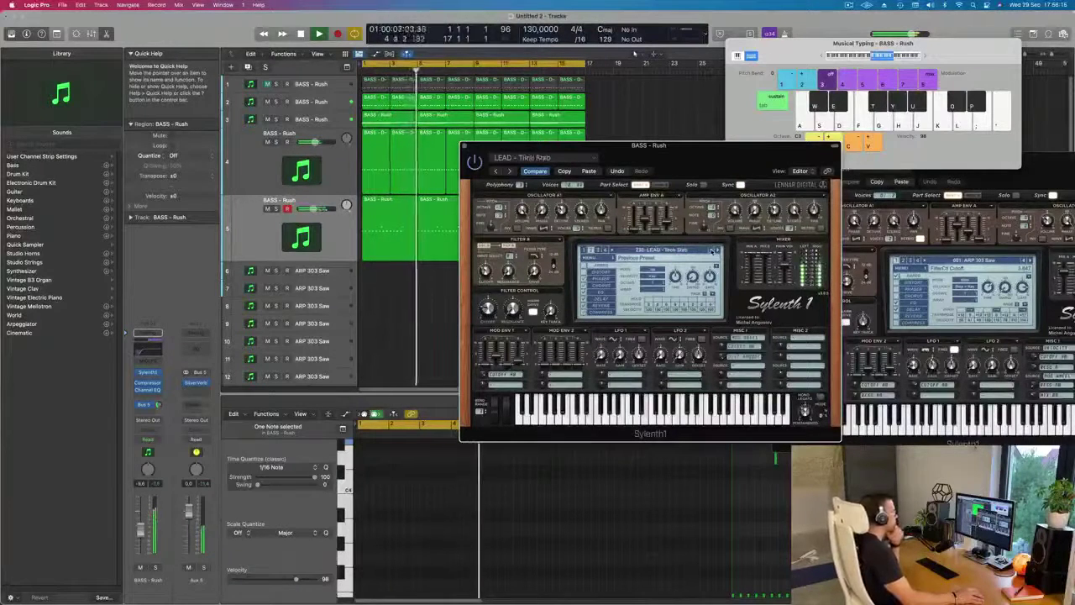
left_click(715, 250)
left_click(714, 250)
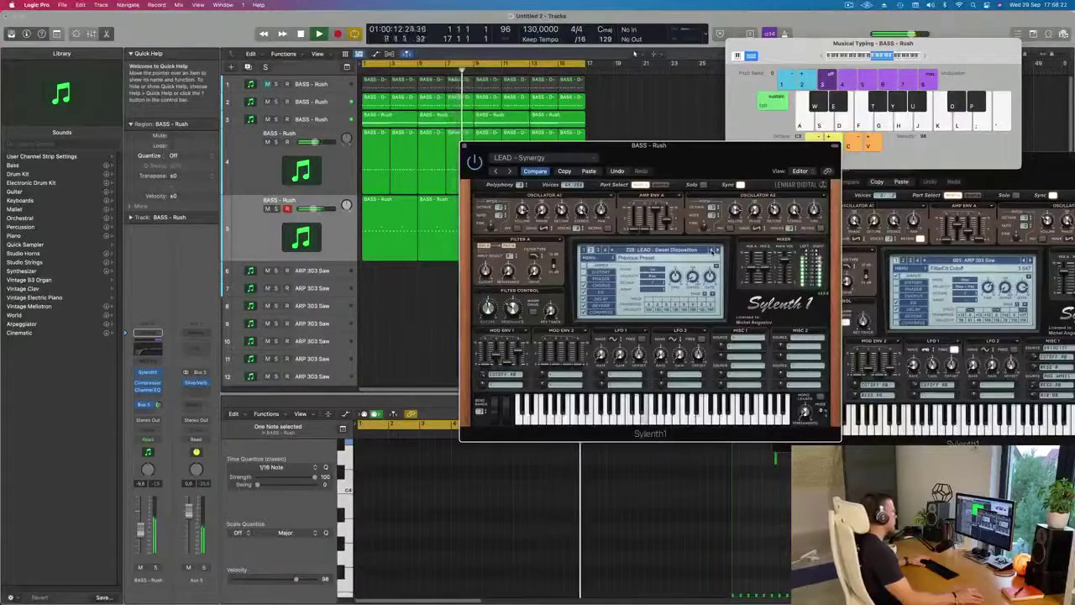
left_click(714, 250)
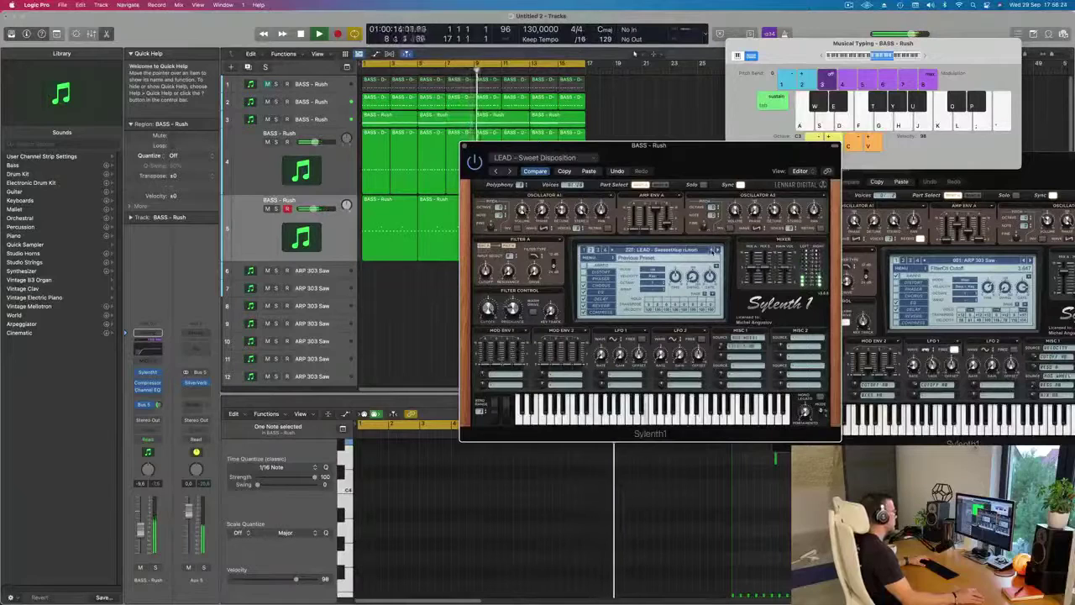
left_click(714, 250)
left_click(713, 251)
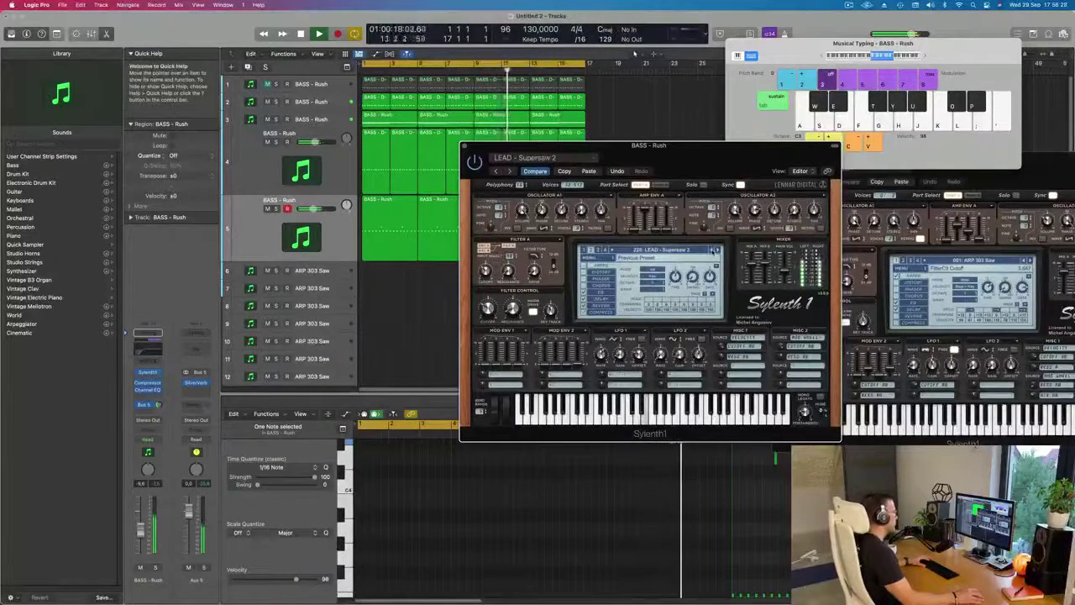
Step back through the lead presets from Supersaw 2 past Strobe and Soft Lead to LEAD - Sandcastle Express
left_click(713, 250)
left_click(713, 250)
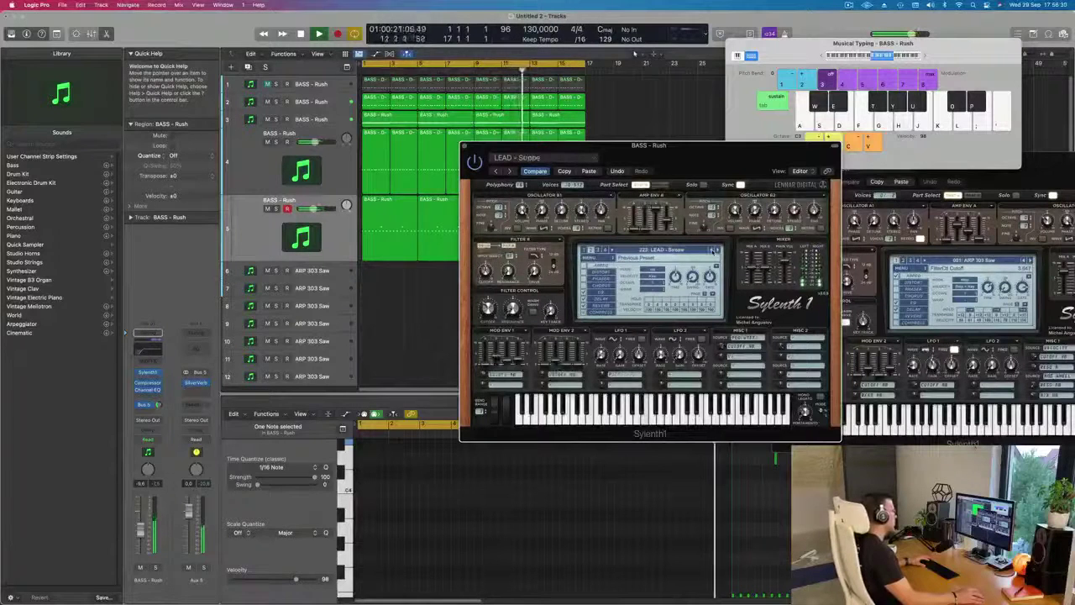
left_click(713, 251)
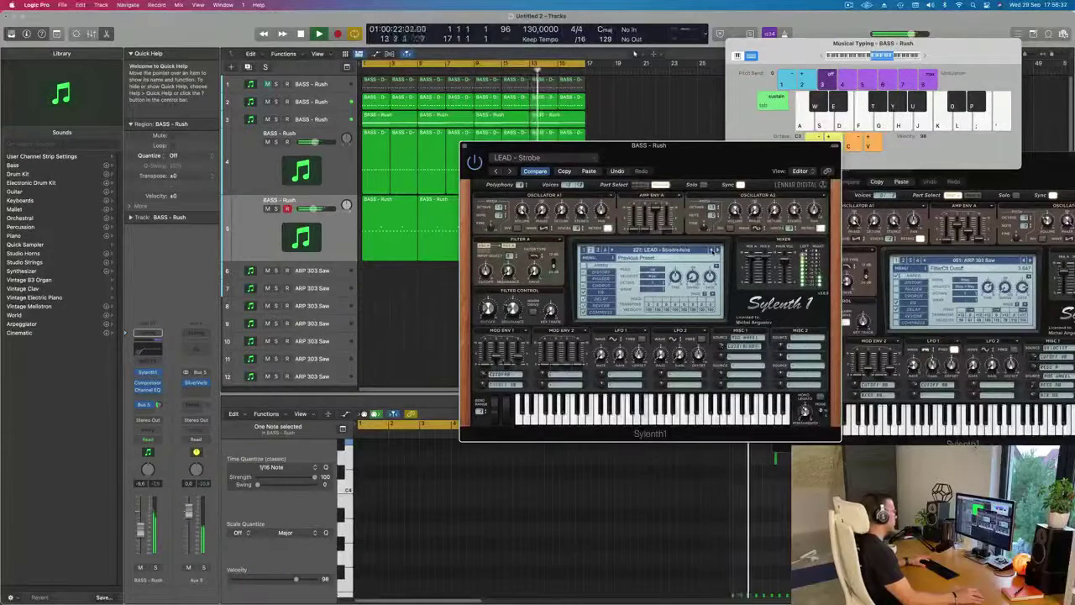
left_click(713, 250)
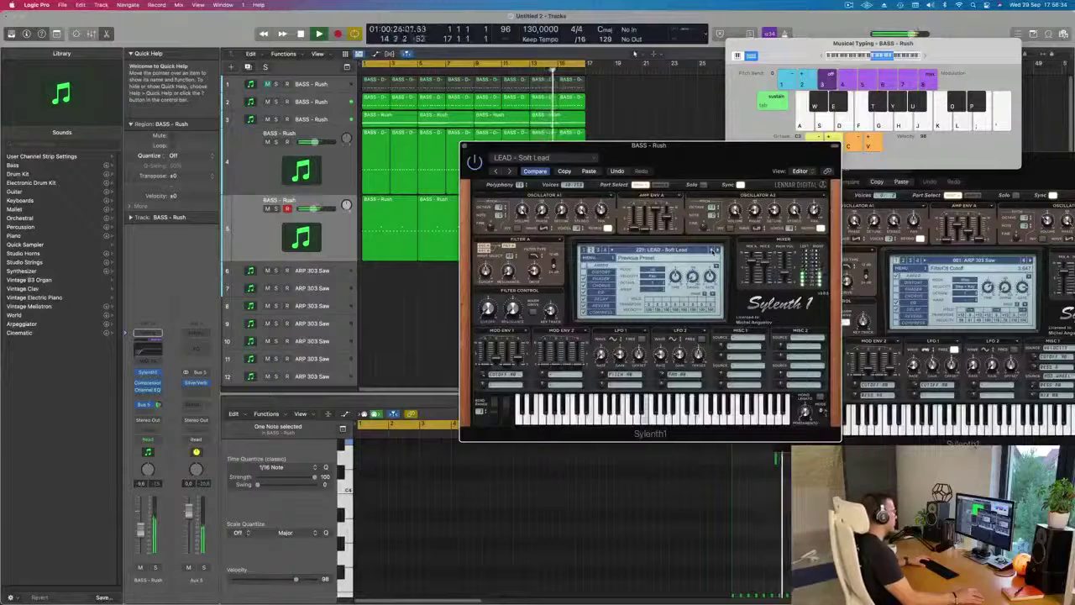
left_click(713, 250)
left_click(713, 251)
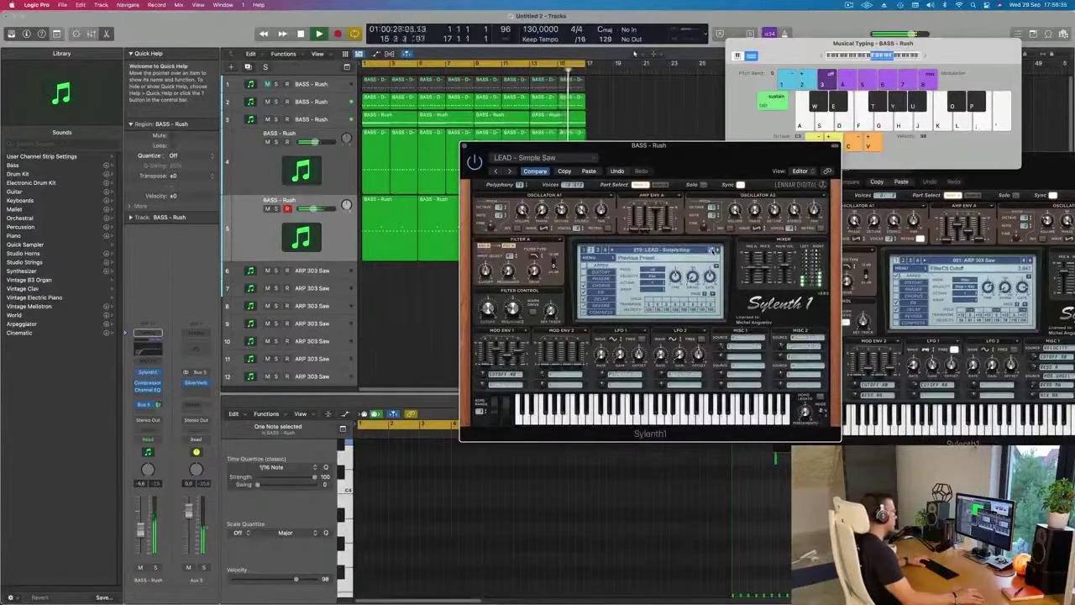
left_click(713, 250)
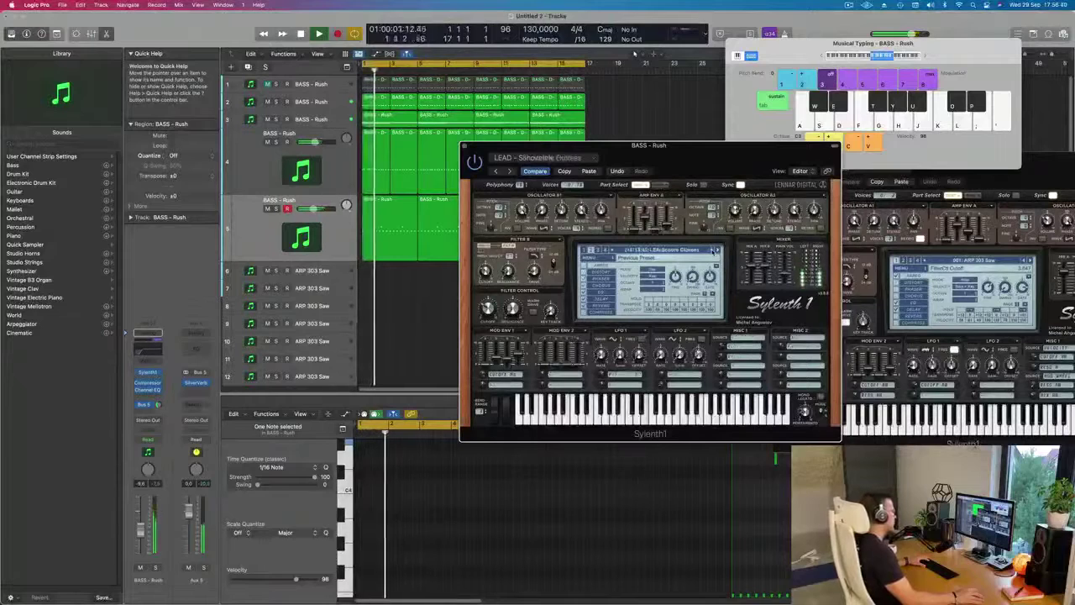
Step back through the lead presets from Sandcastle Express past Progressive Pluck 3 to LEAD - Progressive Pluck 1
left_click(713, 251)
left_click(713, 251)
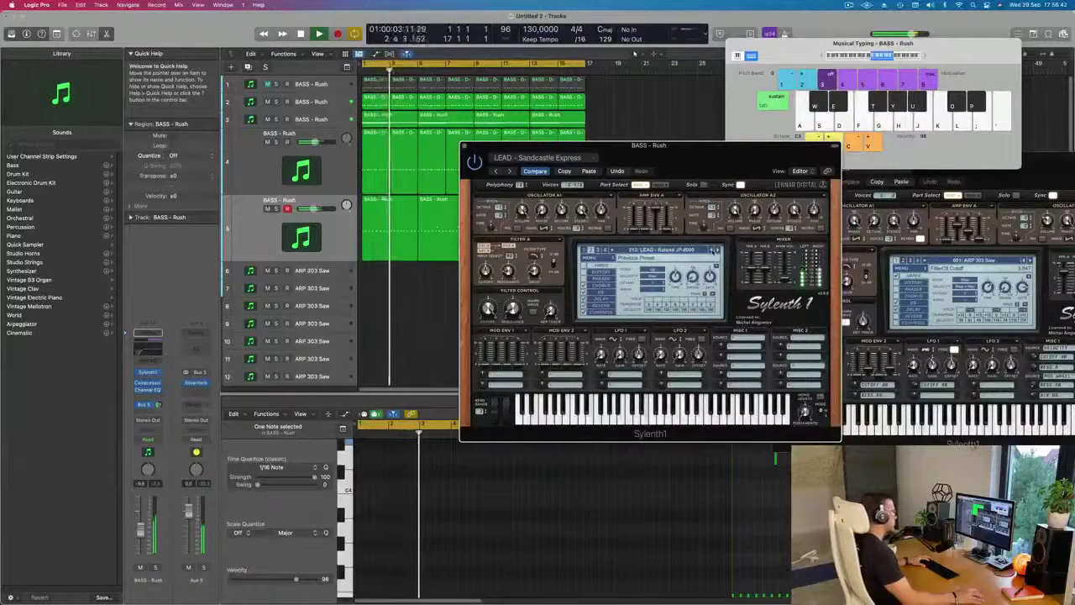
left_click(713, 251)
left_click(713, 251)
left_click(714, 251)
left_click(714, 250)
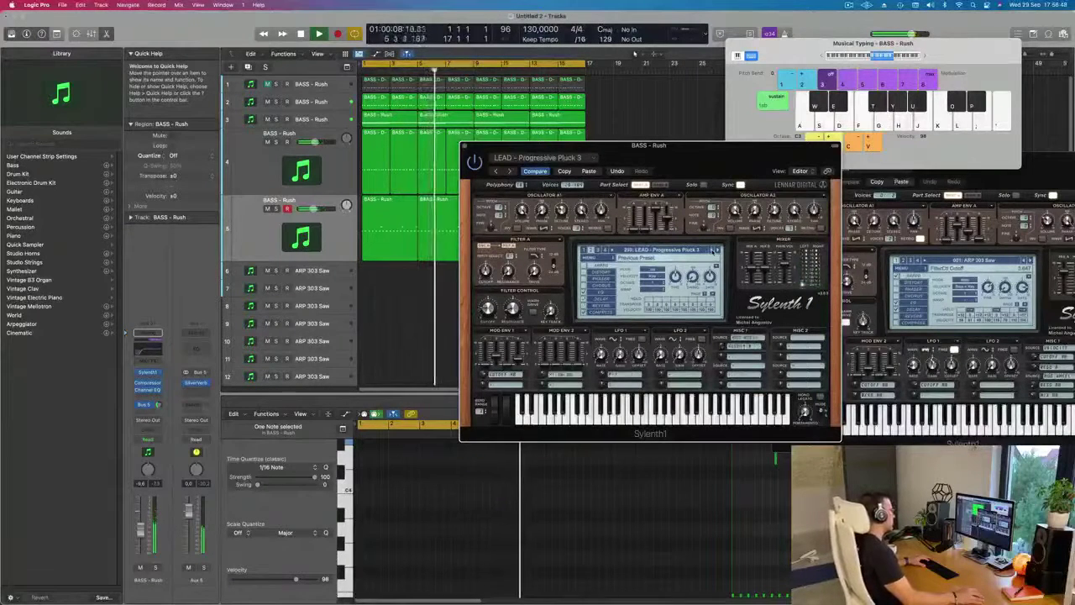
left_click(714, 250)
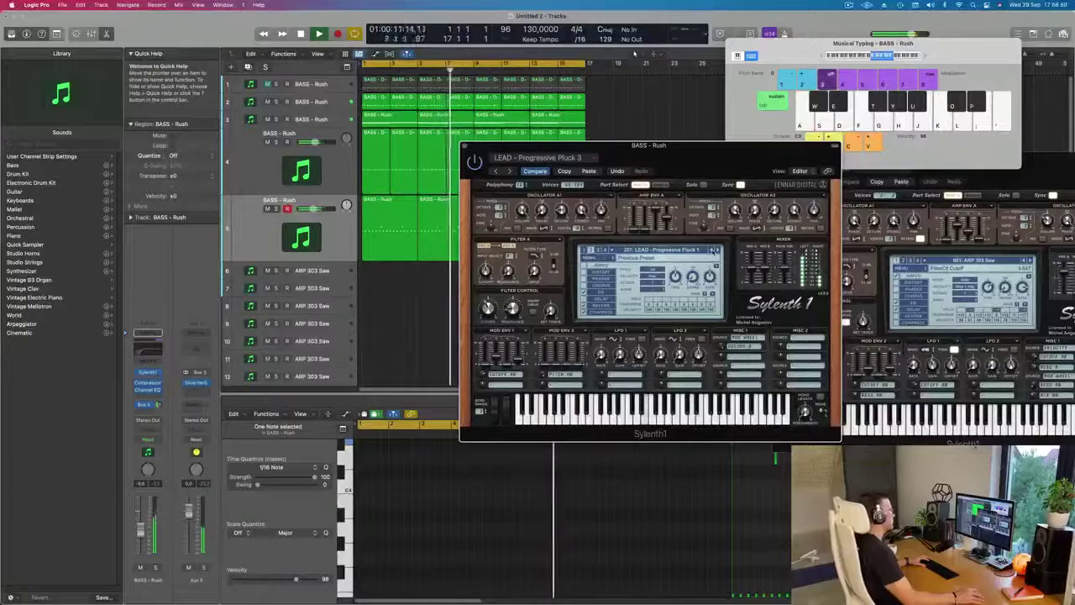
Step back past LEAD - Pong to LEAD - November Lovely on the fifth track, repositioning the Sylenth1 window
left_click(713, 250)
left_click(713, 250)
left_click(713, 250)
left_click_drag(649, 145, 617, 156)
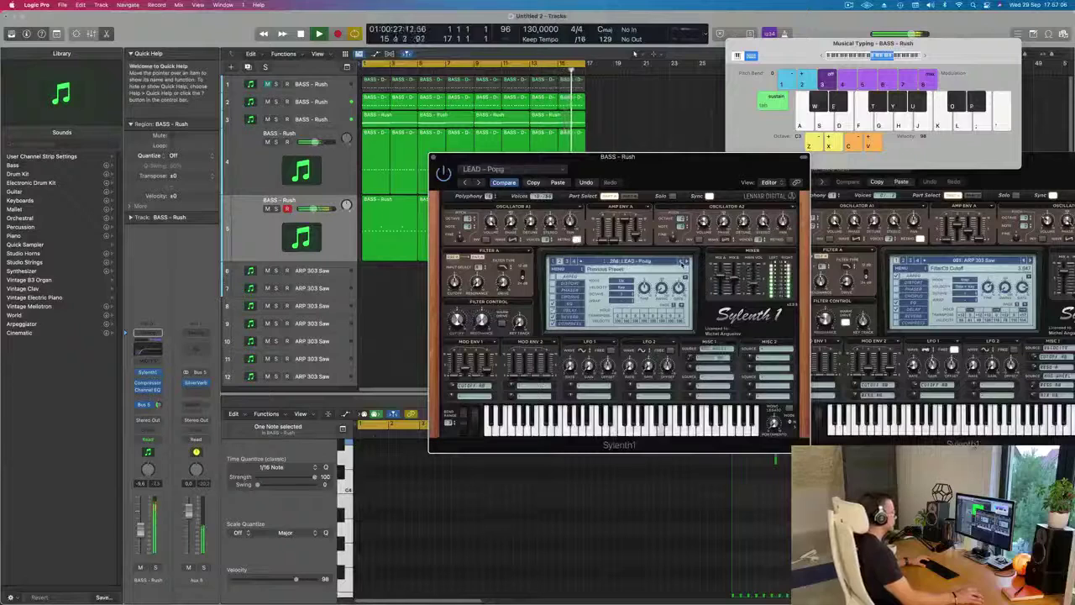
left_click(681, 262)
left_click(682, 262)
left_click(681, 262)
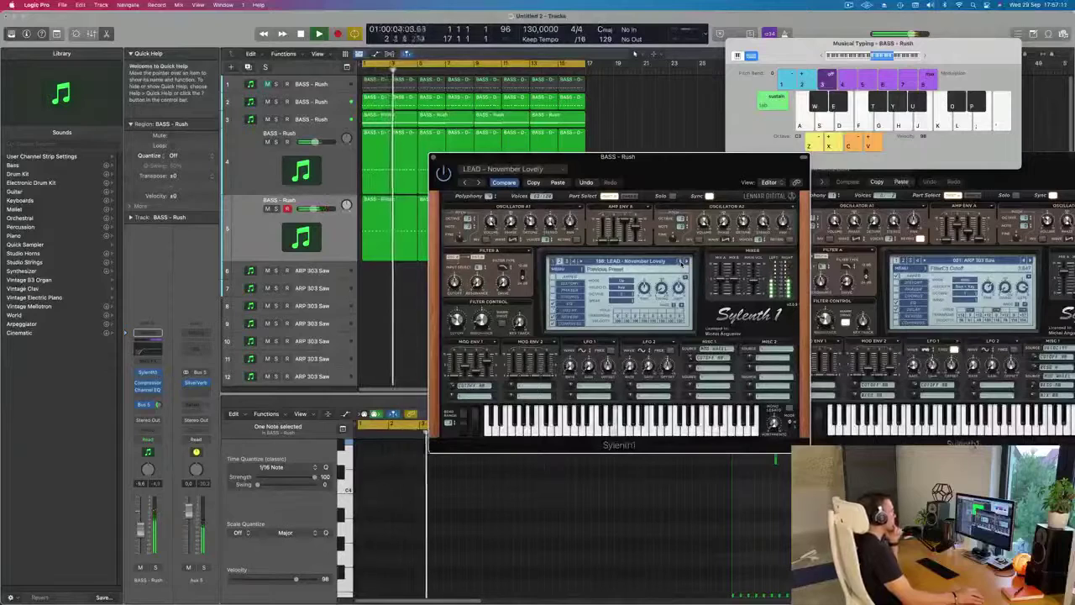
Step back through the lead presets from November Lovely to LEAD - Middle Distance Runner while the loop plays
left_click(682, 262)
left_click(681, 262)
left_click(682, 262)
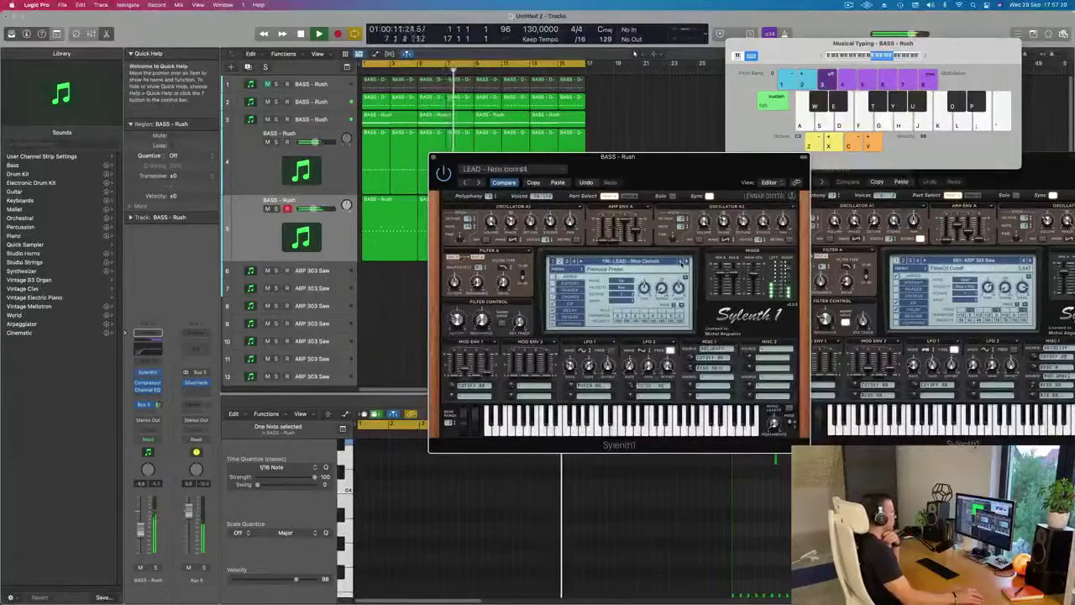
left_click(682, 262)
left_click(681, 262)
left_click(682, 262)
left_click(681, 263)
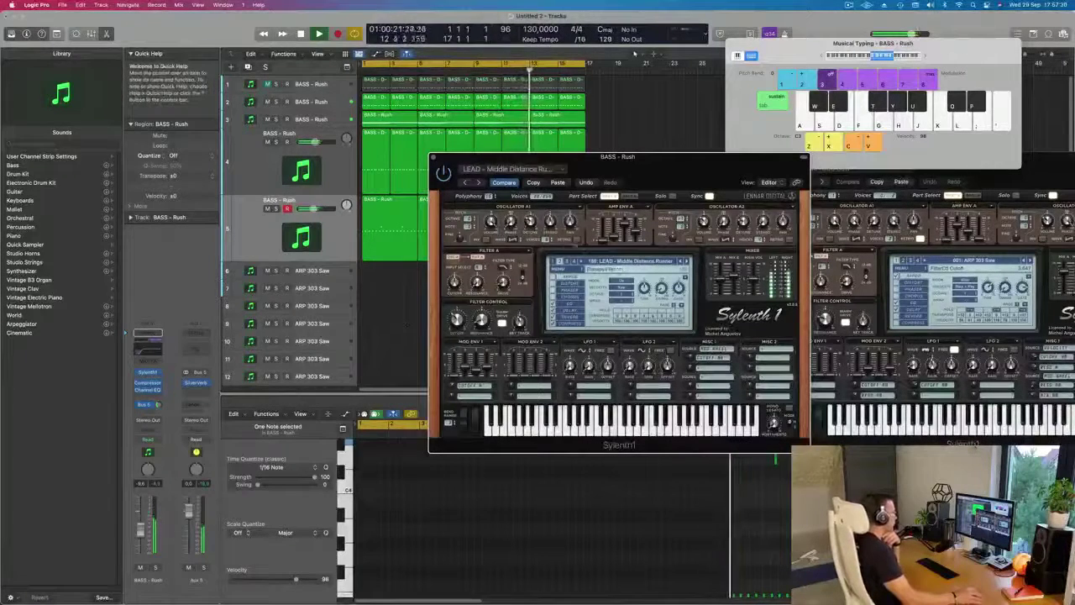
Audition the lead presets before Middle Distance Runner, including Melbourne and Lost Connection, and shift the Sylenth1 window slightly
left_click(681, 262)
left_click(682, 262)
left_click(682, 262)
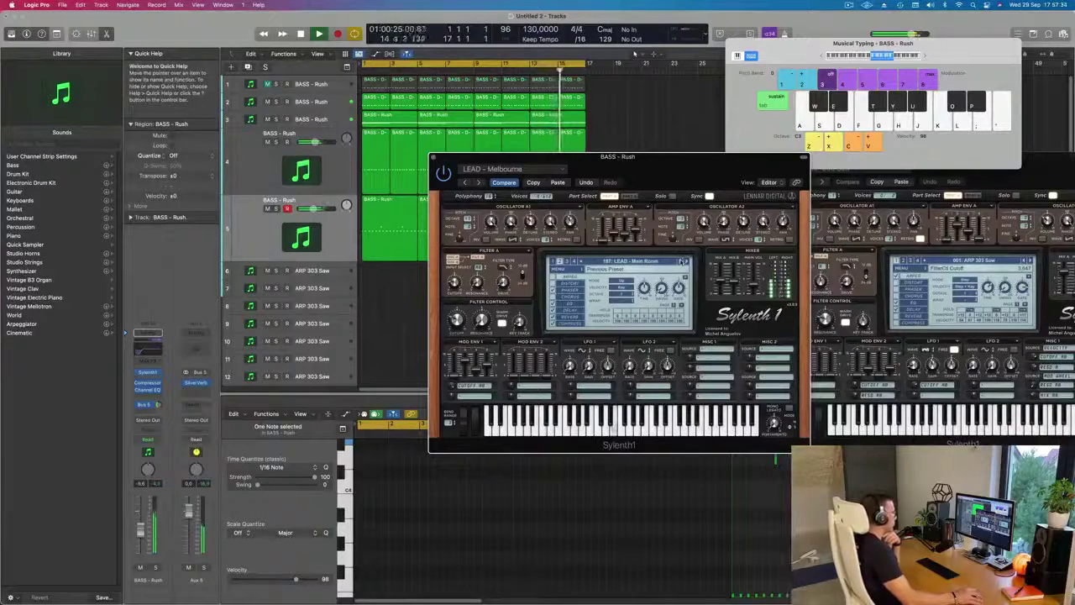
left_click(681, 262)
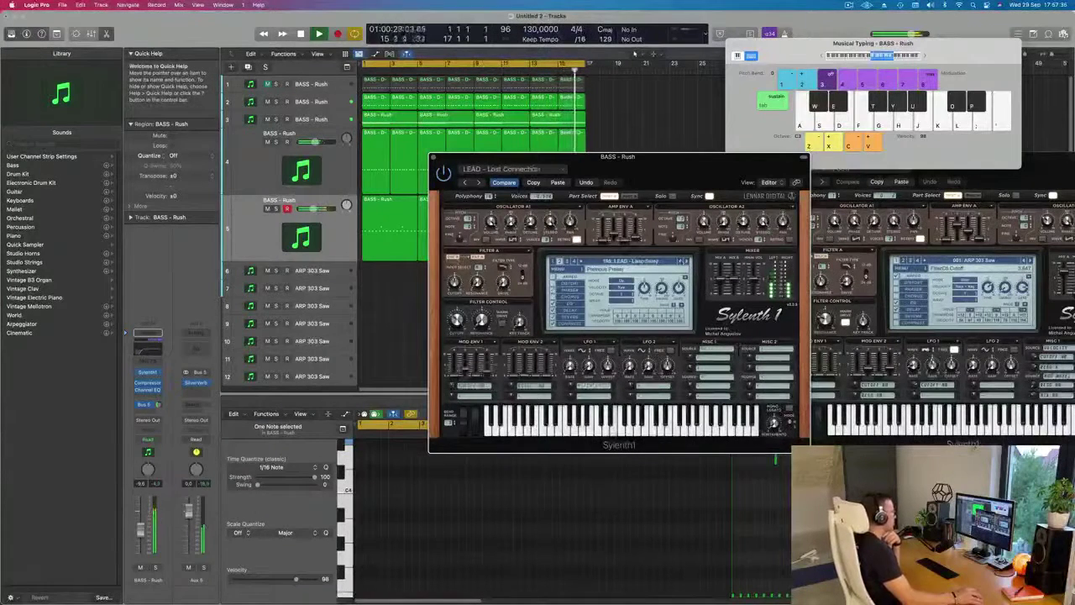
left_click(681, 262)
left_click(555, 183)
mouse_move(452, 161)
left_mouse_down()
mouse_move(273, 143)
mouse_move(449, 157)
left_mouse_up()
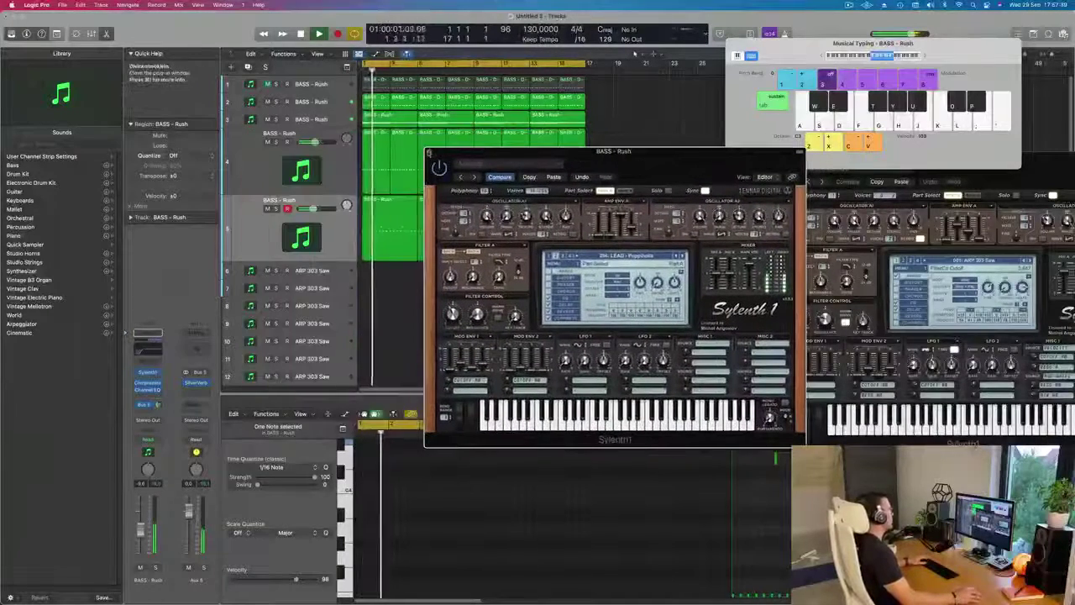
Close the Sylenth1 window and select the fifth BASS - Rush track with playback running
left_click(430, 152)
key("space")
key("space")
left_click(258, 235)
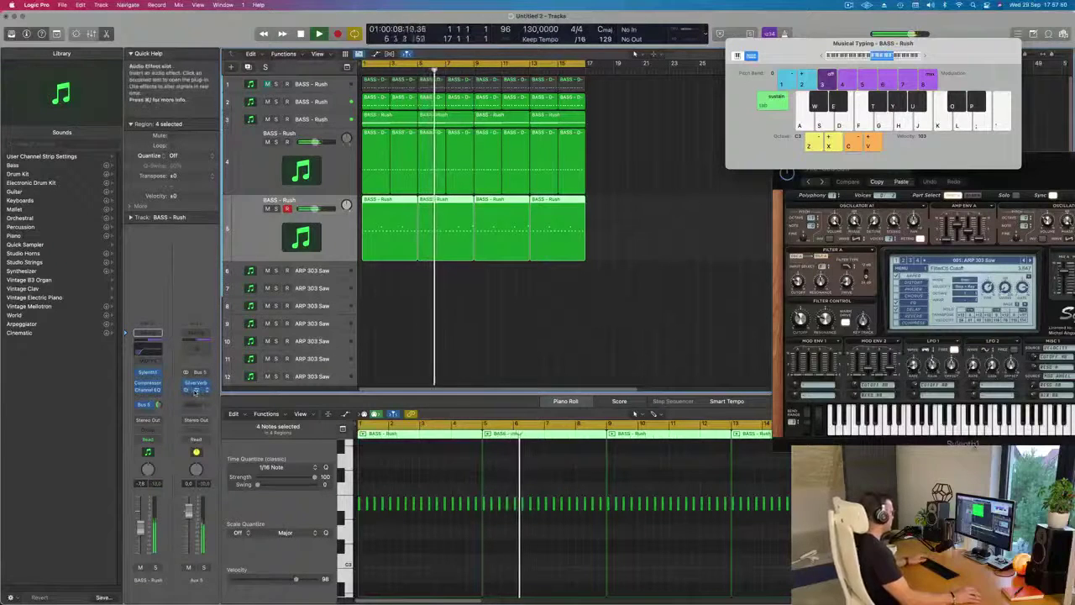
Open the Compressor on the Aux 5 channel and briefly audition the aux in solo
left_click(196, 390)
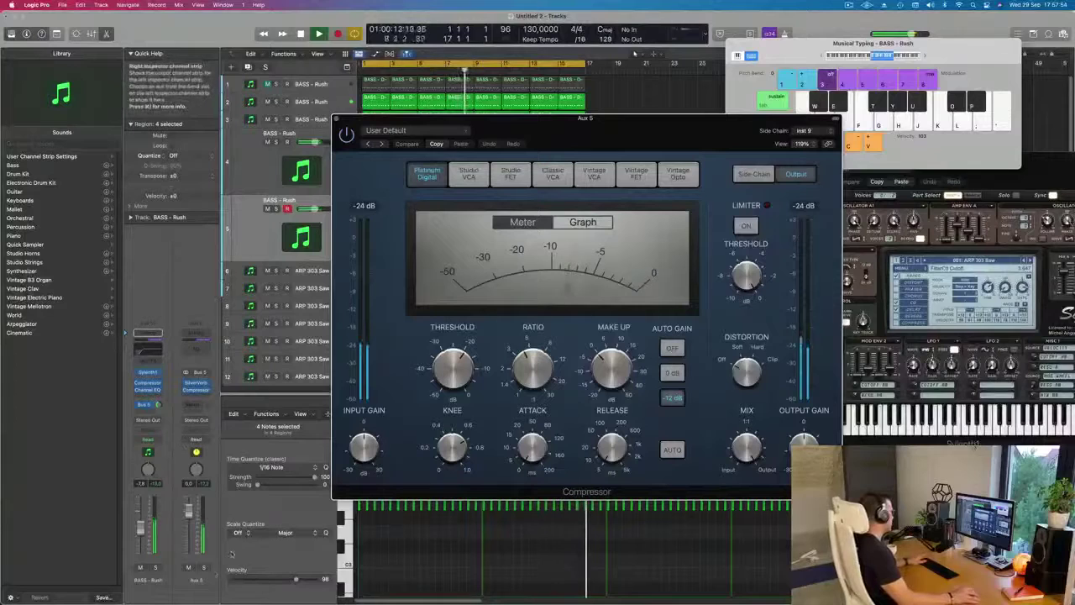
left_click(204, 569)
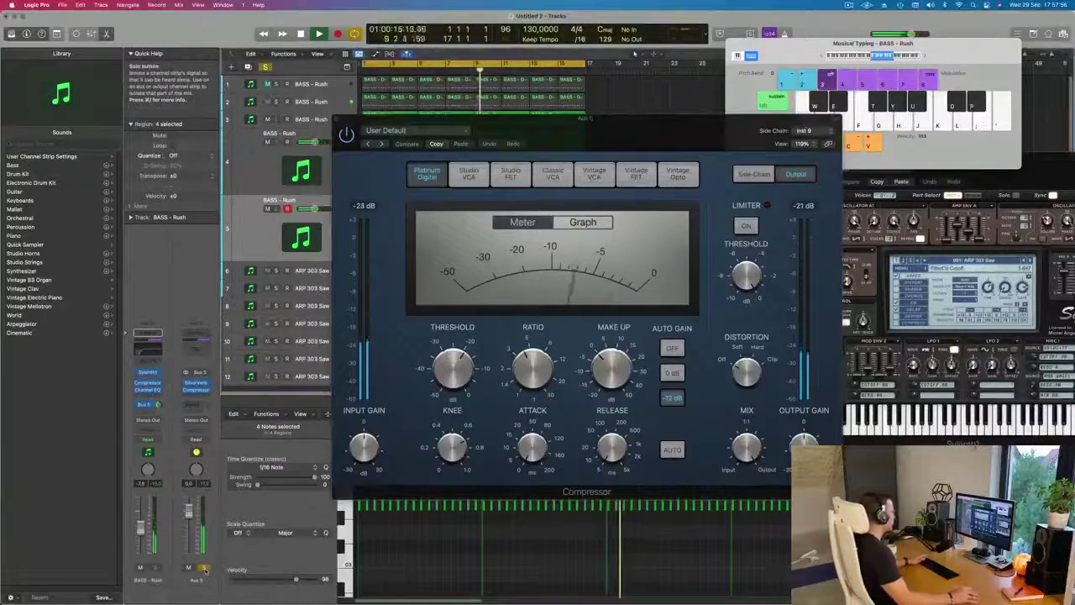
left_click(204, 569)
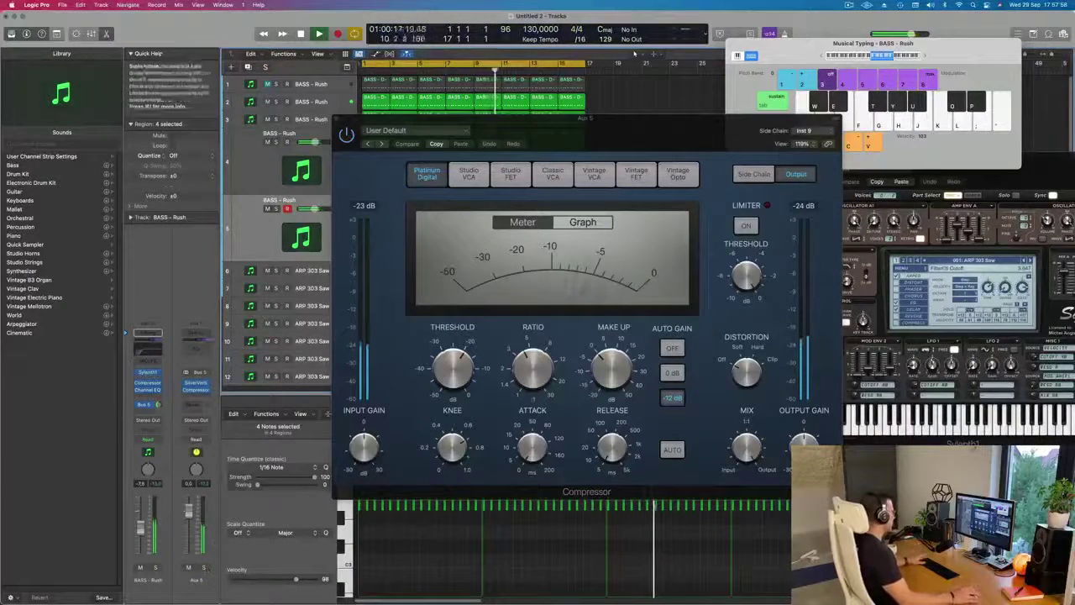
Add a Channel EQ to Aux 5 with a low cut at about 328 Hz and 18 dB/Oct
left_click(202, 347)
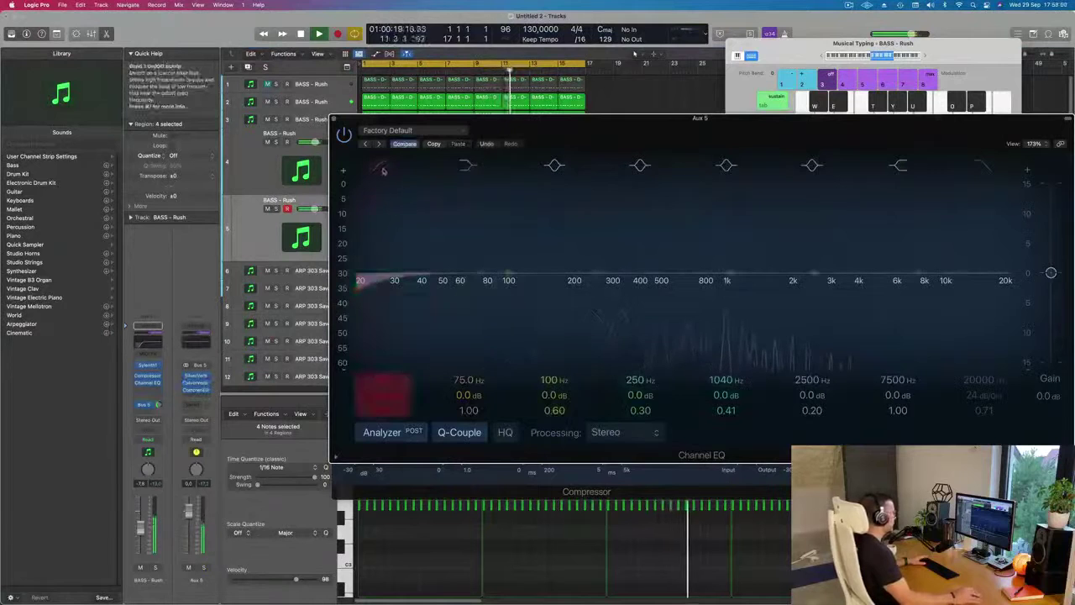
left_click_drag(362, 280, 652, 274)
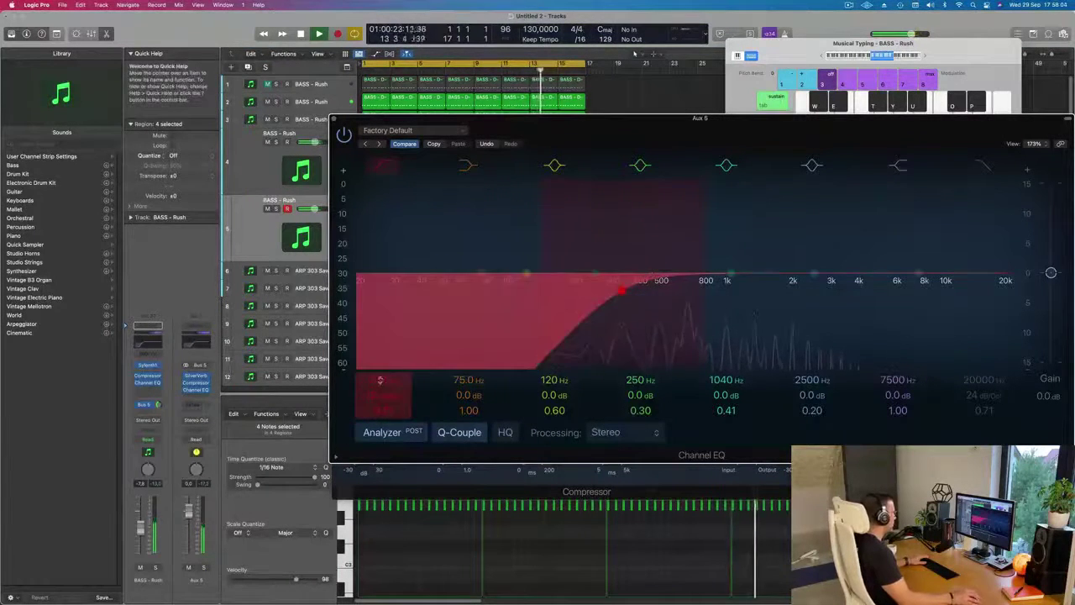
left_click_drag(384, 395, 384, 387)
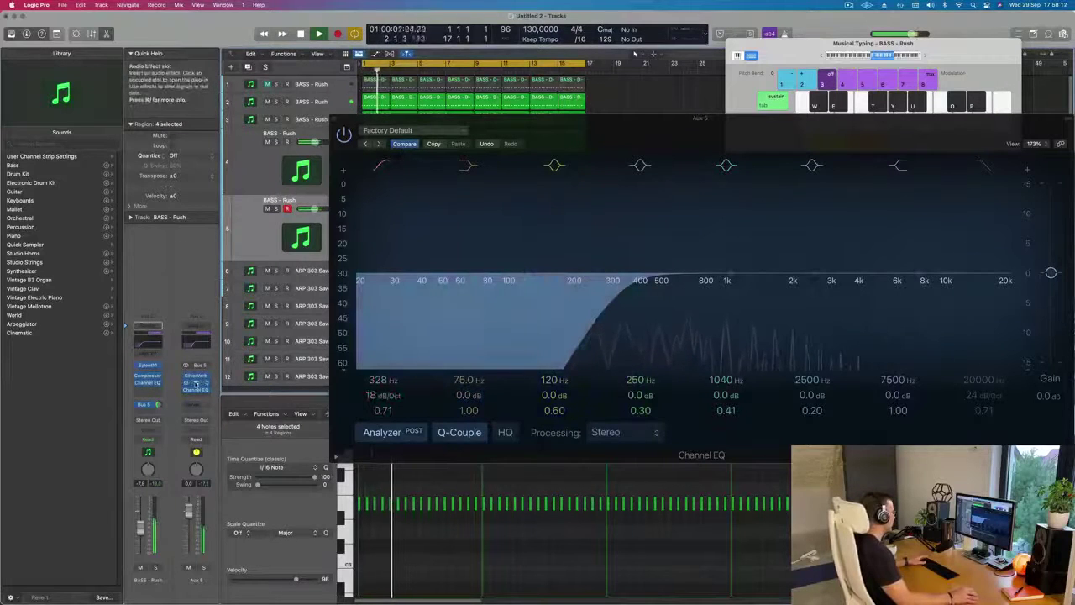
Adjust the output gain of the Aux 5 Compressor and close the Compressor and Channel EQ windows
left_click(196, 383)
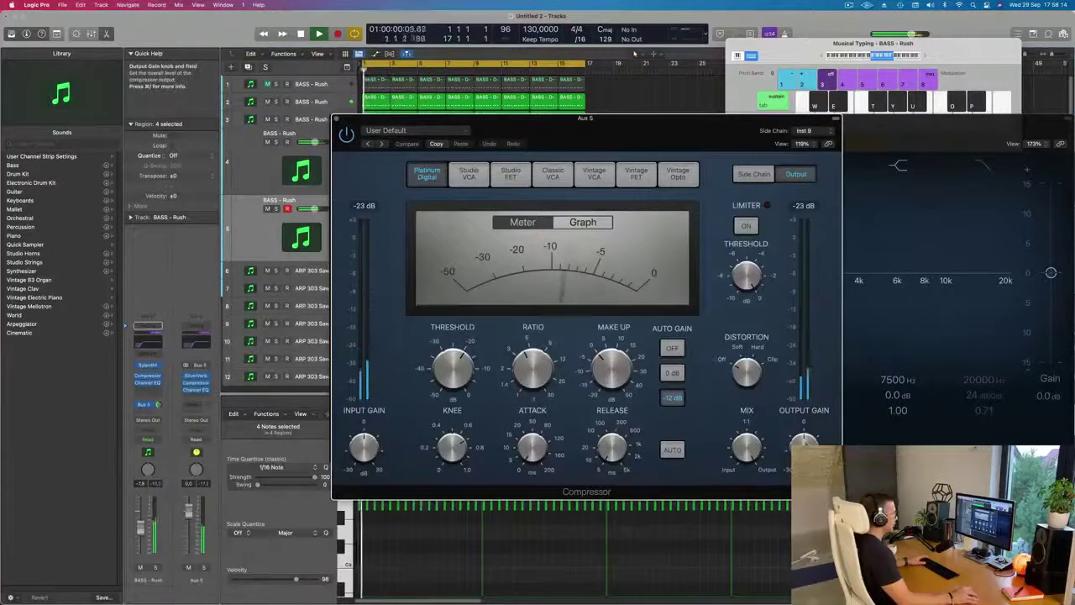
left_click_drag(804, 443, 808, 424)
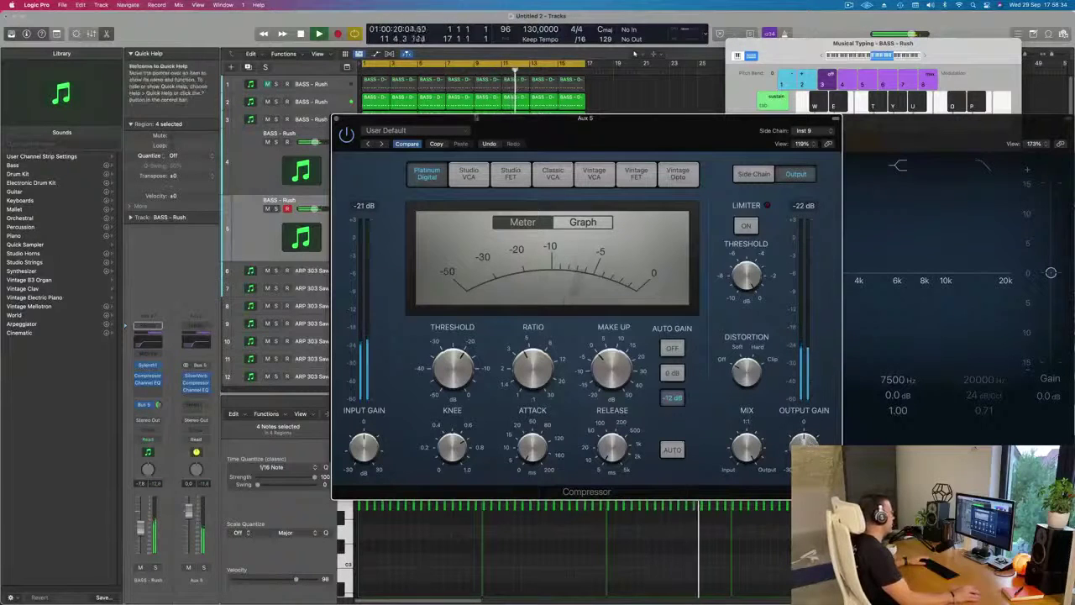
left_click_drag(338, 121, 360, 121)
left_click(357, 119)
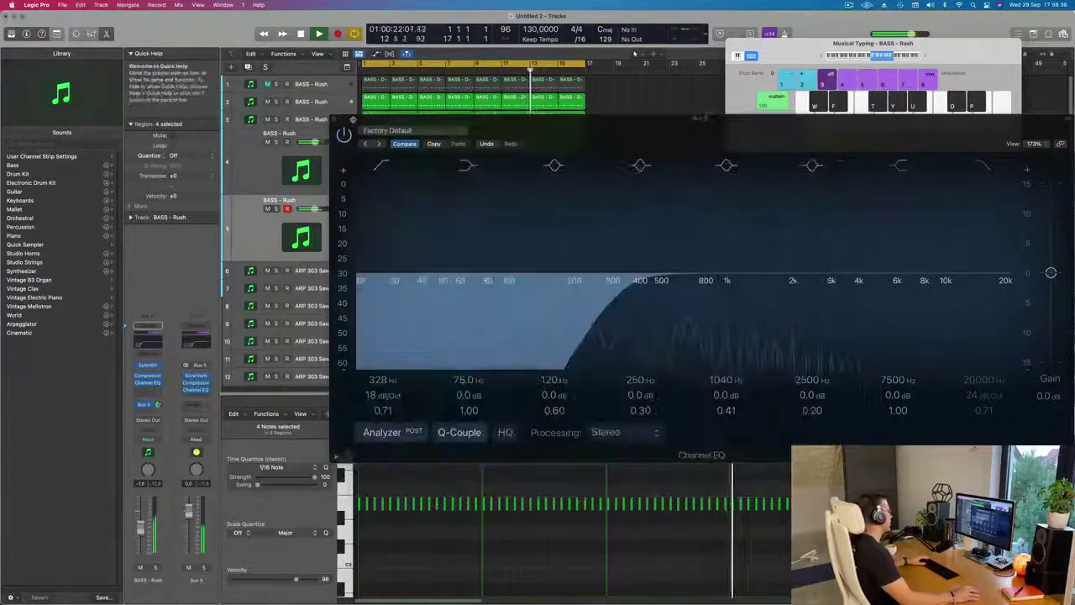
left_click(342, 120)
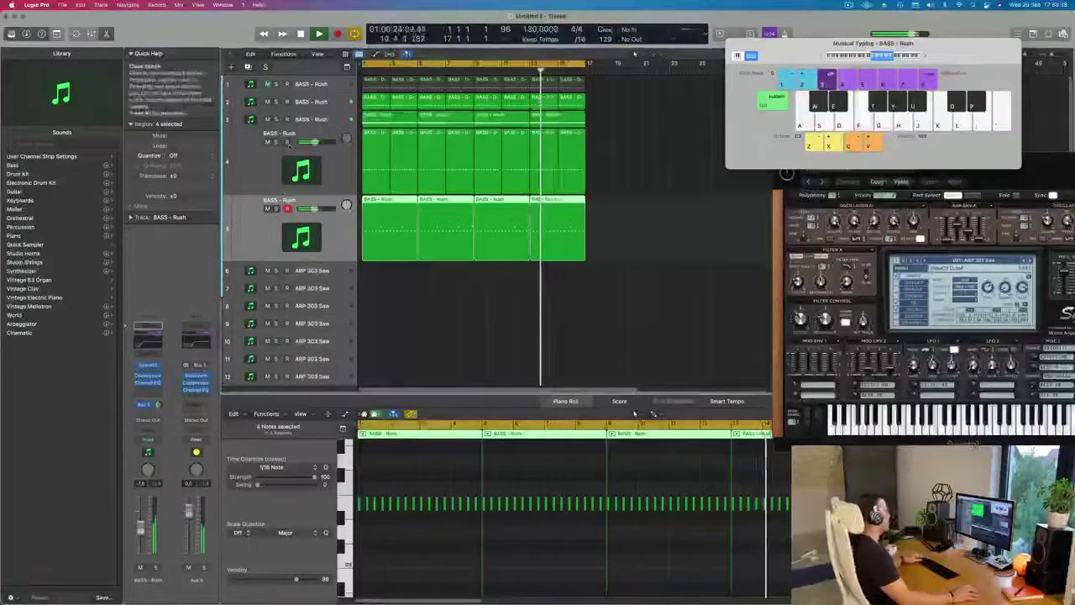
Duplicate the fifth BASS - Rush track with its settings as a new track below it
scroll(425, 287, "down", 5)
scroll(428, 285, "up", 4)
scroll(437, 287, "up", 1)
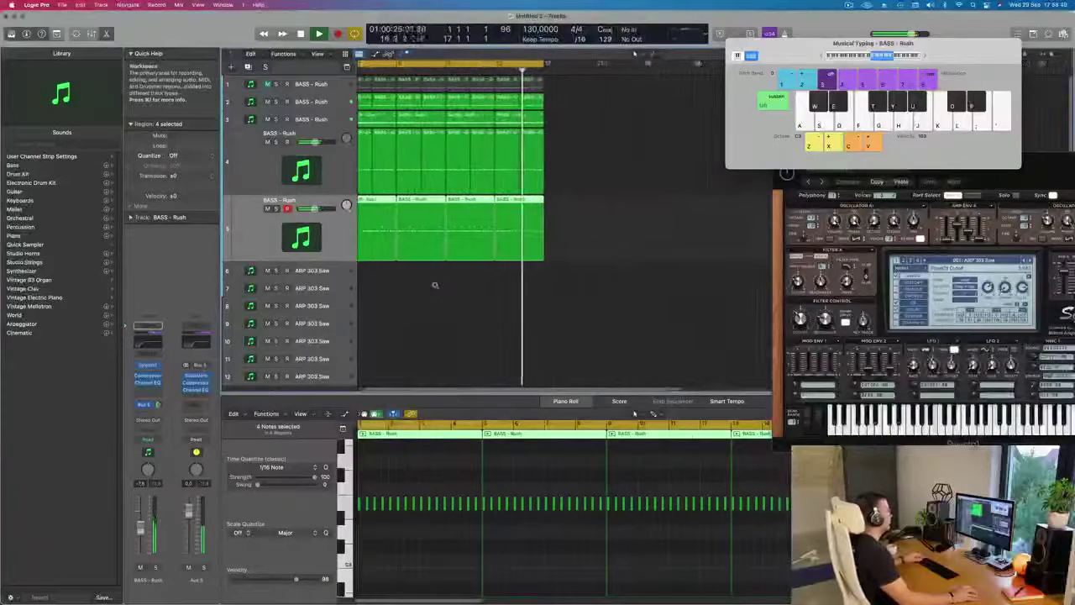
scroll(439, 283, "down", 1)
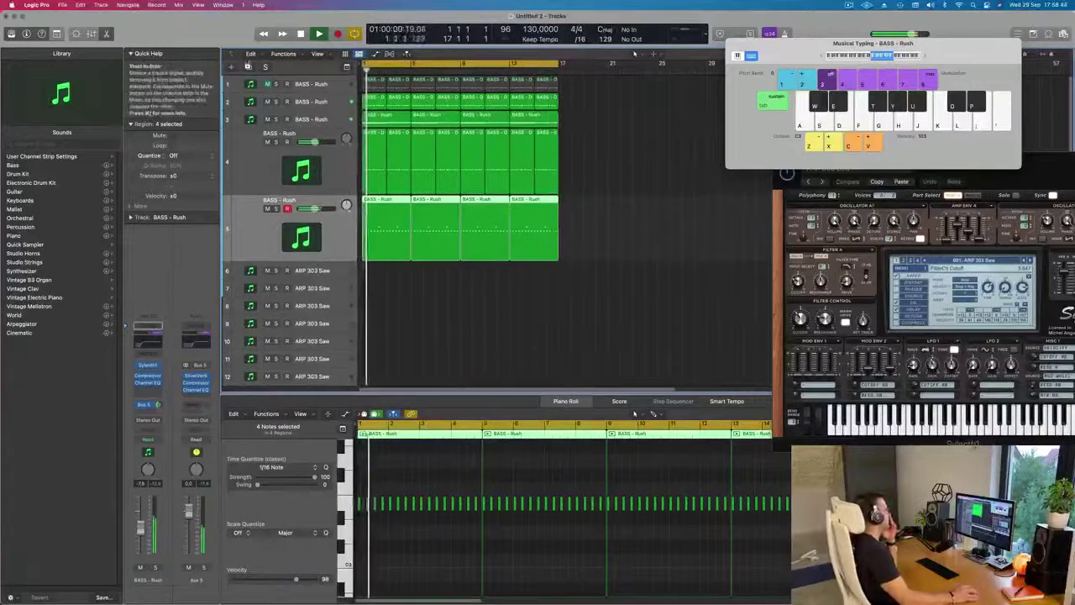
left_click(249, 66)
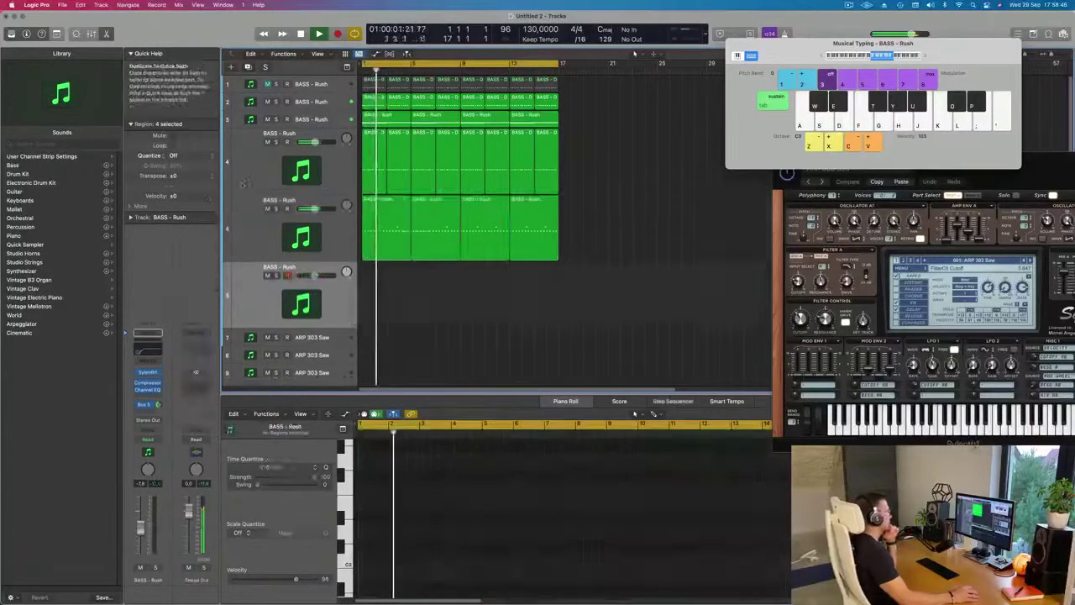
Copy the first region of the third BASS - Rush track to the start of the new sixth track
left_click(315, 119)
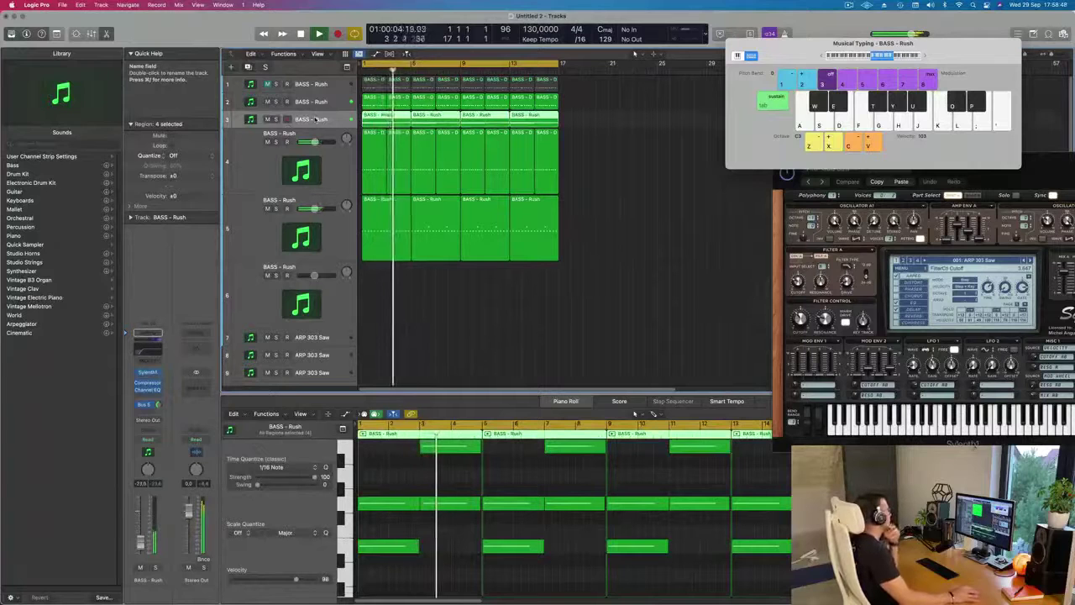
left_click(665, 164)
left_click(383, 119)
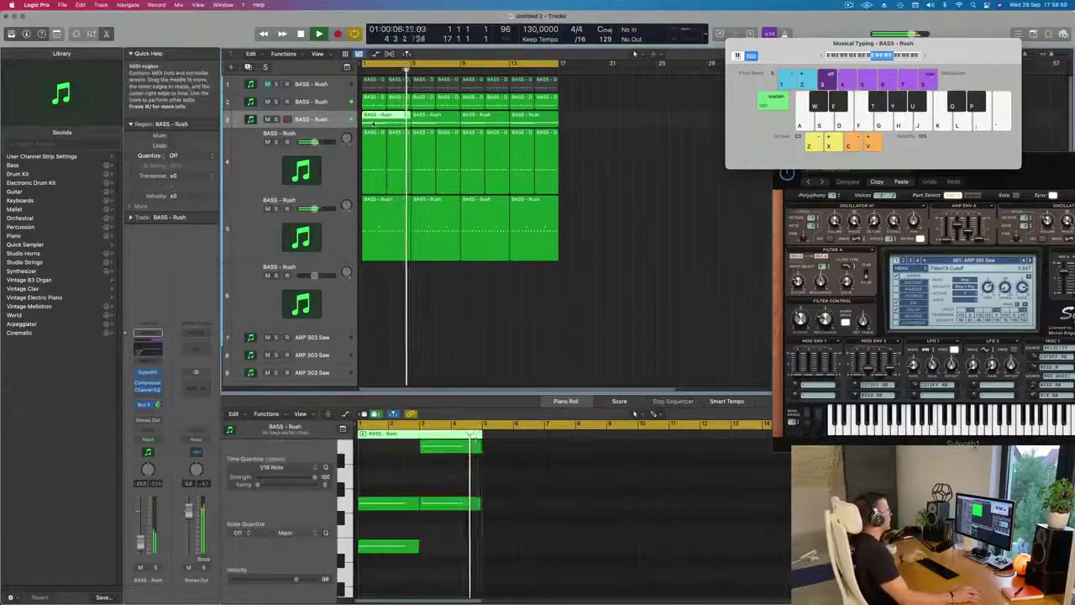
left_click_drag(382, 119, 376, 323)
Delete the lowest note and the second half's lower note from the copied region
scroll(391, 500, "up", 2)
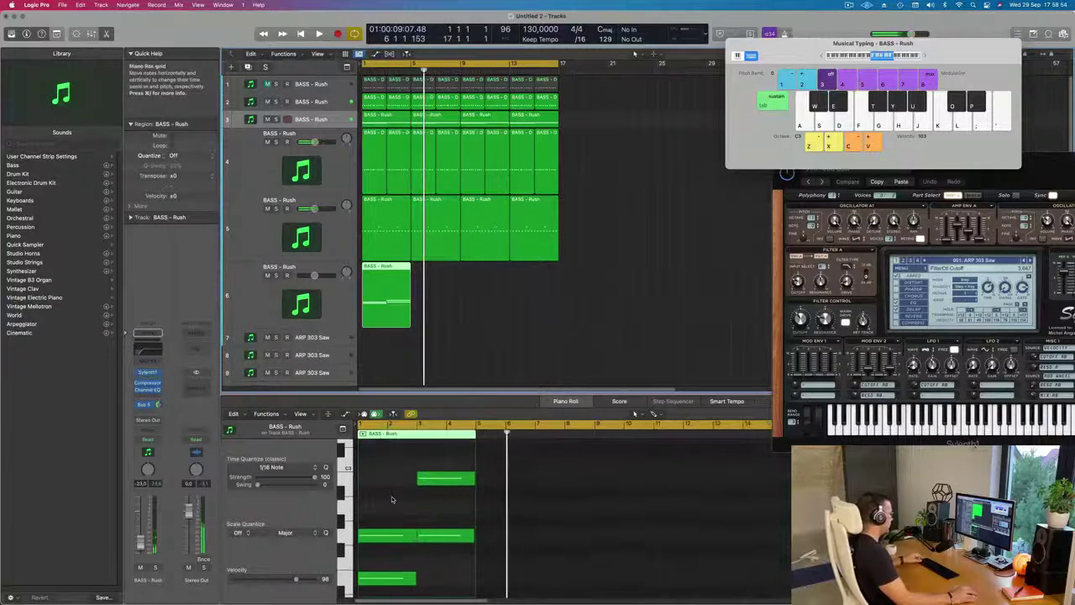
left_click(382, 557)
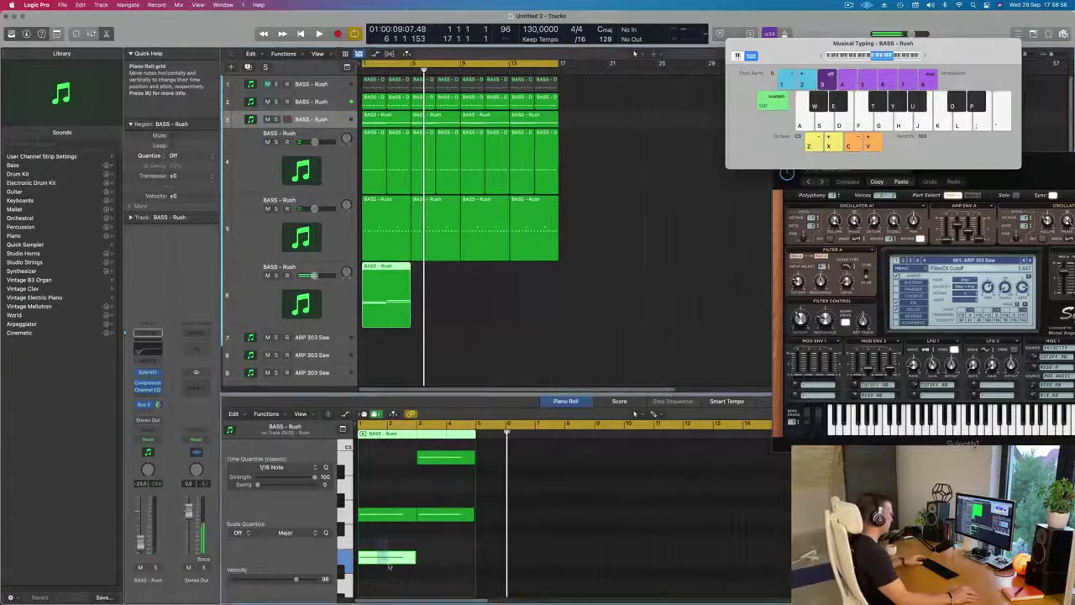
key("Delete")
left_click(446, 515)
key("Delete")
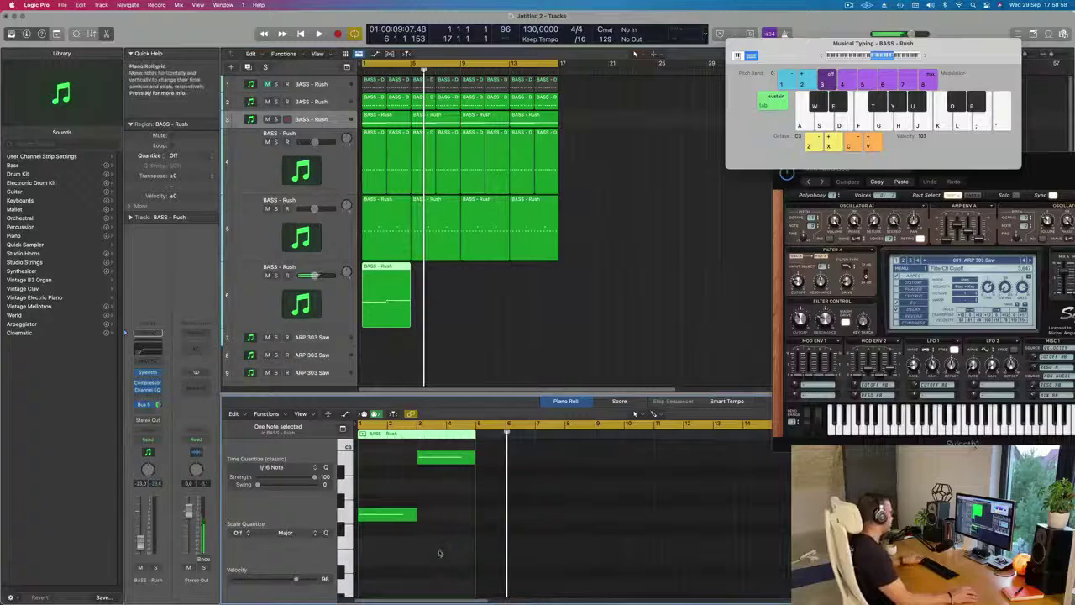
Open Sylenth1 on the sixth track and pull its Channel EQ low cut all the way down
key("Return")
left_click(319, 324)
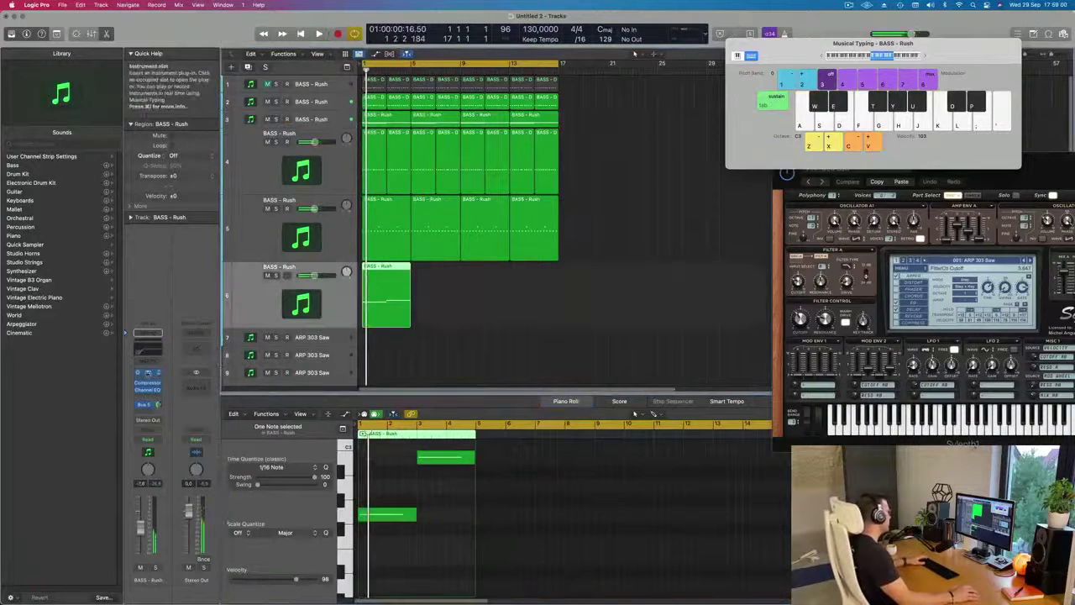
left_click(147, 373)
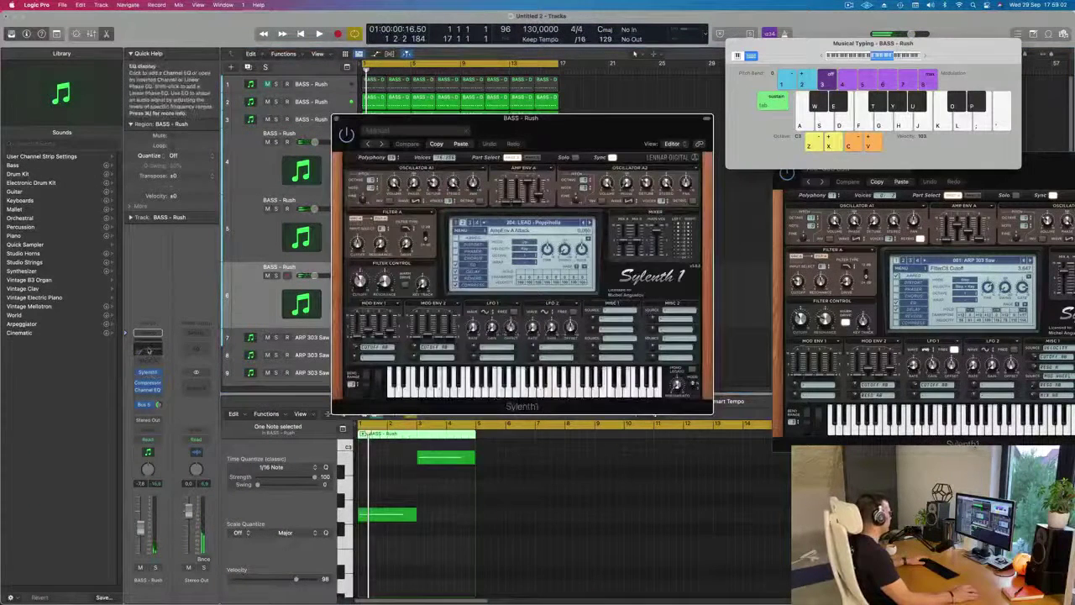
left_click(147, 389)
left_click_drag(546, 284, 322, 269)
left_click(333, 119)
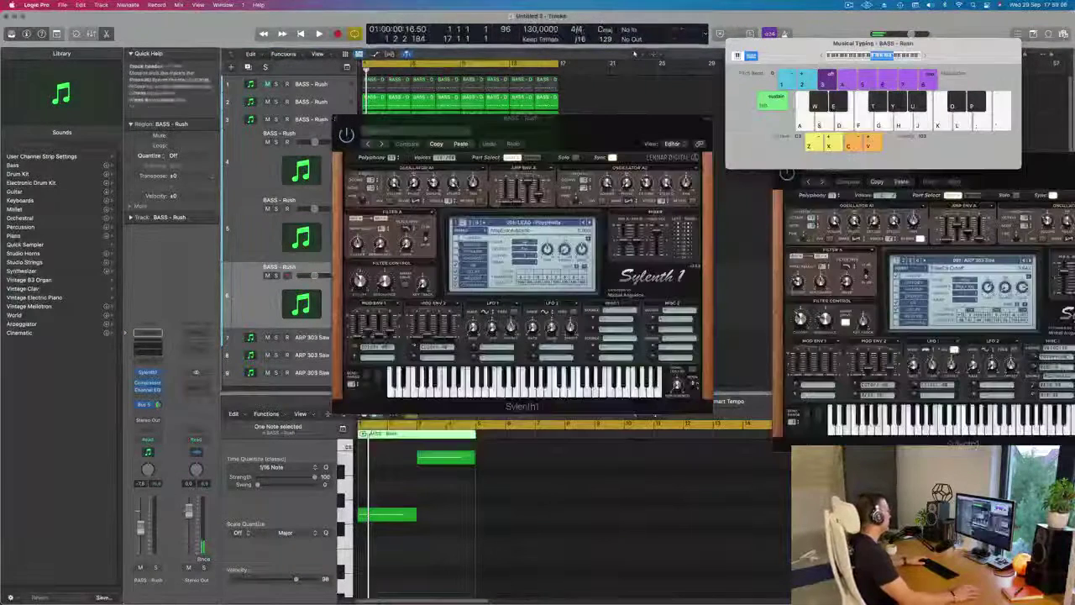
Play the new track and try the BASS - Tonight Bass preset in its Sylenth1
key("space")
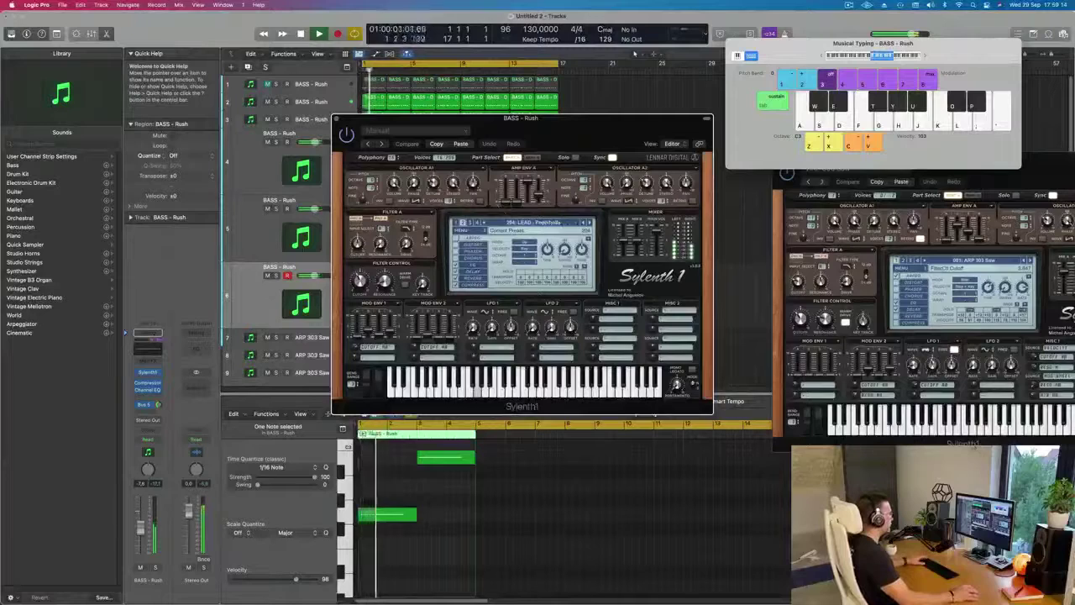
left_click(529, 222)
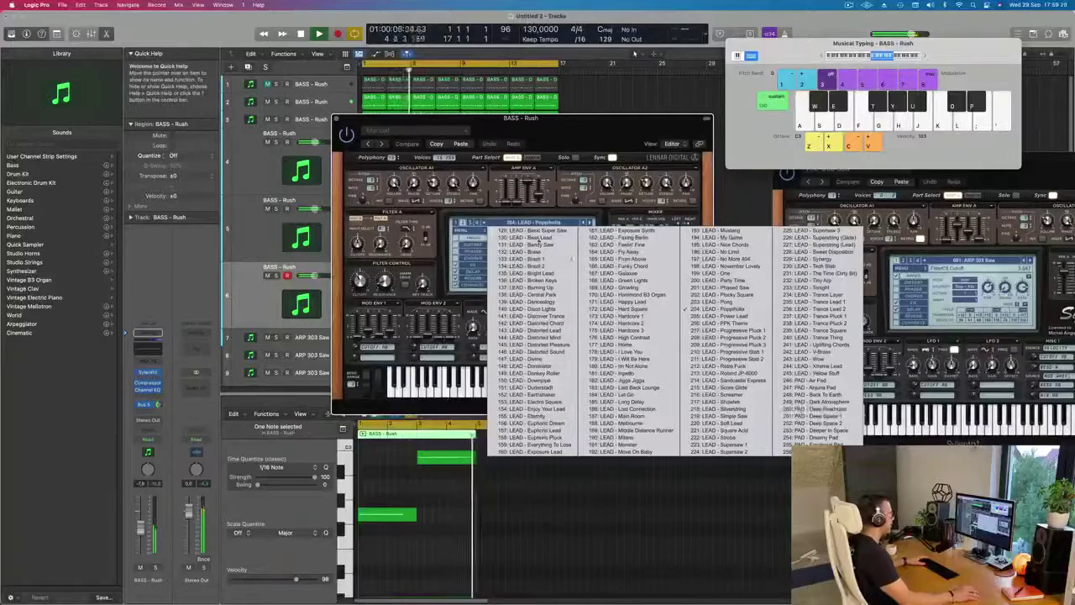
left_click(456, 223)
left_click(456, 222)
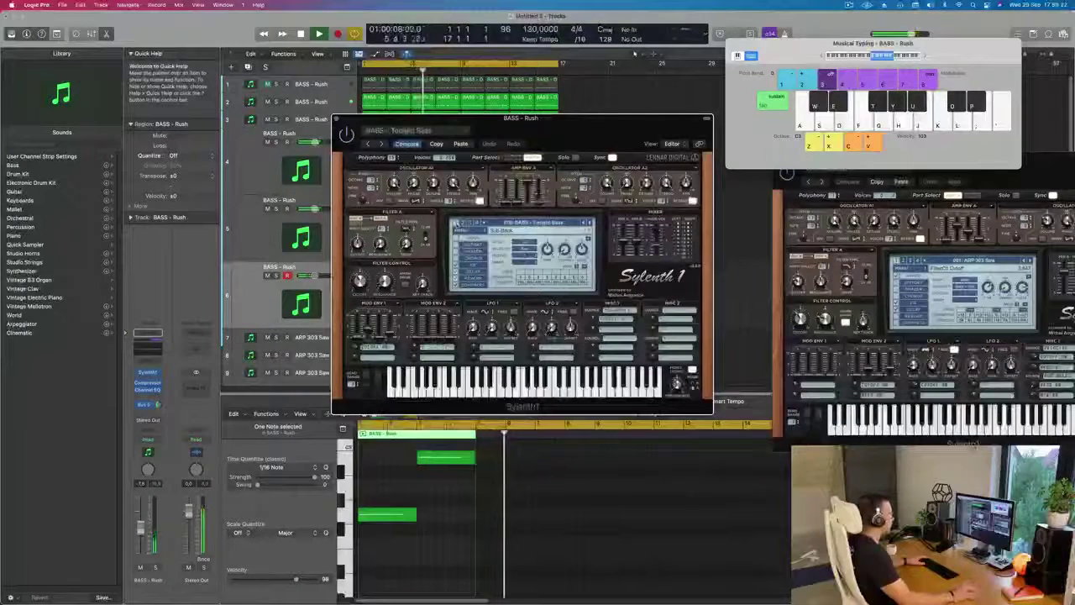
Load the FX - 90's Swoosh preset in the sixth track's Sylenth1 and move the plug-in window aside
left_click(516, 223)
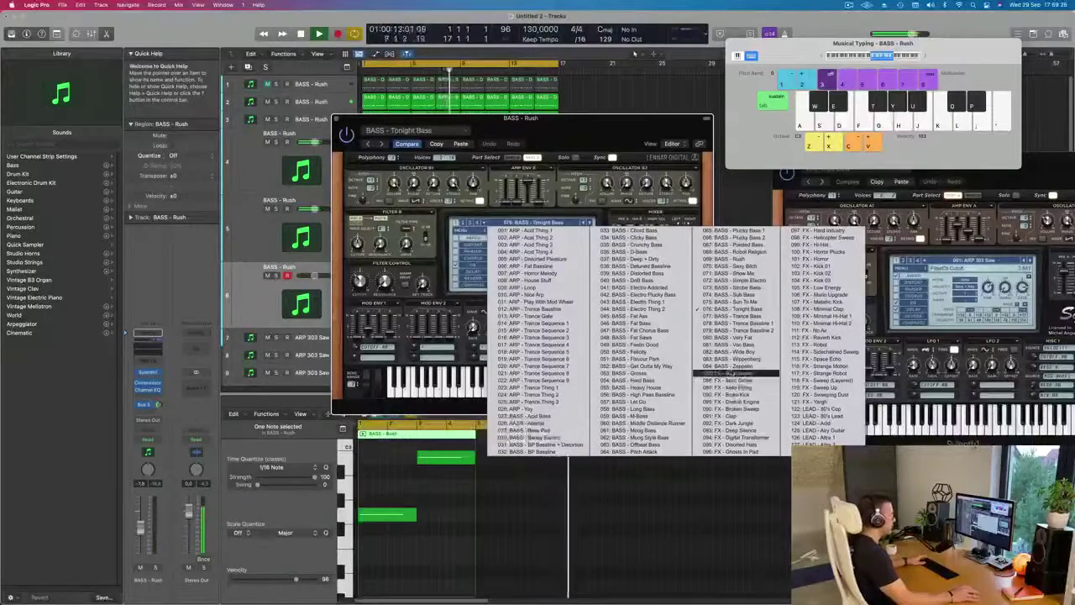
left_click(731, 373)
key("space")
left_click_drag(613, 132, 592, 160)
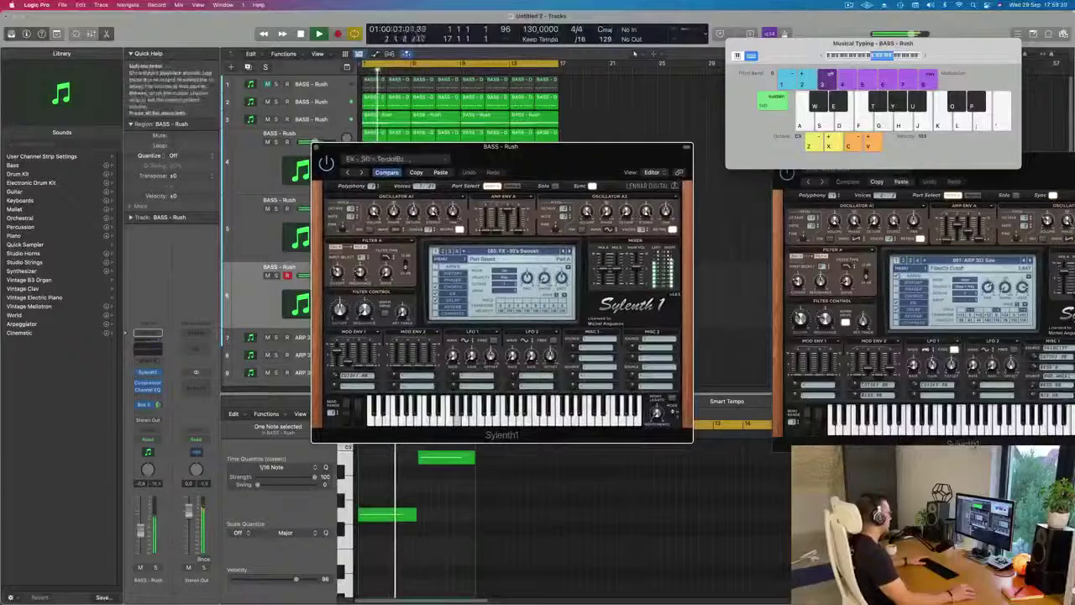
Audition the FX presets from Alien Drone onward through Low Energy in the sixth track's Sylenth1 during playback
left_click(569, 251)
key("space")
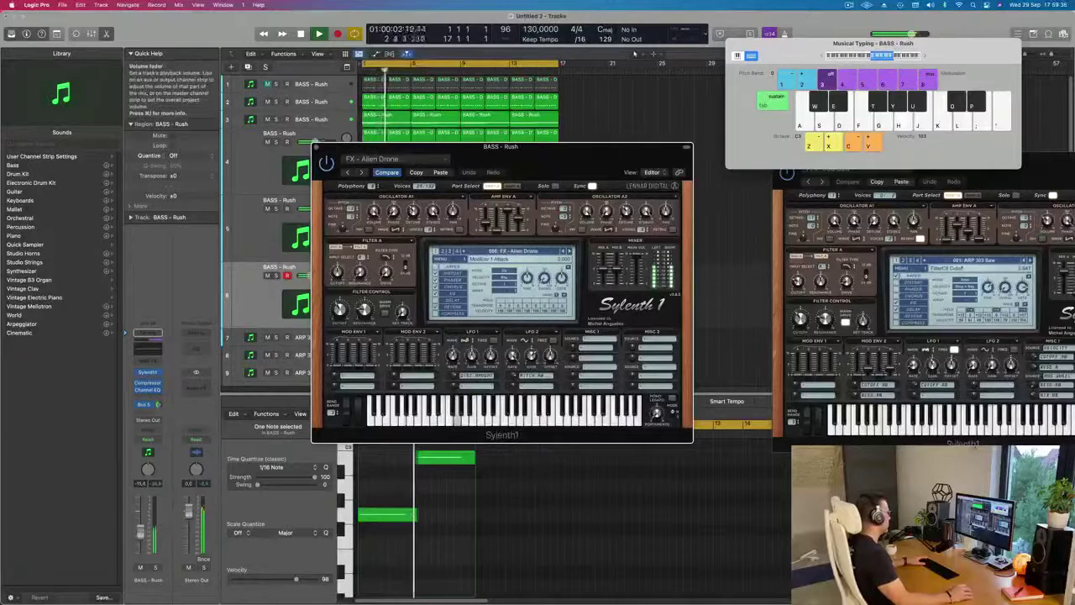
key("space")
left_click(569, 252)
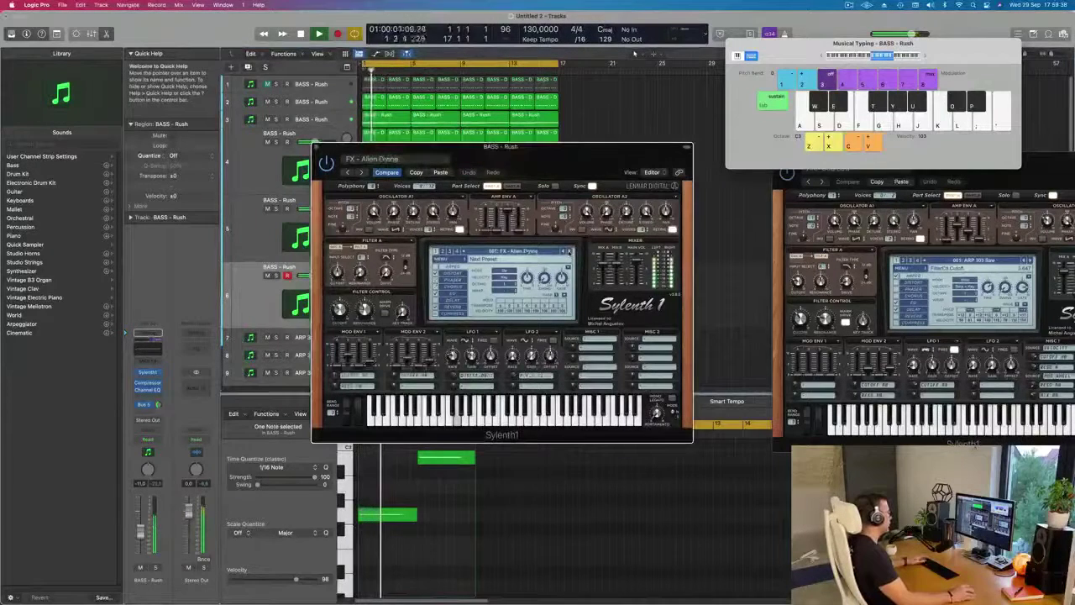
left_click(569, 251)
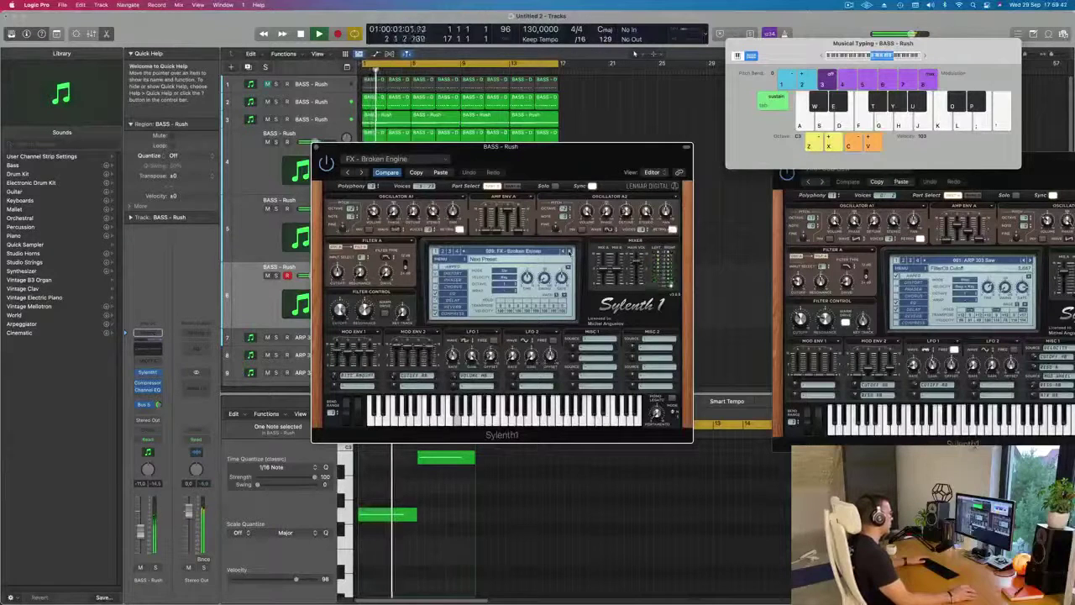
left_click(569, 251)
left_click(568, 251)
left_click(568, 251)
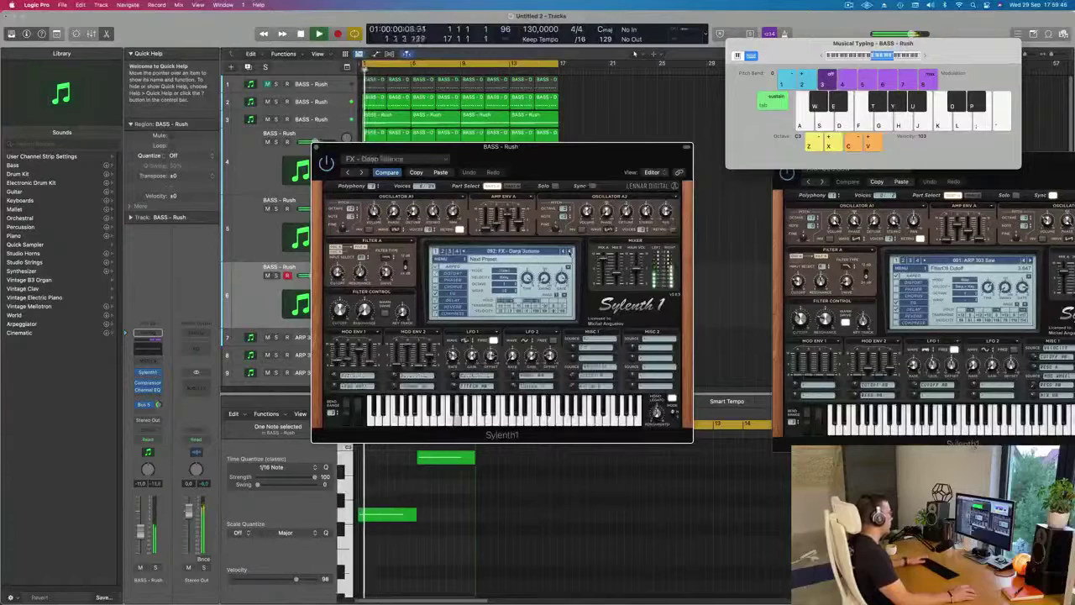
left_click(569, 251)
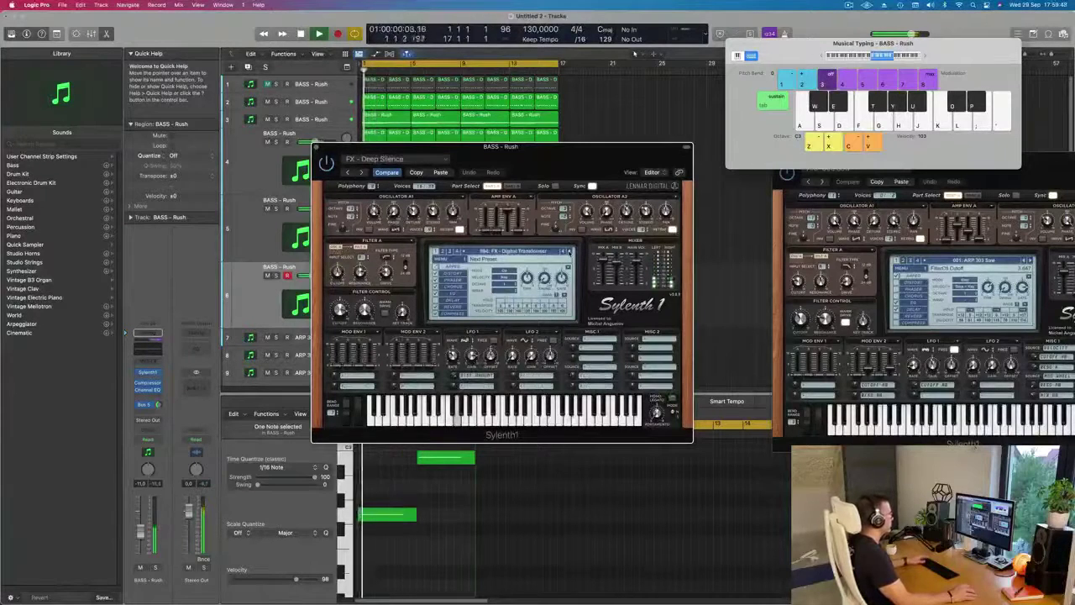
left_click(569, 251)
left_click(569, 251)
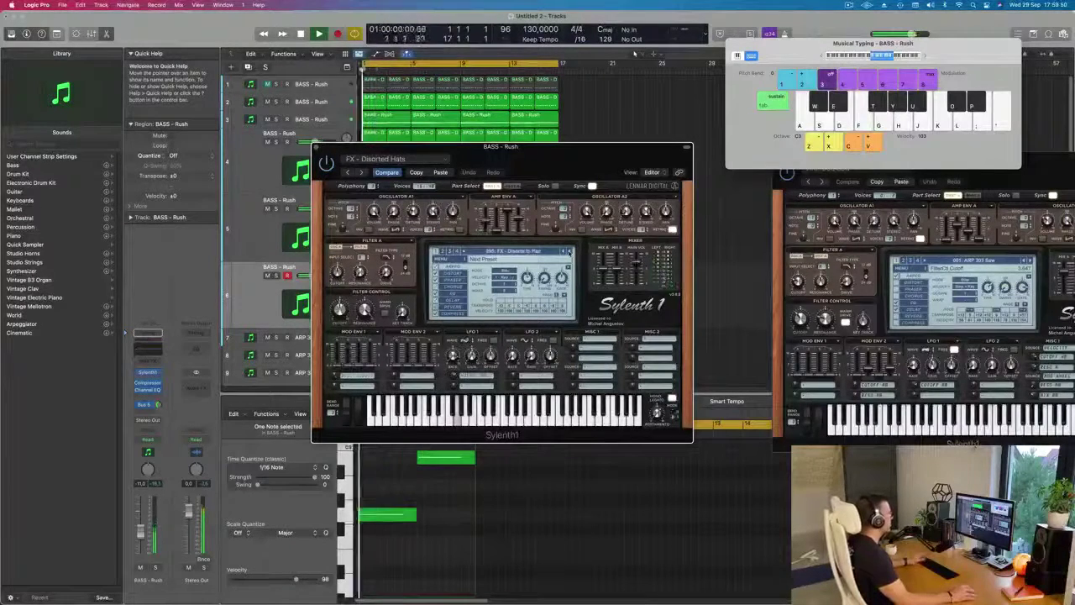
left_click(569, 251)
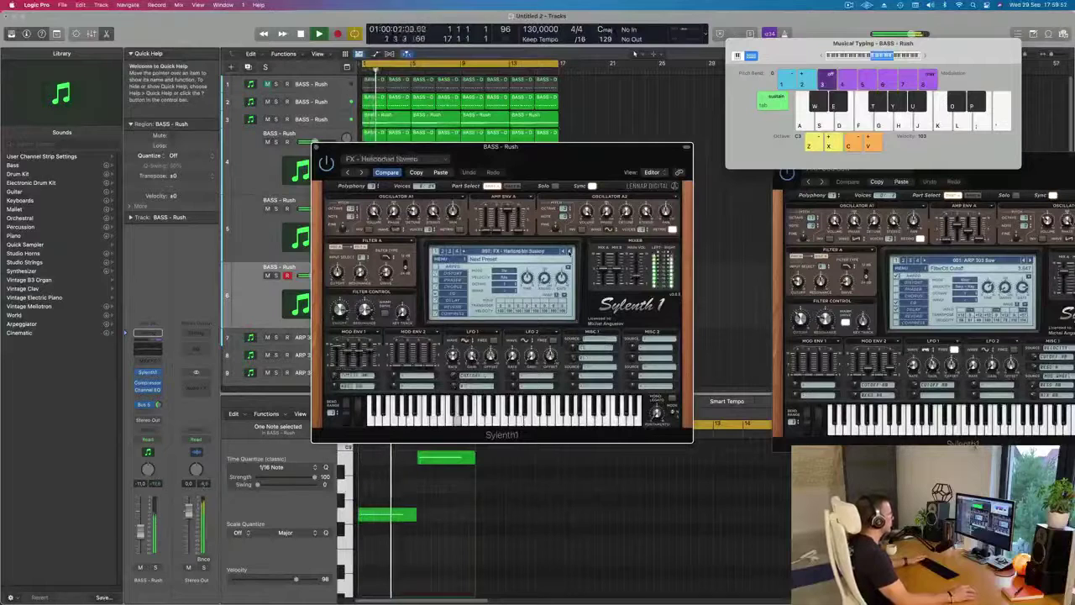
left_click(569, 251)
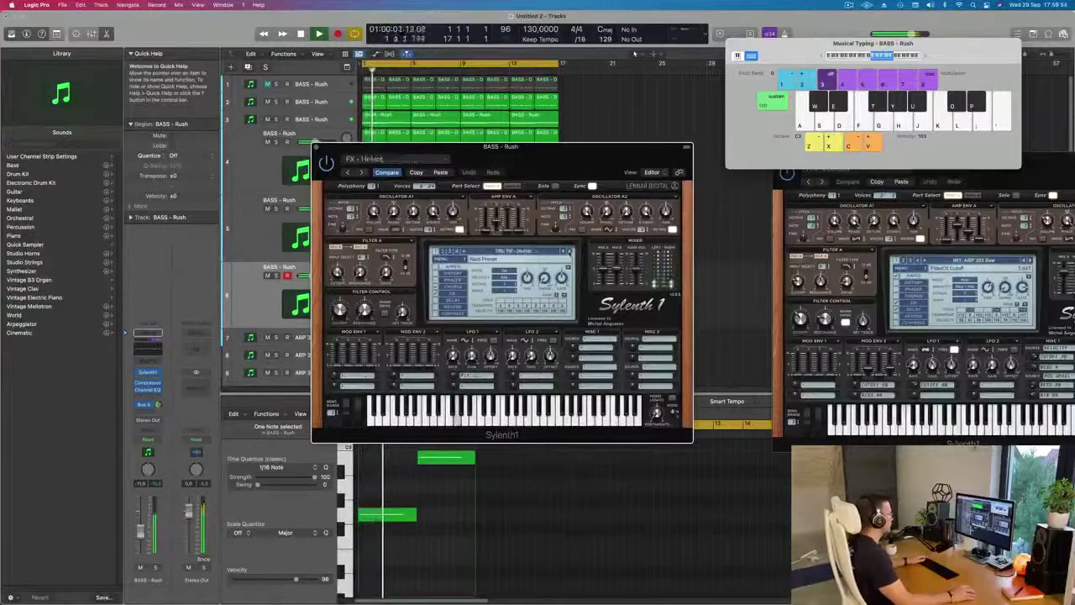
left_click(569, 251)
left_click(569, 251)
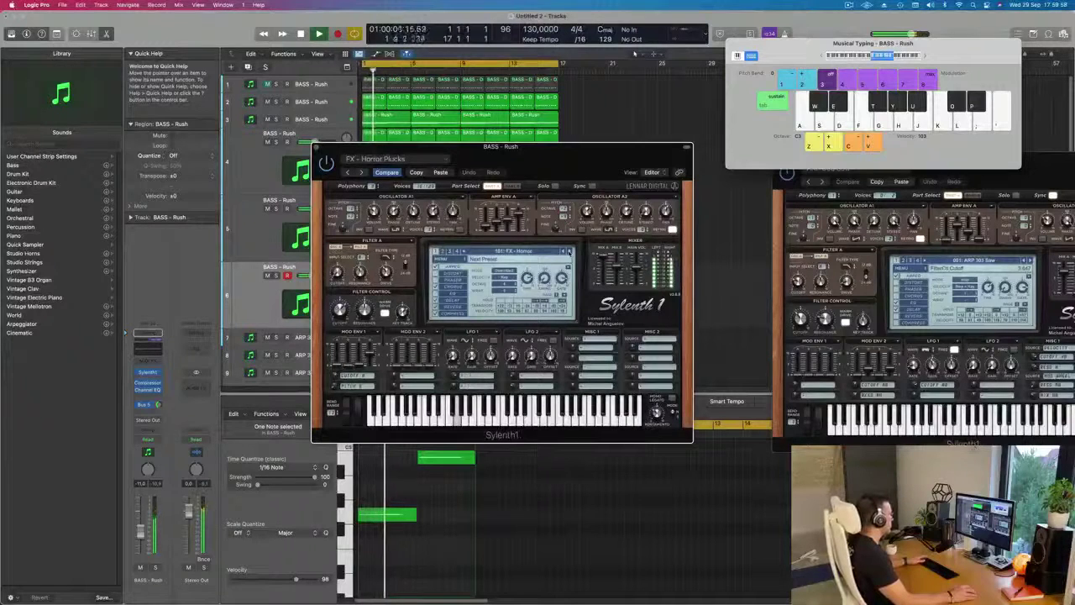
left_click(569, 251)
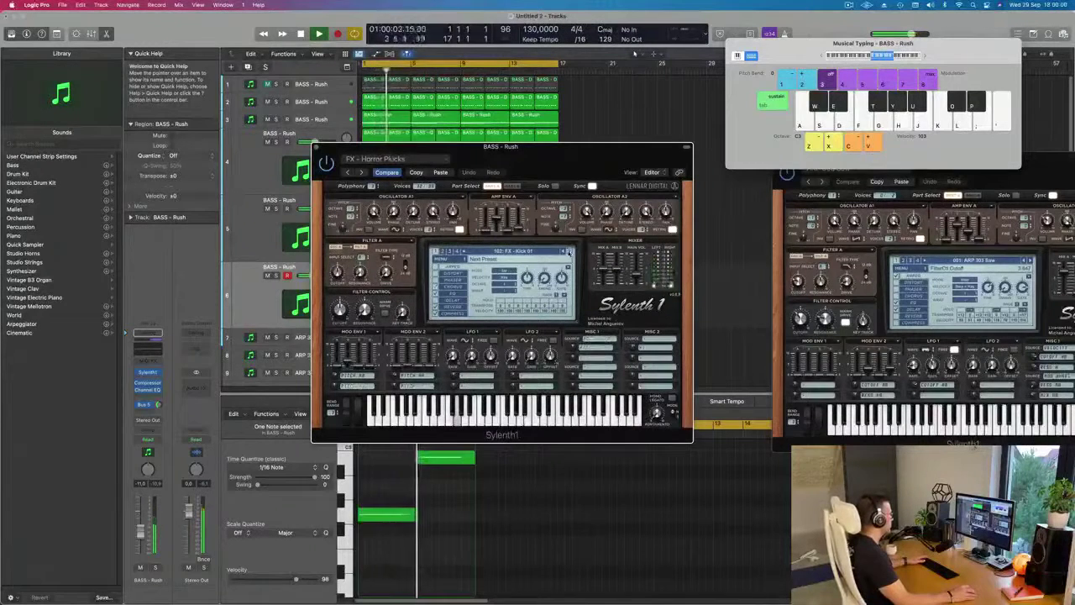
left_click(569, 251)
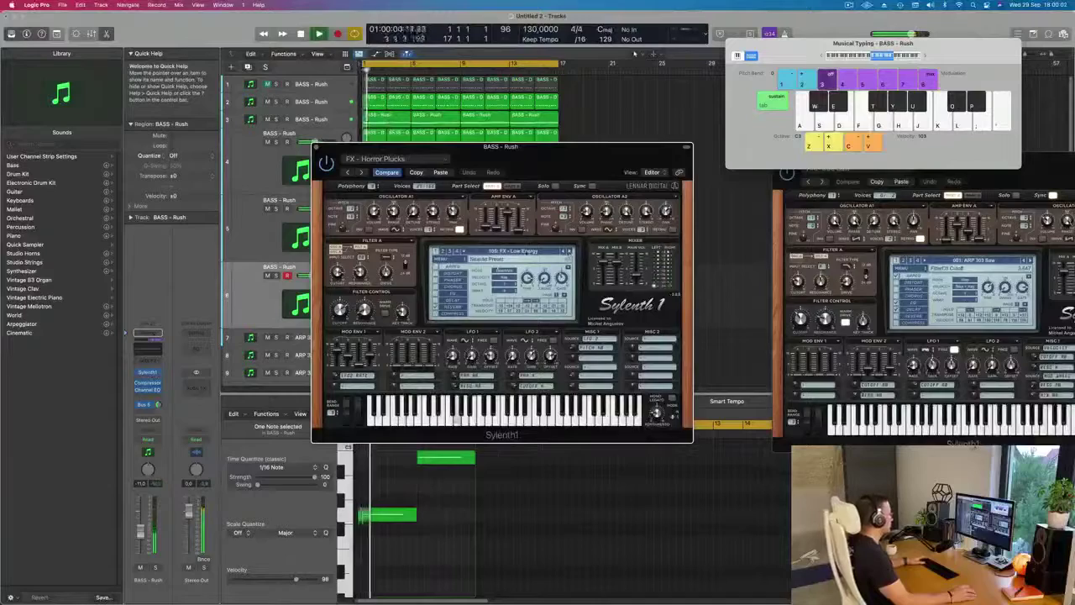
Try the FX - Yargh preset in the sixth track's Sylenth1 and raise the track's volume
left_click(526, 251)
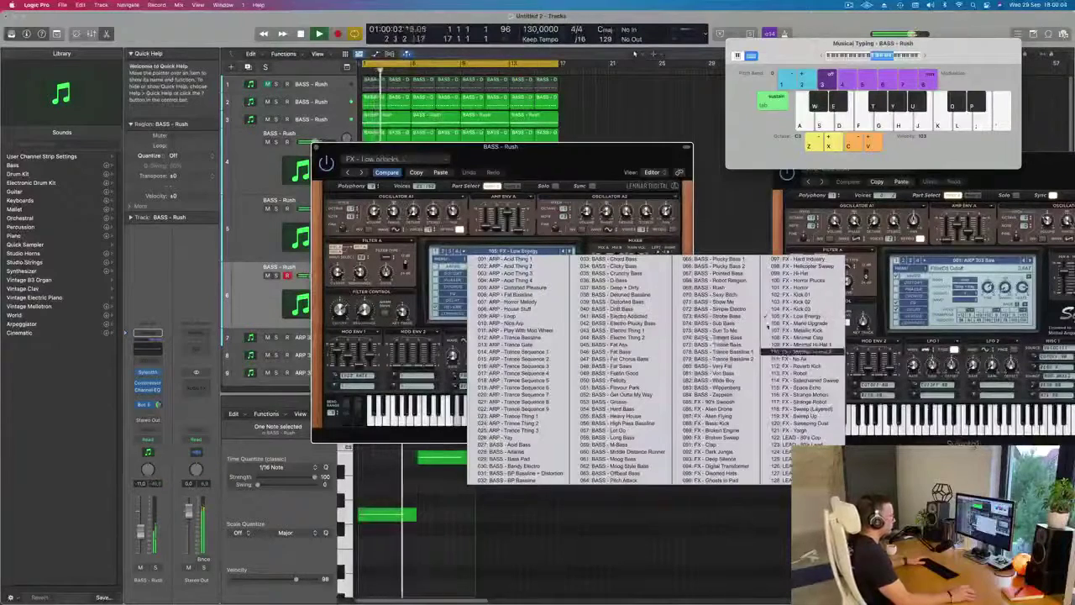
left_click(821, 434)
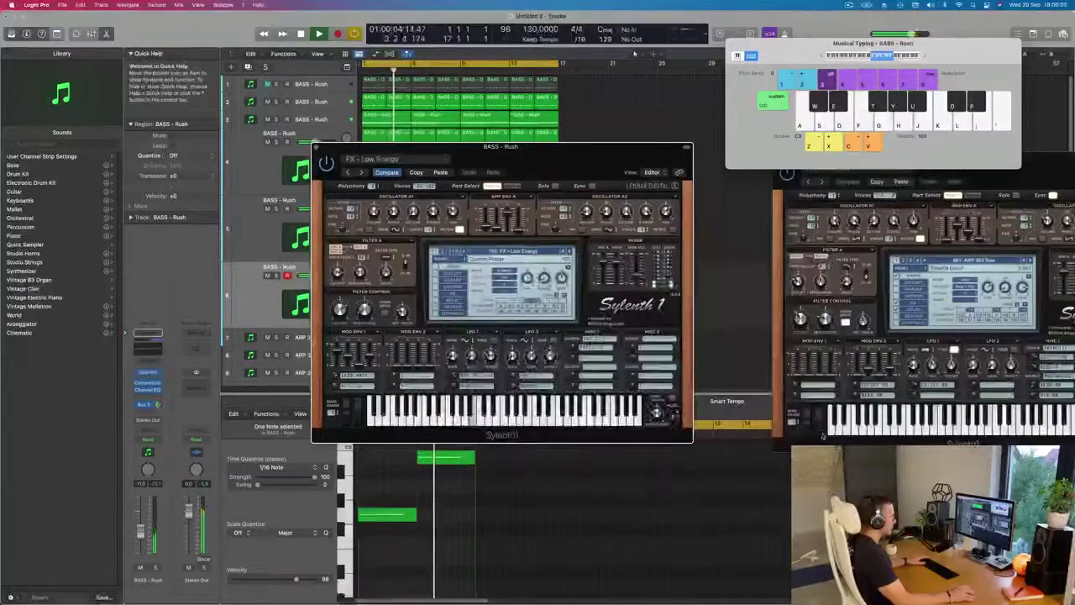
left_click_drag(594, 160, 651, 163)
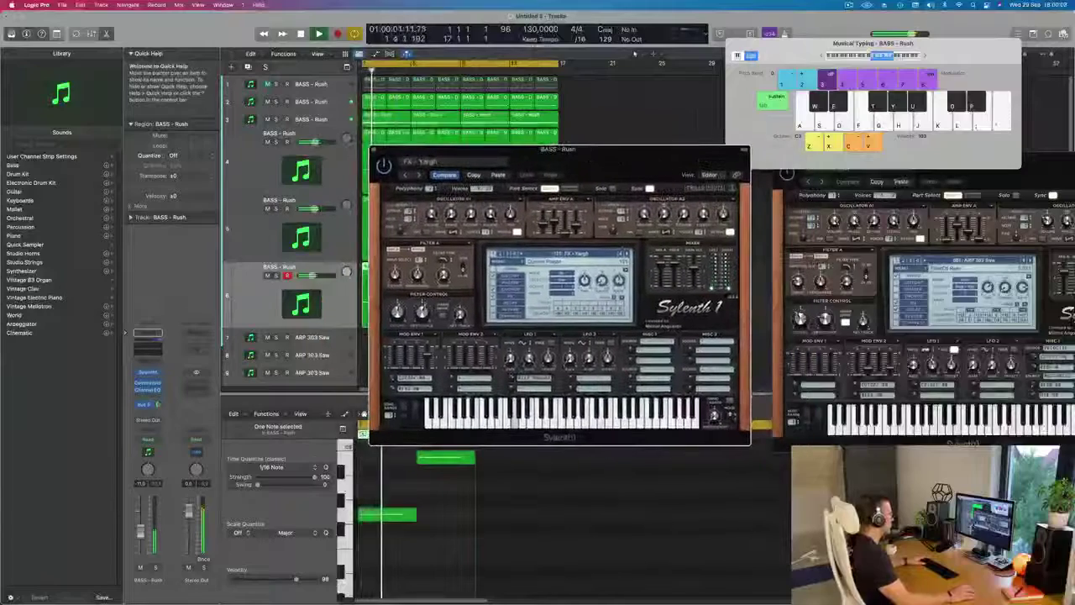
left_click_drag(141, 531, 142, 526)
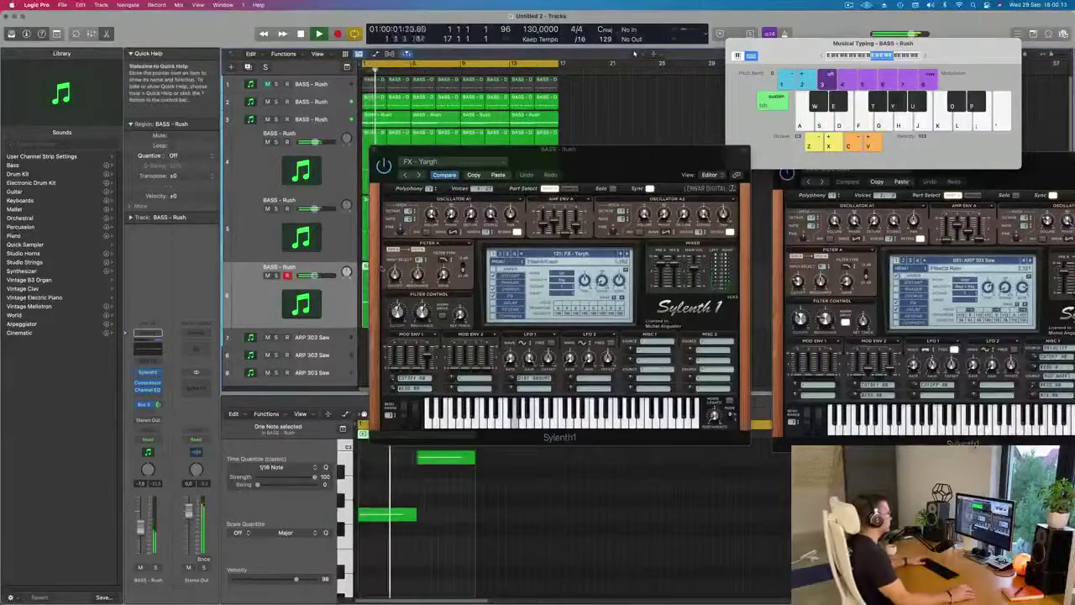
Compare the presets just before FX - Yargh and load FX - Sweeping Dust in the sixth track's Sylenth1
left_click_drag(626, 164, 701, 202)
left_click(695, 296)
key("space")
key("space")
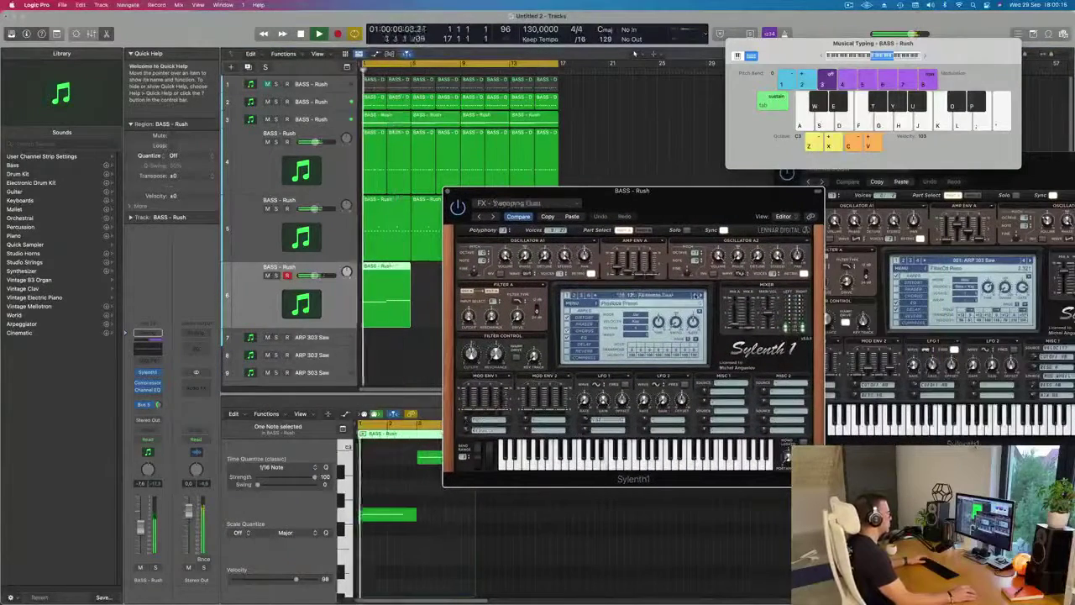
left_click(697, 296)
key("space")
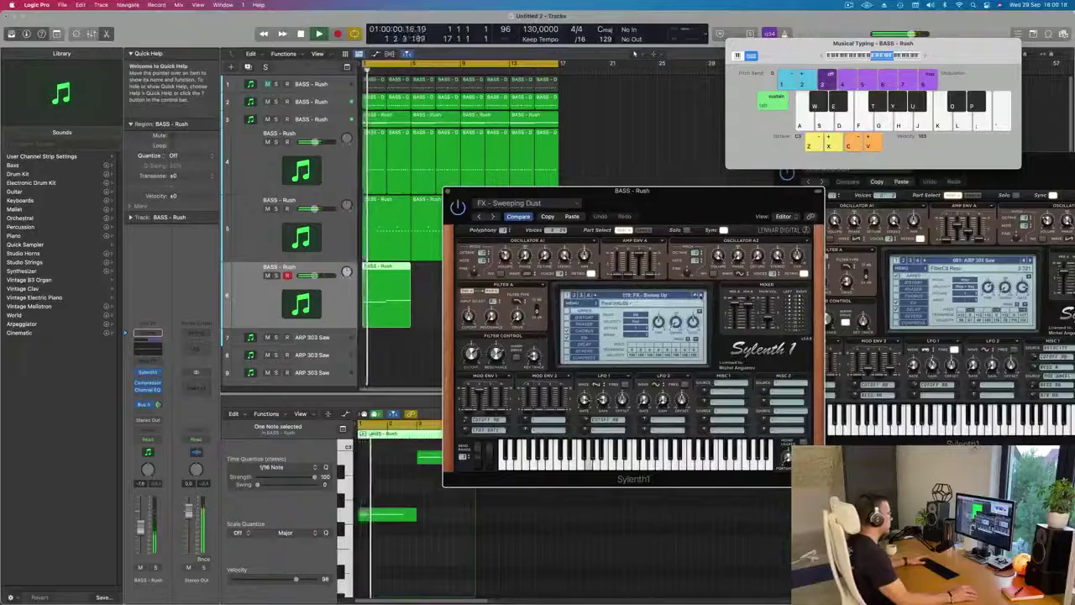
left_click(696, 296)
key("space")
Lower the sixth track's volume to about -14 dB and move the plug-in window clear of the regions
left_click_drag(684, 215, 715, 195)
left_click_drag(140, 528, 140, 537)
key("space")
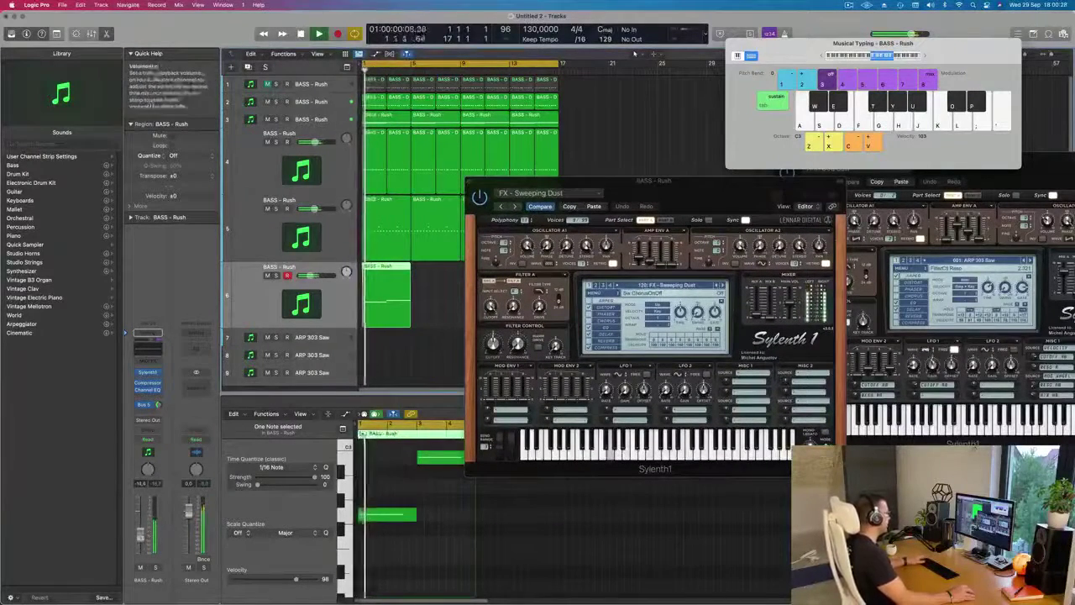
left_click_drag(544, 182, 780, 192)
key("space")
key("space")
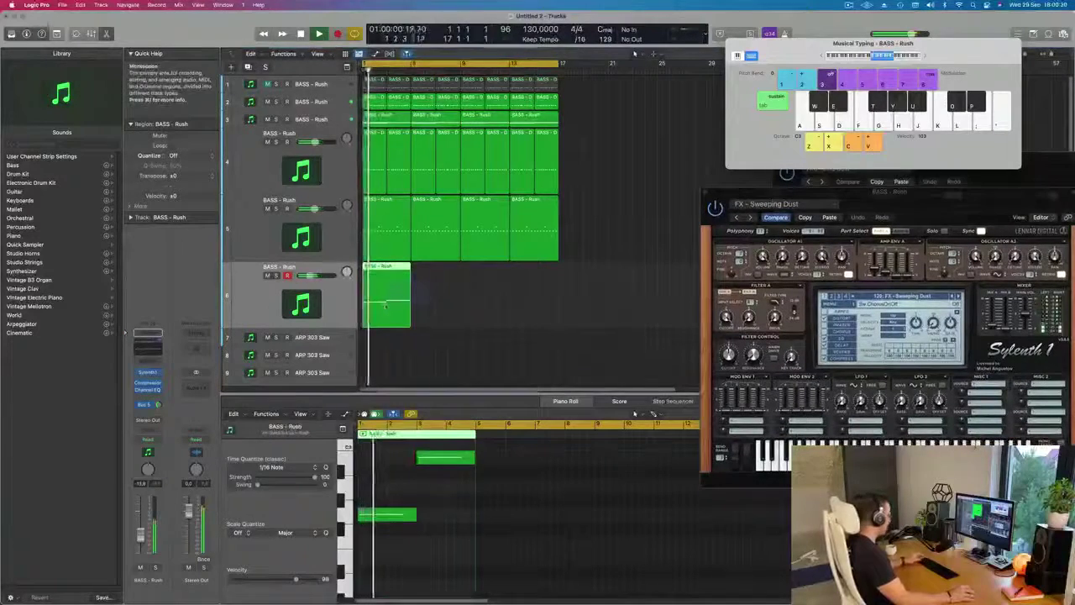
Repeat the sixth track's region three times so it fills the cycle range up to bar 17
key("super+r")
key("super+r")
key("super+r")
key("super+r")
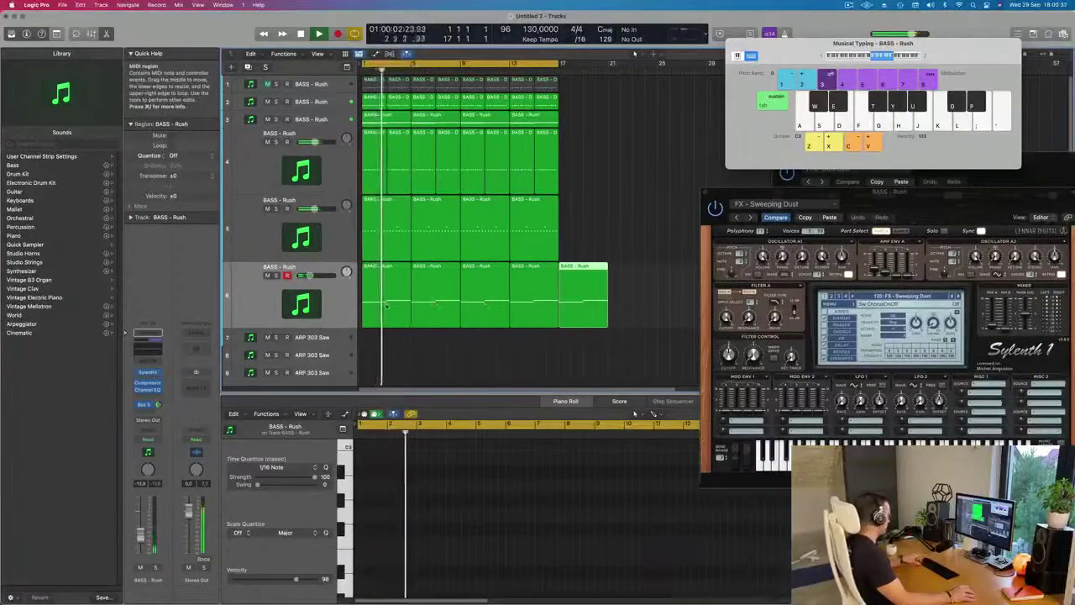
key("super+z")
Duplicate the sixth track with its settings and fill the new track with its first region plus three repeats
left_click(256, 299)
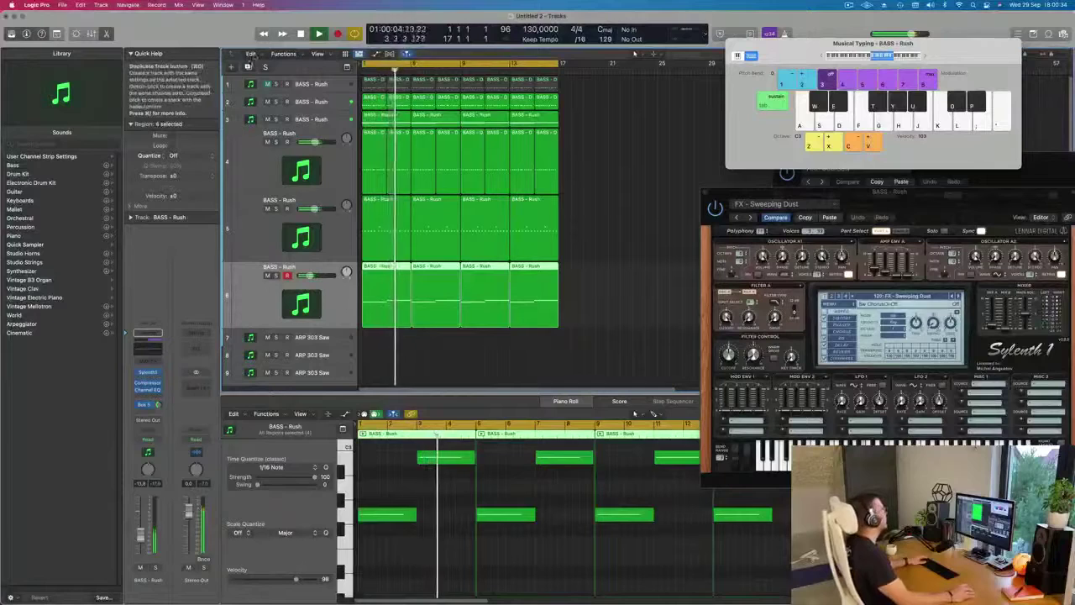
left_click(248, 66)
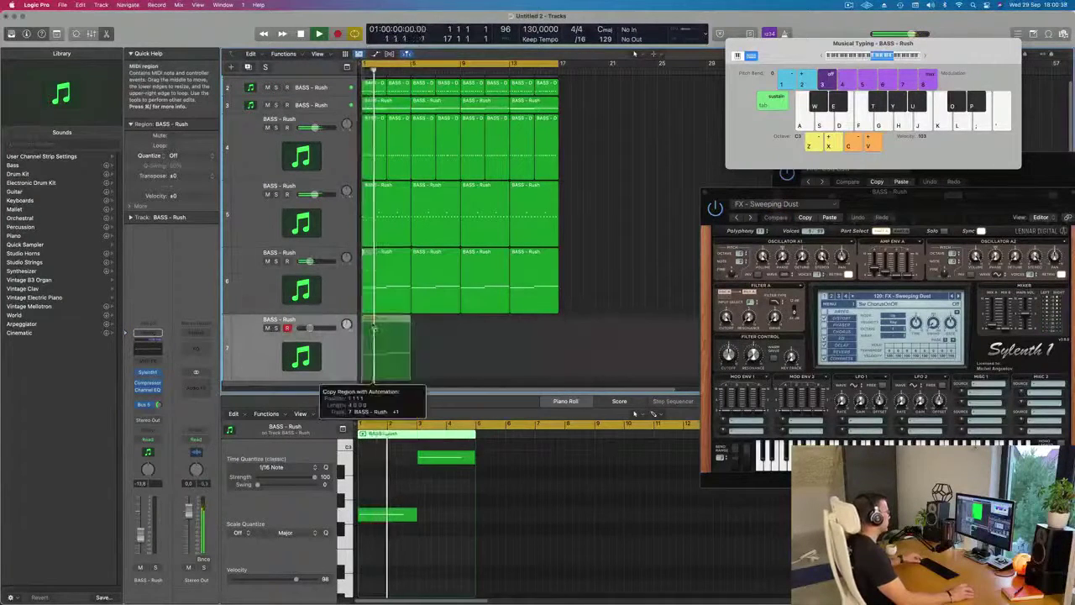
key("super+r")
key("super+r")
key("super+r")
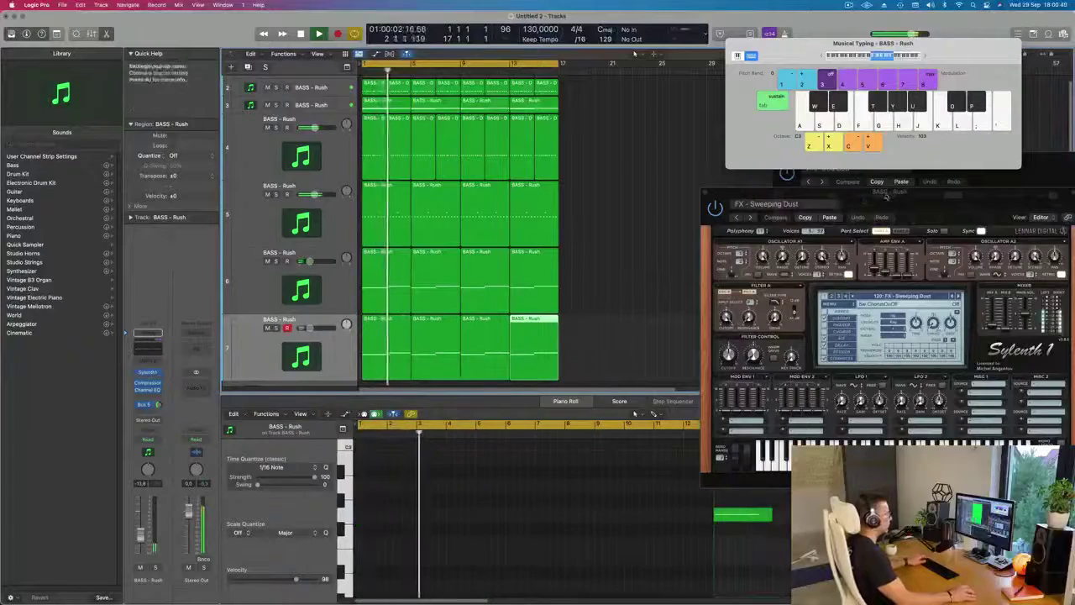
left_click(254, 359)
key("Return")
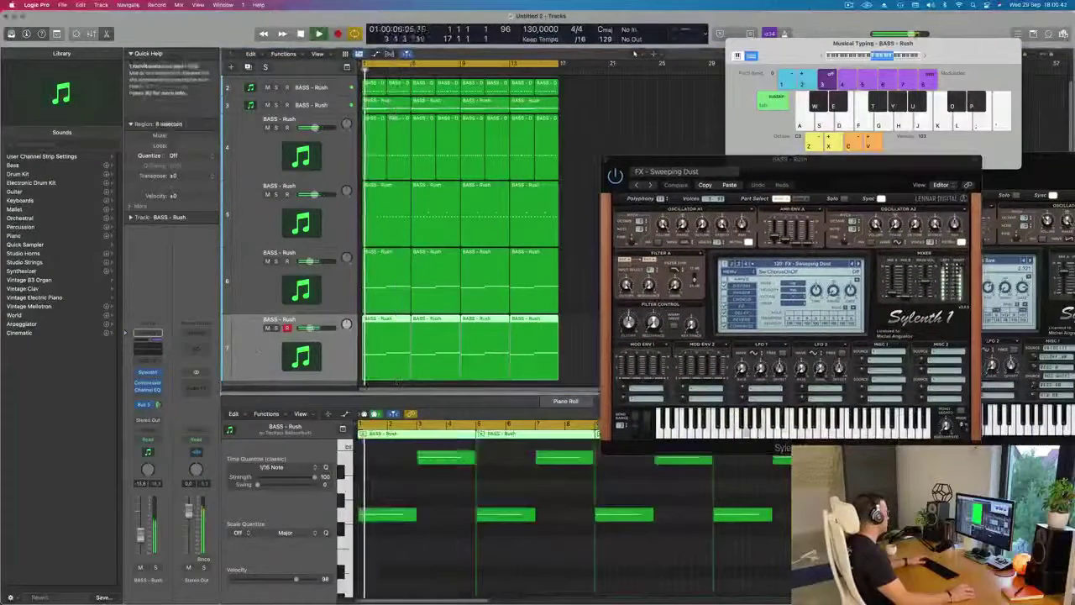
Open the seventh track's Sylenth1 and audition the presets from FX - Sweeping Dust back to FX - Strange Robot
left_click(148, 374)
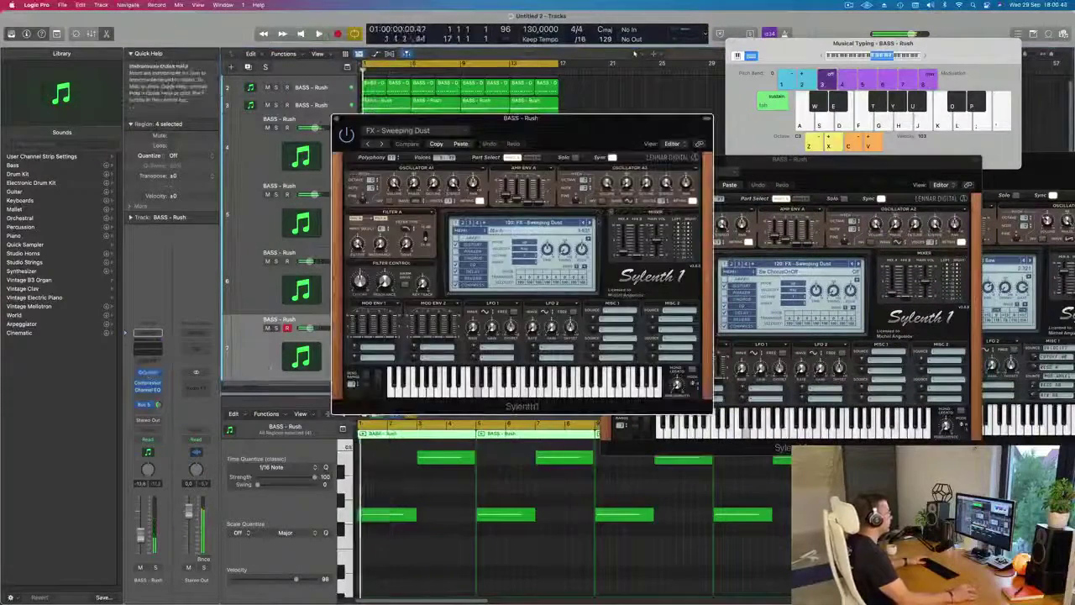
left_click(584, 223)
left_click(585, 224)
left_click(585, 224)
left_click(585, 223)
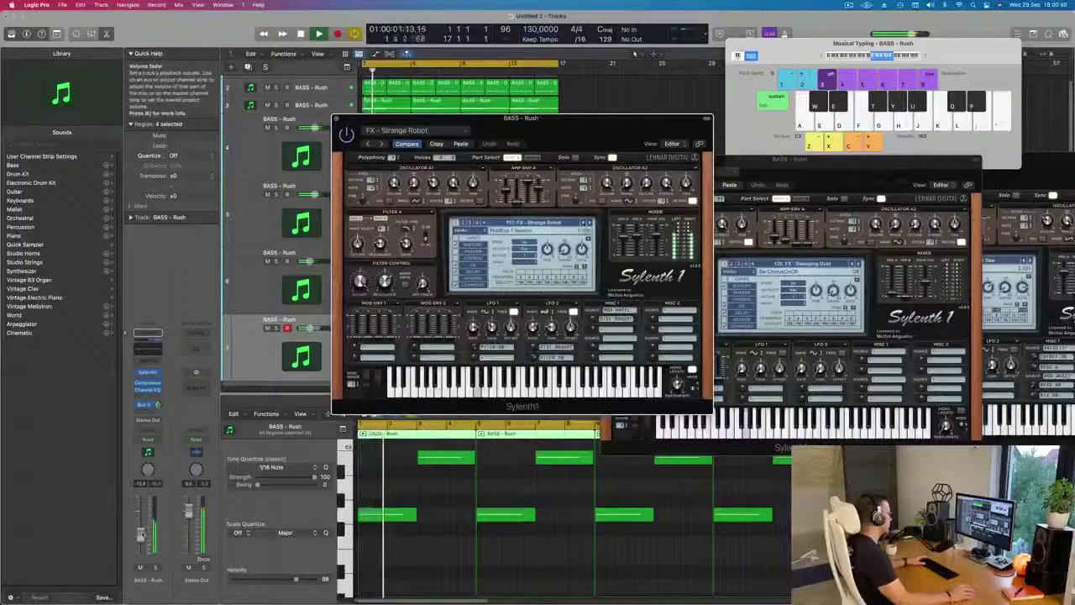
key("space")
key("space")
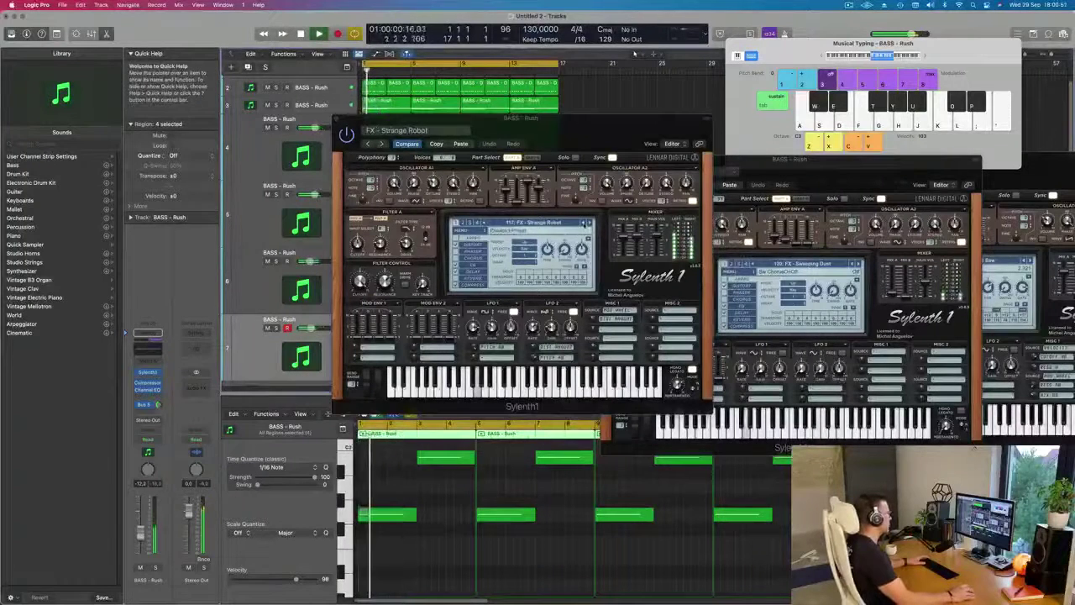
Audition the FX presets from Strange Motion back to Low Energy in the seventh track's Sylenth1
left_click(586, 222)
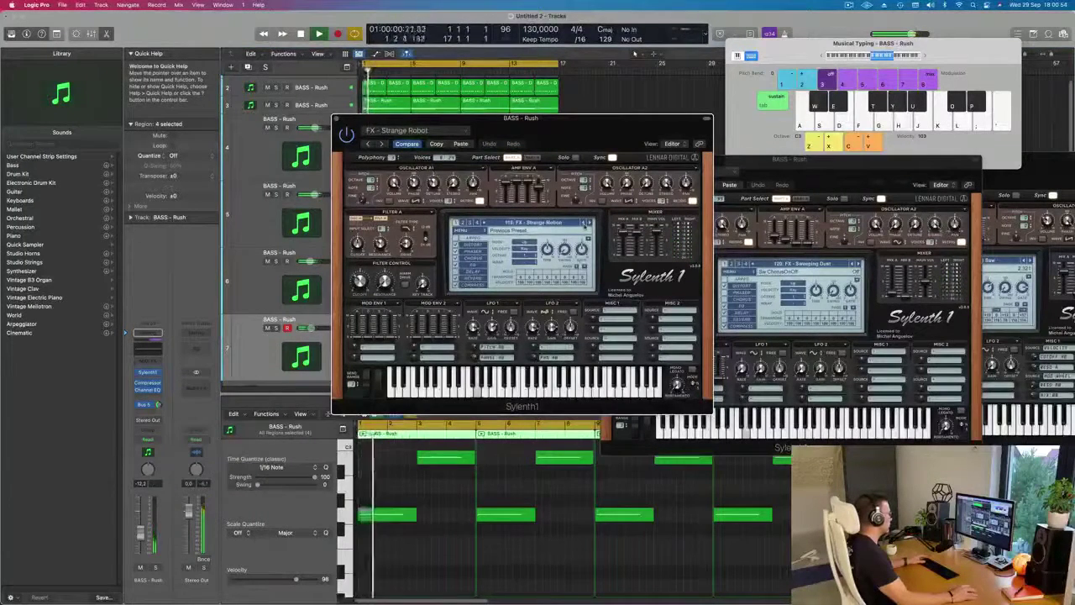
left_click(586, 224)
left_click(586, 223)
left_click(584, 224)
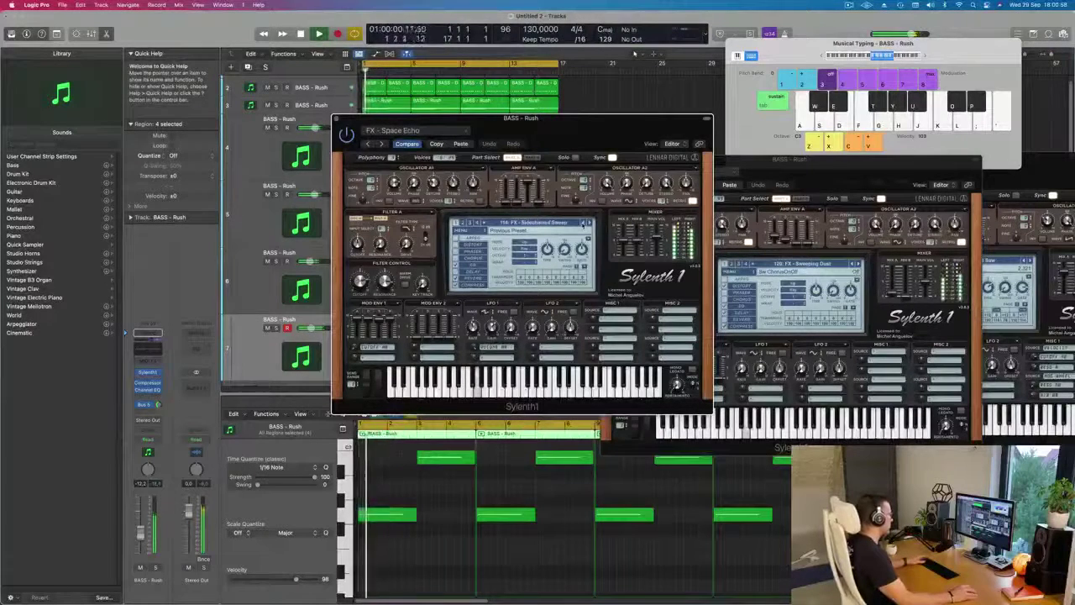
left_click(583, 223)
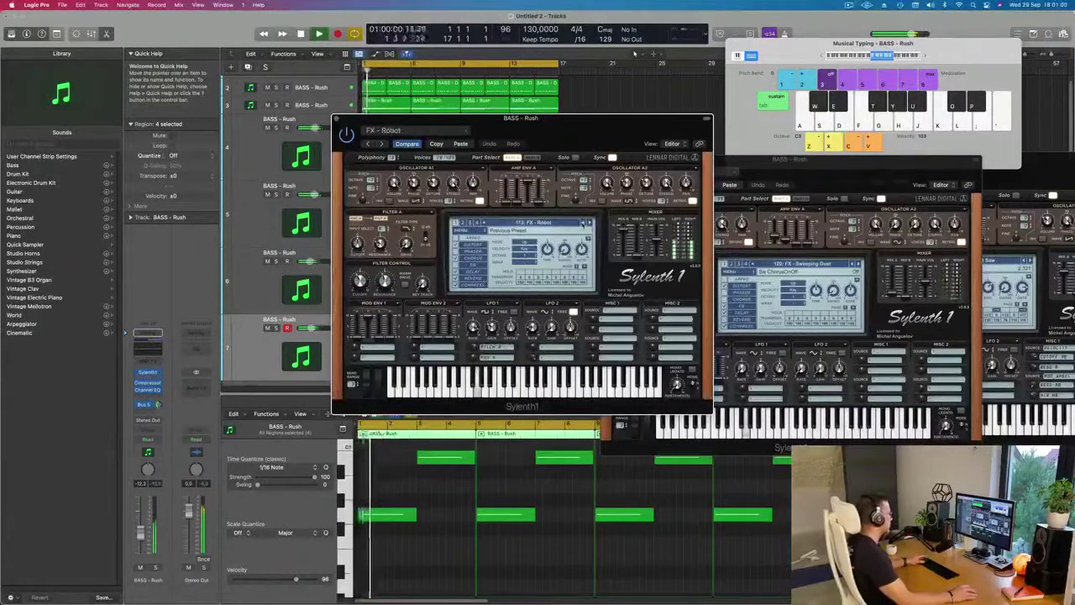
left_click(583, 224)
left_click(583, 224)
left_click(583, 224)
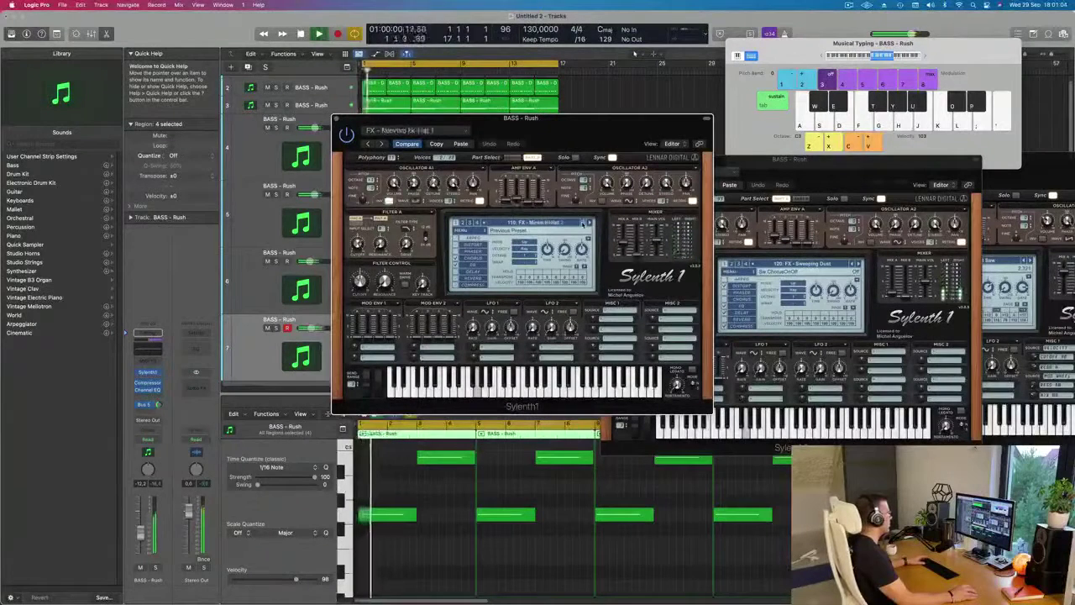
left_click(583, 224)
left_click(583, 223)
left_click(583, 223)
key("space")
left_click(589, 223)
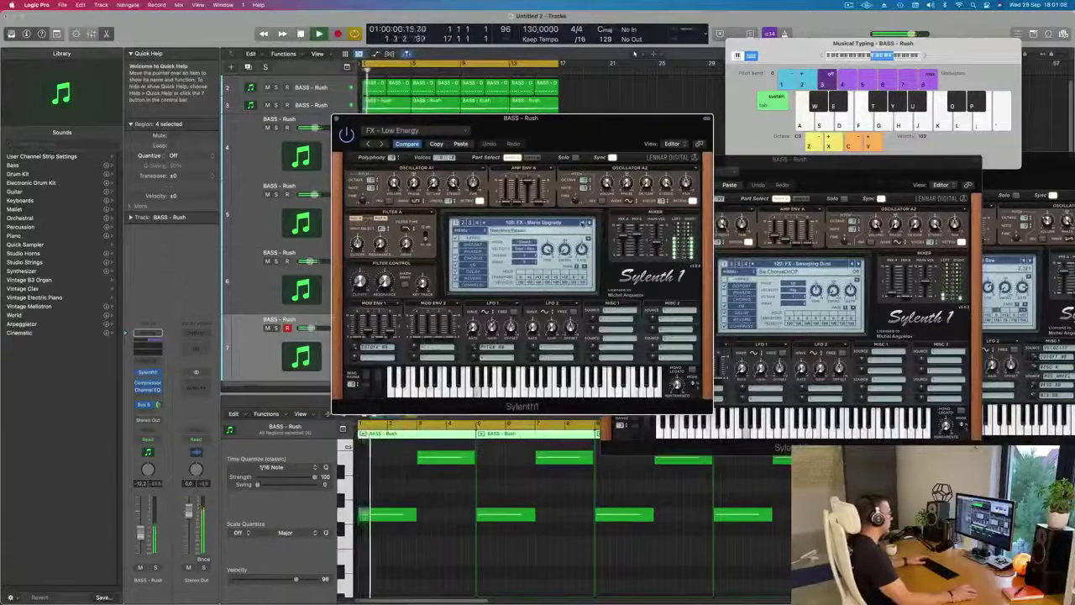
left_click(583, 223)
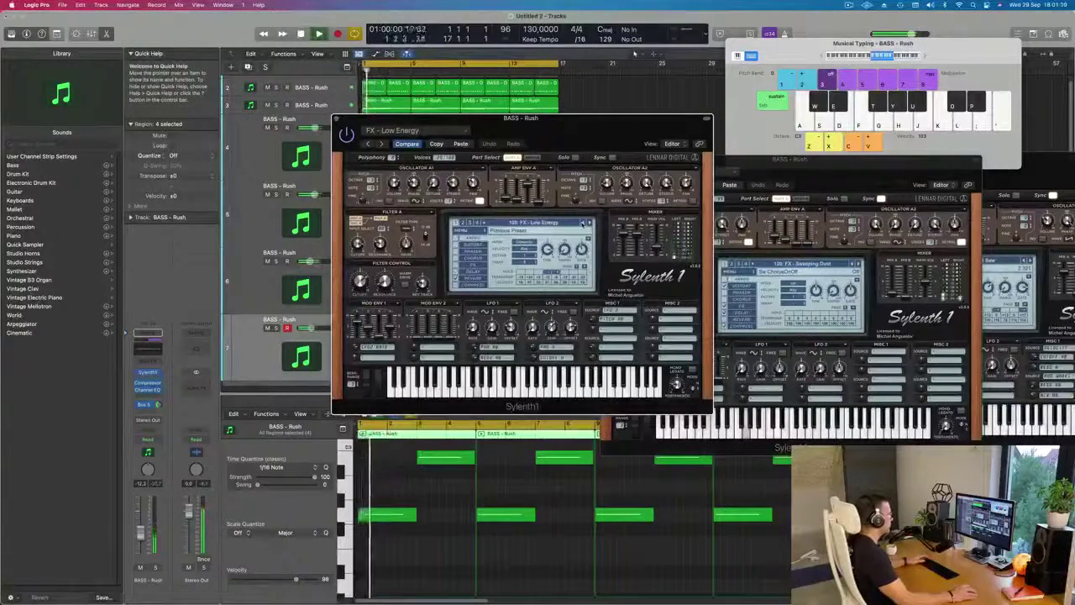
Go back through the remaining FX presets into the bass sounds and load BASS - Wippenberg on the seventh track
left_click(583, 223)
left_click(582, 223)
left_click(582, 223)
left_click(582, 224)
left_click(582, 224)
left_click(583, 224)
left_click(583, 224)
left_click(583, 224)
left_click(583, 223)
left_click(583, 224)
left_click(584, 223)
left_click(583, 223)
left_click(583, 224)
left_click(583, 223)
left_click(583, 224)
left_click(584, 224)
left_click(586, 223)
left_click(582, 223)
key("space")
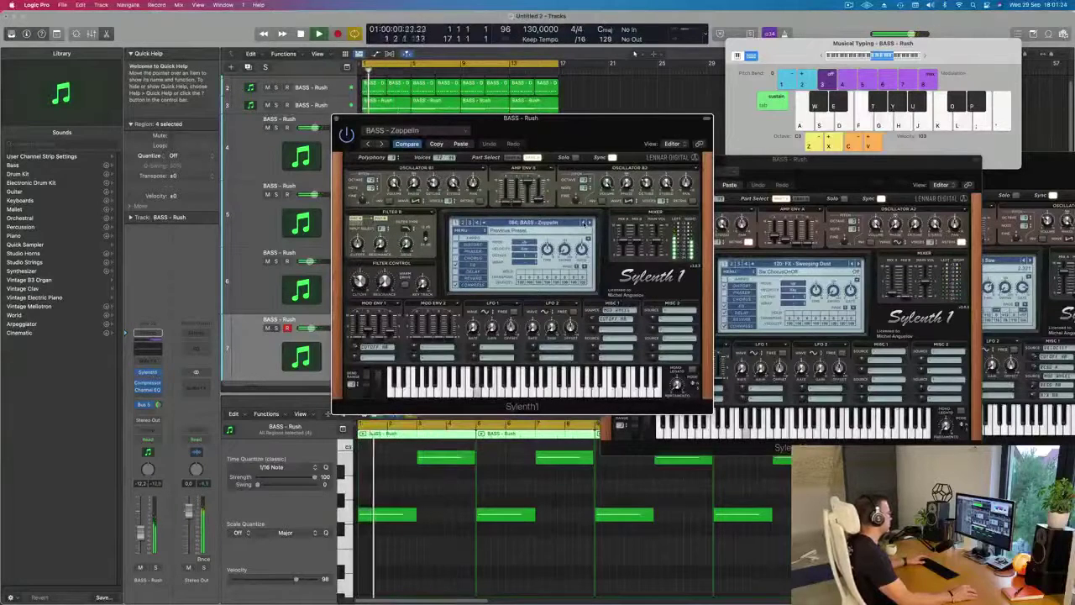
left_click(582, 223)
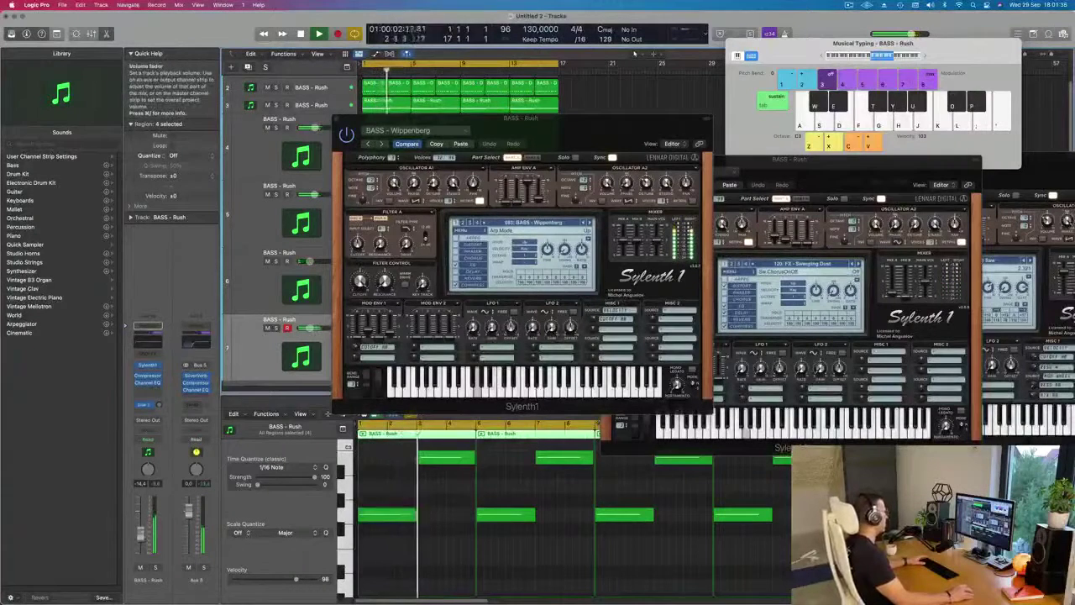
Select all the notes in the seventh track's regions, transpose them down one octave, and play the result
left_click_drag(570, 145, 659, 173)
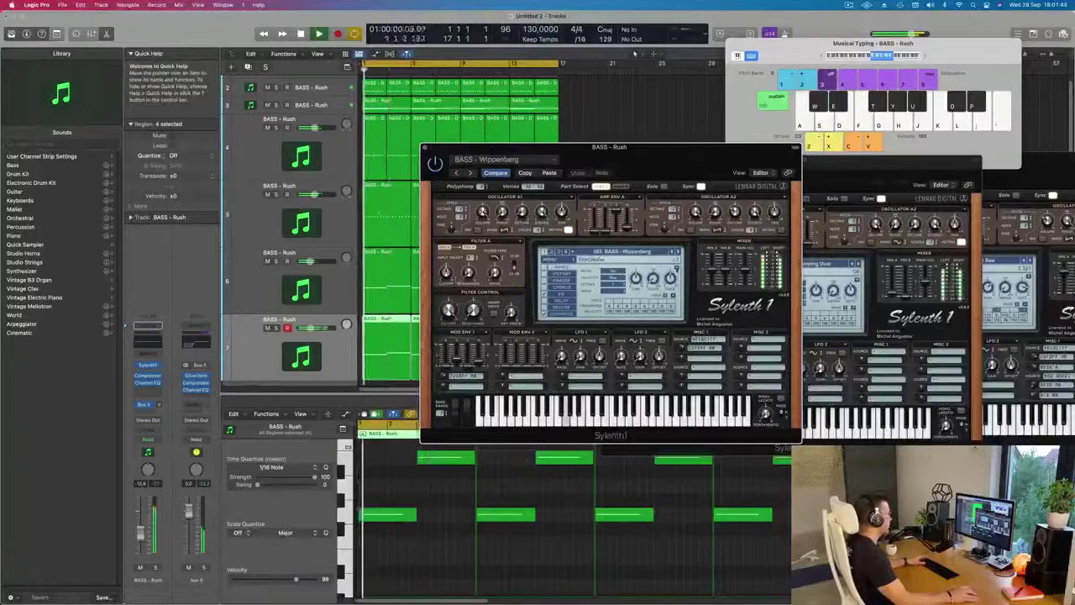
left_click(424, 527)
key("super+a")
key("BackSpace")
key("space")
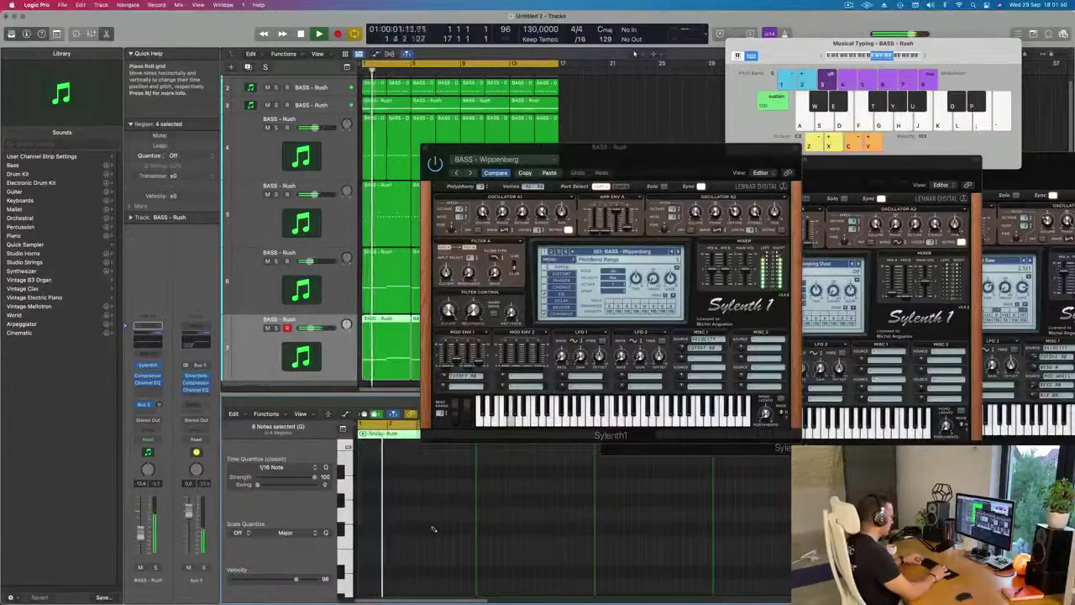
key("alt+shift+Down")
key("space")
key("space")
Audition the seventh track's Sylenth1 bass presets from BASS - Wippenberg back to BASS - Sub Bass during playback
left_click_drag(607, 148, 522, 136)
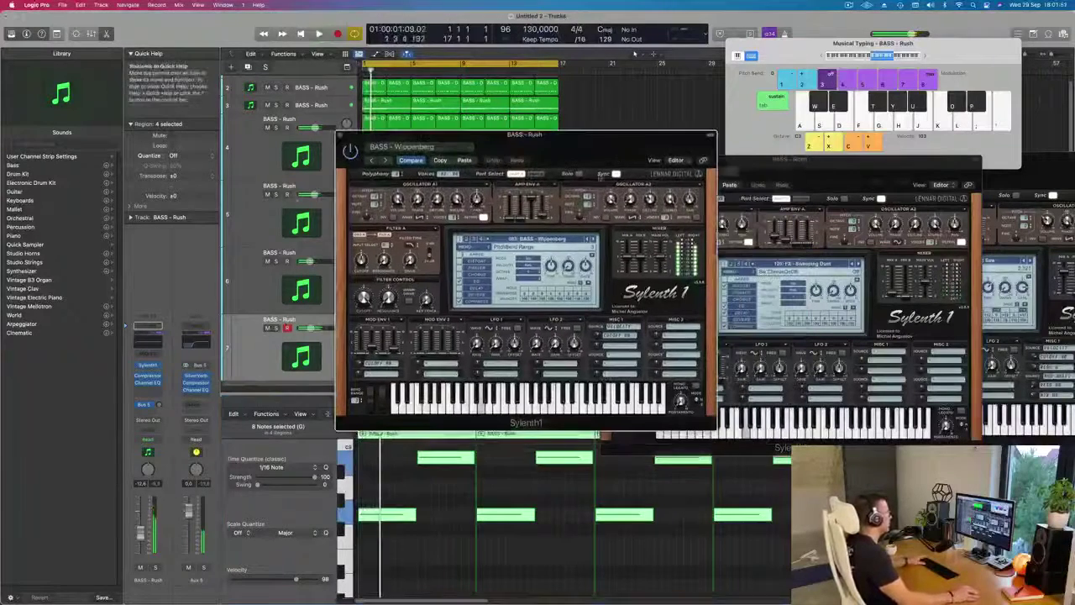
left_click(635, 52)
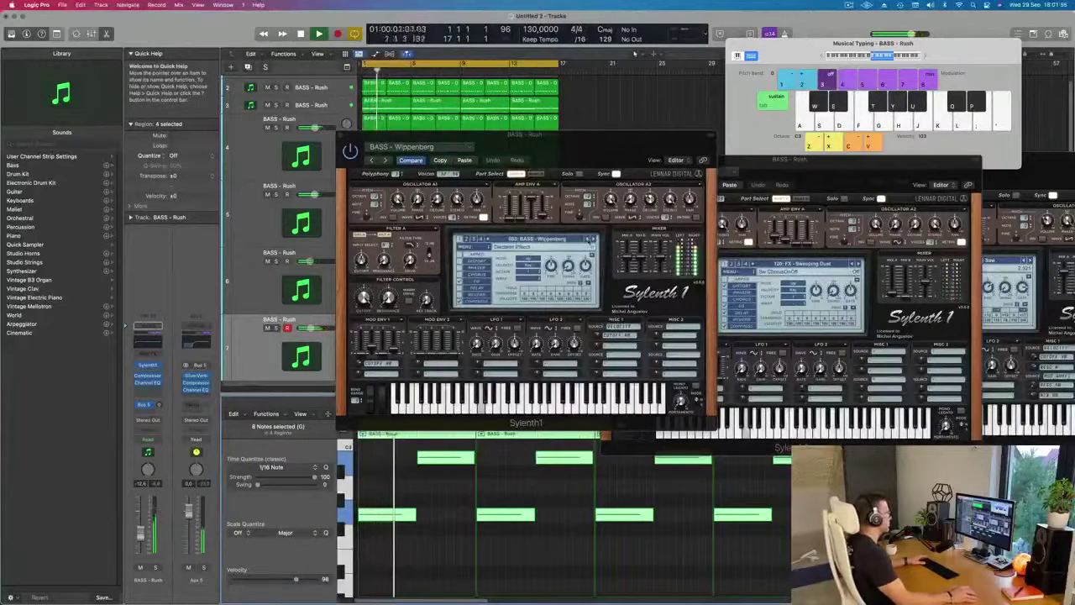
left_click(588, 240)
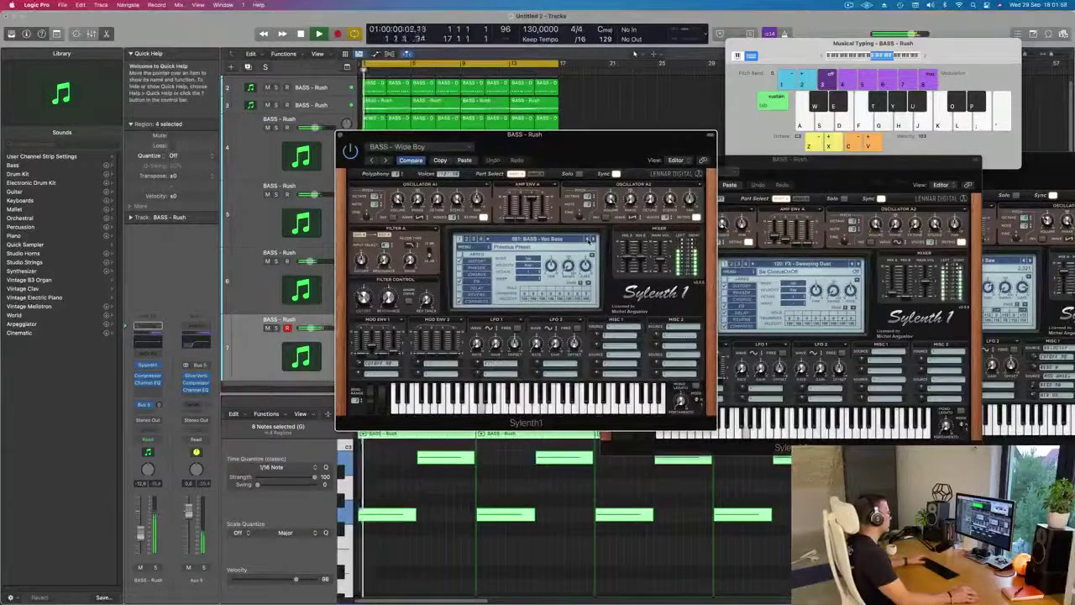
left_click(592, 239)
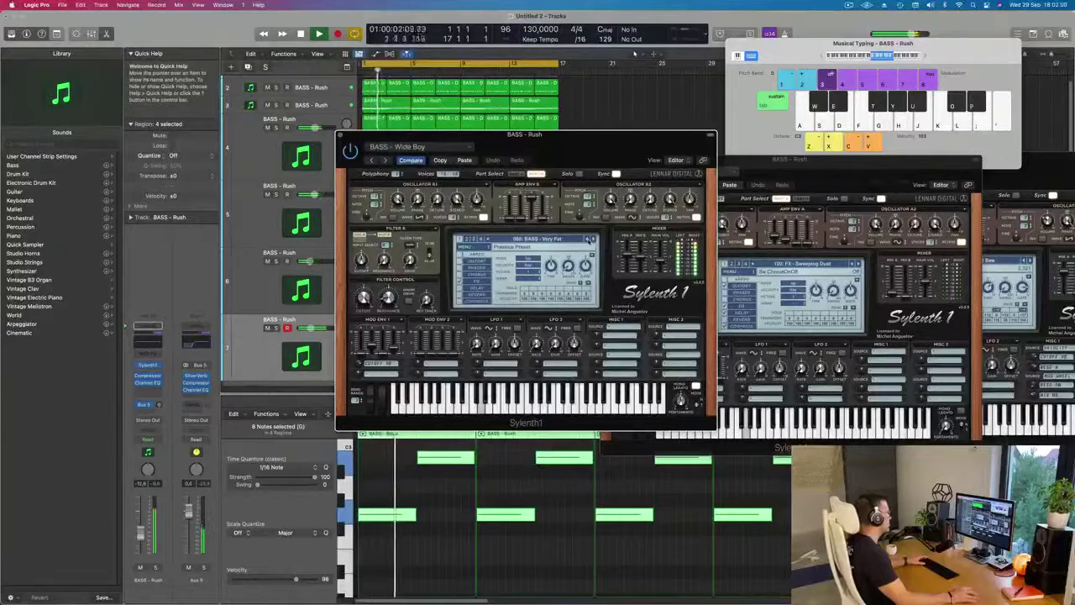
left_click(592, 239)
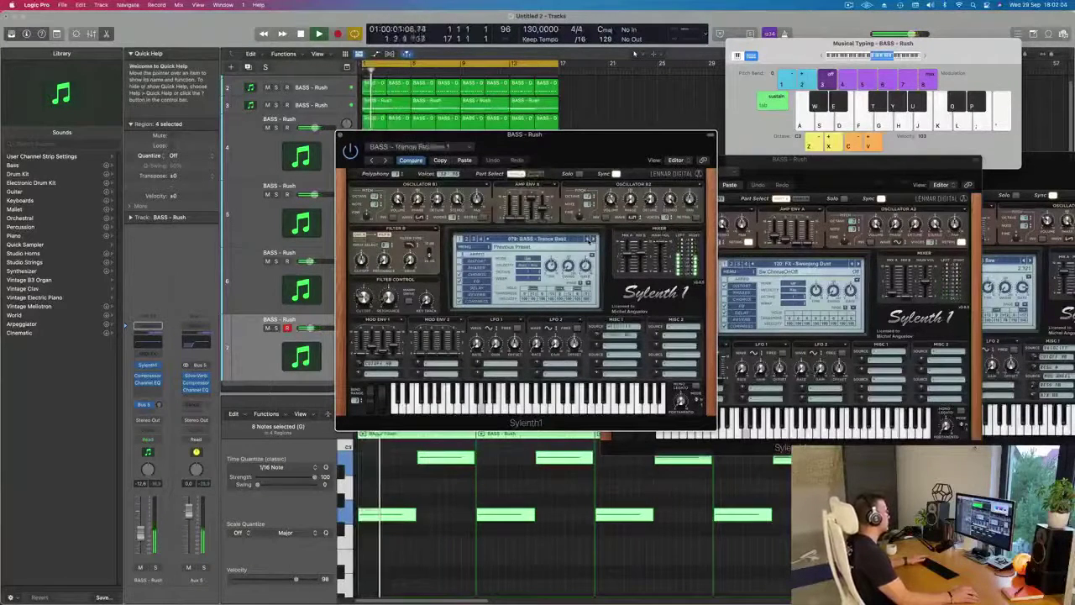
left_click(591, 239)
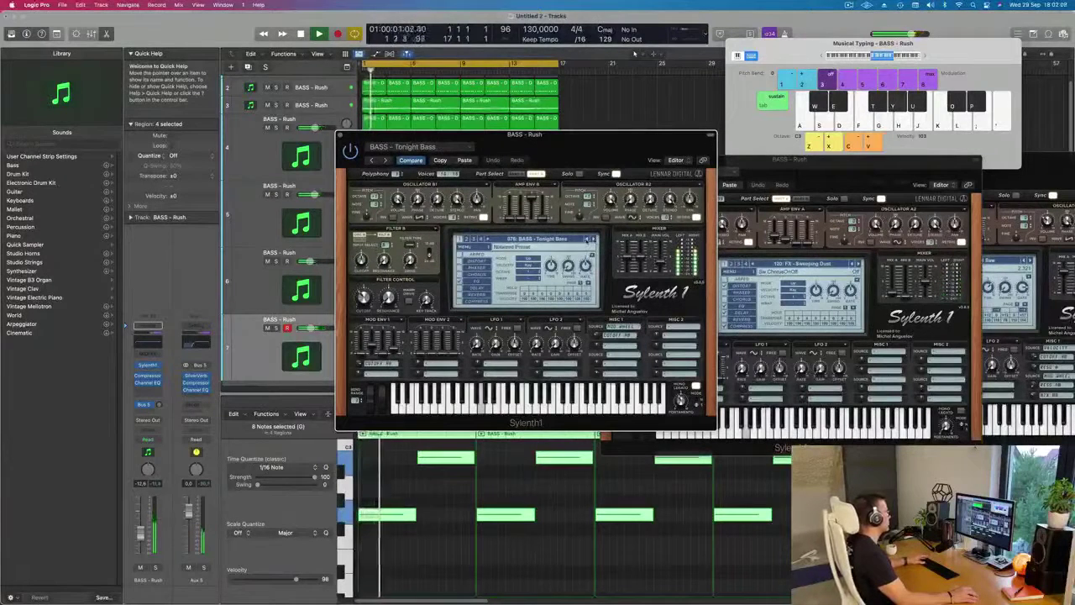
left_click(592, 240)
left_click(588, 240)
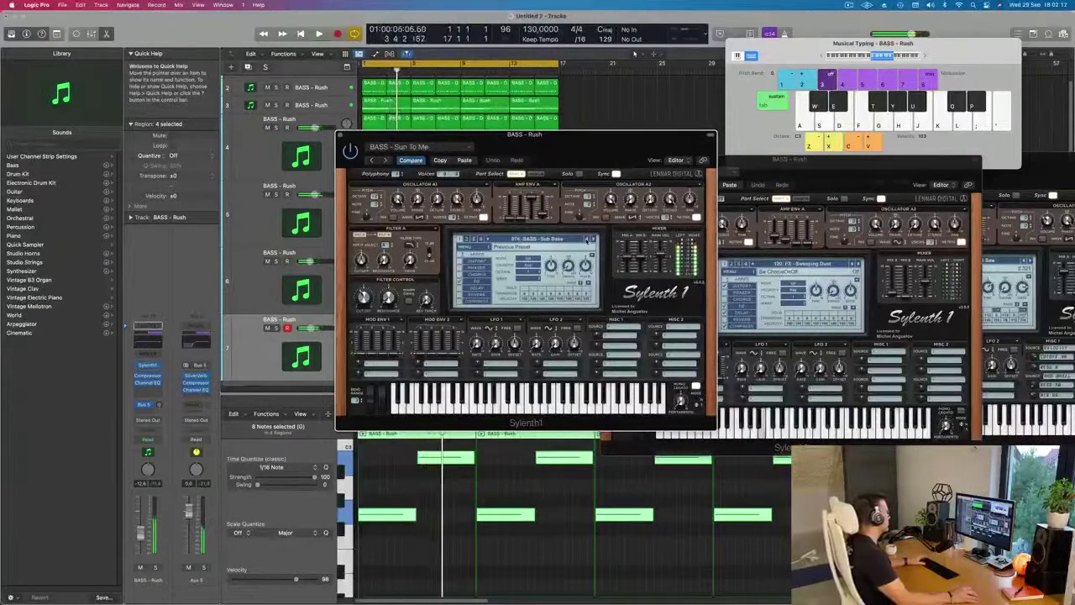
Insert the Arpeggiator MIDI effect on the seventh track and arrange its window beside the Sylenth1 window
left_click(148, 354)
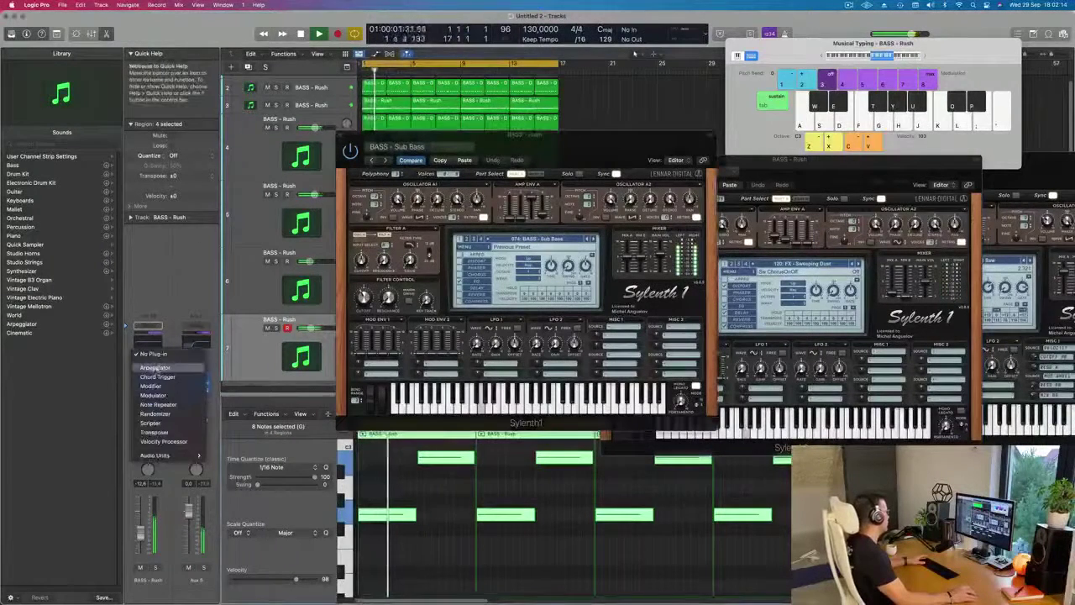
left_click(551, 151)
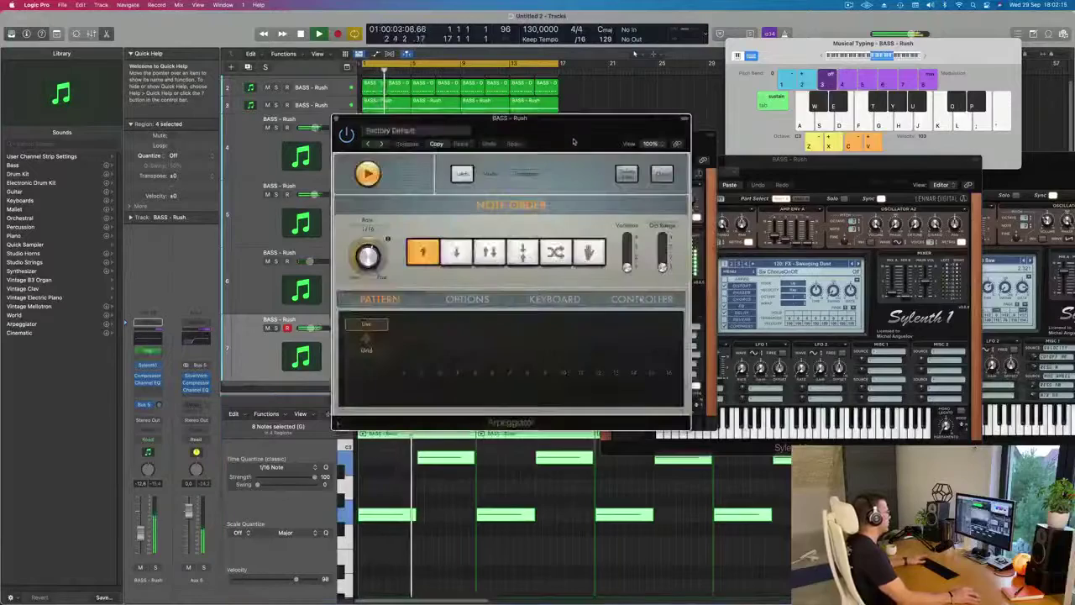
left_click_drag(577, 139, 918, 135)
left_click_drag(608, 147, 594, 166)
Audition the bass presets forward with the arpeggiator active and load BASS - Wippenberg on the seventh track
left_click(578, 258)
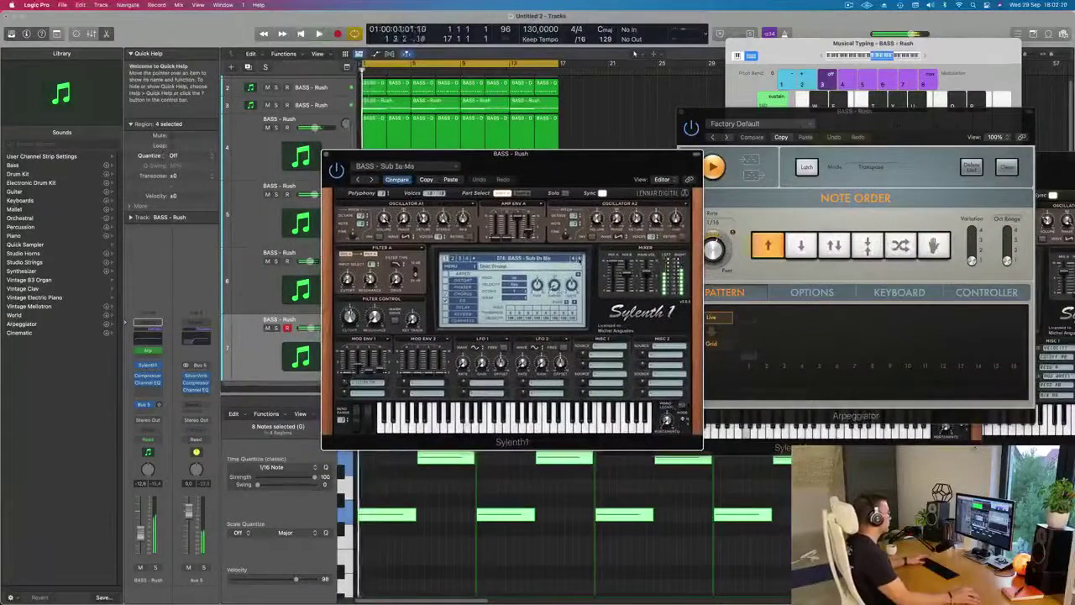
left_click(578, 259)
key("space")
left_click(578, 259)
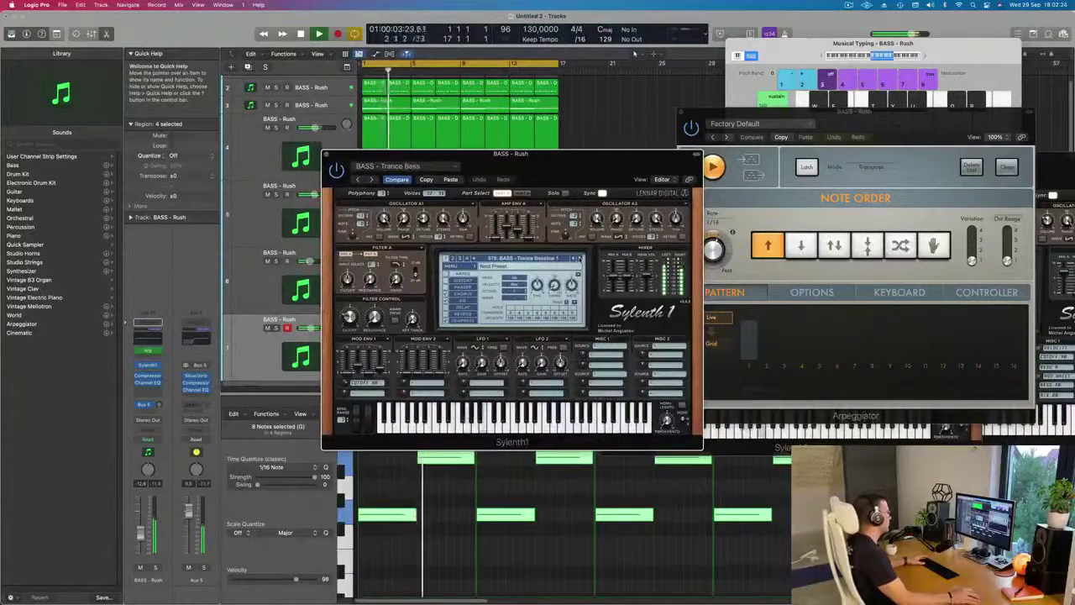
left_click(578, 259)
left_click(578, 260)
left_click(578, 259)
left_click(578, 259)
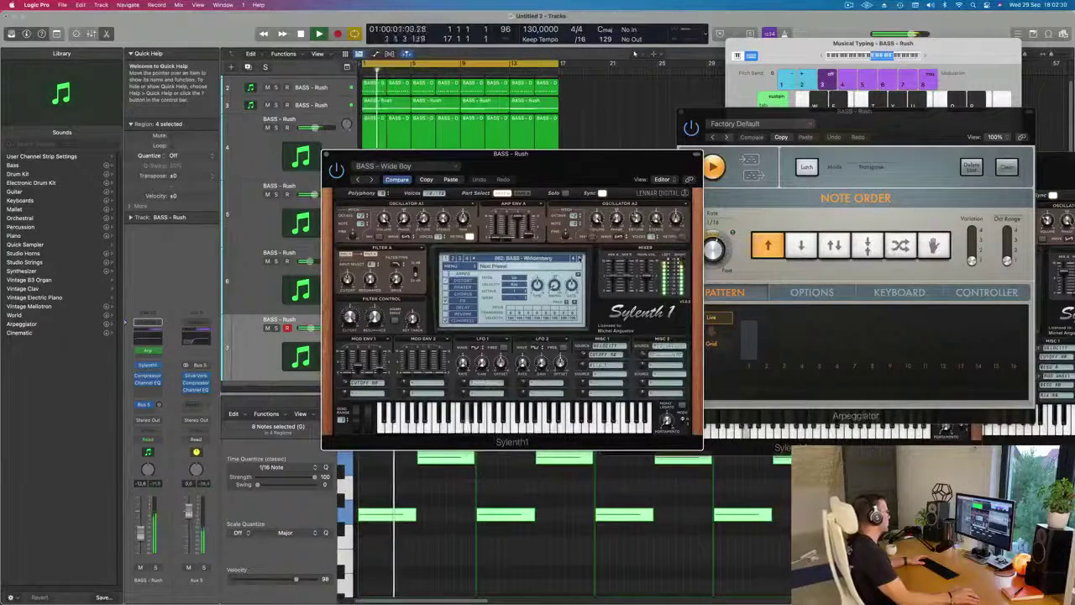
Close the seventh track's Sylenth1 window and mute the fifth track
left_click_drag(574, 171, 739, 174)
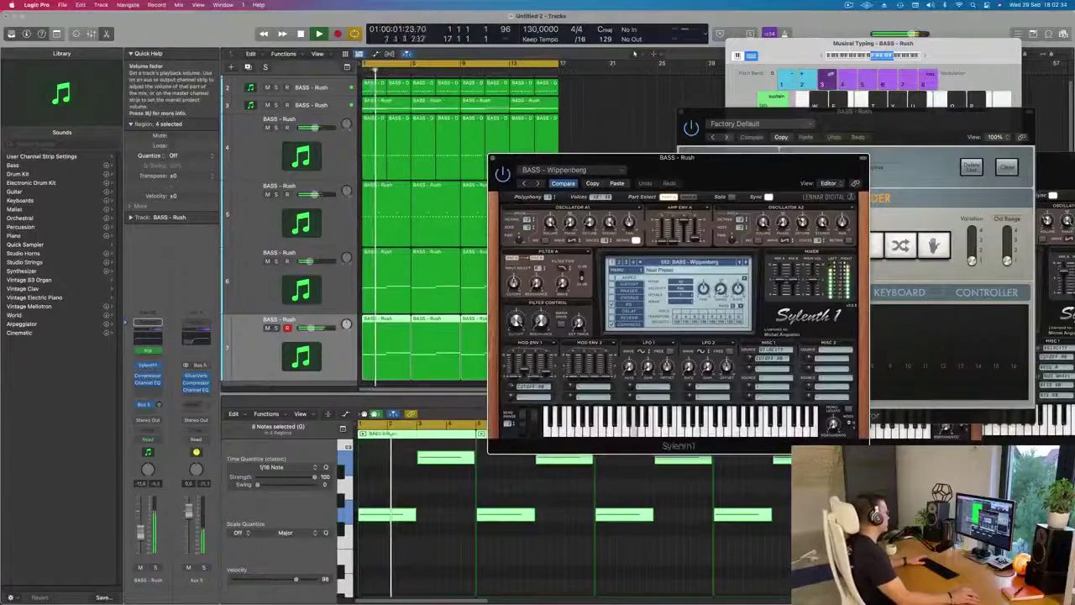
left_click_drag(732, 182, 563, 283)
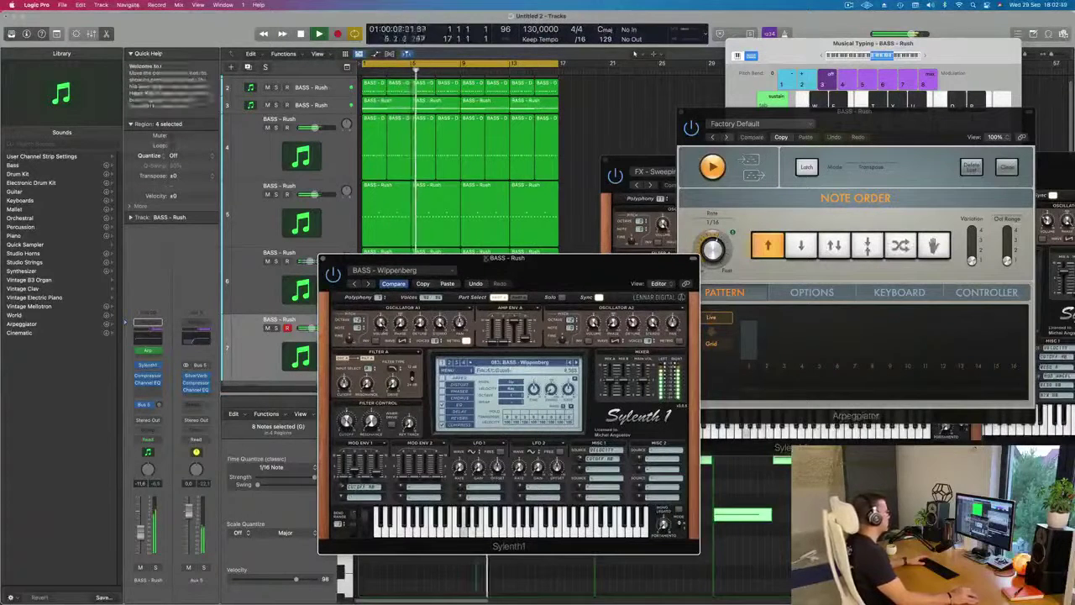
left_click_drag(541, 261, 567, 253)
key("Return")
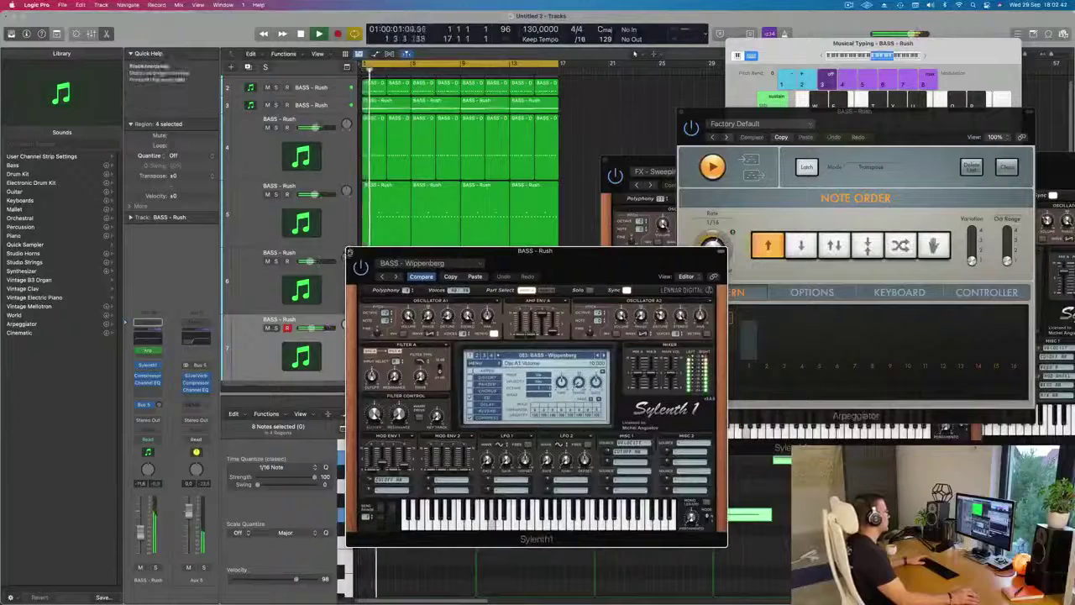
key("super+w")
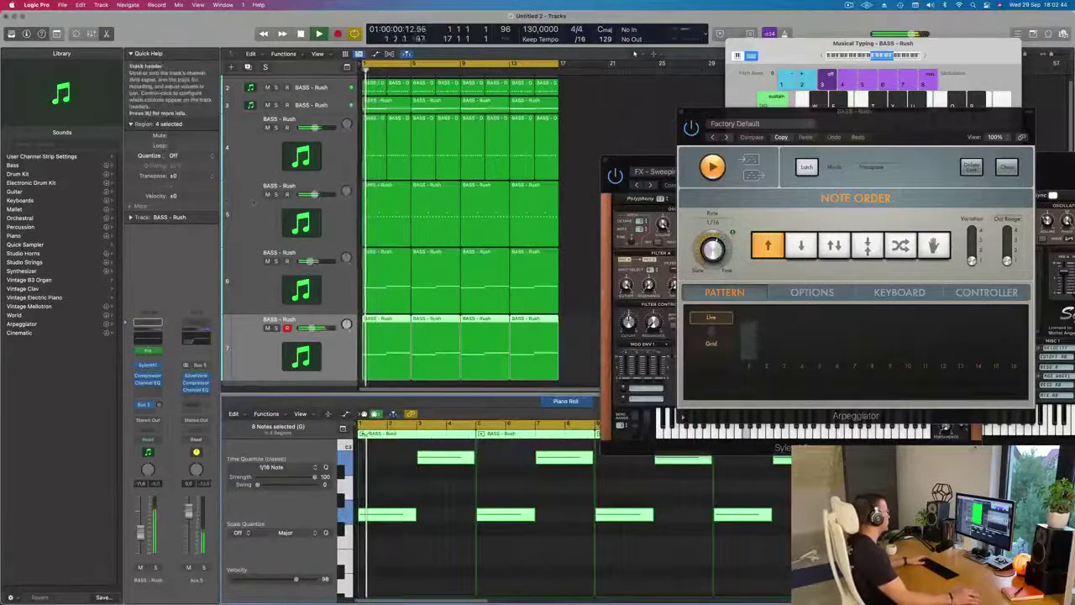
left_click(267, 194)
key("super+Left")
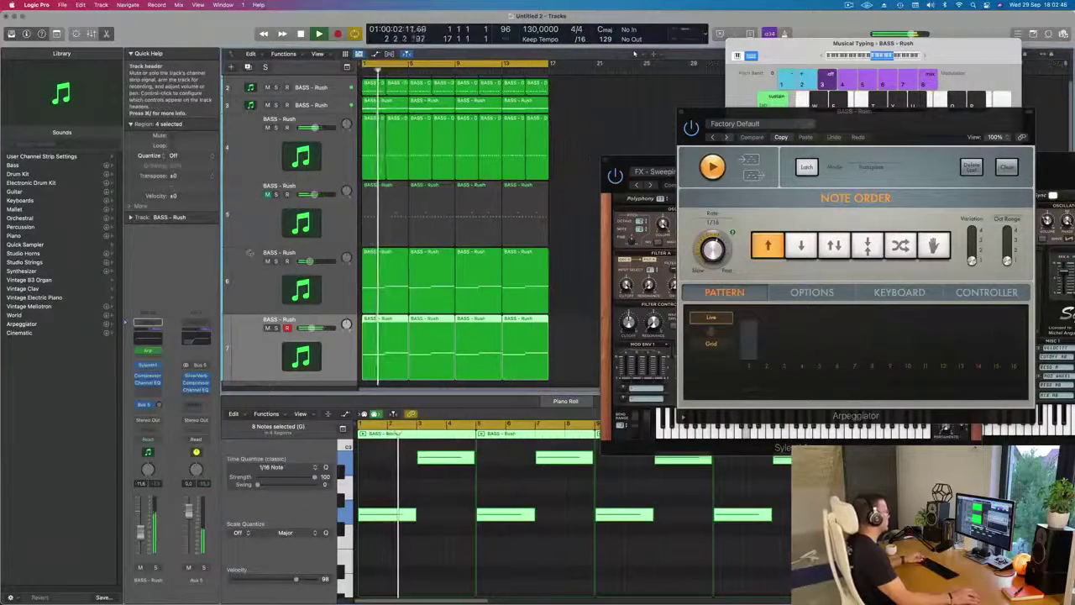
Adjust the Filter Control cutoff of LEAD - Euphoric Lead in the fourth track's Sylenth1 and mute the third track
left_click(327, 143)
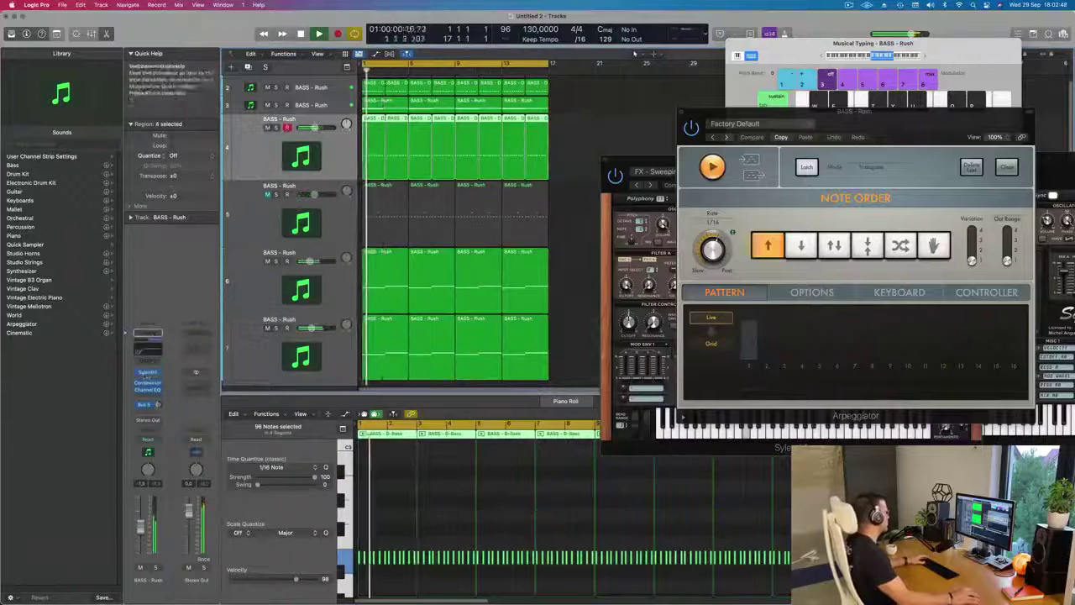
left_click(150, 371)
left_click(503, 288)
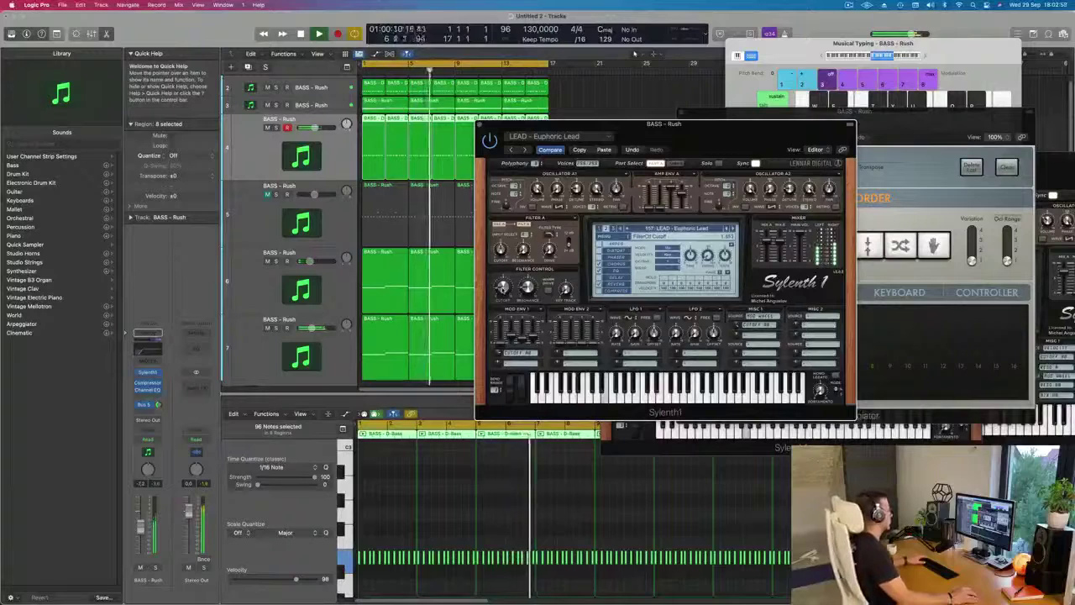
left_click(268, 105)
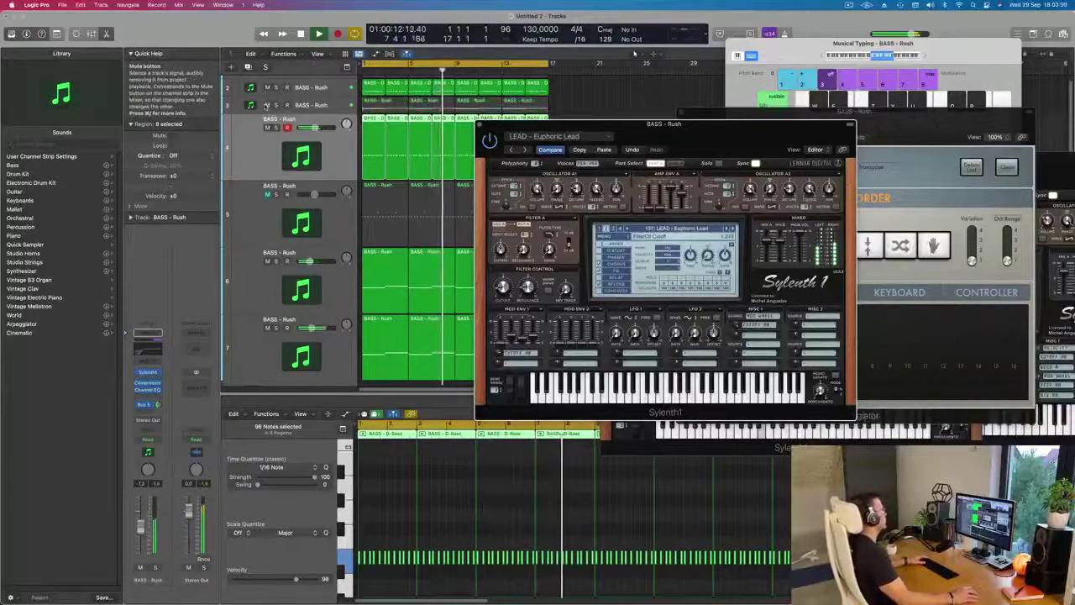
left_click_drag(717, 135, 849, 111)
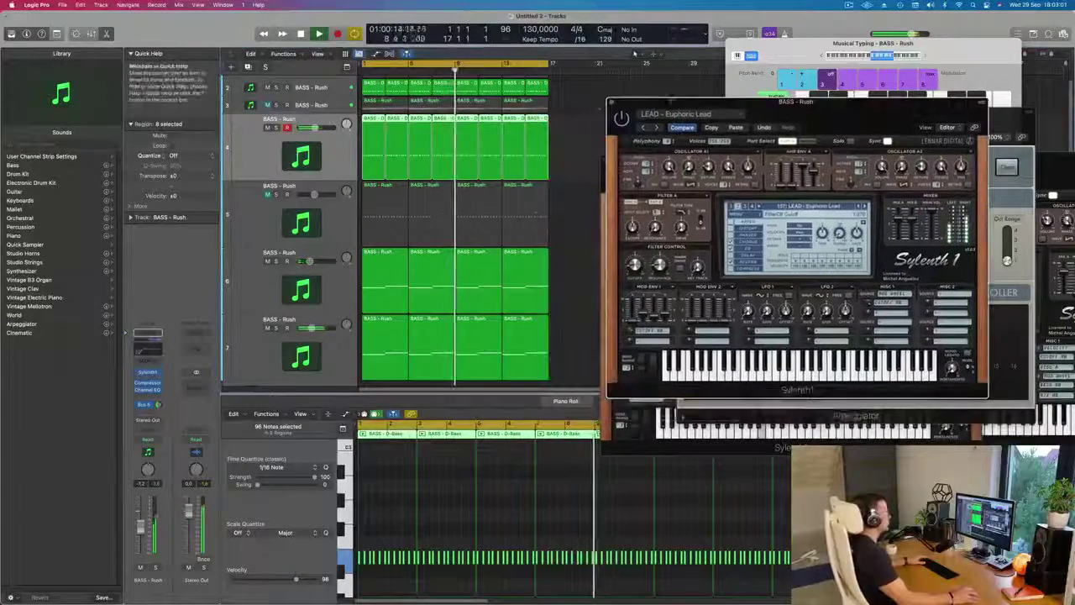
left_click(612, 100)
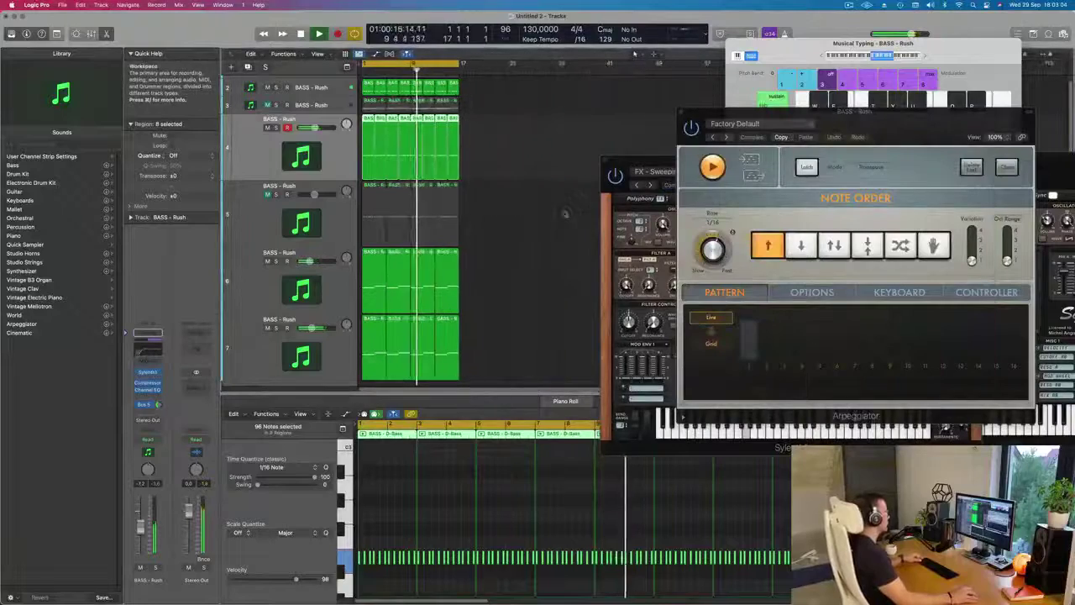
Listen to the sixth track on its own by soloing it, and switch the solo off again
scroll(516, 217, "down", 6)
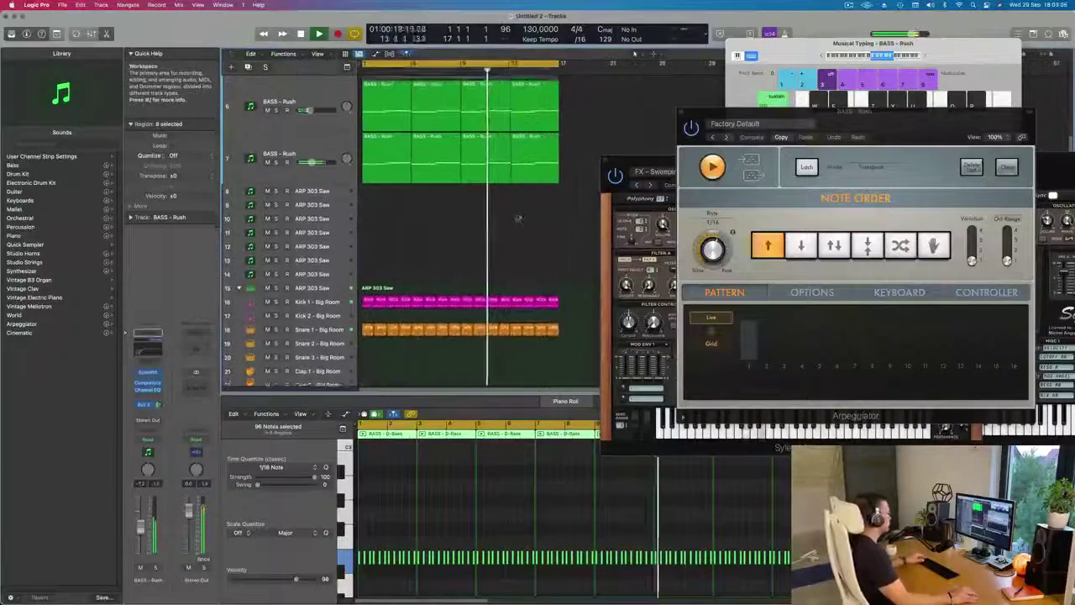
scroll(353, 199, "up", 6)
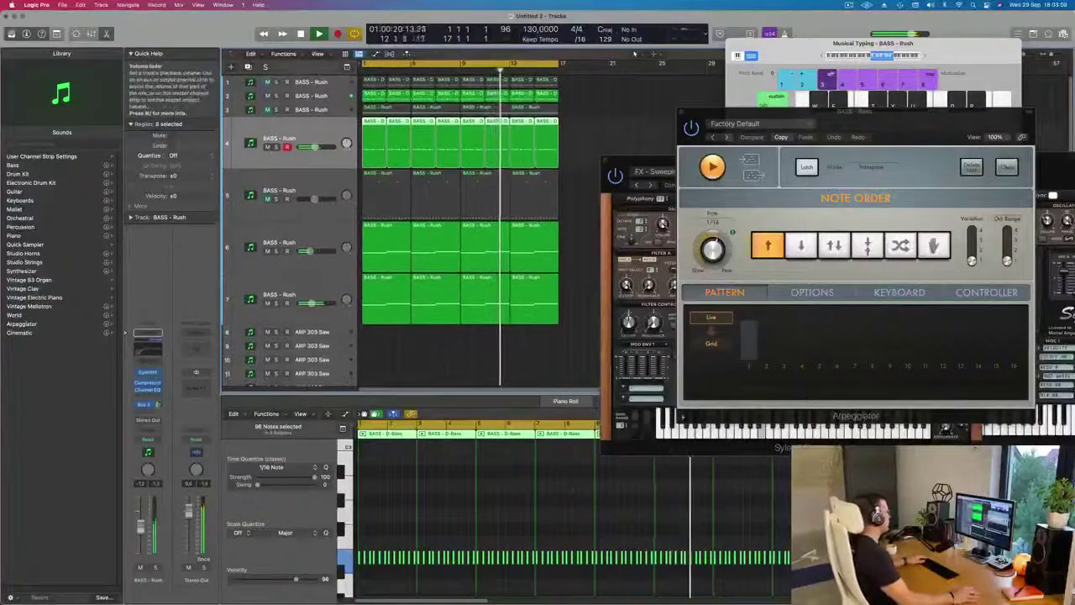
left_click(275, 249)
left_click(276, 251)
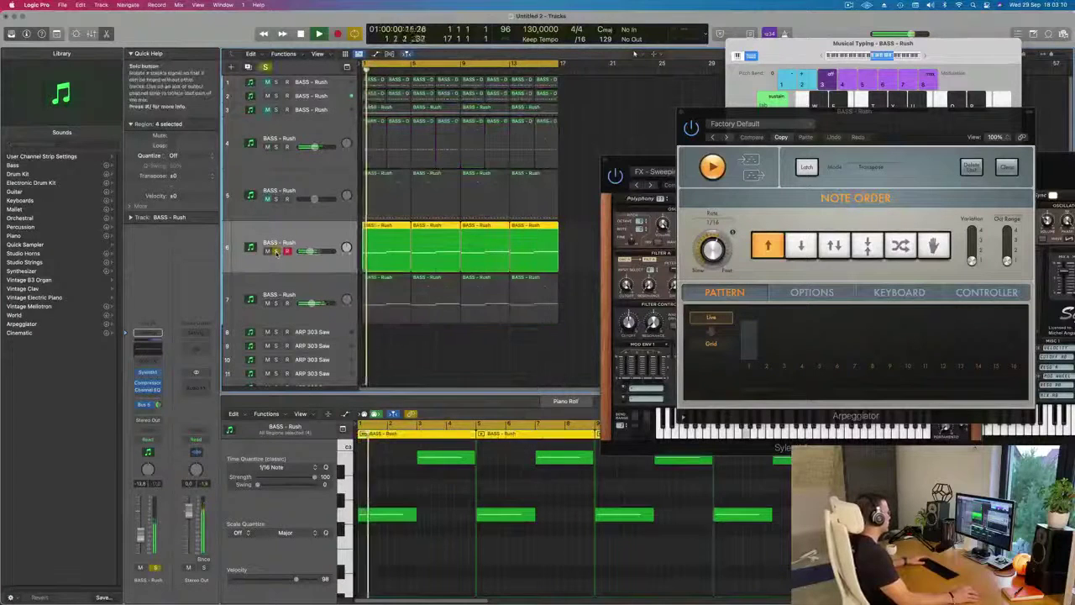
left_click(277, 250)
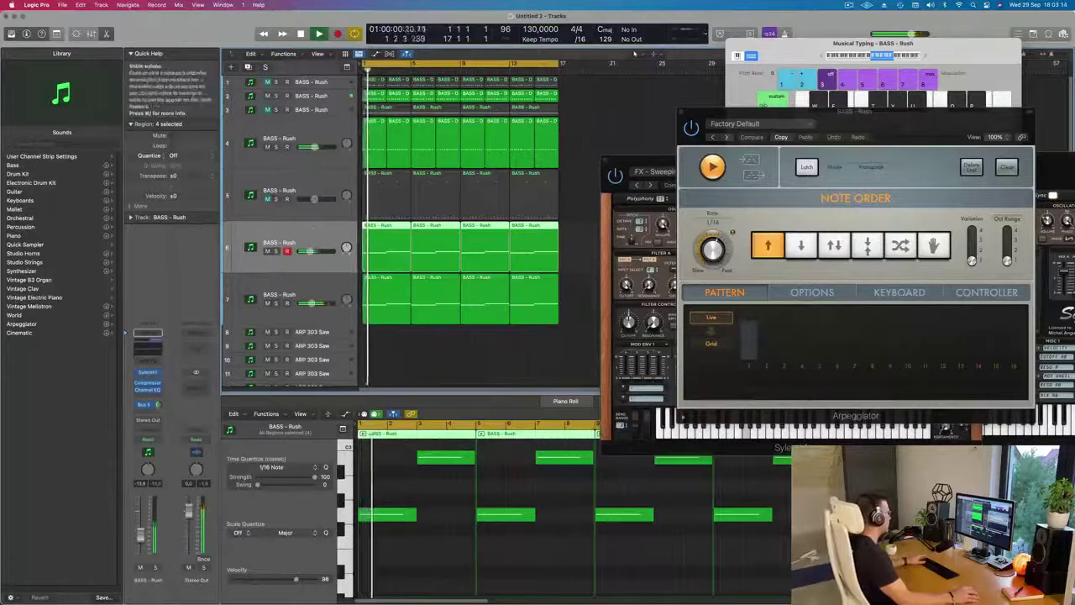
Select the seventh track and compare the mix with the fifth track briefly unmuted, muting it again
left_click(270, 294)
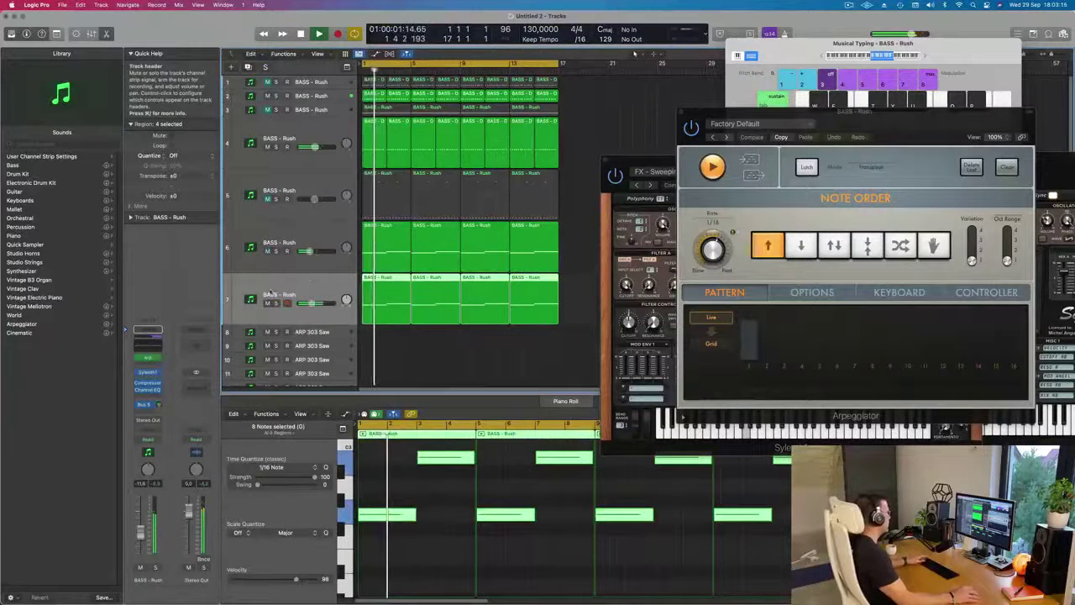
left_click(267, 200)
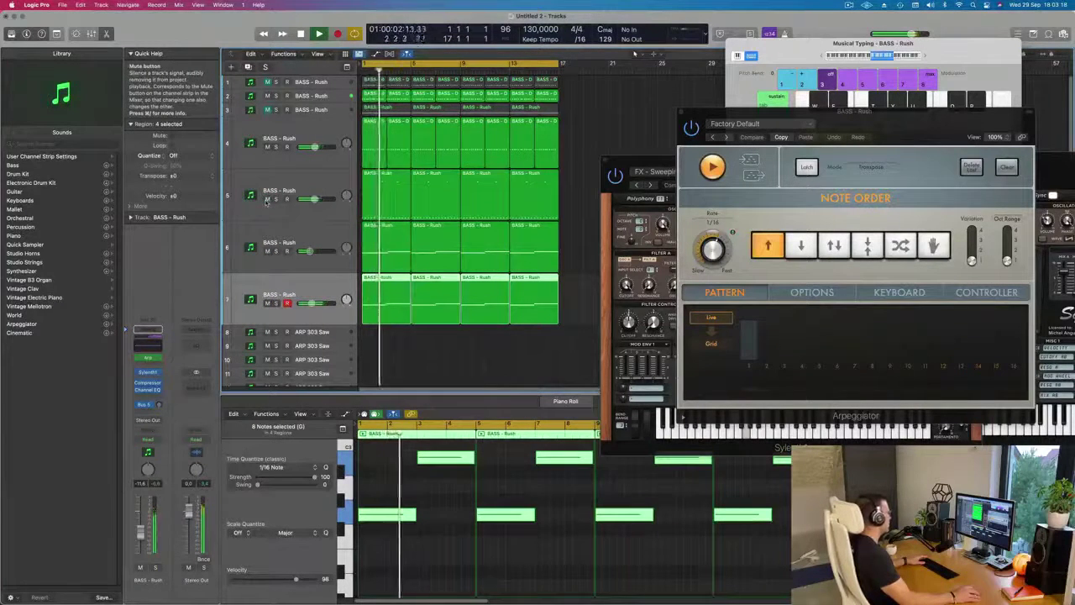
left_click(268, 199)
Duplicate the seventh track with its settings and restart playback from the beginning
key("super+Left")
key("super+Left")
key("super+Up")
key("super+Up")
key("super+Up")
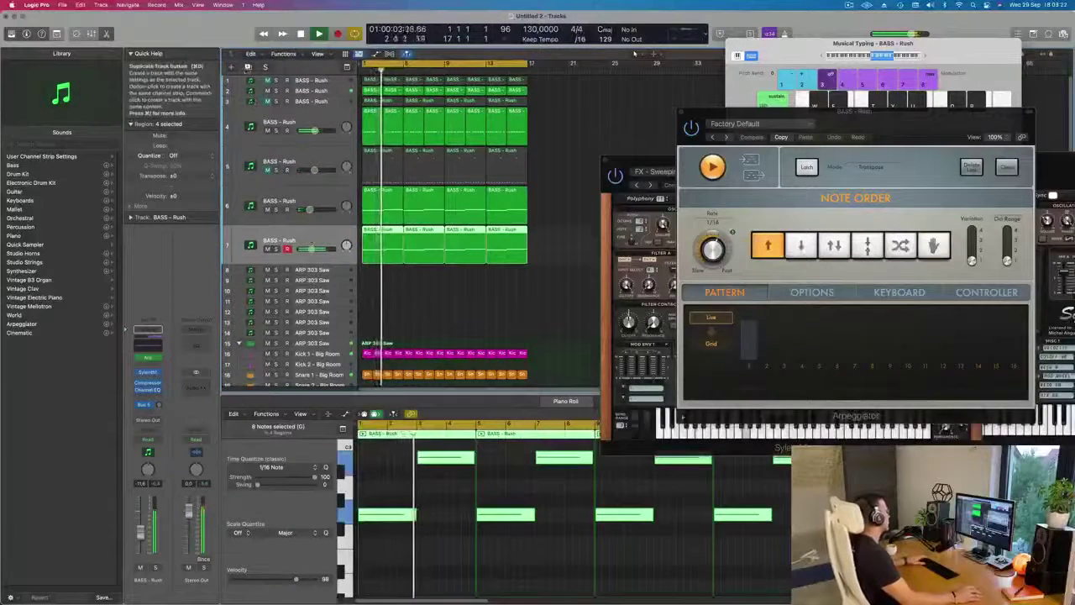
left_click(248, 67)
key("Return")
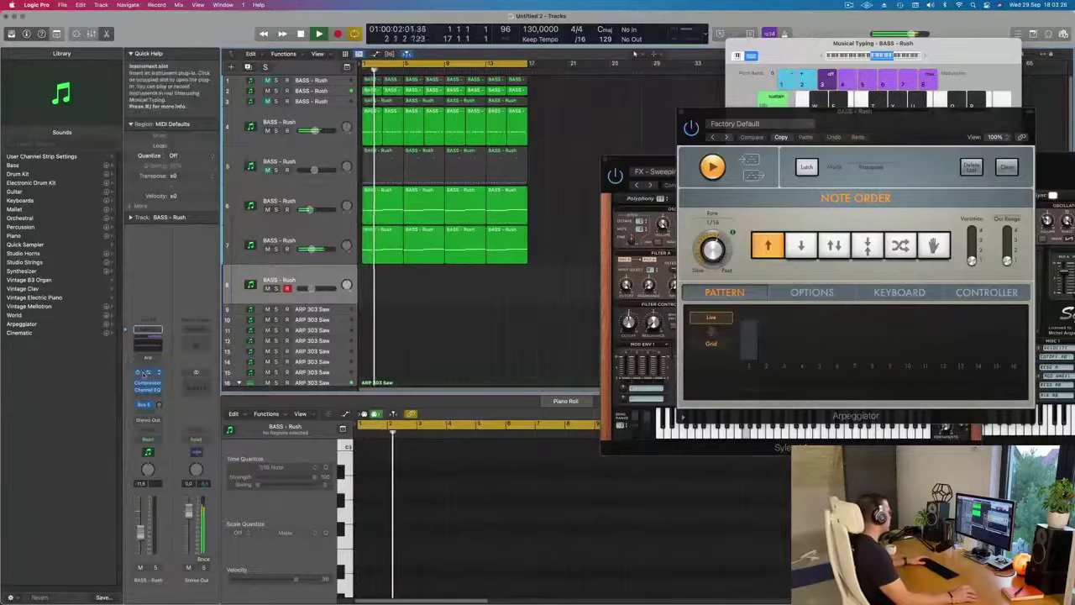
Open the Sylenth1 instrument of the duplicated eighth track and move its window clear of the track headers
left_click(160, 405)
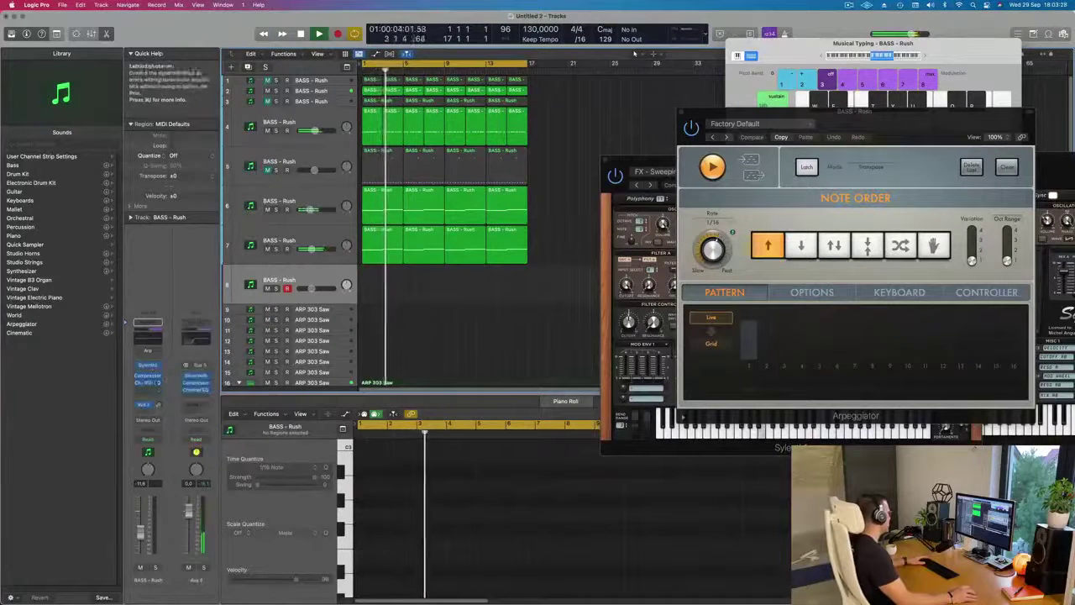
left_click(148, 367)
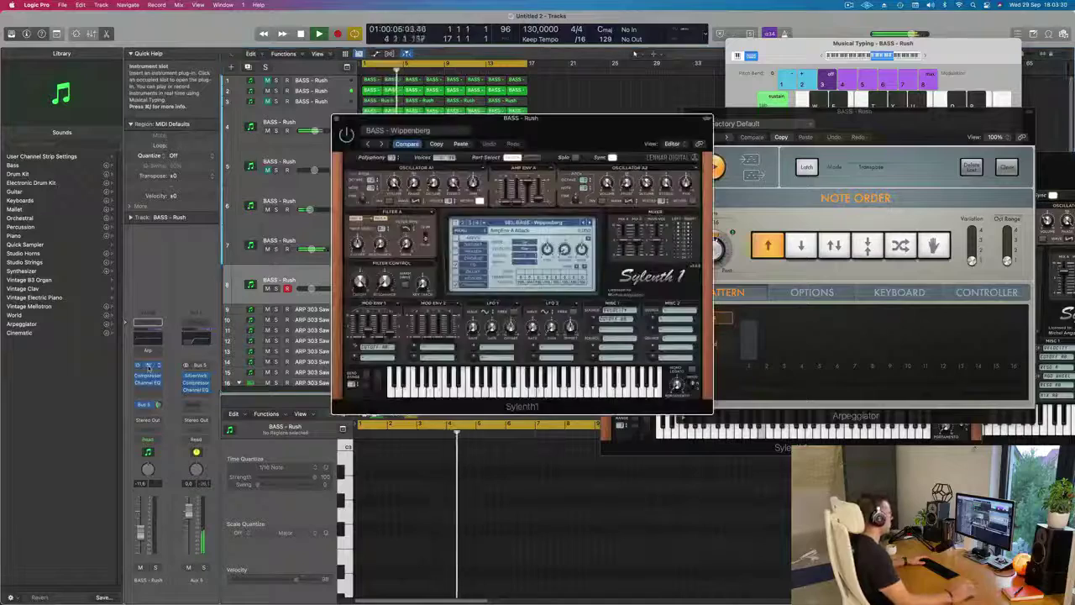
left_click_drag(575, 124, 712, 147)
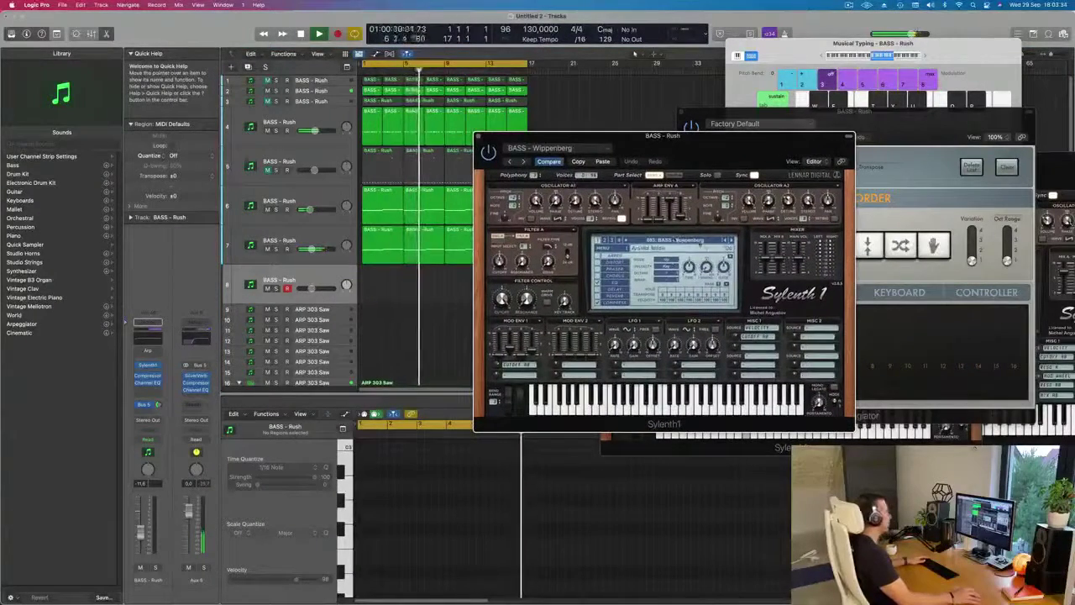
Load the LEAD - 80's Cop preset on the eighth track's Sylenth1 and raise the Musical Typing octave to C4
left_click(664, 241)
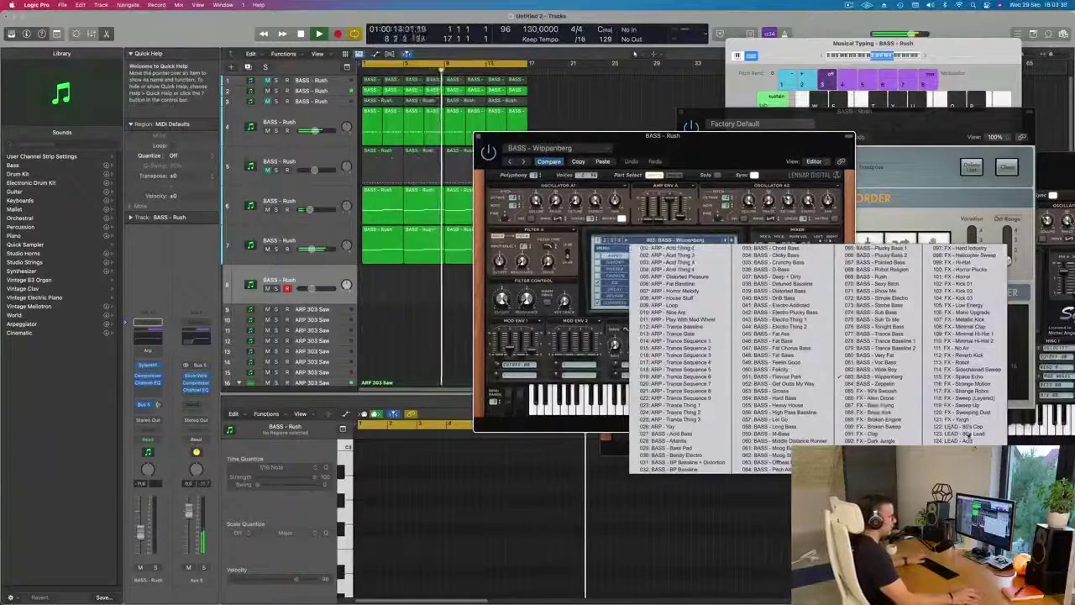
left_click(960, 427)
mouse_move(715, 151)
left_mouse_down()
mouse_move(671, 144)
mouse_move(720, 139)
left_mouse_up()
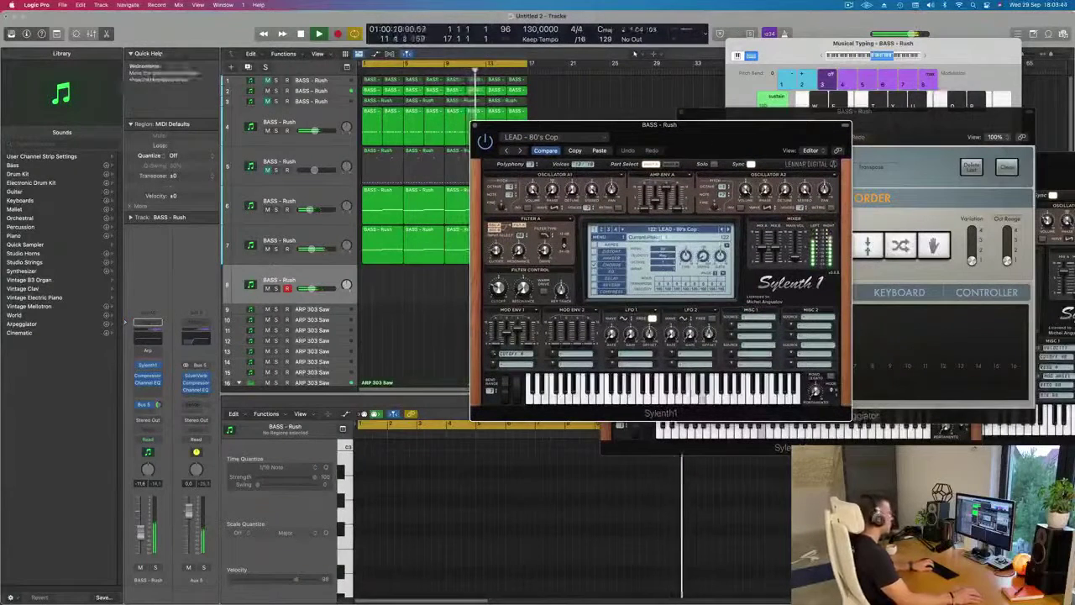
left_click_drag(720, 139, 714, 147)
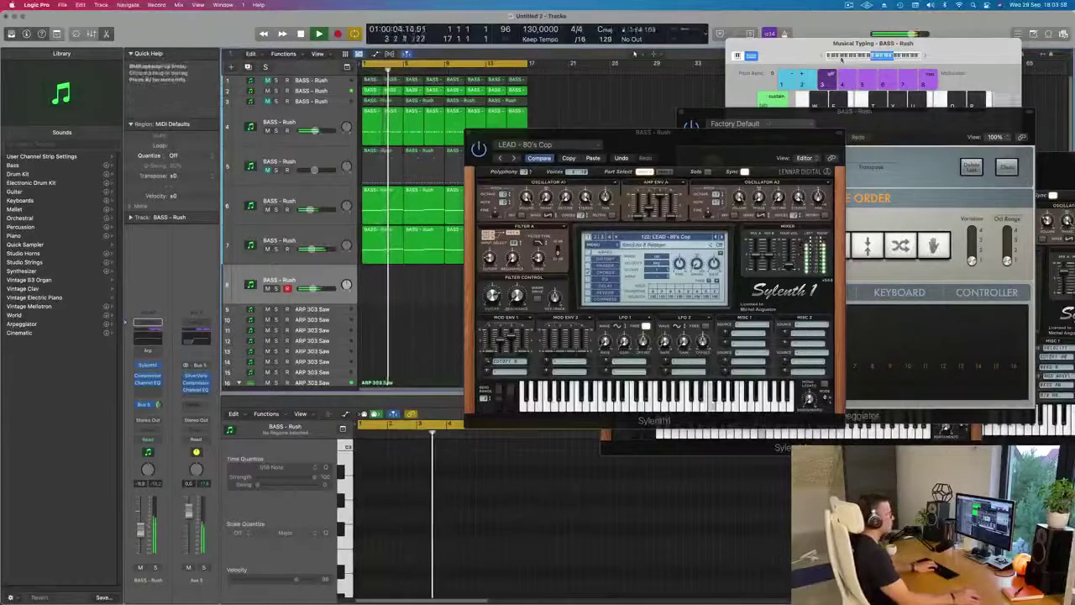
left_click(927, 57)
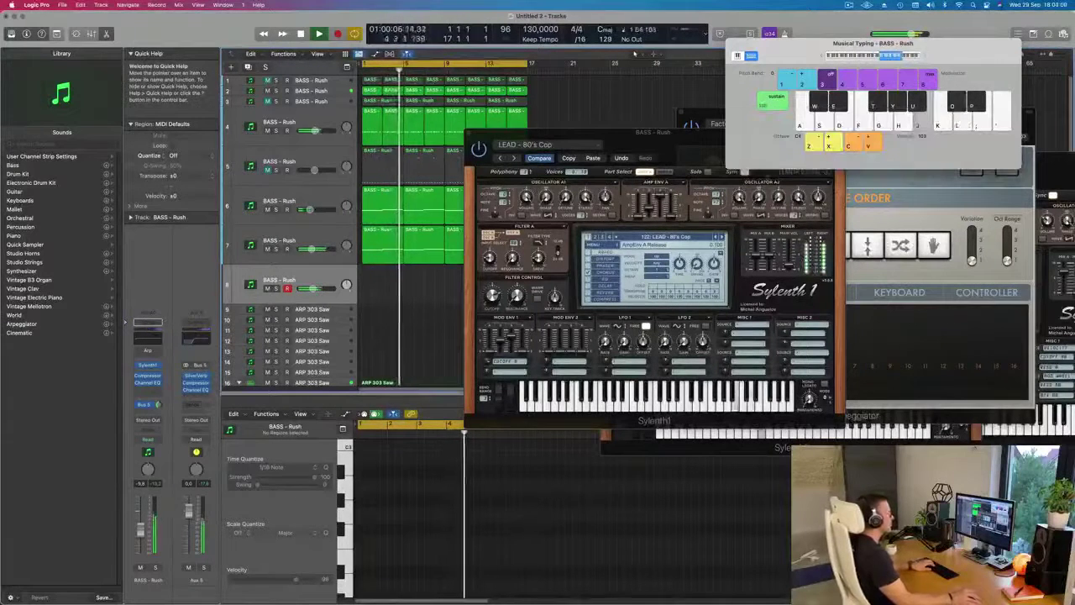
Audition the following lead presets in the eighth track's Sylenth1 up to LEAD - Bad Ass Saw
left_click(720, 237)
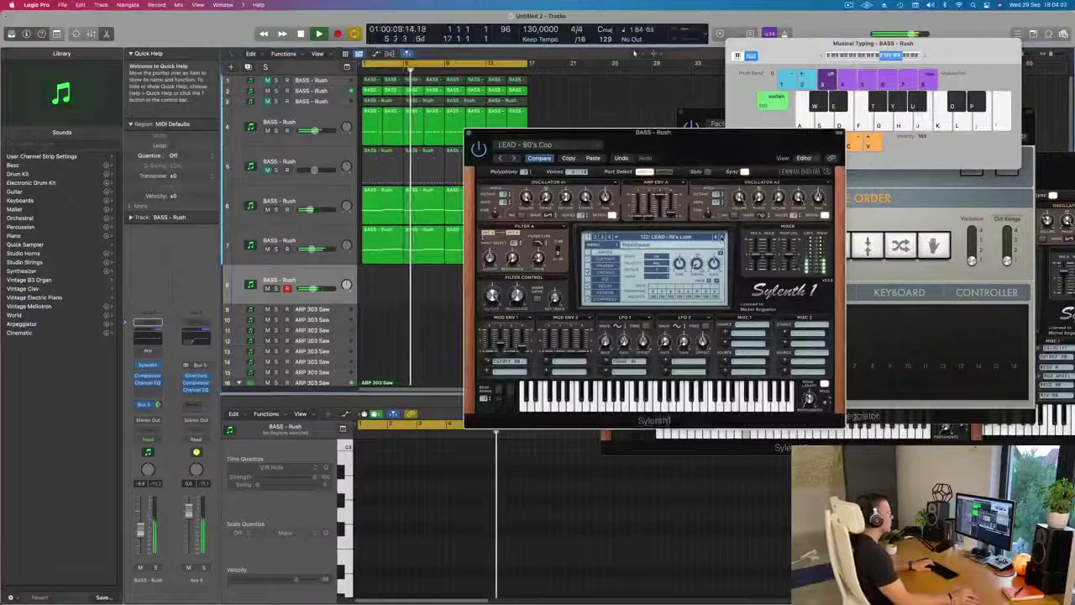
left_click(720, 238)
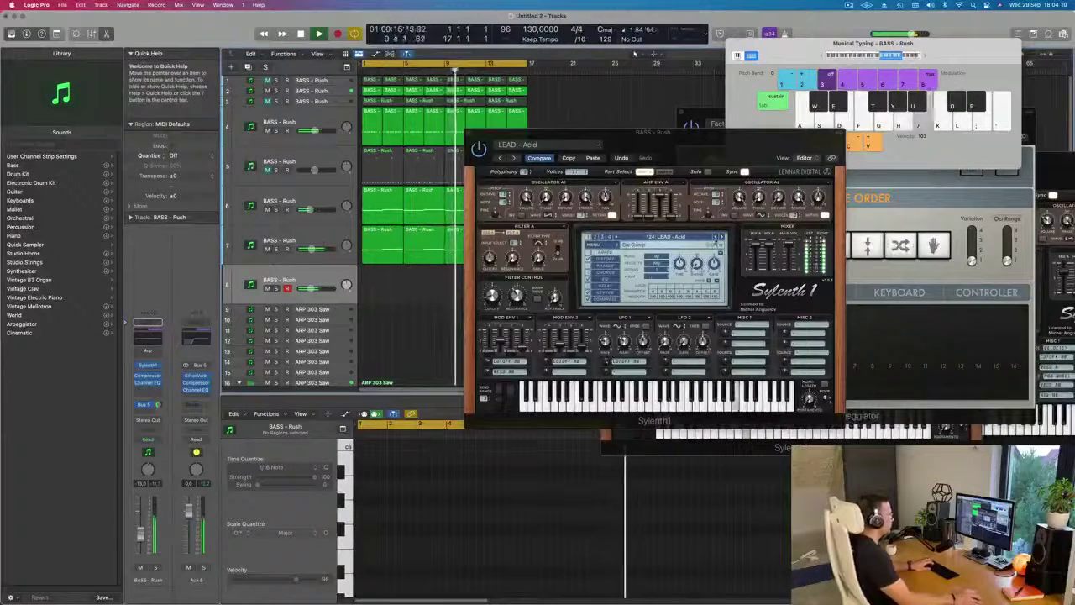
left_click(723, 238)
left_click(722, 237)
left_click(721, 238)
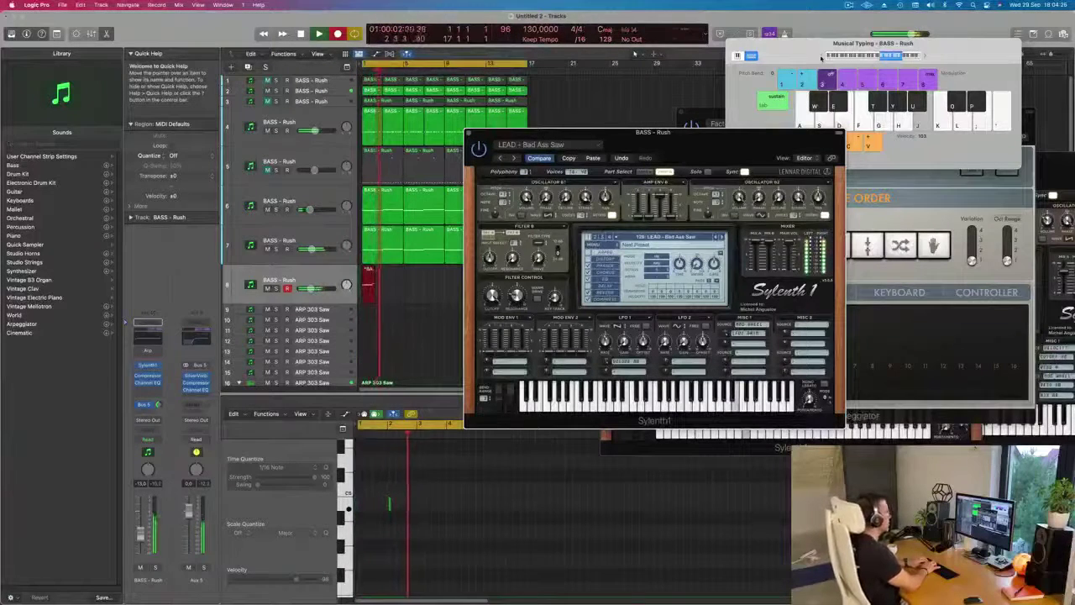
Record a melody of about 12 bars on the eighth track with Musical Typing and stop the recording
key("f")
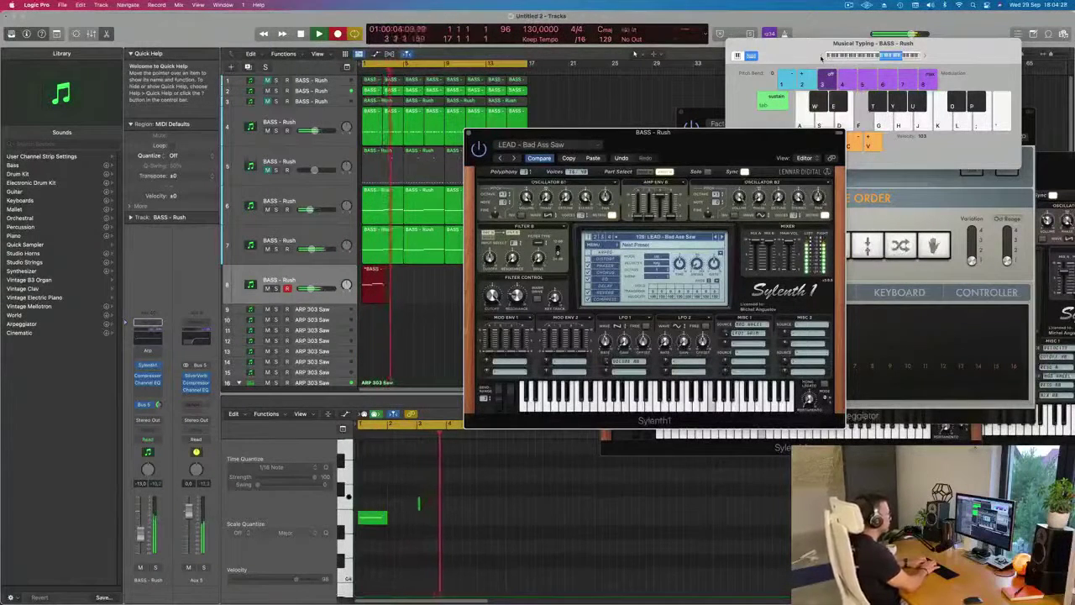
key("g")
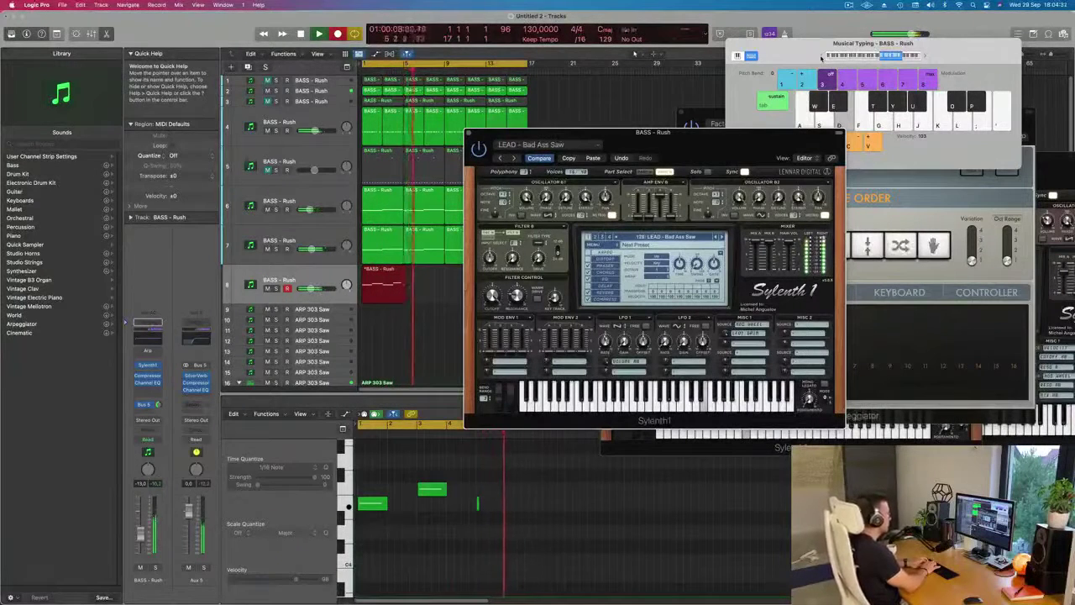
key("j")
key("f")
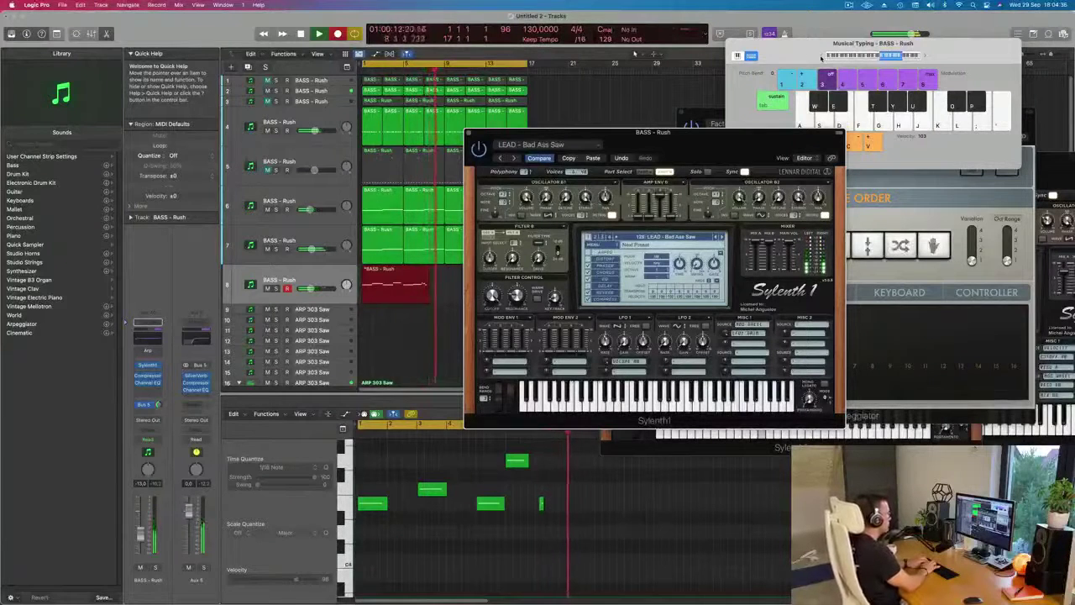
key("f")
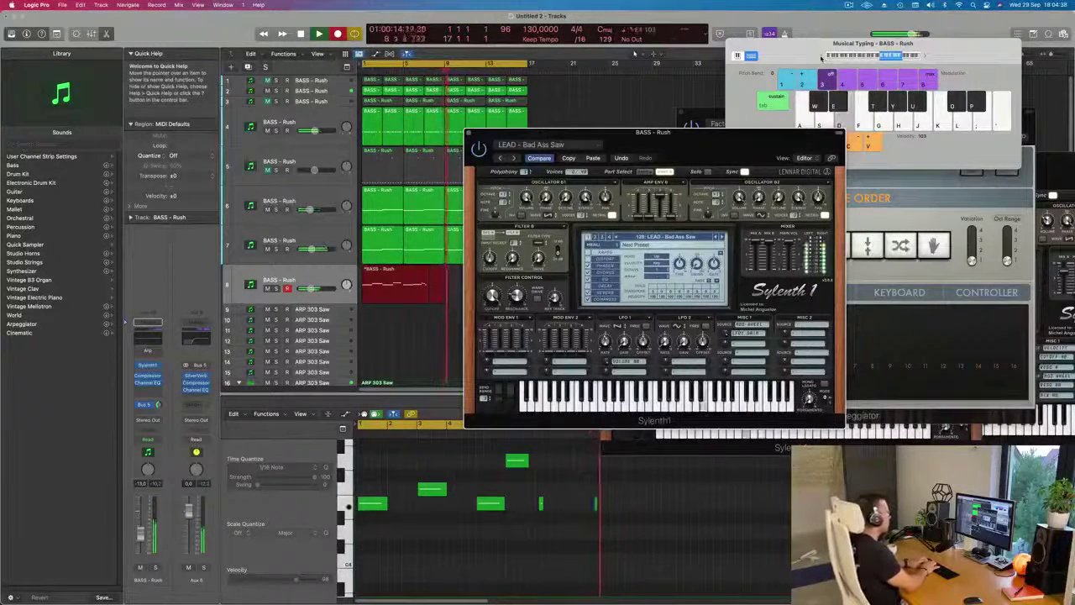
key("j")
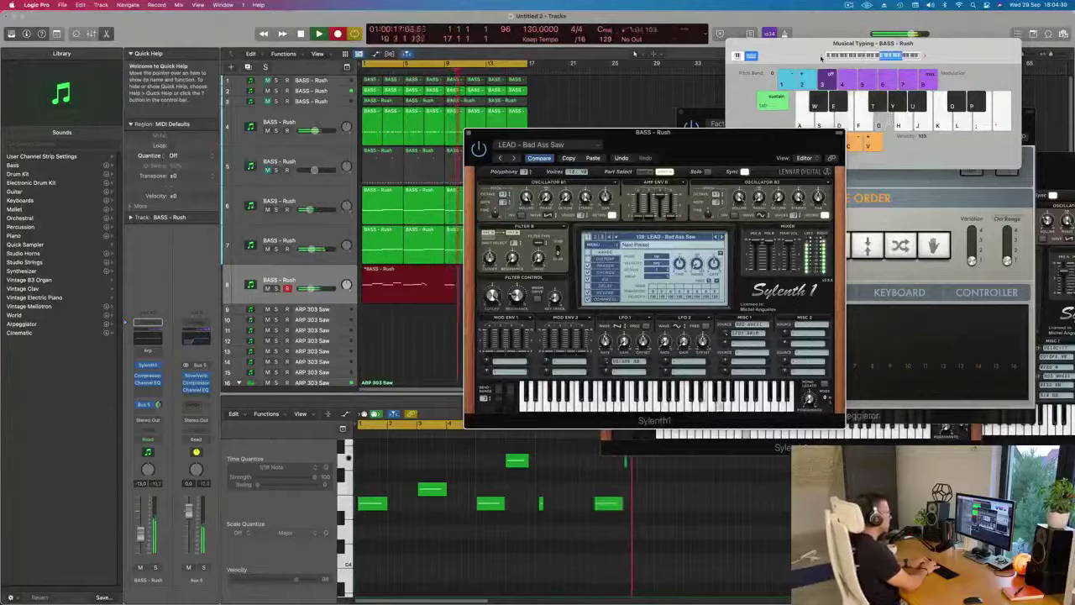
key("k")
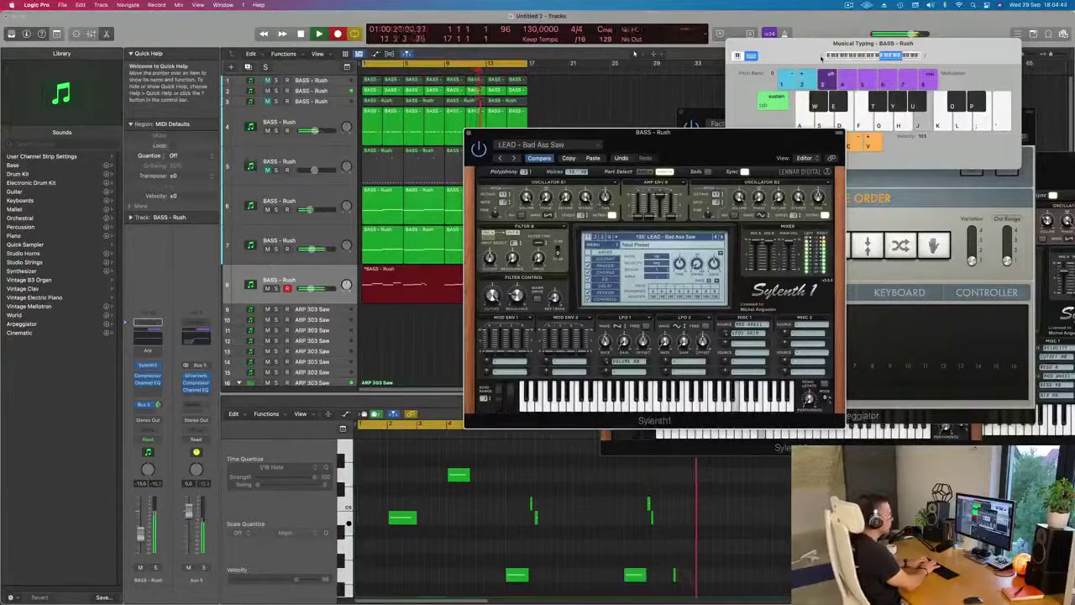
key("space")
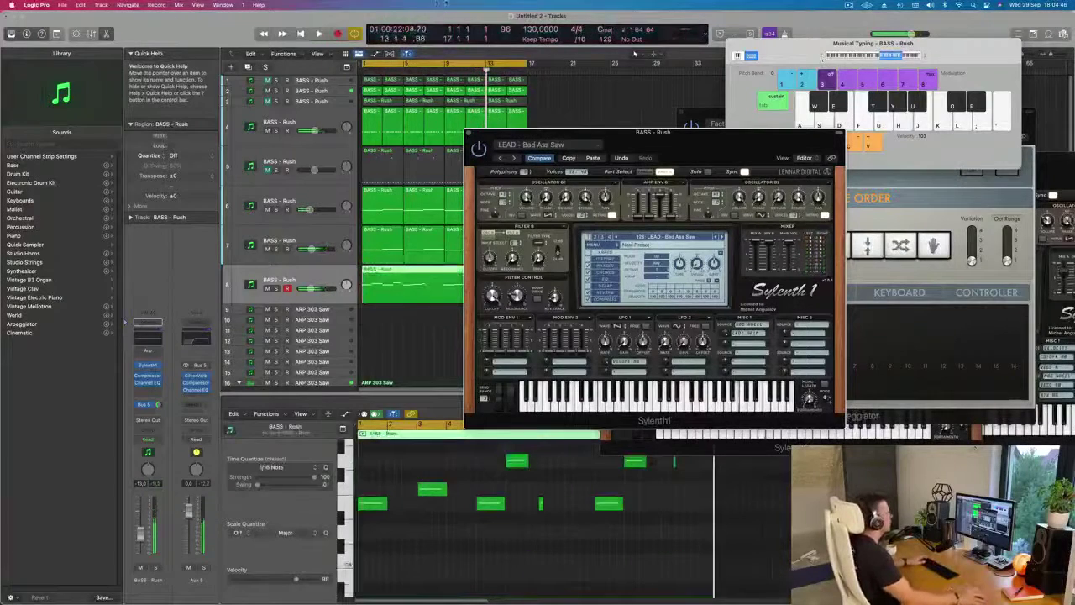
Listen to the recorded melody from the start, with the Sylenth1 window moved clear of the eighth track's region
key("space")
left_click(706, 118)
left_click_drag(627, 137, 786, 112)
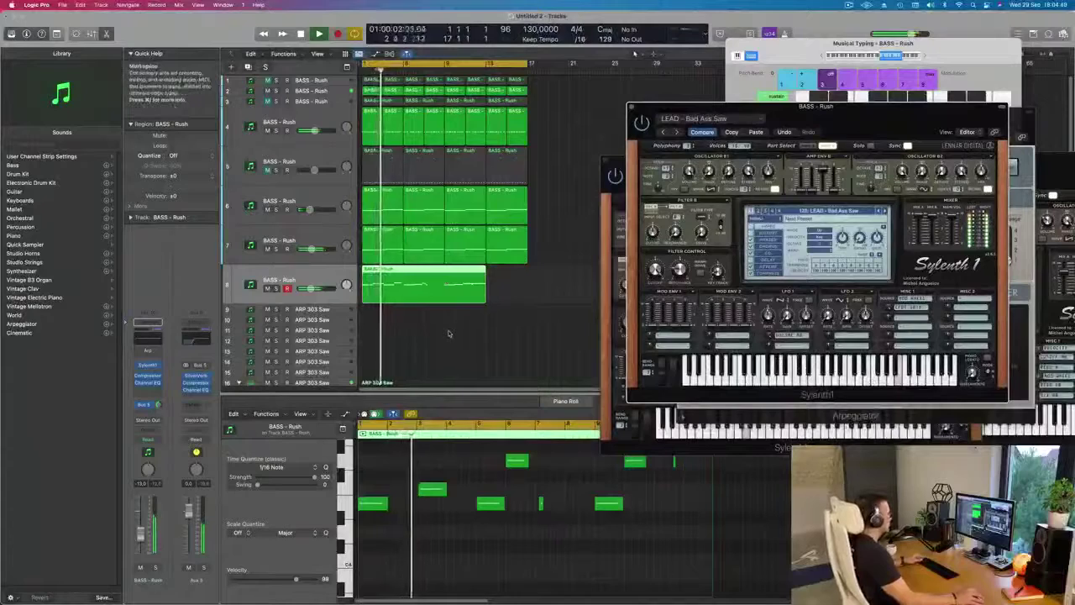
key("super+Left")
key("super+Right")
key("super+Right")
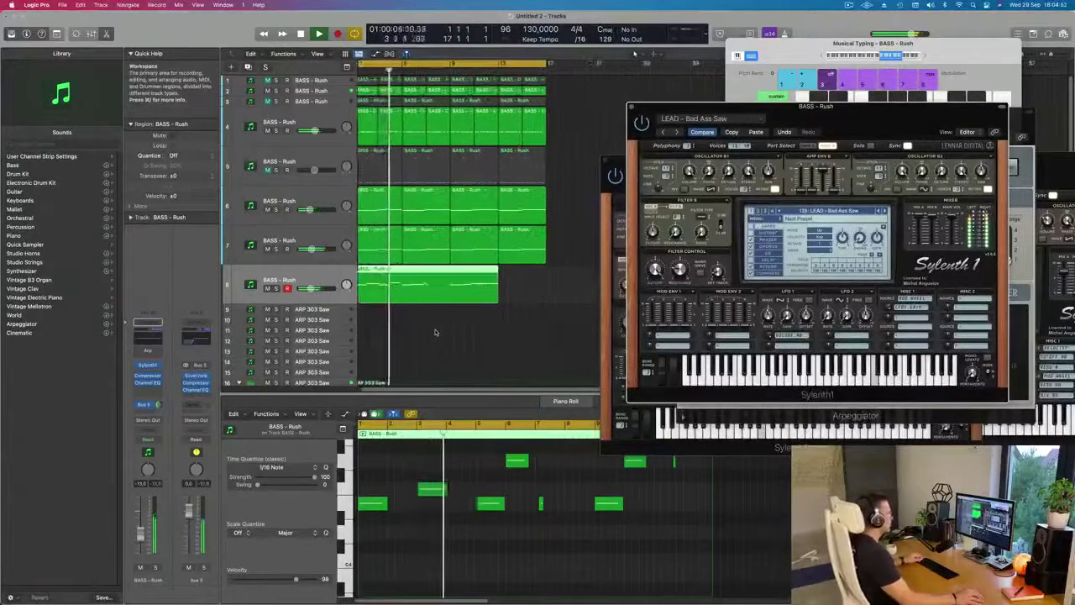
key("super+Left")
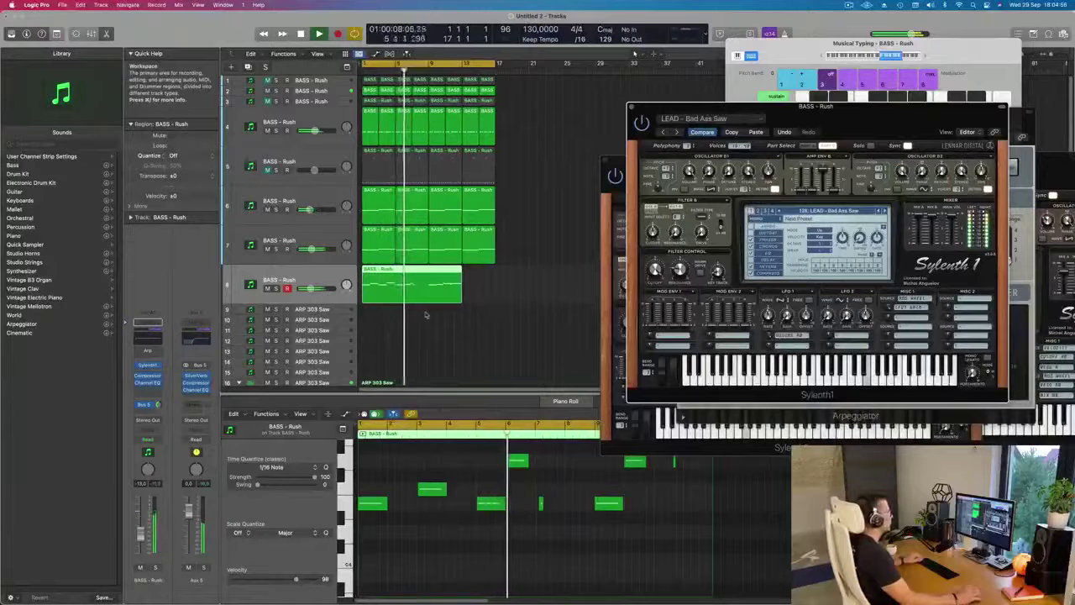
scroll(435, 313, "right", 1)
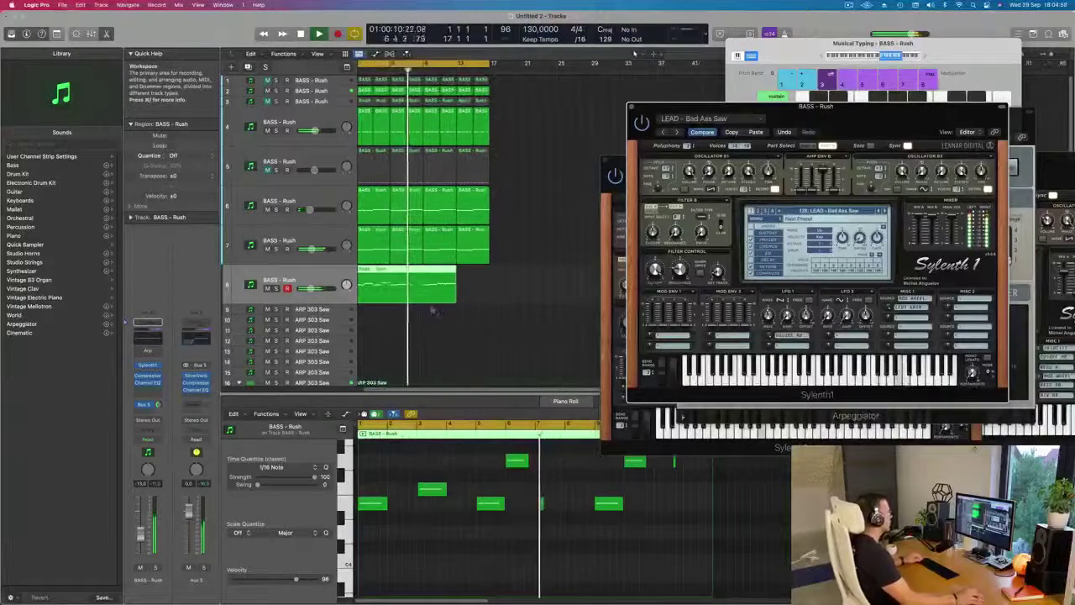
Split the recorded region at bar 9, splitting the notes that cross the cut, and delete the part before it
left_click(422, 271)
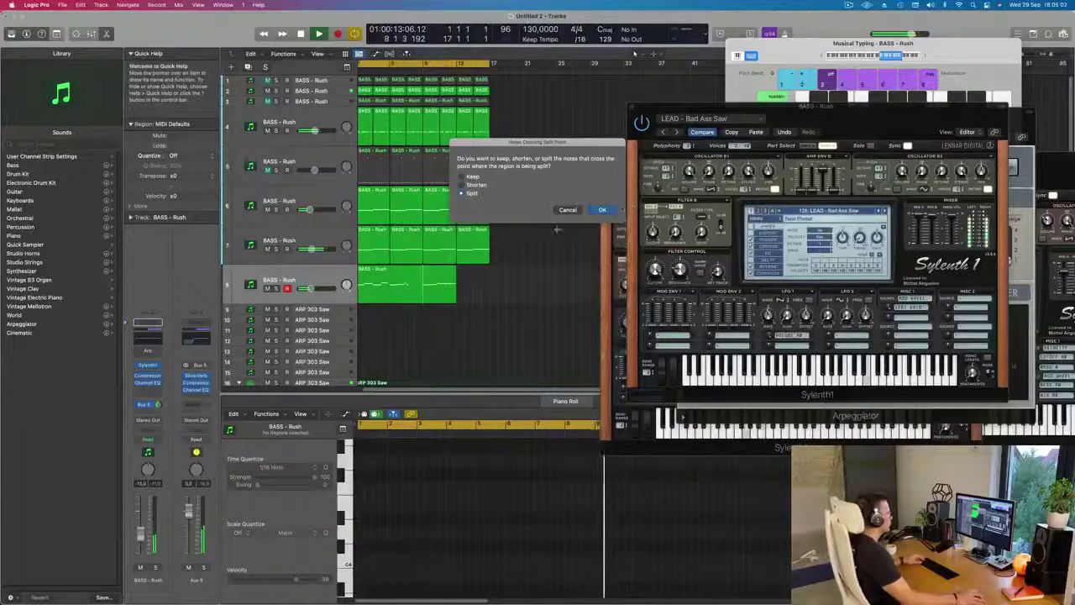
key("Return")
key("Delete")
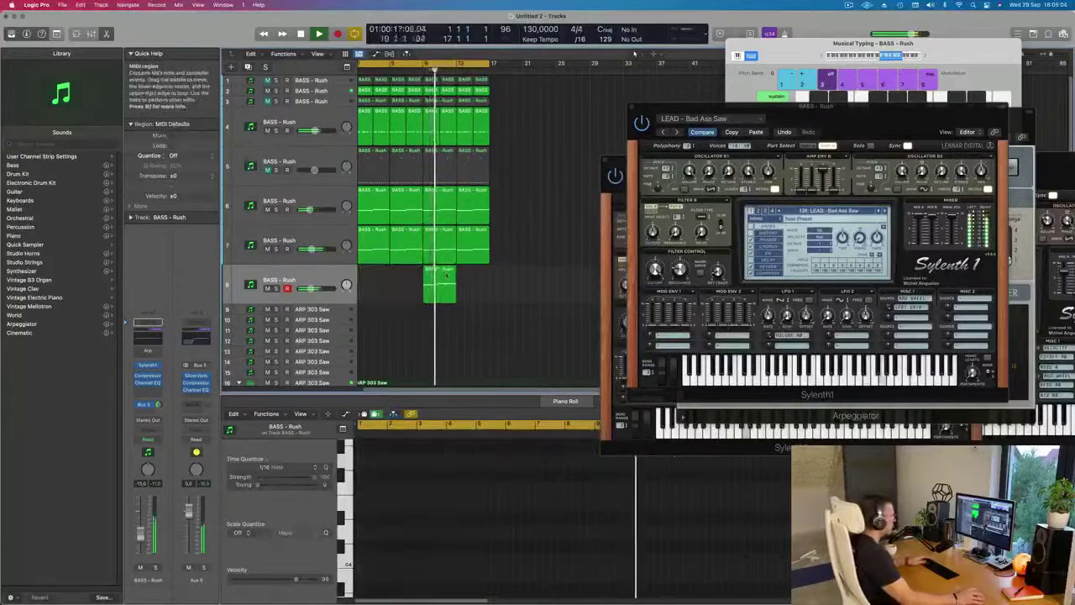
Move the remaining region on the eighth track to bar 1 and restart playback from the beginning
left_click(439, 282)
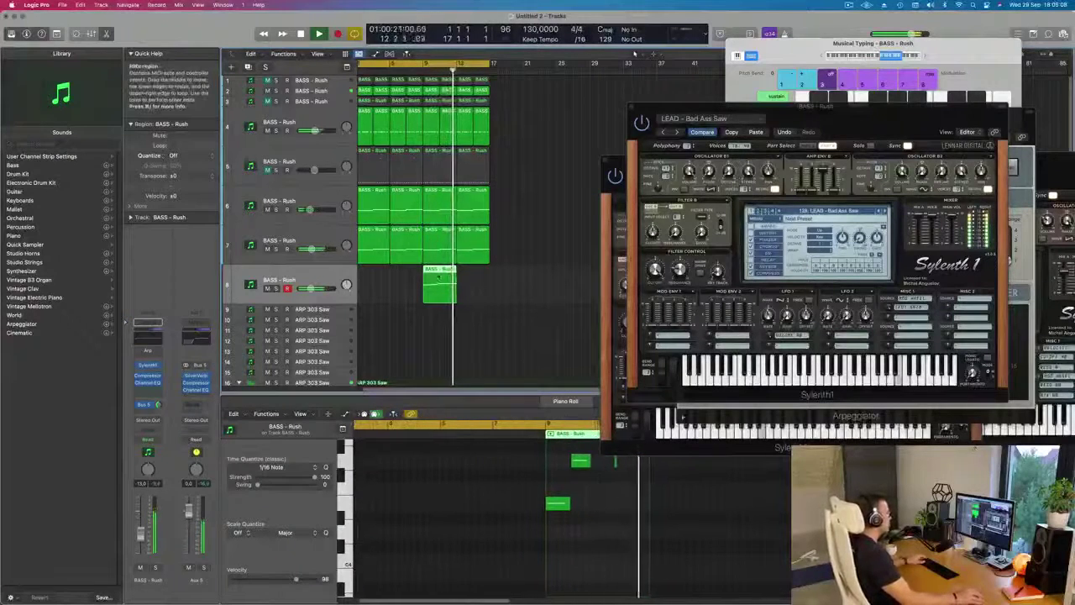
left_click_drag(438, 291, 367, 293)
key("Return")
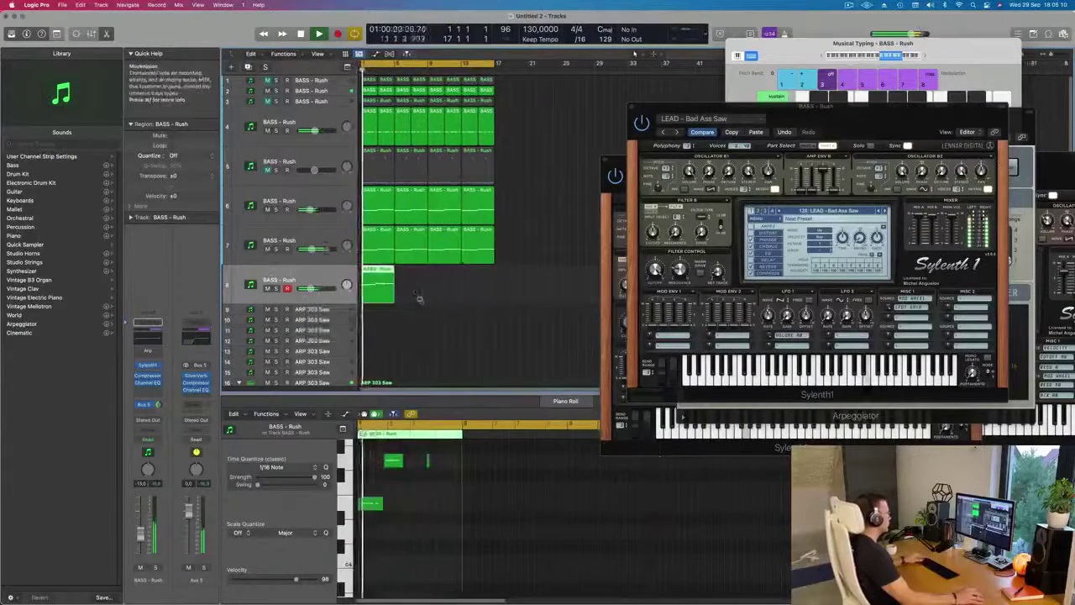
Transpose all notes of the eighth track's region down an octave and delete the short stray note in bar 3
scroll(420, 300, "left", 2)
scroll(427, 478, "up", 4)
left_click(392, 495)
key("super+a")
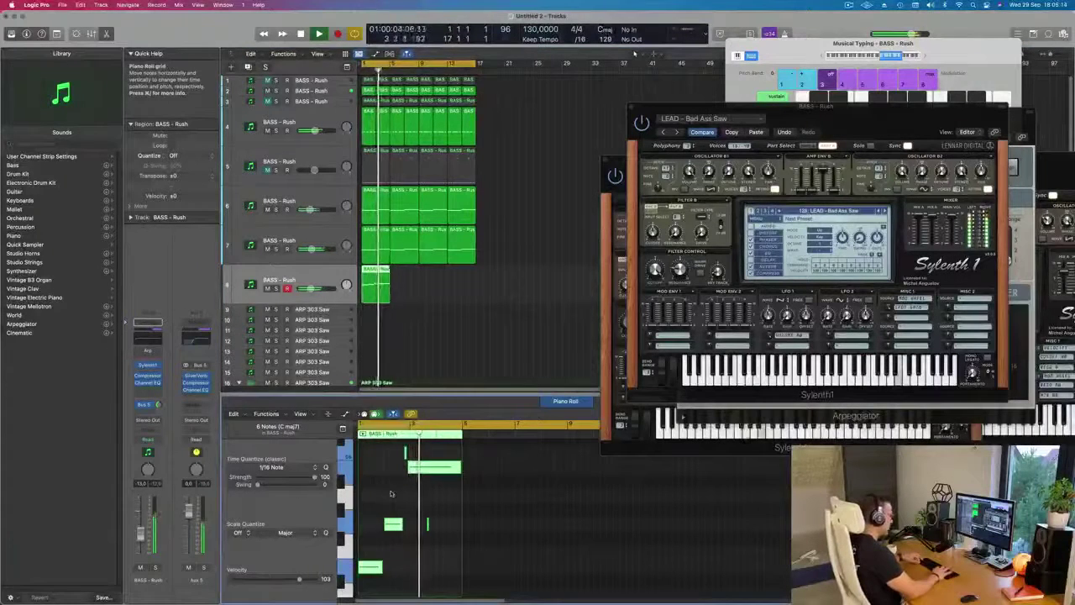
key("Delete")
key("space")
scroll(394, 494, "down", 5)
left_click(430, 574)
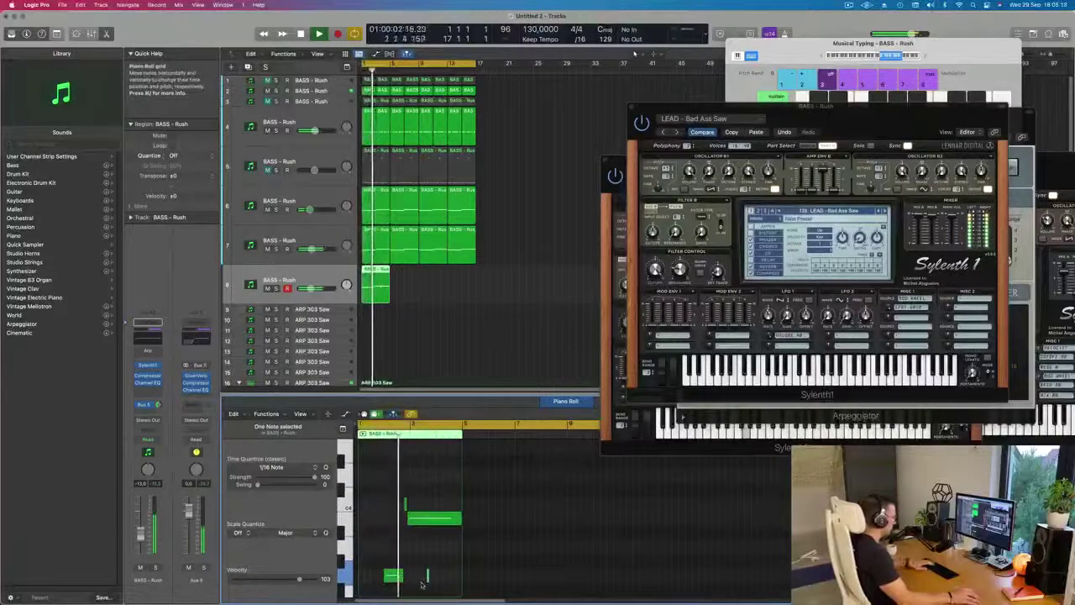
key("super+Right")
key("space")
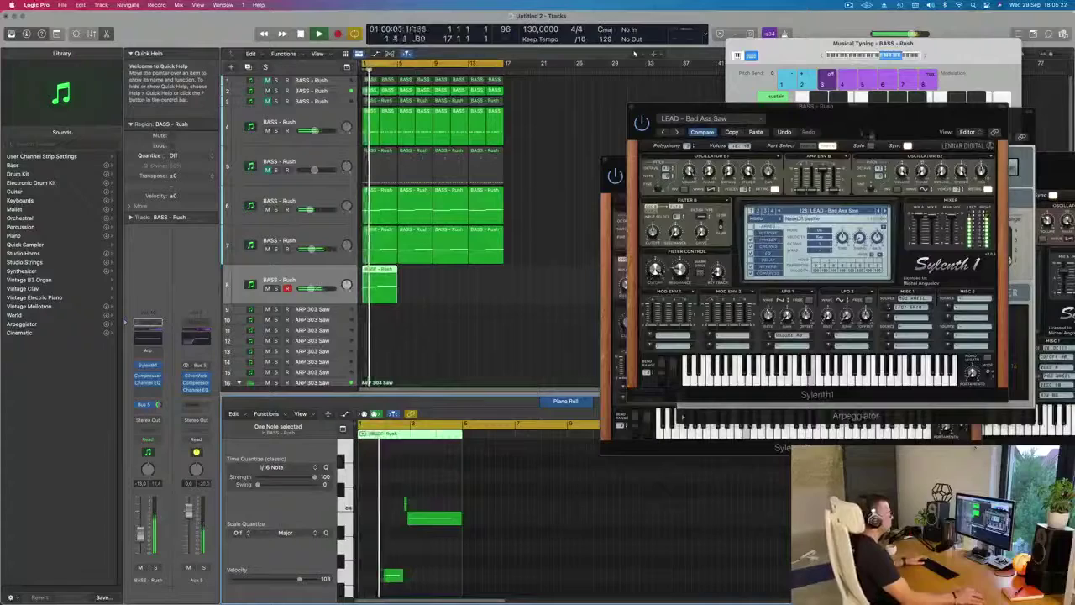
Move the Sylenth1 window back and audition its preceding lead presets down to LEAD - Acid during playback
left_click_drag(876, 135, 723, 186)
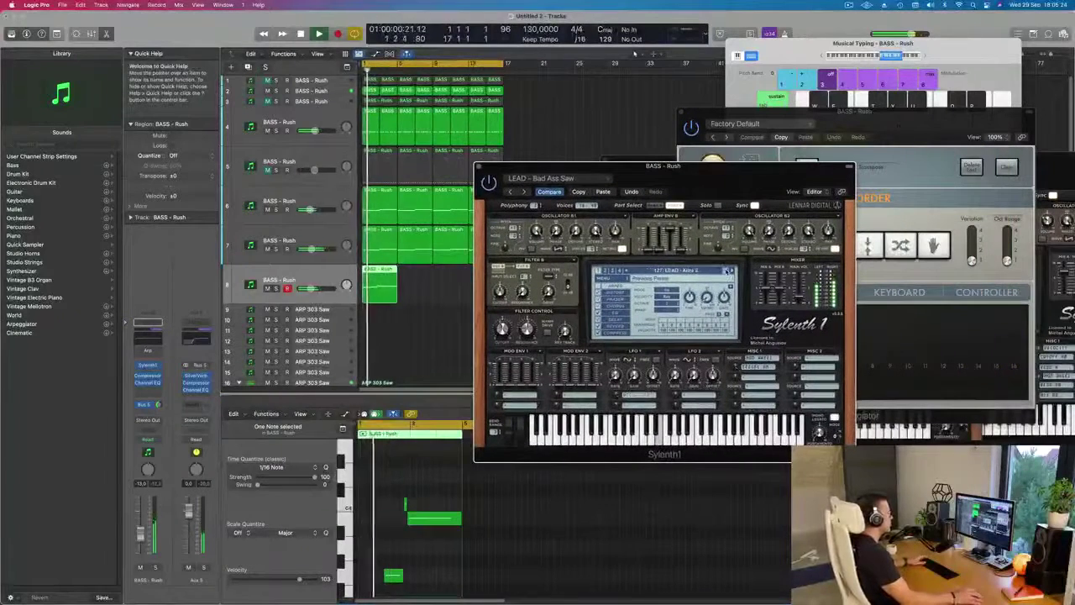
left_click(727, 272)
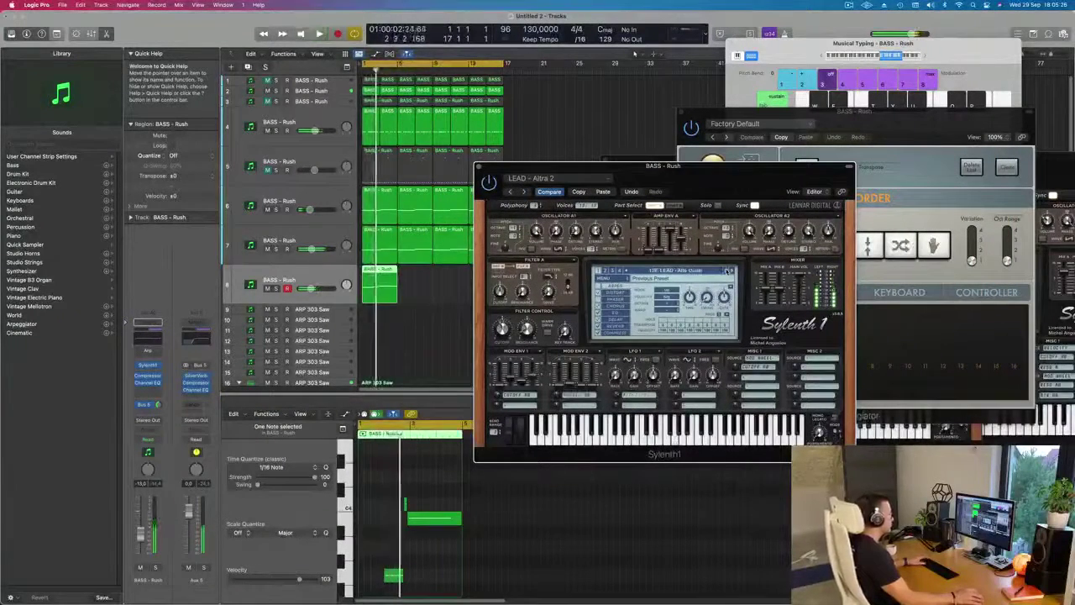
left_click(728, 271)
left_click(727, 271)
key("space")
left_click(731, 271)
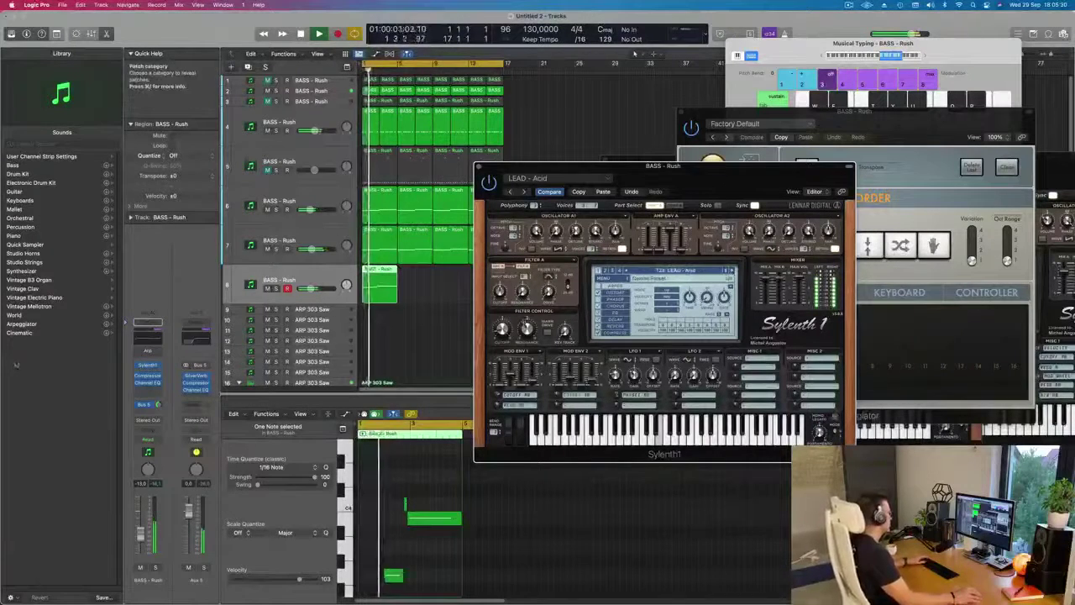
Restart playback and use Compare to return the eighth track's Sylenth1 to the BASS - Wippenberg sound
key("space")
key("space")
left_click(139, 351)
left_click(157, 351)
left_click(129, 355)
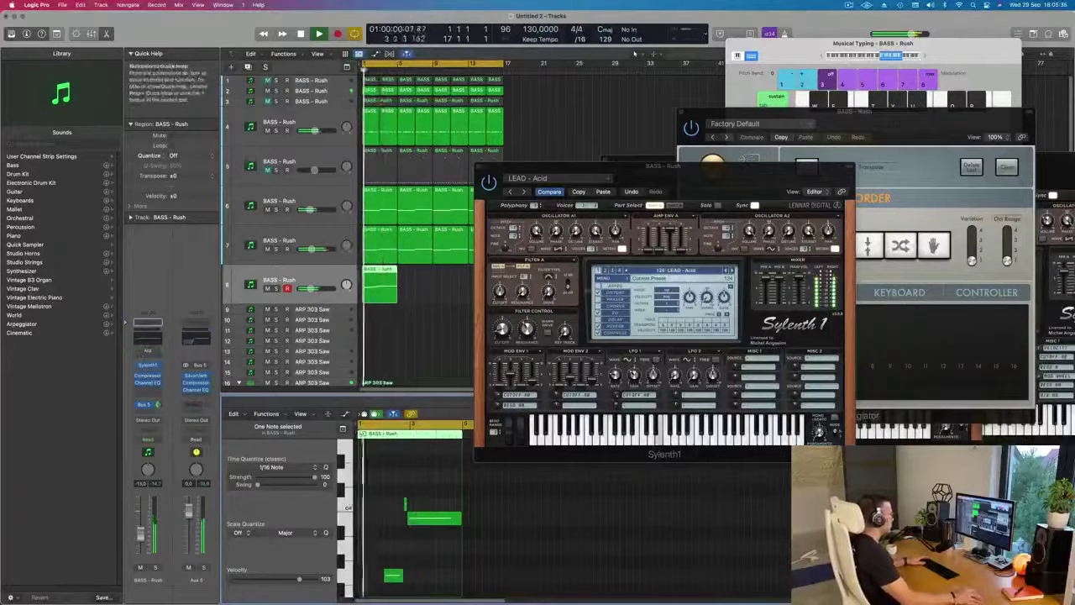
left_click(556, 192)
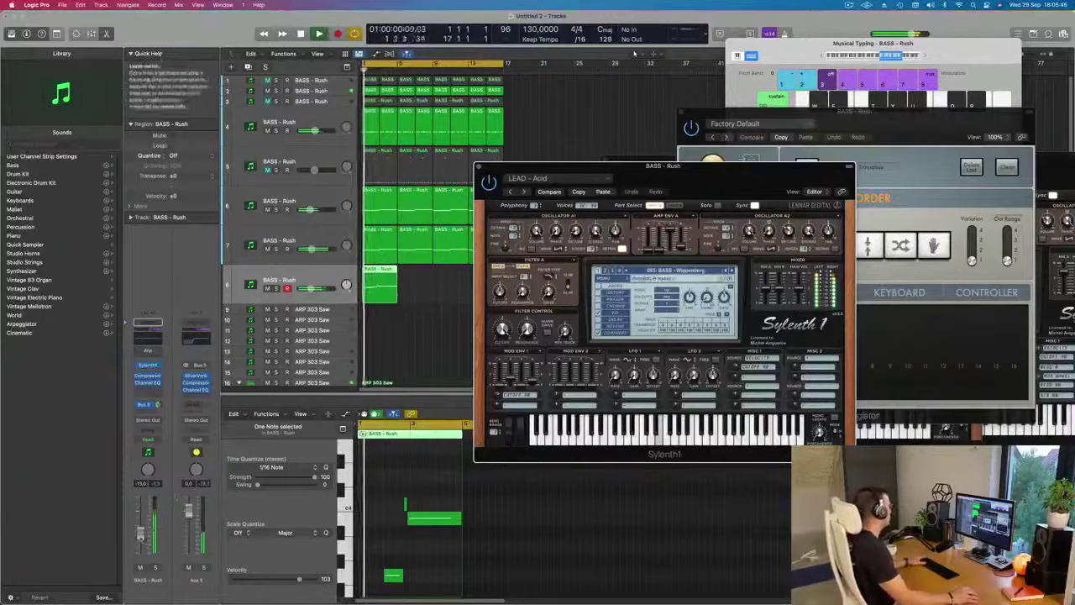
Raise the eighth track's volume to -11.6 dB and adjust a band in its Channel EQ, clearing the plug-in windows aside
left_click_drag(141, 532, 141, 531)
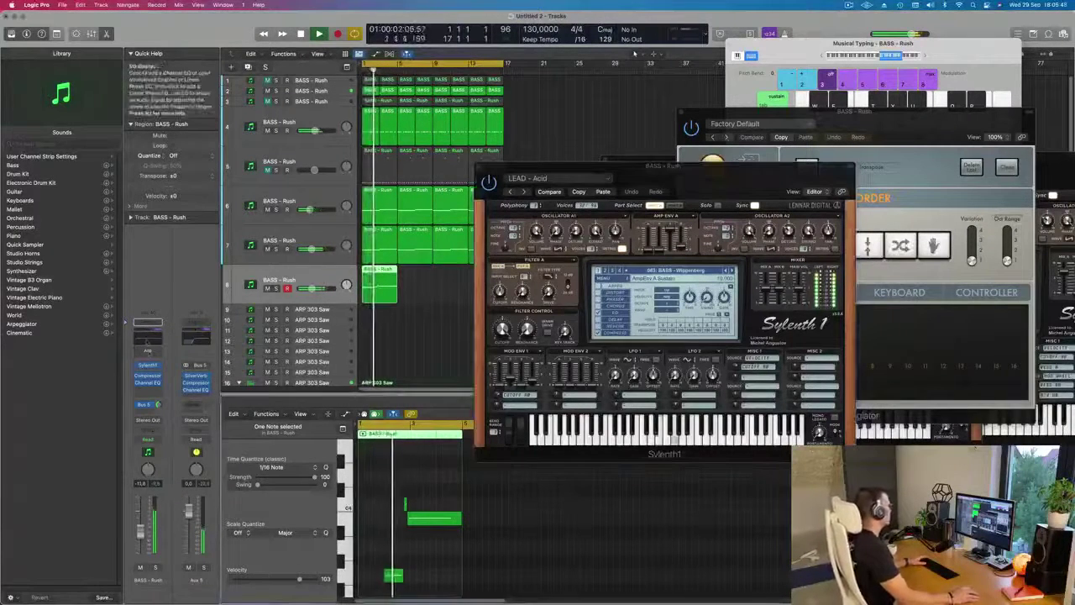
left_click(148, 383)
left_click_drag(480, 276, 523, 276)
left_click_drag(370, 253, 663, 227)
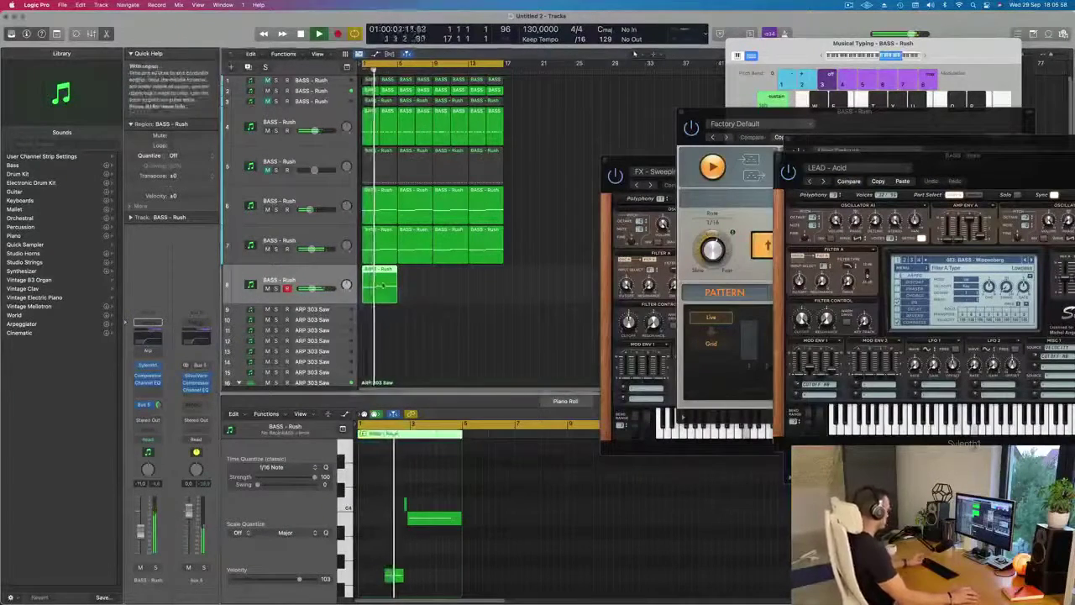
Repeat the eighth track's four-bar region to bar 17 and deselect the copies
scroll(408, 294, "down", 5)
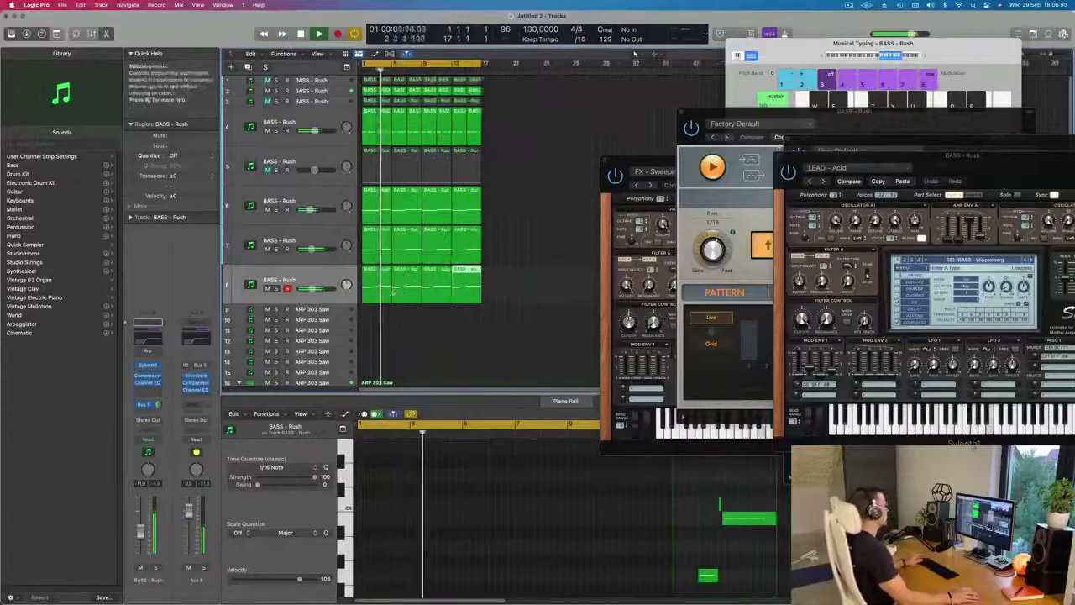
left_click(416, 286)
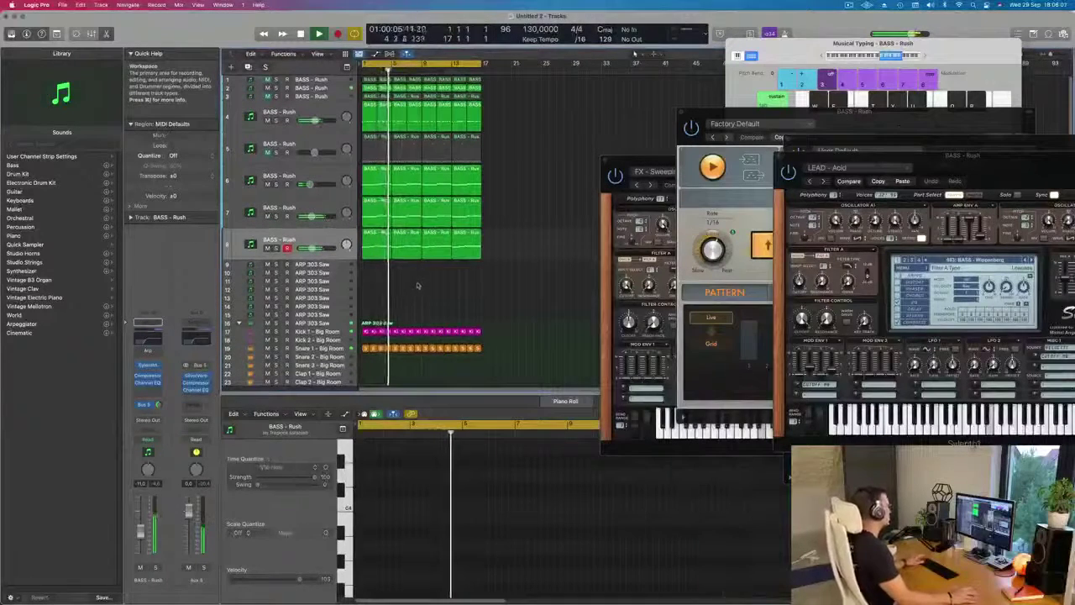
scroll(428, 290, "down", 2)
scroll(454, 285, "left", 1)
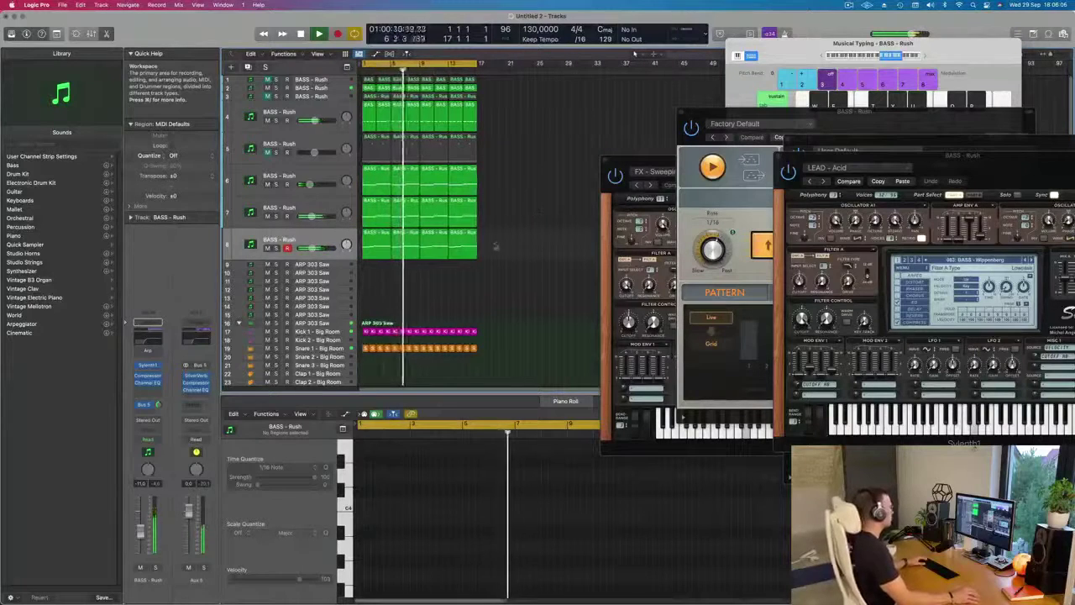
In the eighth track's first region, shorten the last long note and copy the bar-2 note to the end of bar 4
left_click(405, 238)
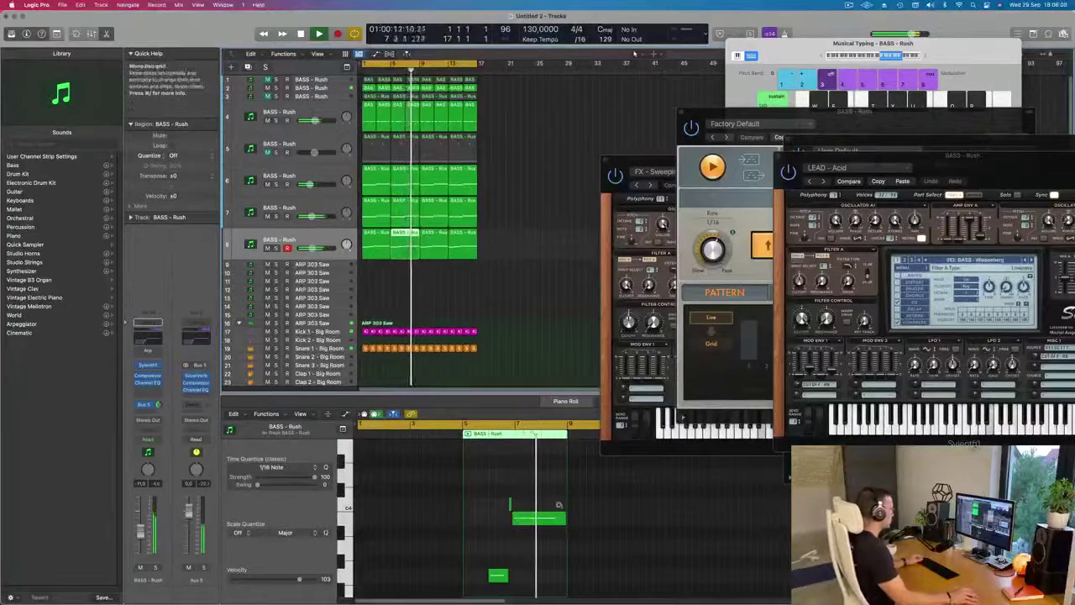
key("z")
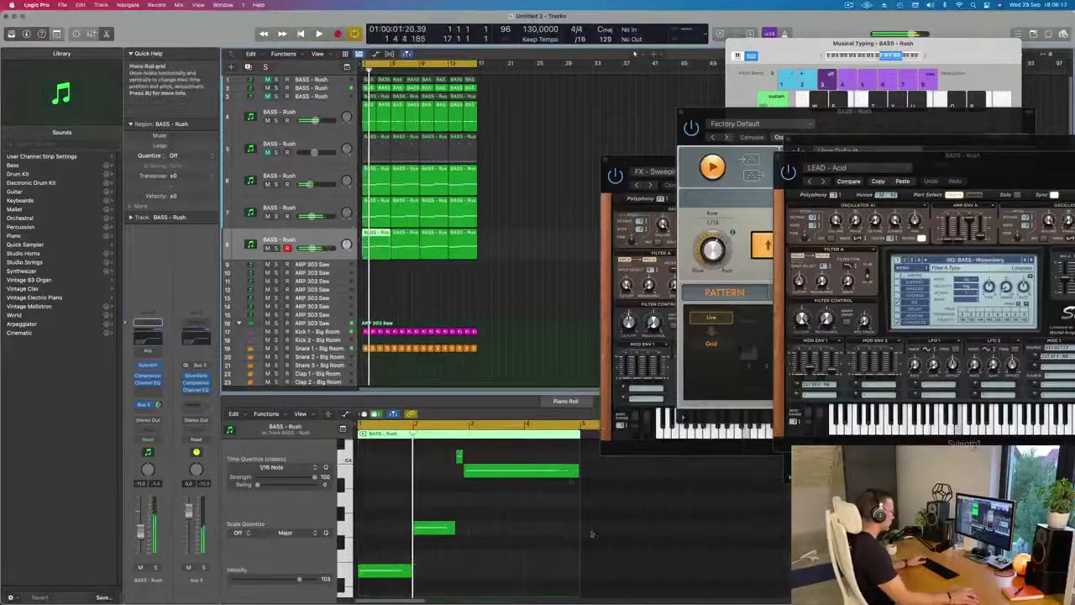
left_click(567, 472)
left_click_drag(580, 472, 552, 475)
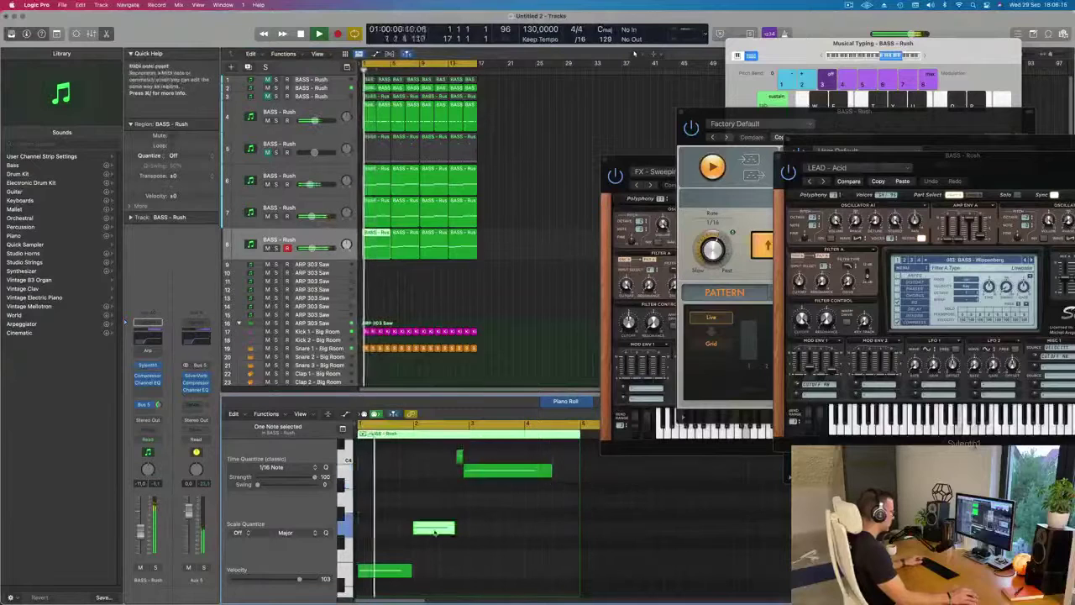
left_click_drag(438, 530, 576, 530)
scroll(420, 503, "down", 2)
scroll(421, 504, "down", 1)
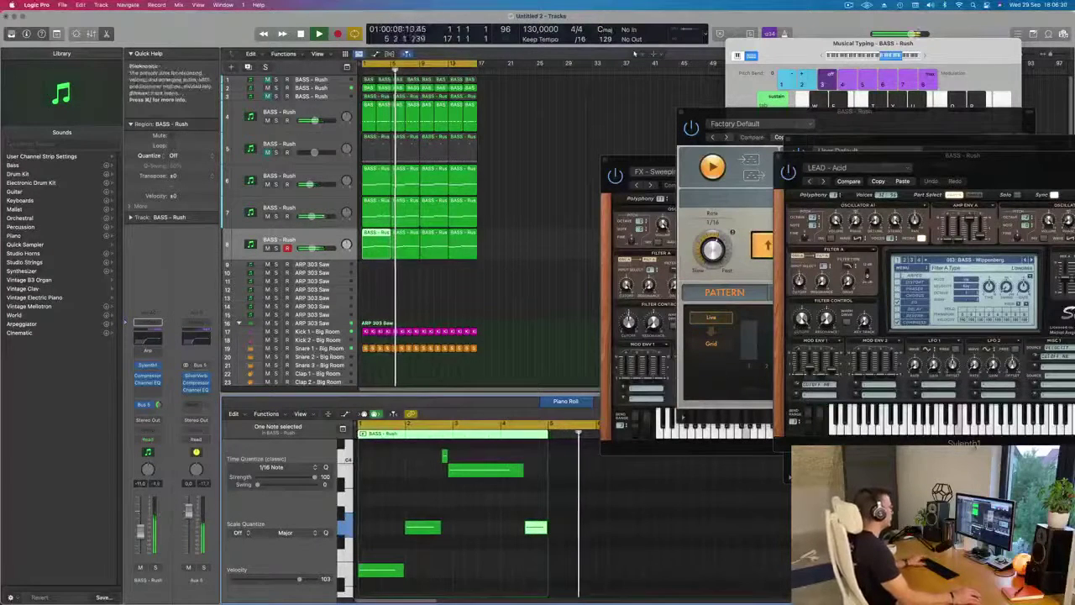
Compare the loop with the seventh track muted and unmuted, then select that track and briefly view its Sylenth1
left_click(265, 216)
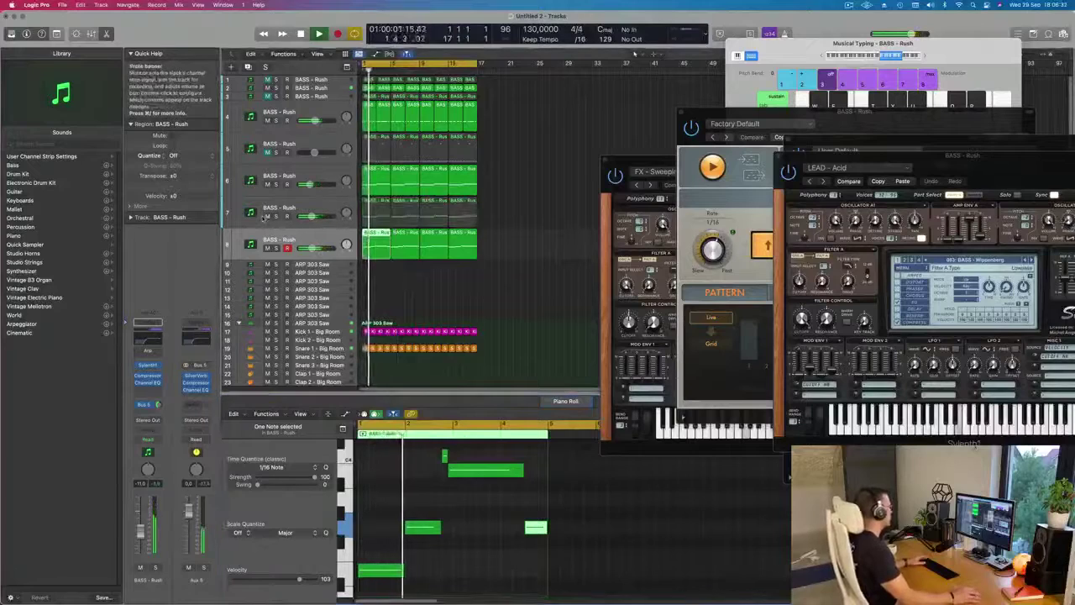
left_click(265, 215)
key("space")
left_click(309, 208)
key("space")
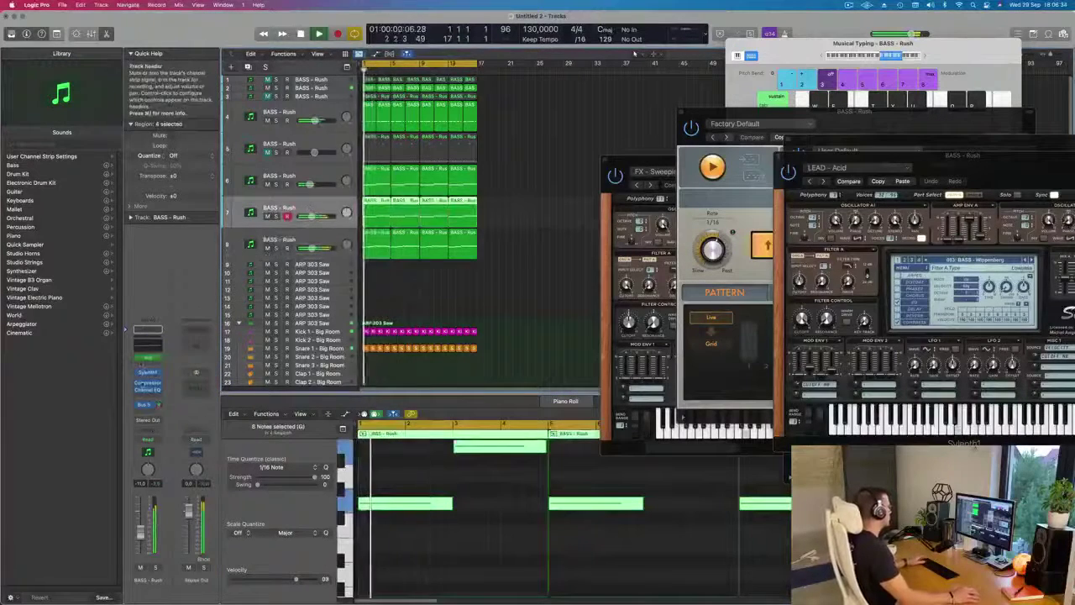
left_click(148, 372)
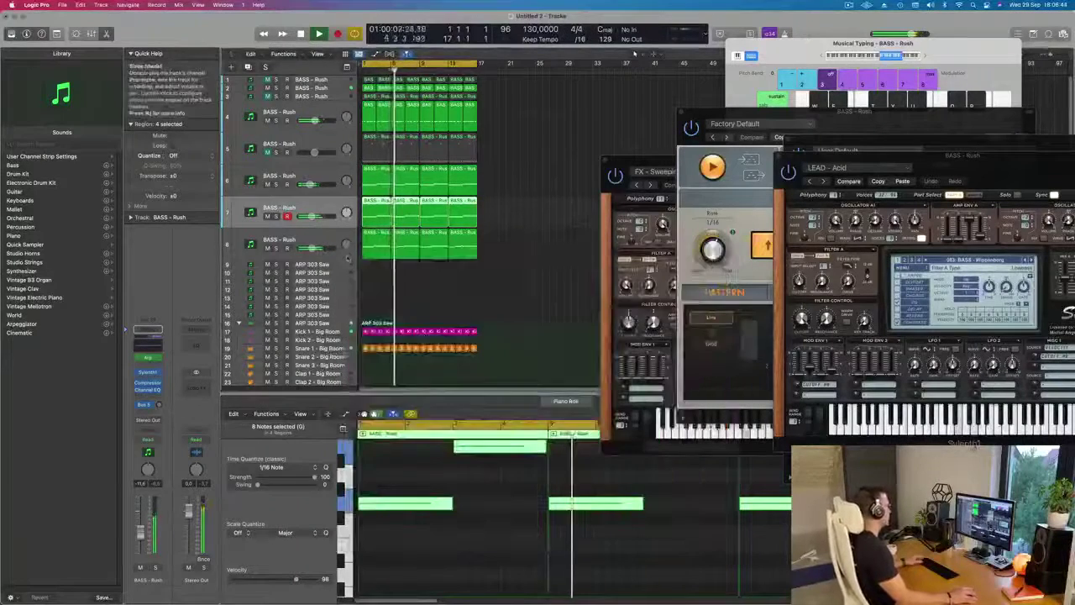
key("super+w")
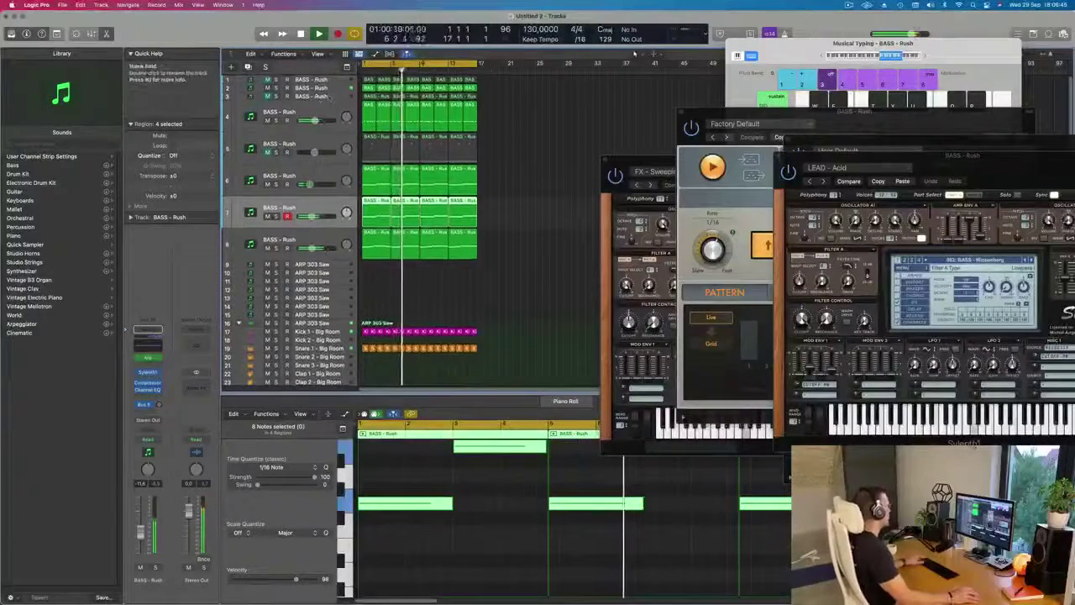
Solo the fourth track and then the second track to hear each alone, and return to the full mix
left_click(275, 121)
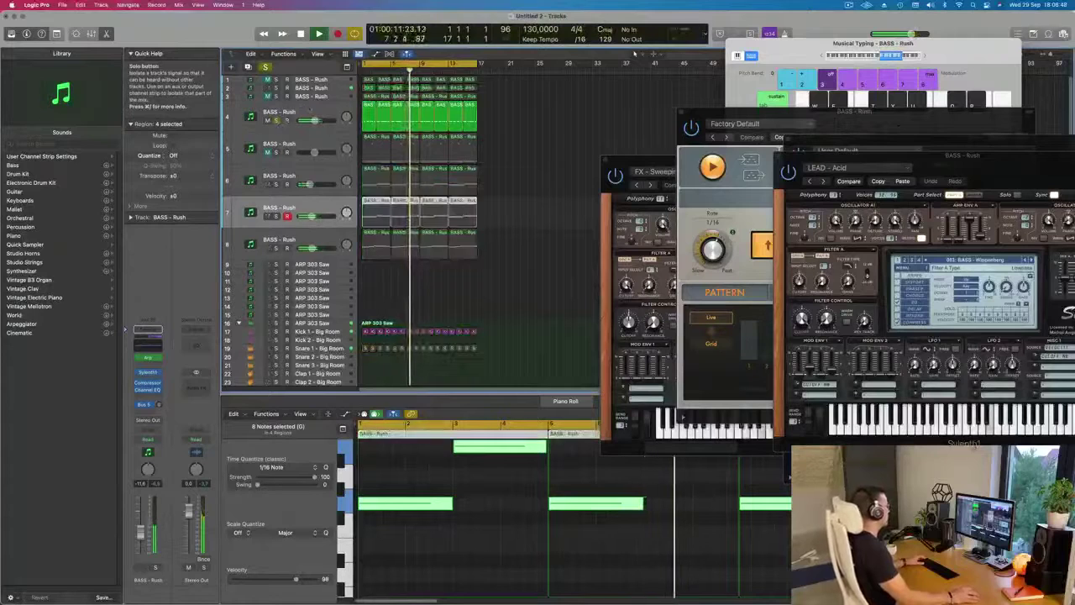
left_click(276, 120)
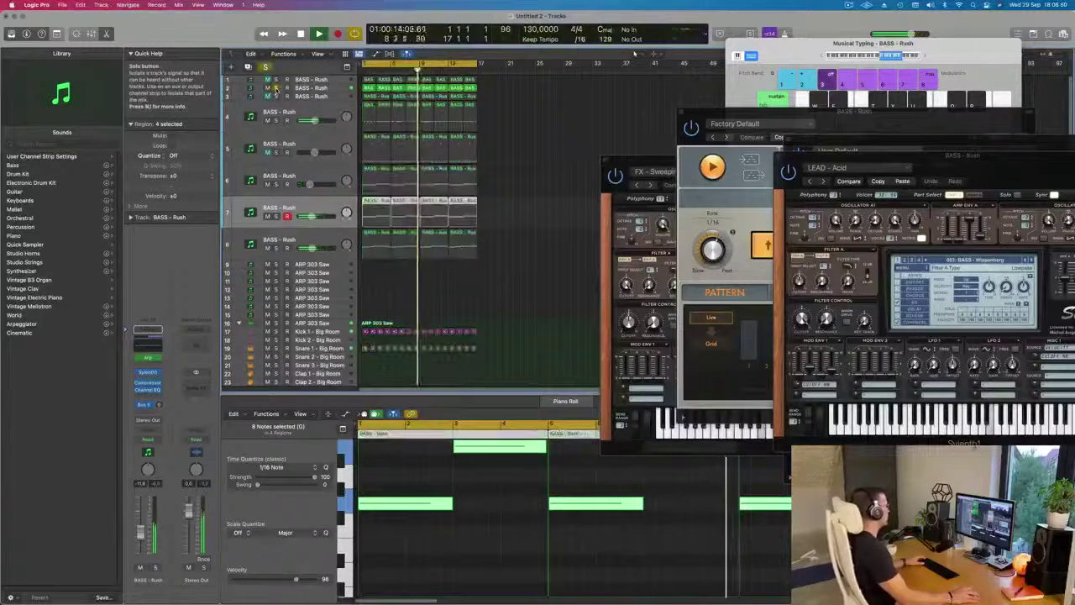
left_click(275, 88)
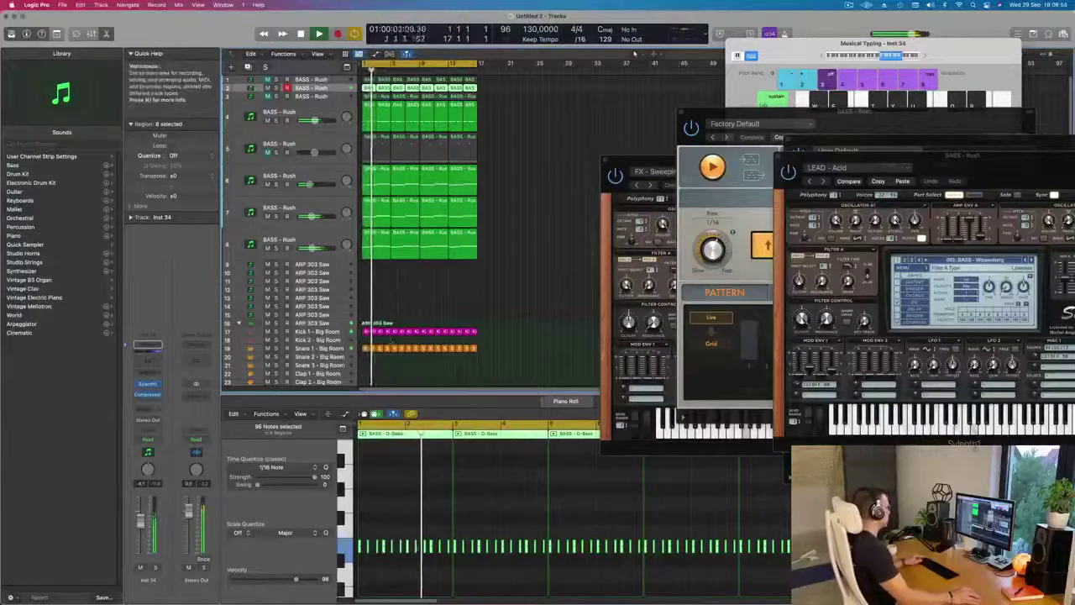
scroll(399, 320, "up", 1)
scroll(400, 320, "down", 2)
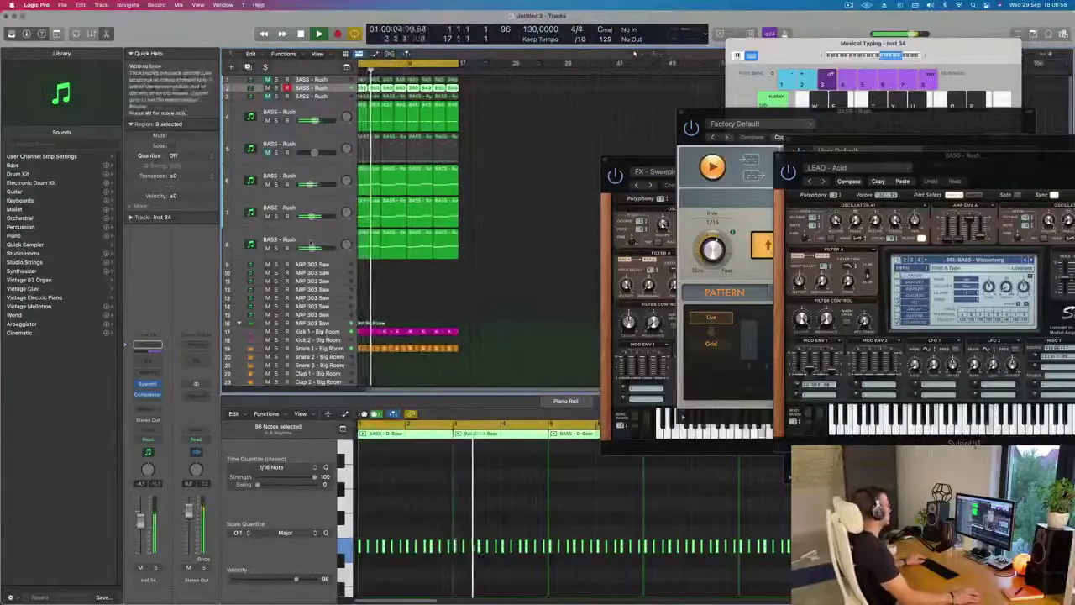
Create a ninth track with the eighth track's settings, restart playback and open its Sylenth1 in a clear spot
left_click(285, 242)
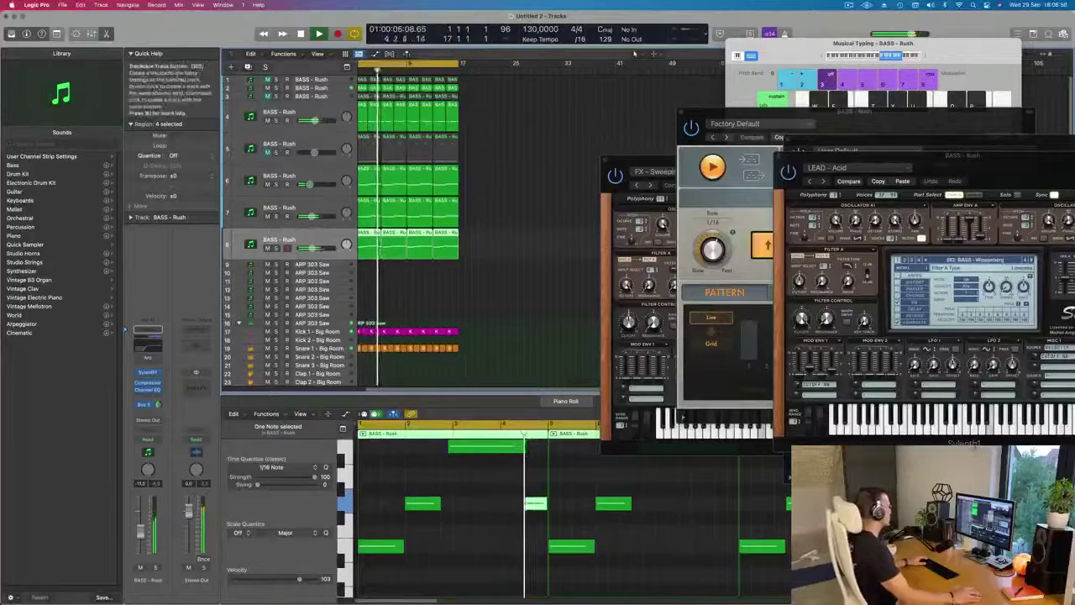
key("super+d")
key("Return")
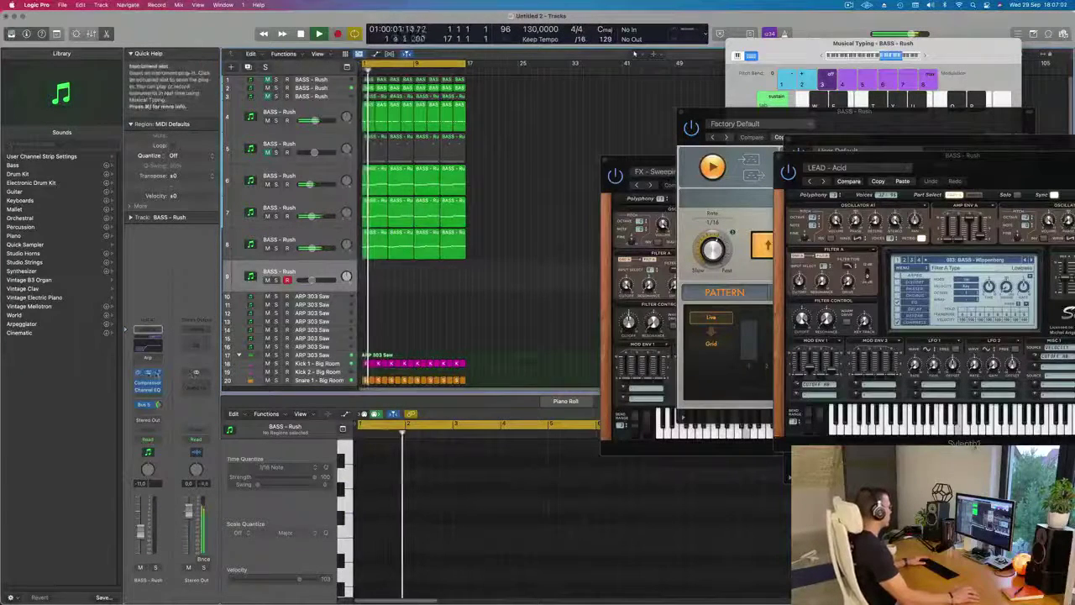
left_click(148, 372)
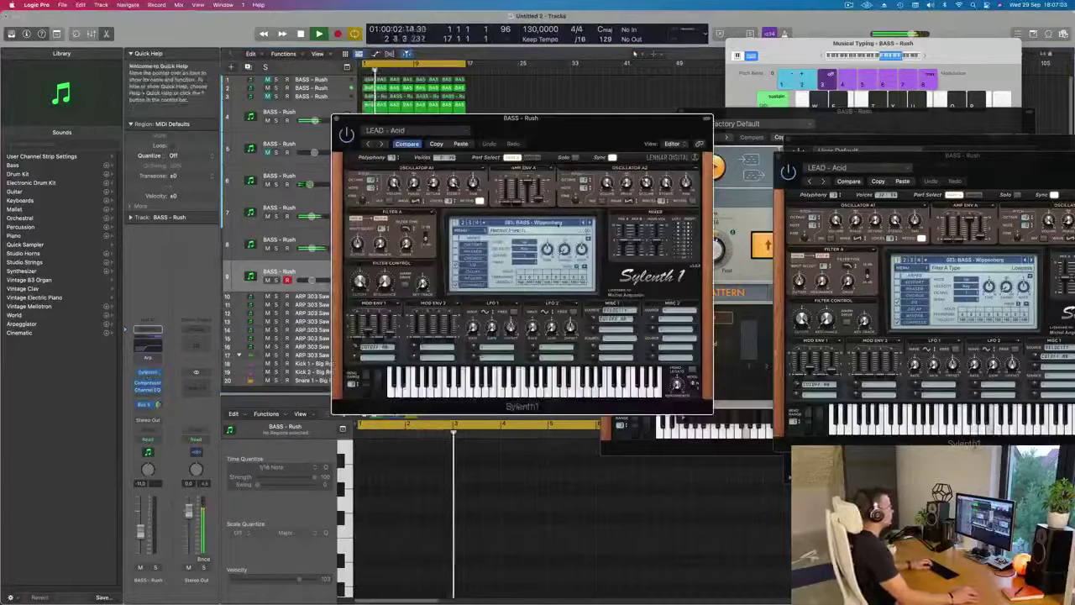
left_click_drag(600, 128, 580, 128)
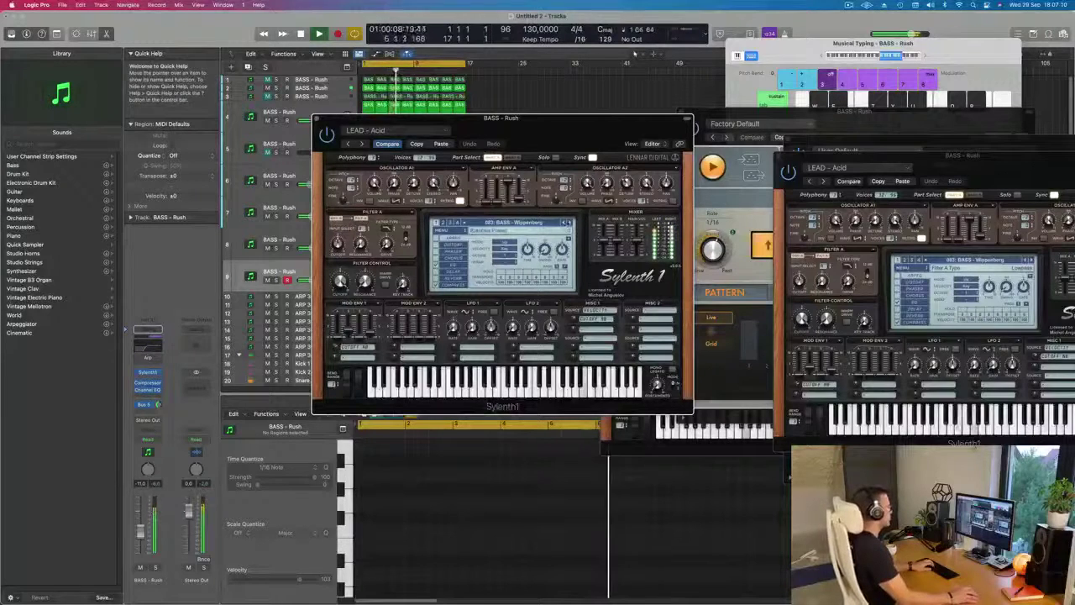
Audition neighbouring bass and lead presets, load LEAD - Bad Ass Saw on the ninth track and lower its volume to -13.6 dB
left_click(564, 223)
left_click(564, 222)
left_click(516, 224)
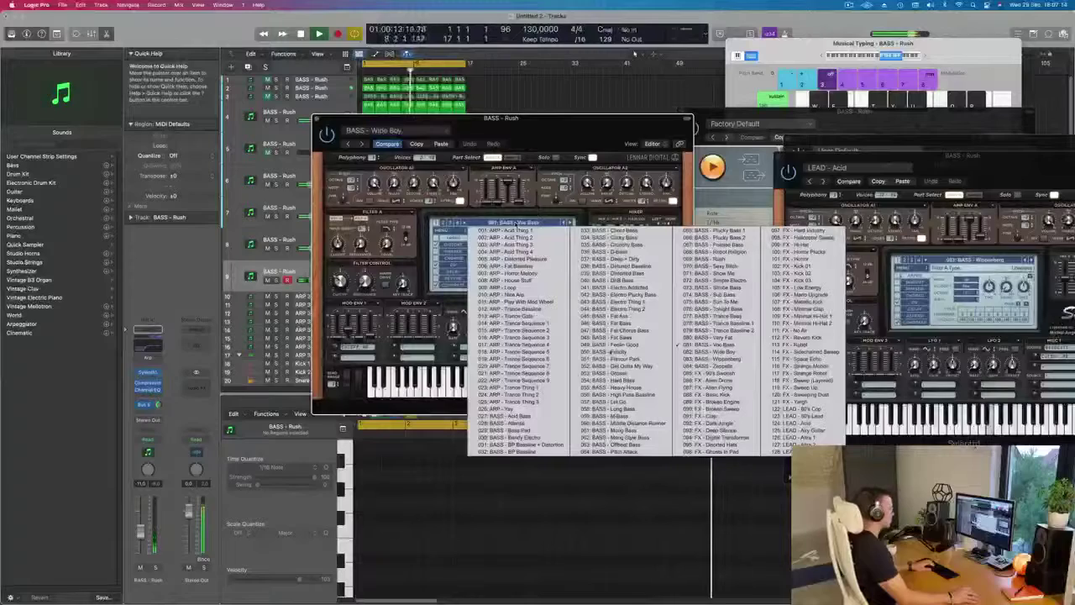
left_click(813, 431)
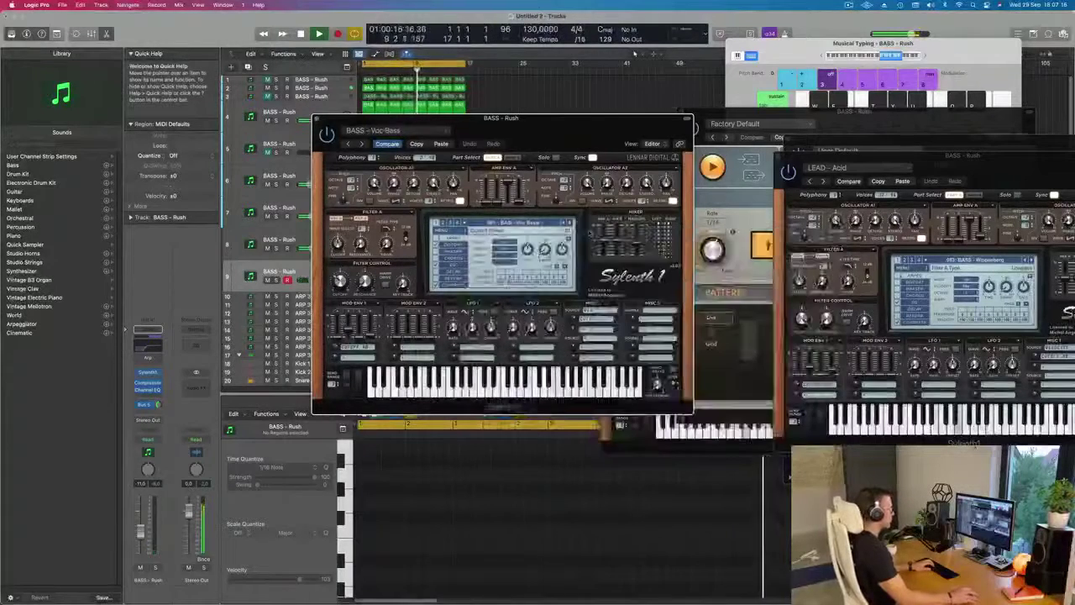
left_click(570, 223)
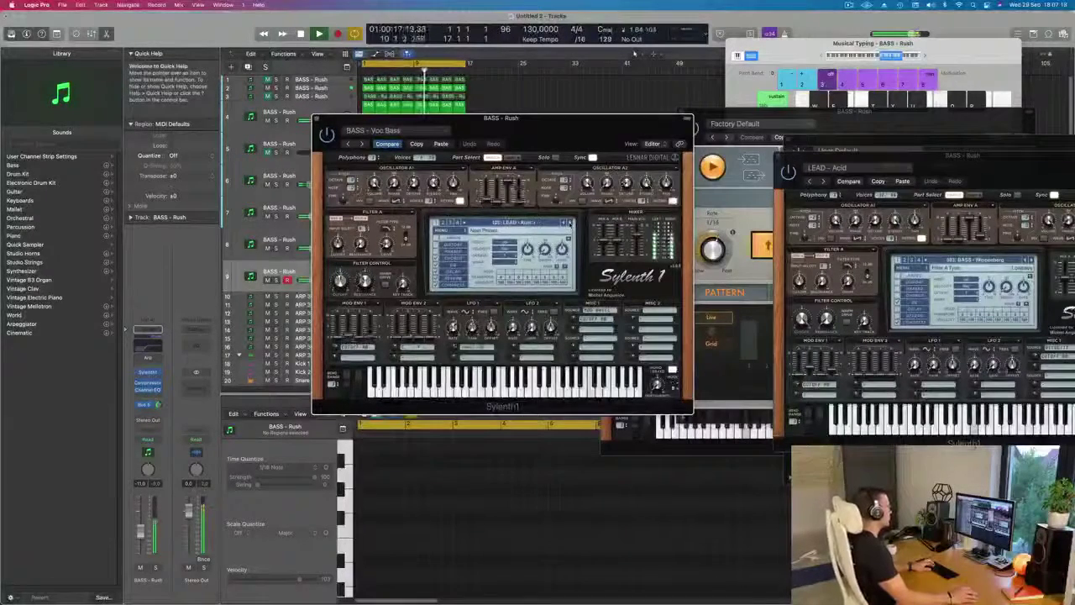
left_click(570, 222)
left_click(570, 223)
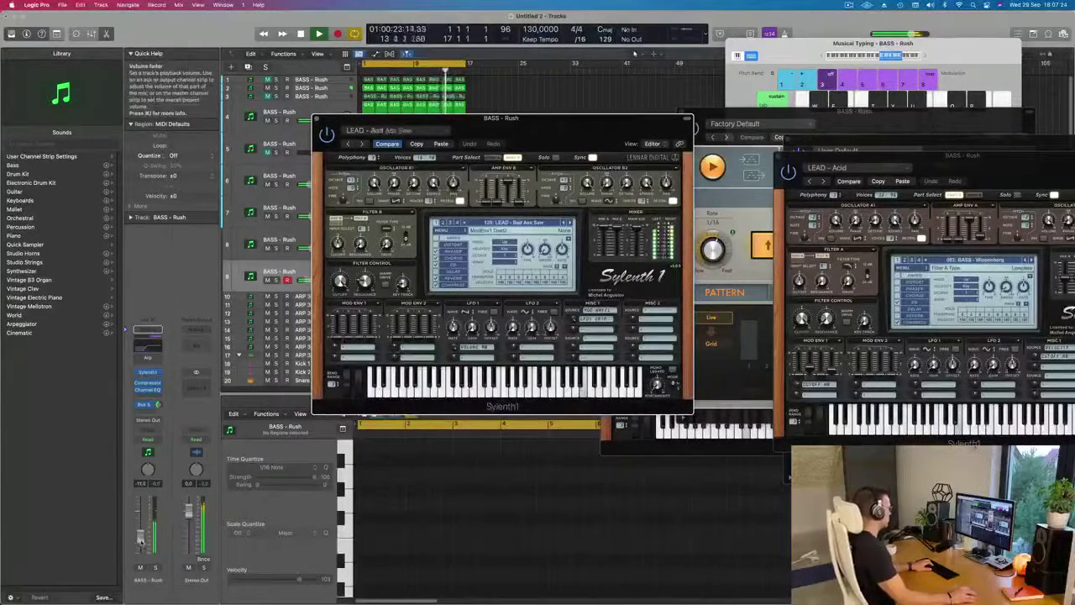
left_click(141, 543)
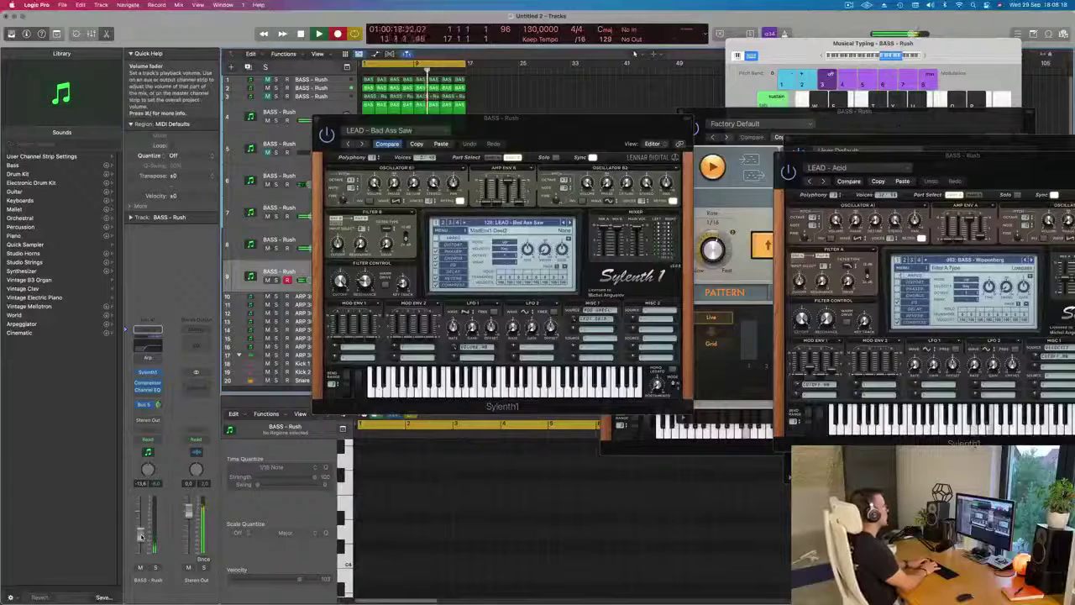
Record a four-bar melody of short repeated notes on the ninth track and play it back from the start
key("space")
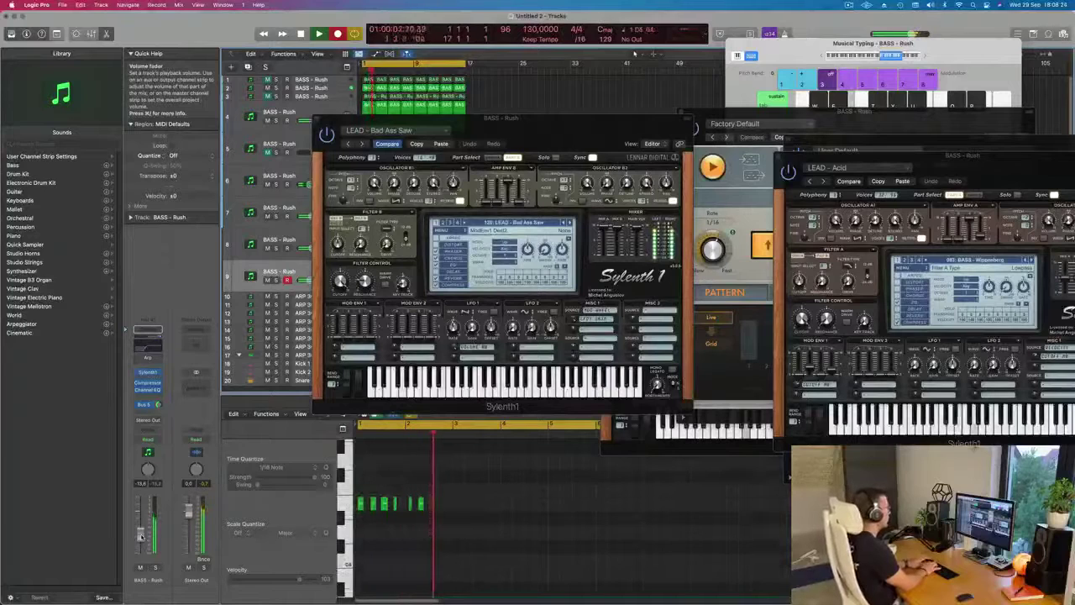
key("d")
key("d")
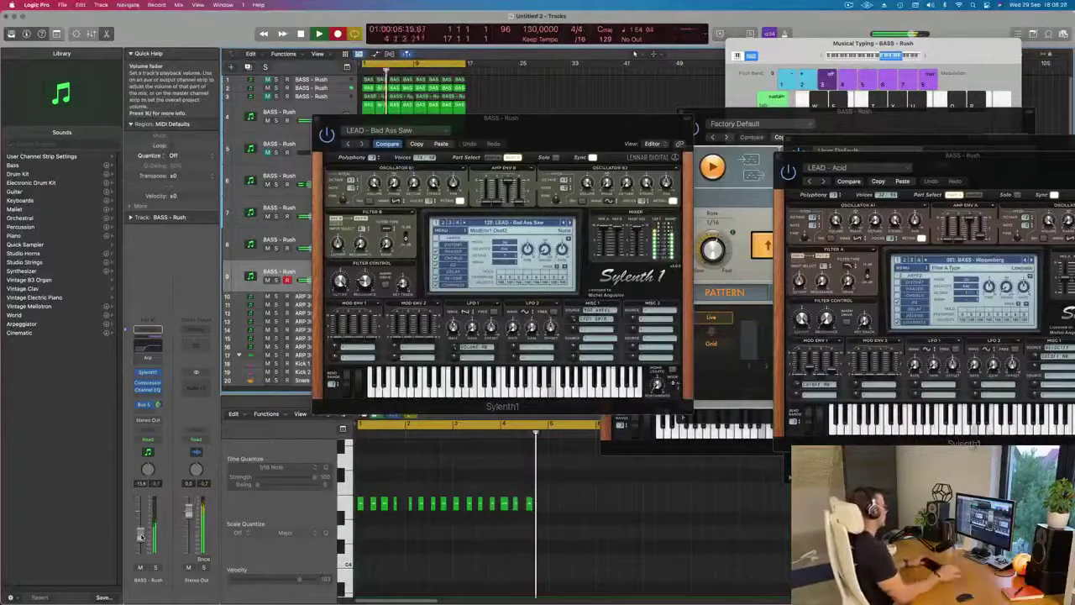
key("space")
key("space")
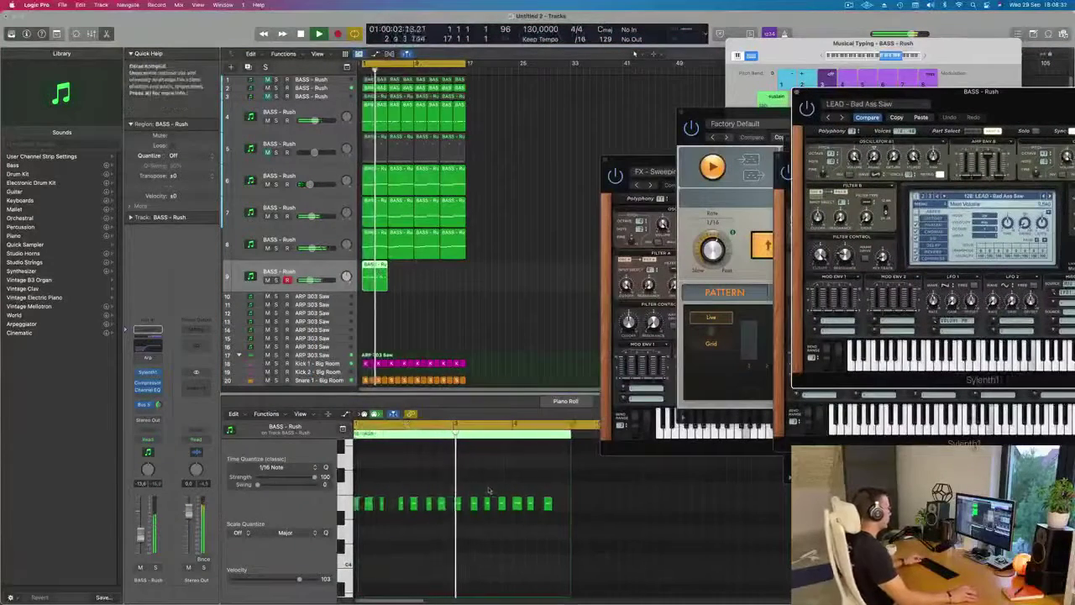
Try to copy the high note near bar 3 to a slightly later position in the ninth track's region
scroll(489, 491, "up", 5)
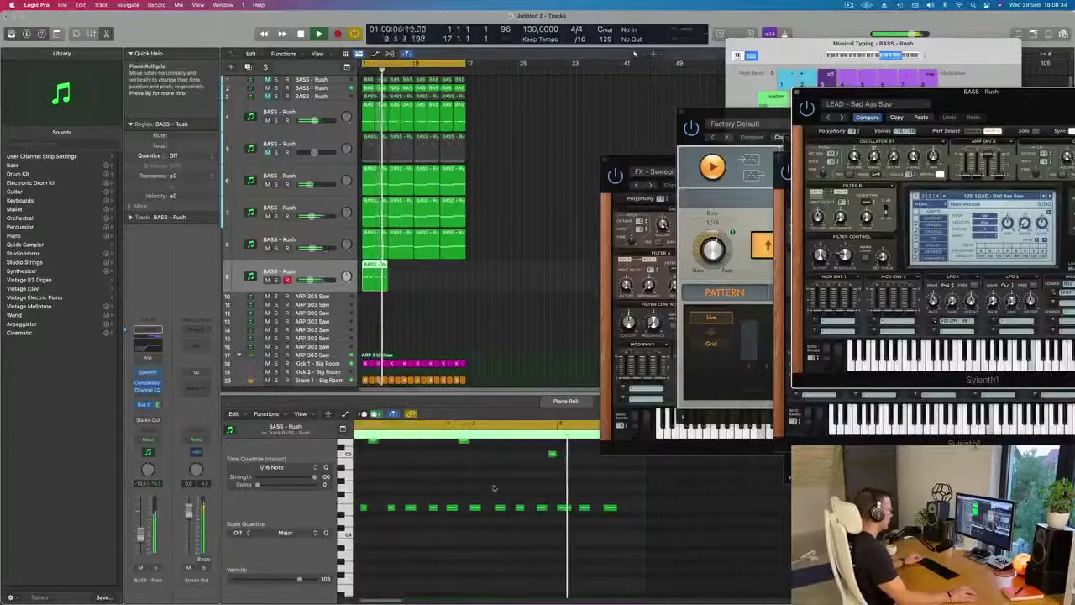
scroll(500, 488, "down", 3)
scroll(496, 483, "up", 2)
left_click(471, 466)
left_click_drag(481, 467, 520, 468)
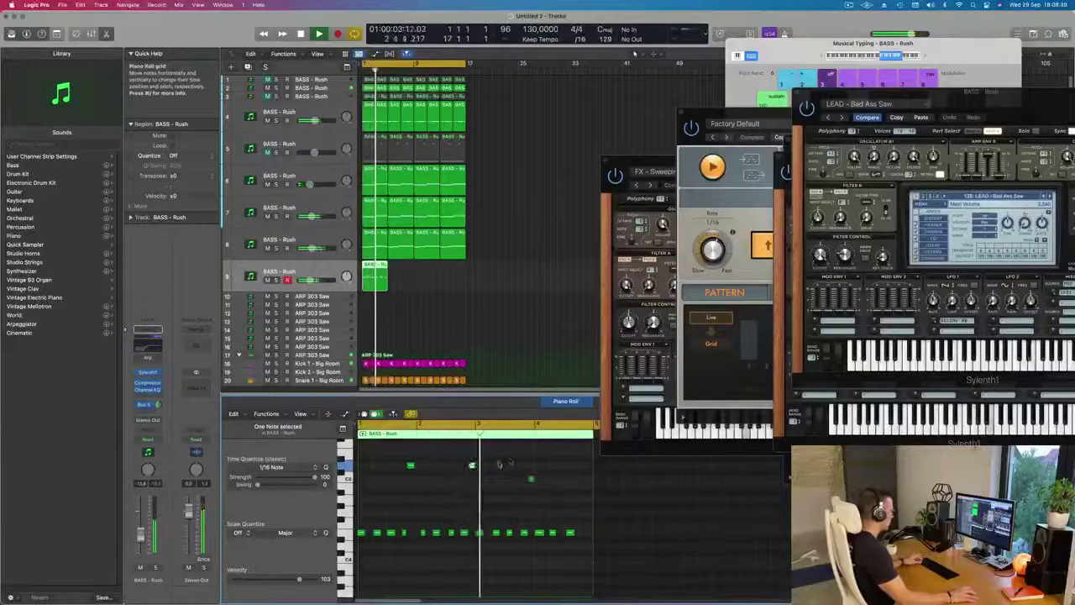
Quantize all notes in the ninth track's region to 1/16 notes and replay the loop to check the timing
left_click(468, 503)
key("space")
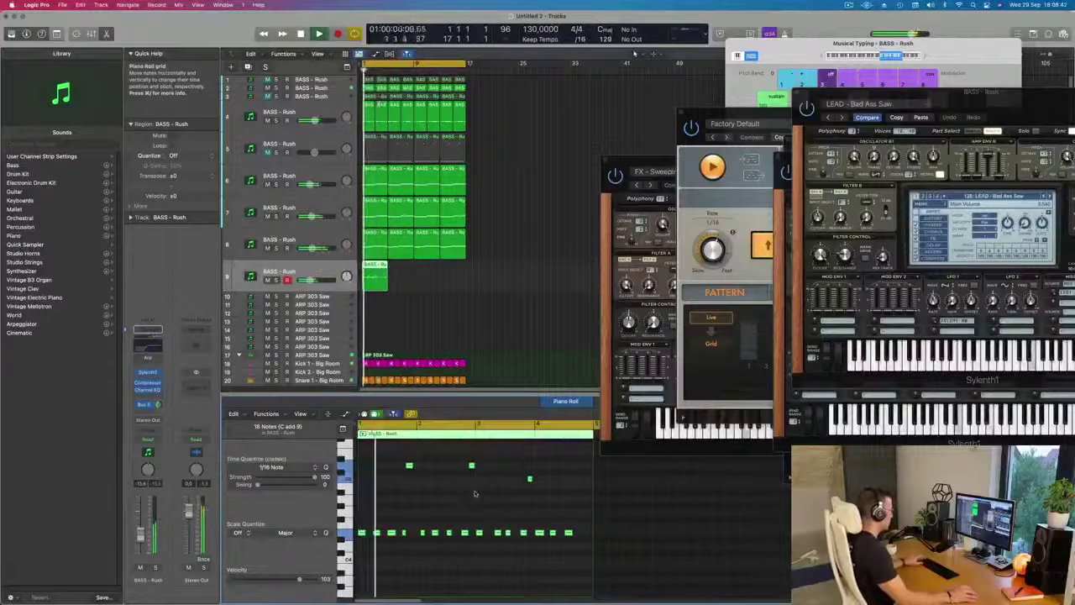
key("space")
key("space")
scroll(414, 529, "up", 4)
key("space")
key("space")
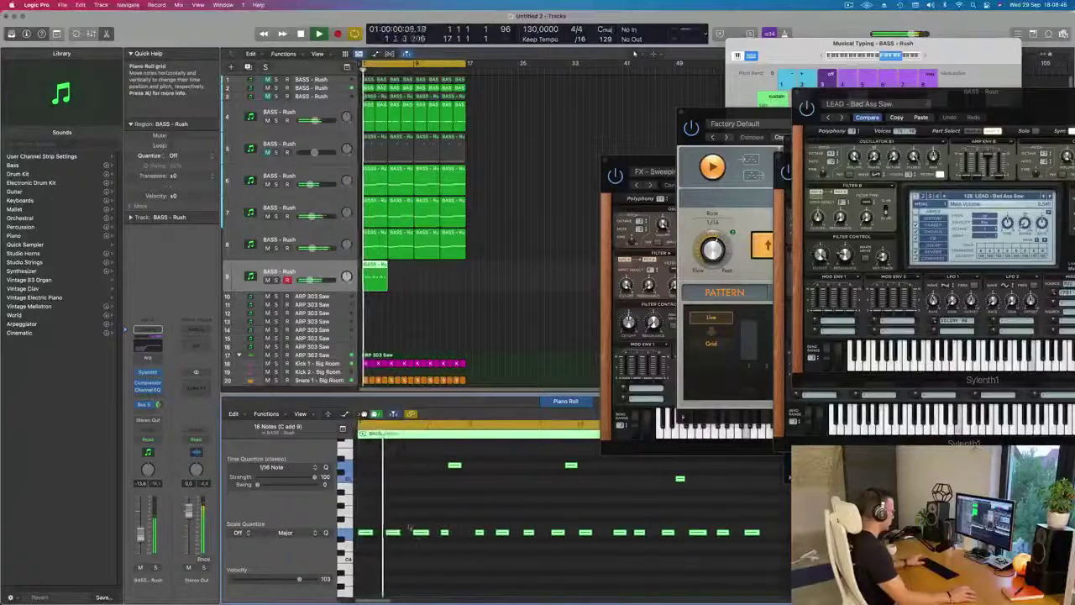
Nudge the high note and the short low note late in bar 1 slightly later, and copy a high note to the end of bar 4
left_click(465, 486)
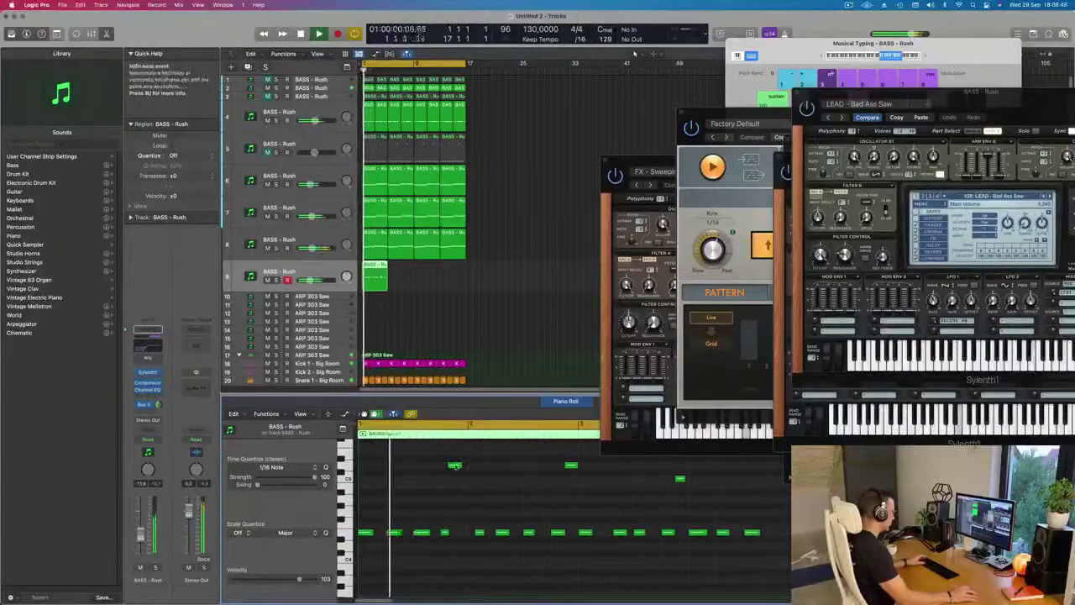
left_click_drag(454, 465, 457, 467)
key("super+Left")
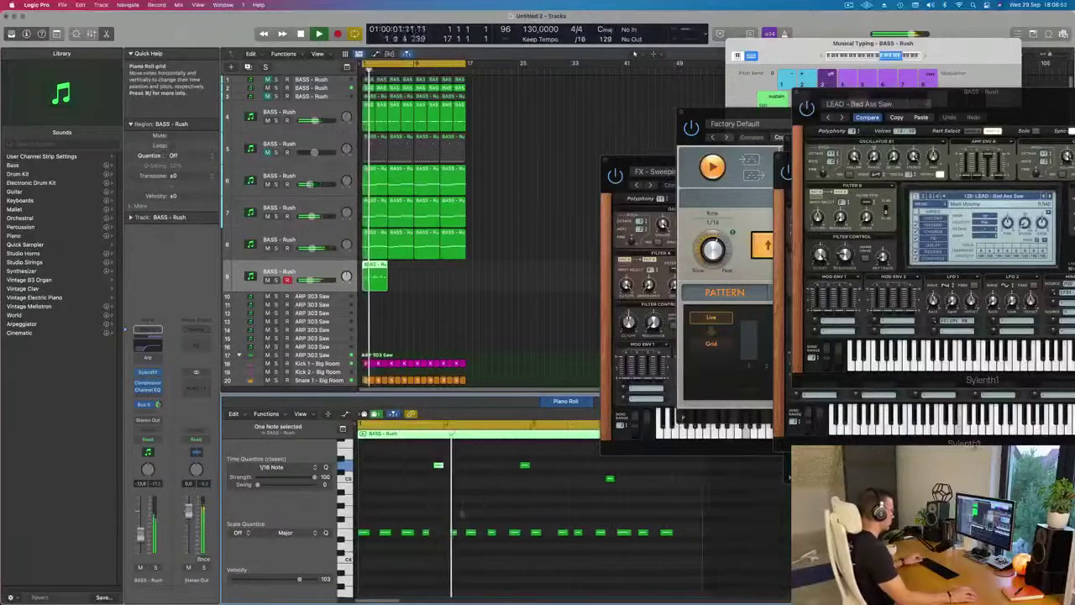
left_click_drag(426, 533, 431, 534)
scroll(416, 511, "up", 3)
scroll(454, 511, "down", 2)
scroll(504, 514, "right", 1)
scroll(525, 515, "down", 2)
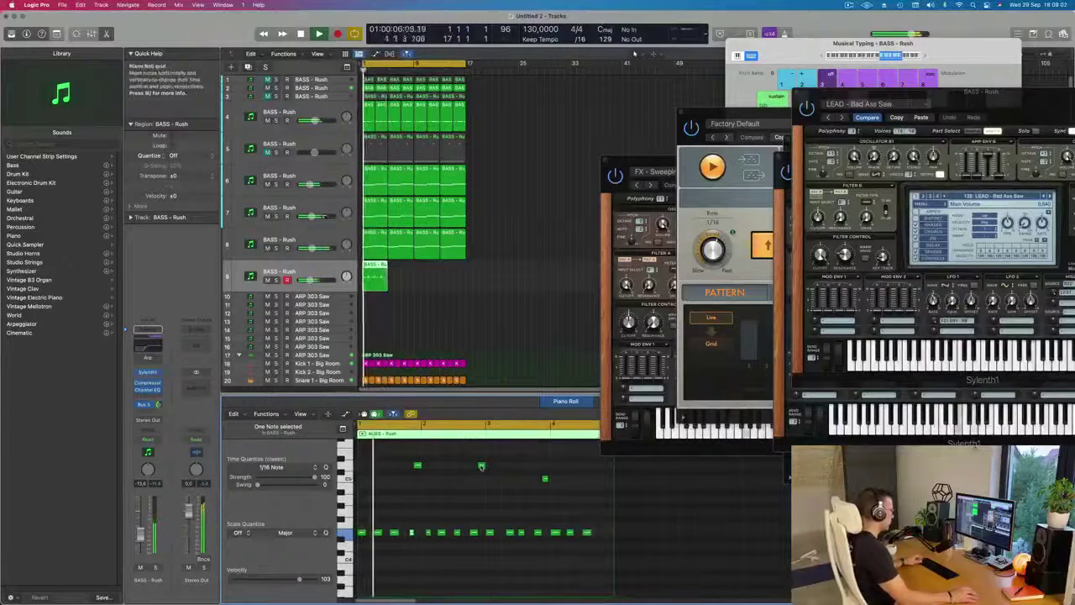
left_click_drag(482, 466, 610, 467)
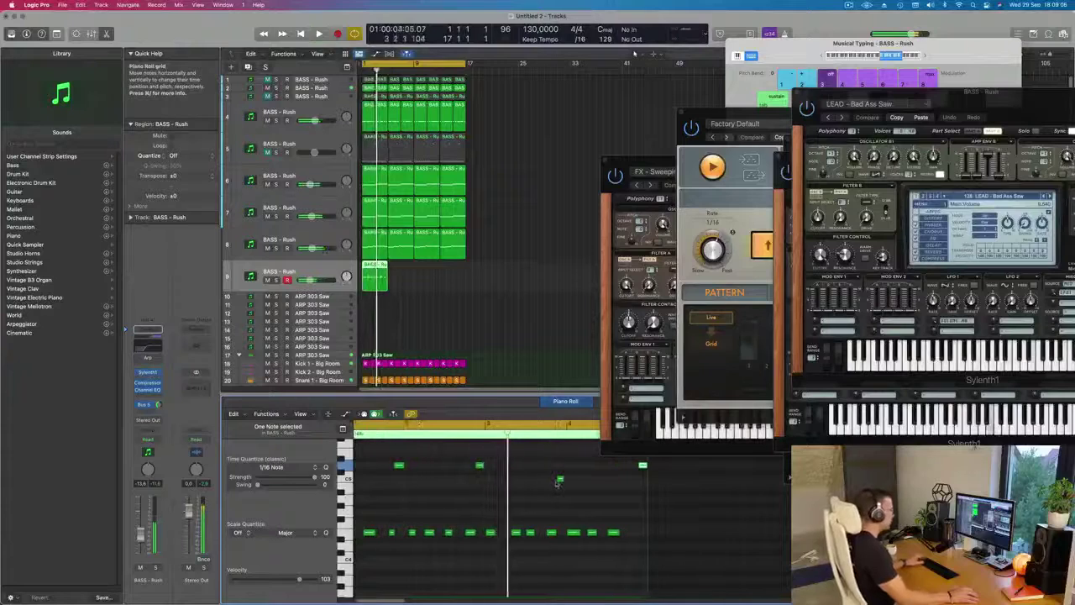
Repeat the ninth track's four-bar region to bar 17, reselect the track and restart playback
left_click(423, 280)
left_click(374, 278)
key("super+r")
key("super+r")
key("super+r")
key("super+Left")
left_click(531, 277)
key("Return")
left_click(317, 273)
key("Return")
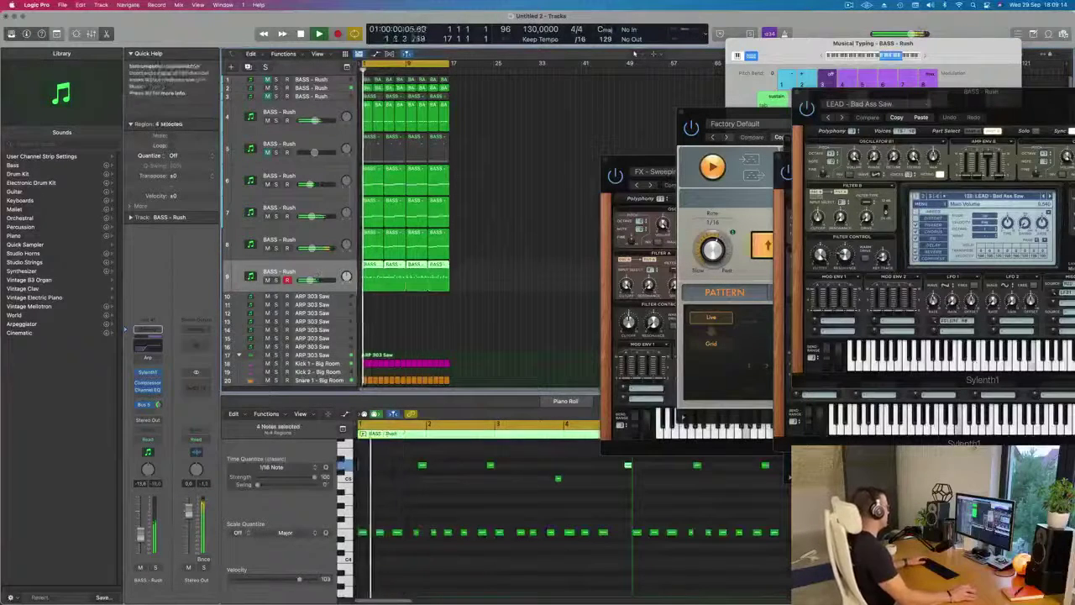
In the ninth track's Channel EQ, set the low cut to 274 Hz and the high shelf to 3300 Hz at +2.7 dB
left_click(148, 389)
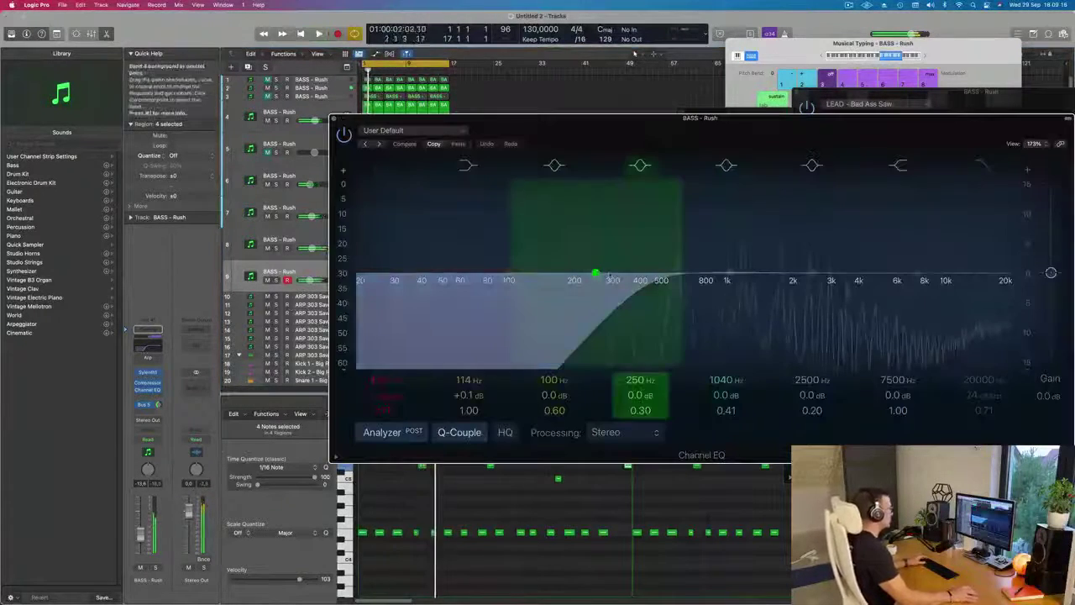
left_click_drag(643, 284, 605, 285)
left_click_drag(919, 274, 840, 254)
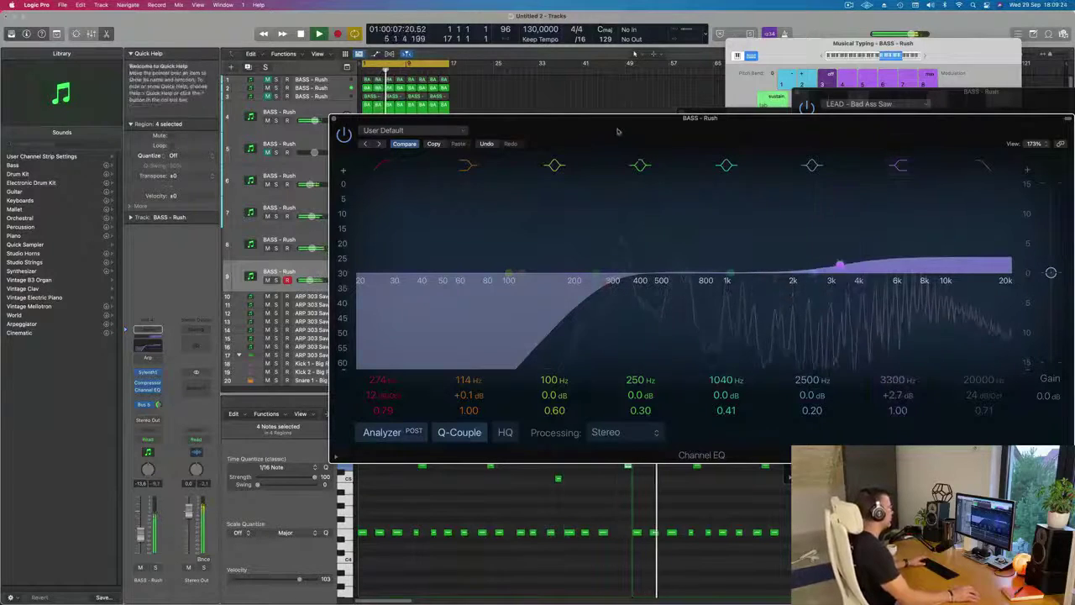
Close the ninth track's EQ, then mute and unmute the fourth track to compare the loop without and with it
left_click_drag(622, 133, 573, 140)
left_click(285, 126)
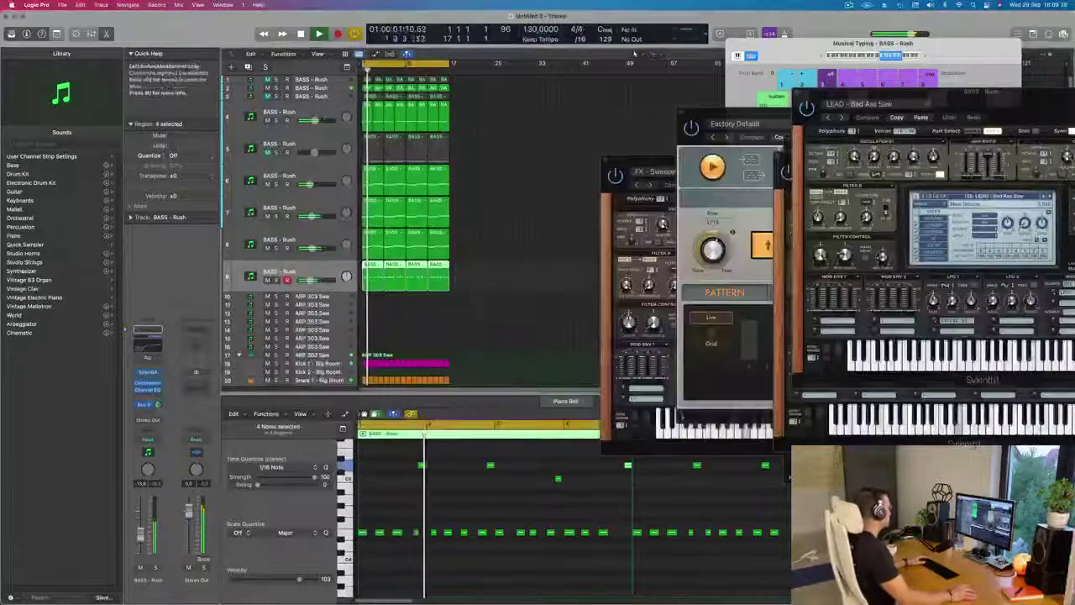
left_click(267, 120)
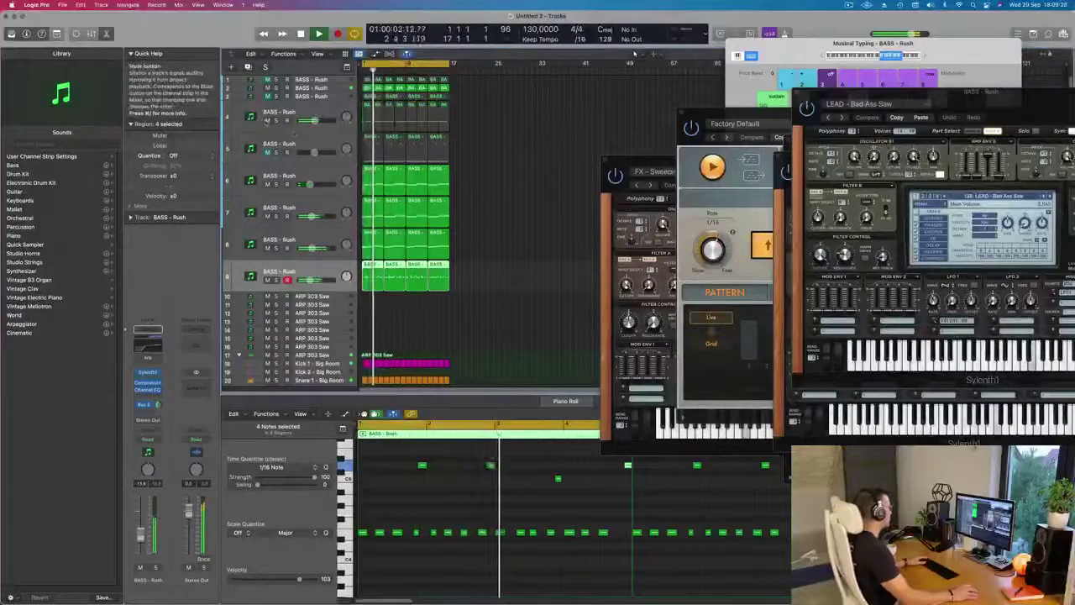
key("super+Right")
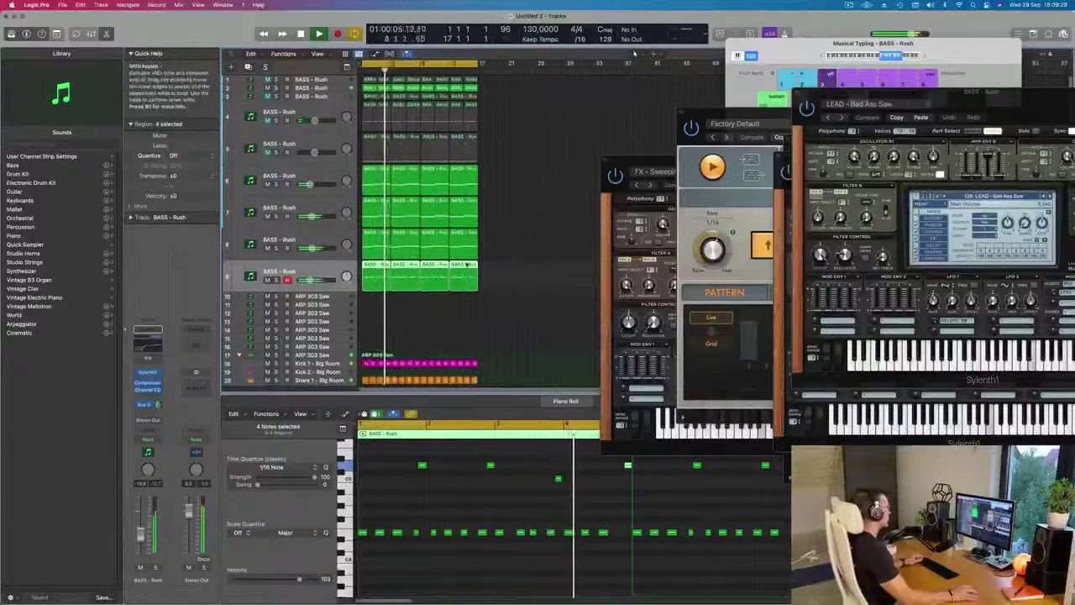
key("super+Right")
left_click(270, 122)
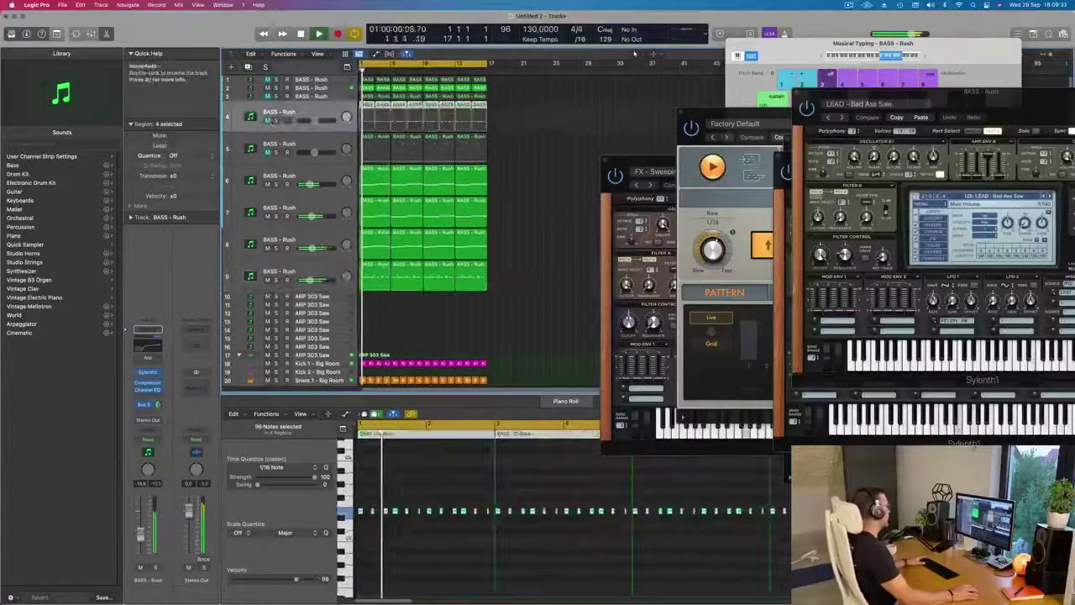
left_click(268, 120)
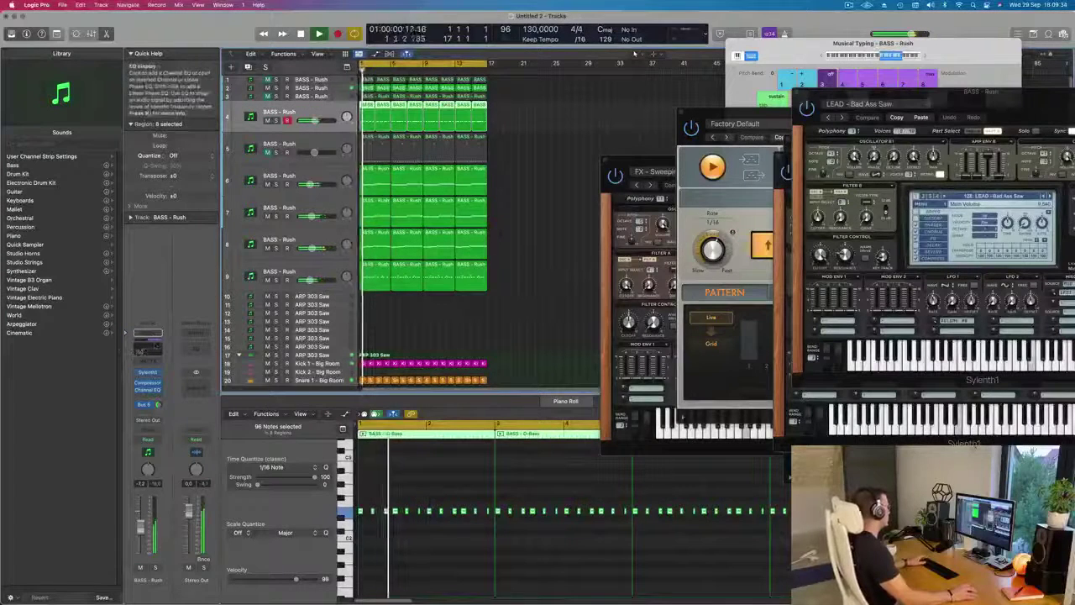
In the fourth track's Channel EQ, set the low cut to 101 Hz and a gentle boost of +0.9 dB at 228 Hz
left_click(146, 350)
left_click_drag(543, 285, 510, 291)
mouse_move(593, 278)
left_mouse_down()
mouse_move(580, 269)
mouse_move(590, 269)
left_mouse_up()
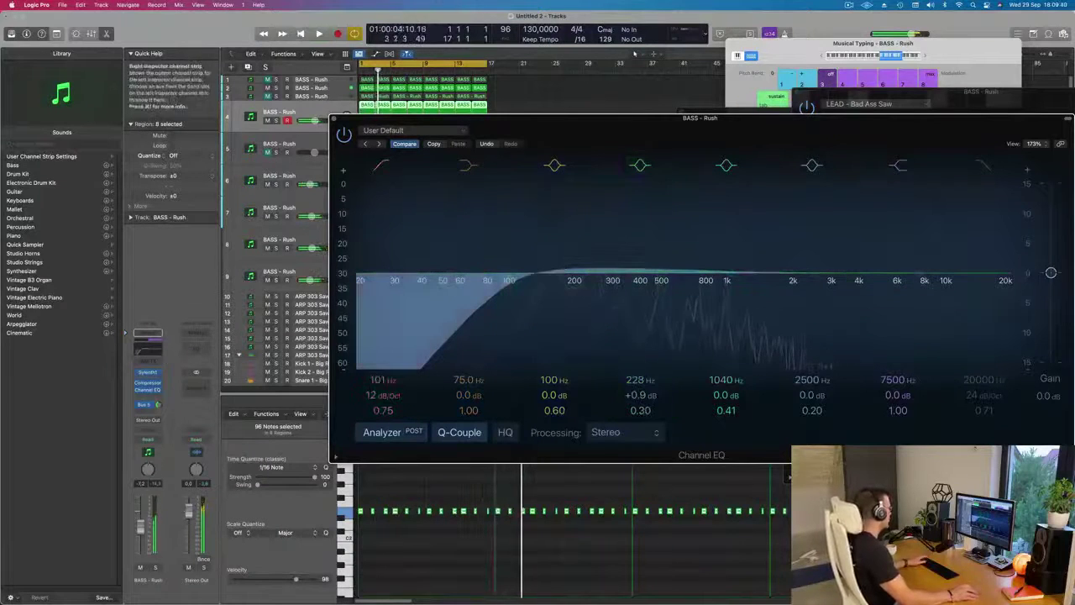
Adjust the filter cutoff of the fourth track's LEAD - Euphoric Lead sound and its Bus 5 send, and close both plug-in windows
left_click(149, 373)
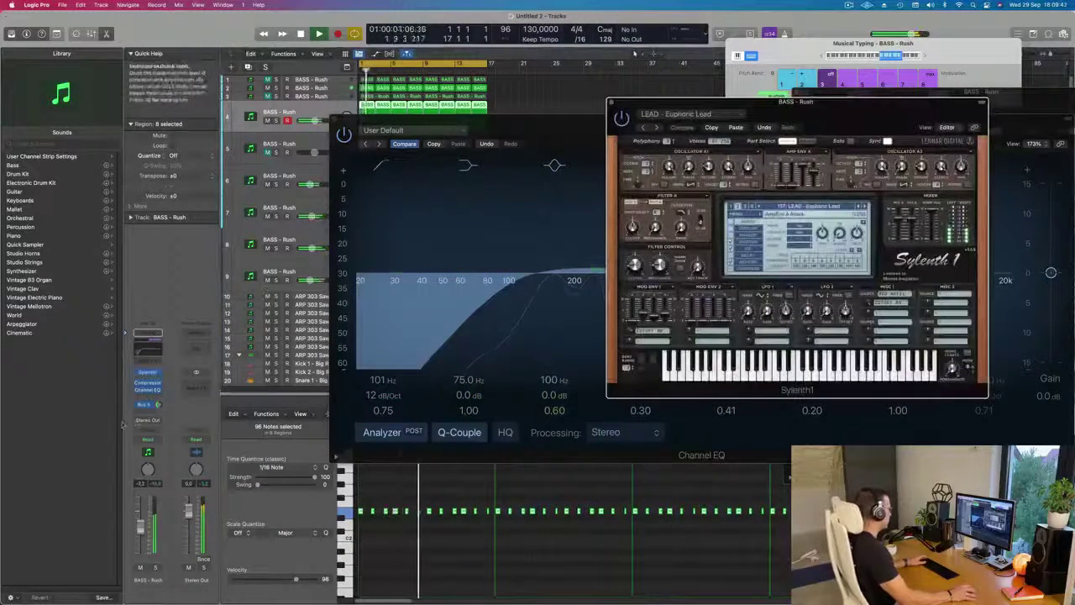
left_click(158, 405)
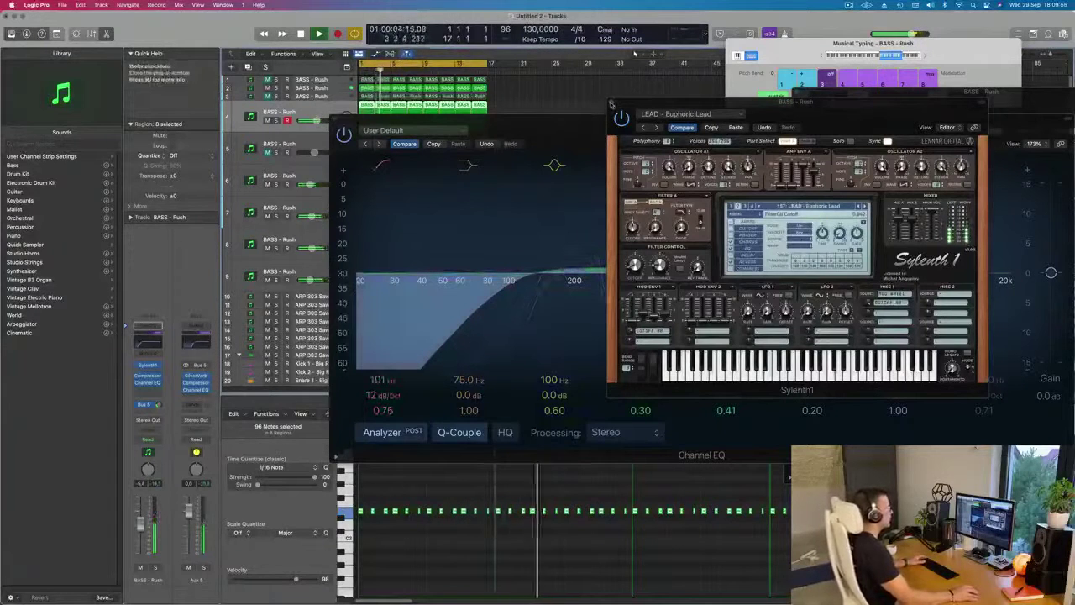
left_click(614, 102)
left_click(849, 5)
left_click(605, 92)
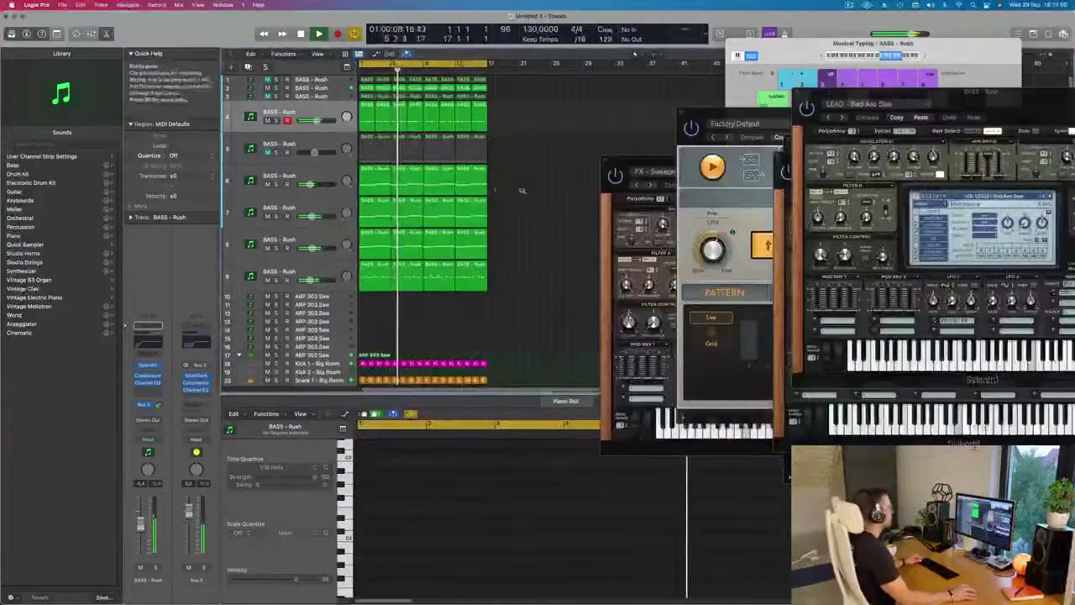
Move the FX - Sweeping synth and Arpeggiator windows aside so they no longer cover the arrangement
scroll(458, 296, "down", 5)
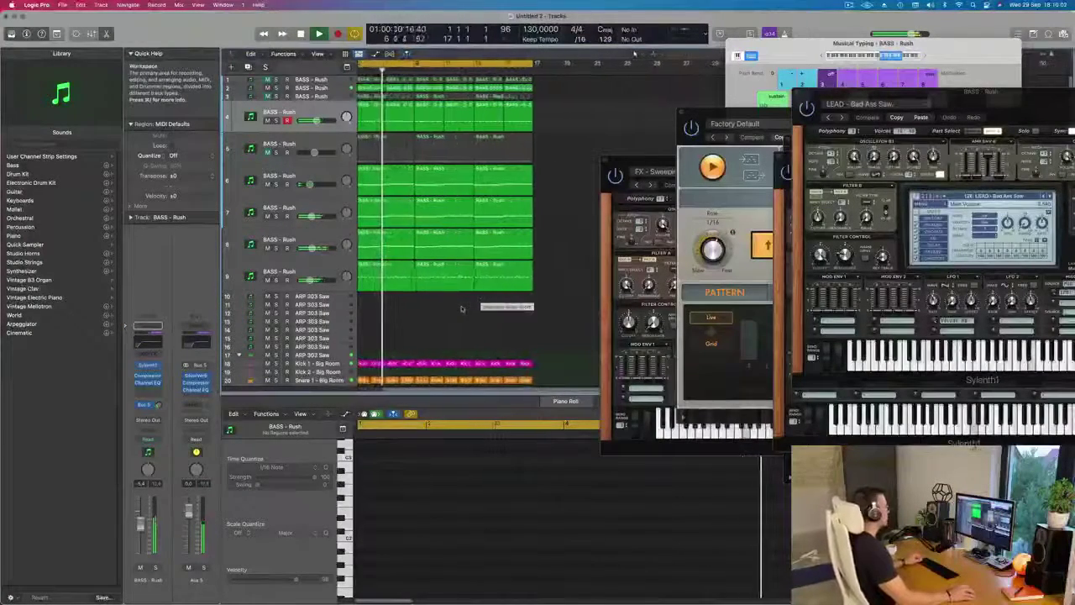
scroll(463, 307, "down", 3)
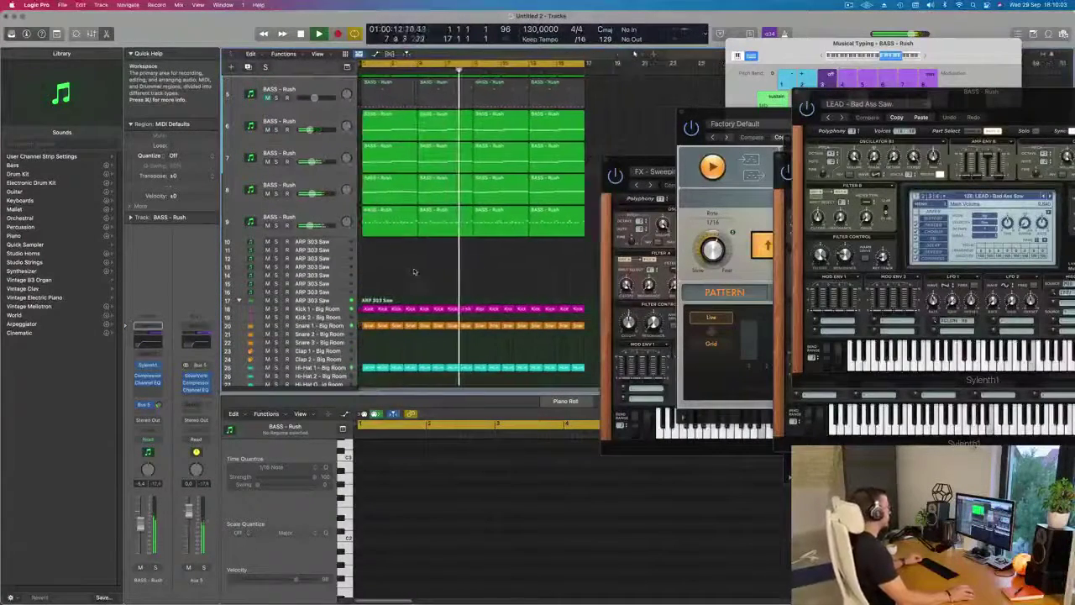
scroll(580, 185, "up", 3)
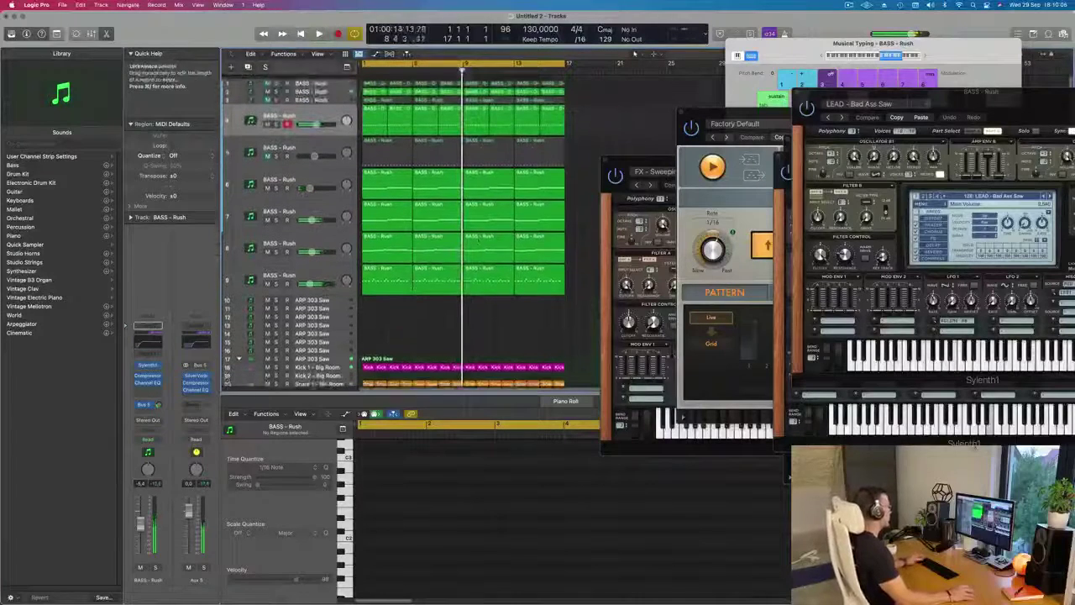
left_click_drag(618, 160, 862, 178)
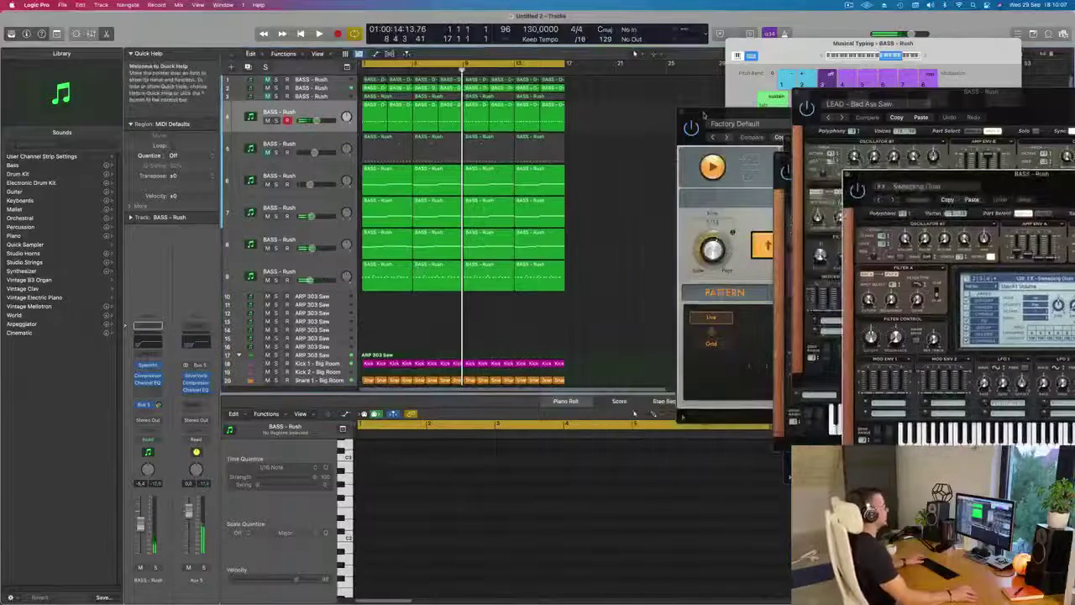
left_click_drag(704, 115, 853, 140)
key("super+a")
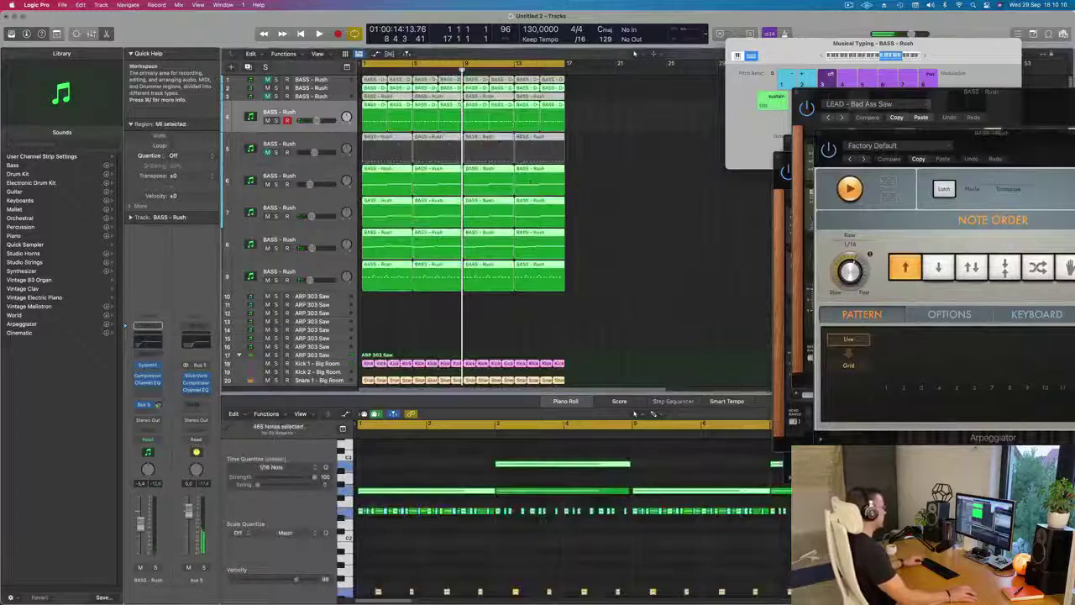
right_click(531, 169)
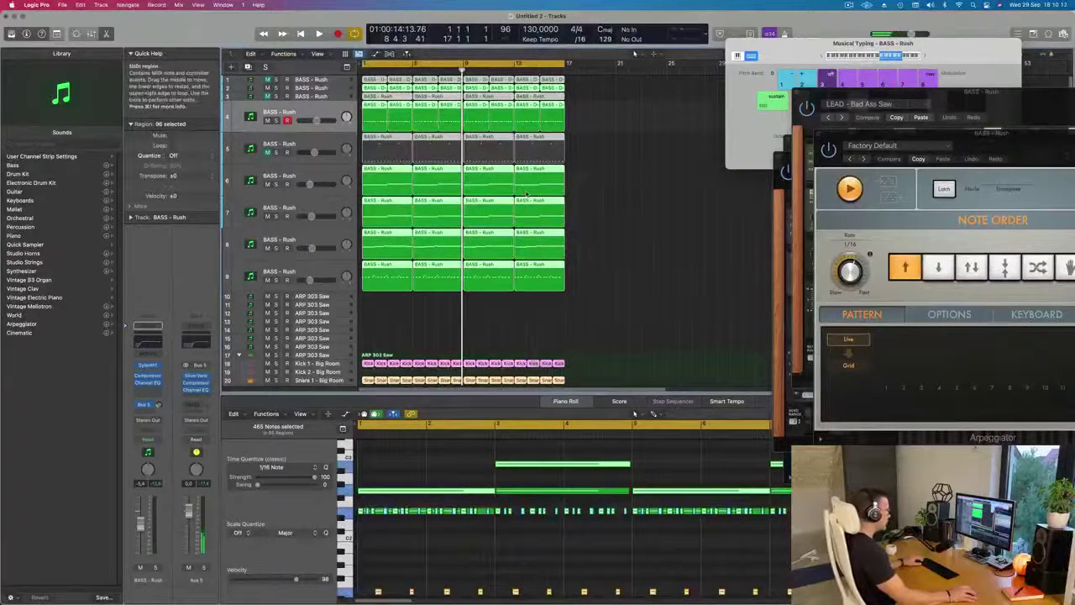
right_click(531, 201)
left_click(539, 210)
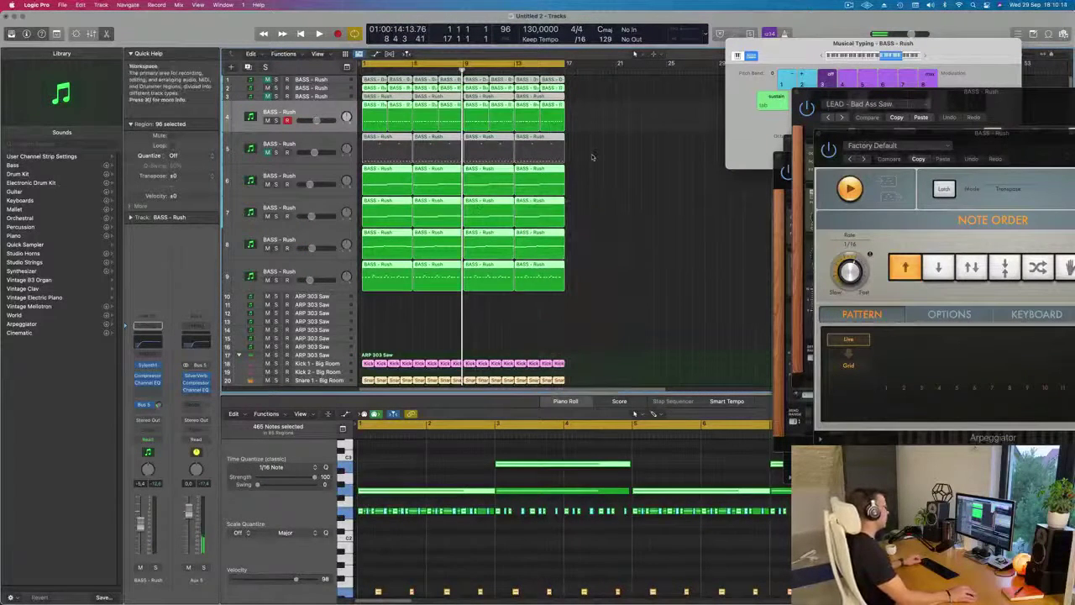
left_click(594, 157)
key("space")
scroll(522, 287, "left", 5)
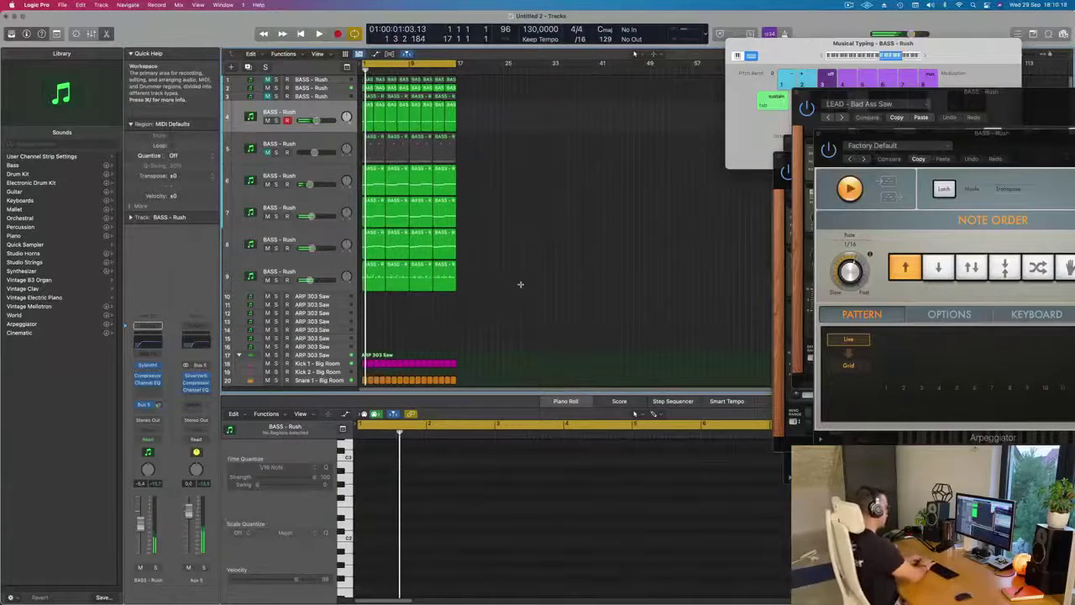
Select all regions in the arrangement and repeat the 16-bar loop three times, extending every part to bar 65
key("super+a")
key("super+r")
key("super+r")
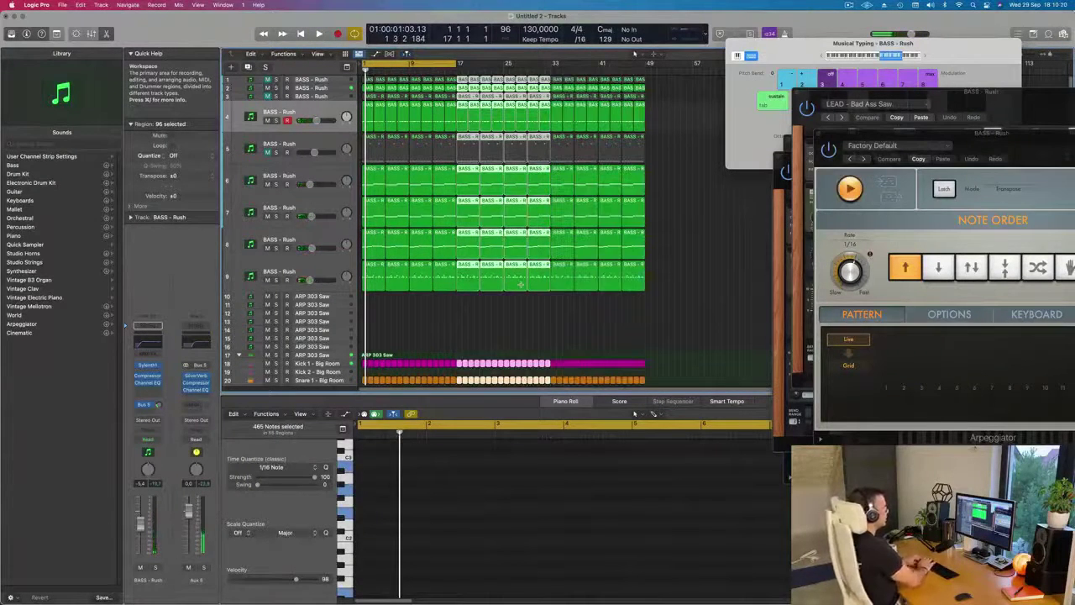
key("super+r")
key("super+Left")
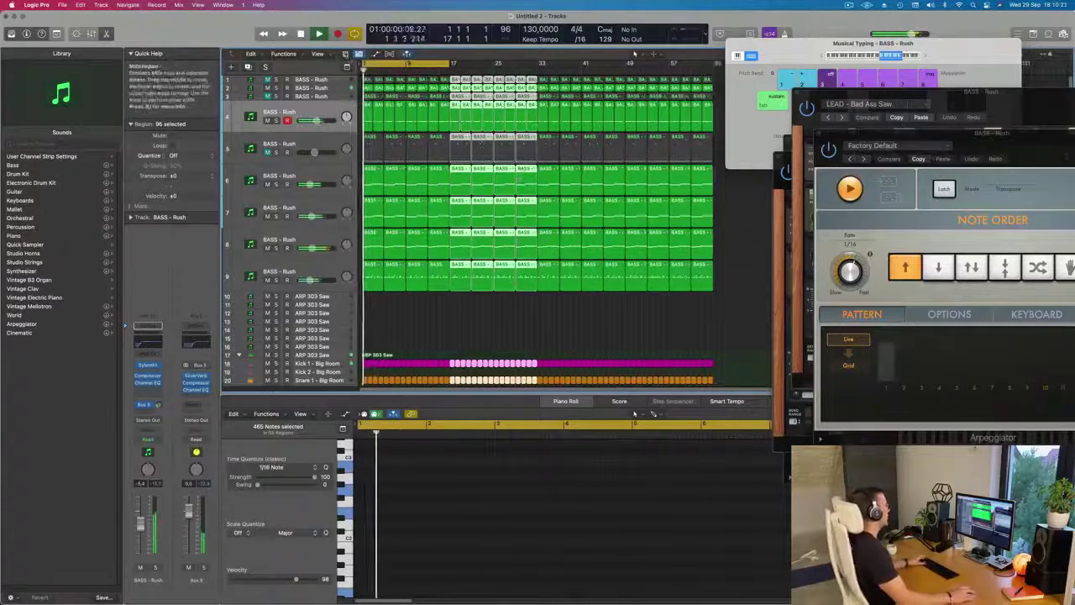
Show the Marquee Ruler and the Secondary Ruler above the arrangement
left_click(318, 53)
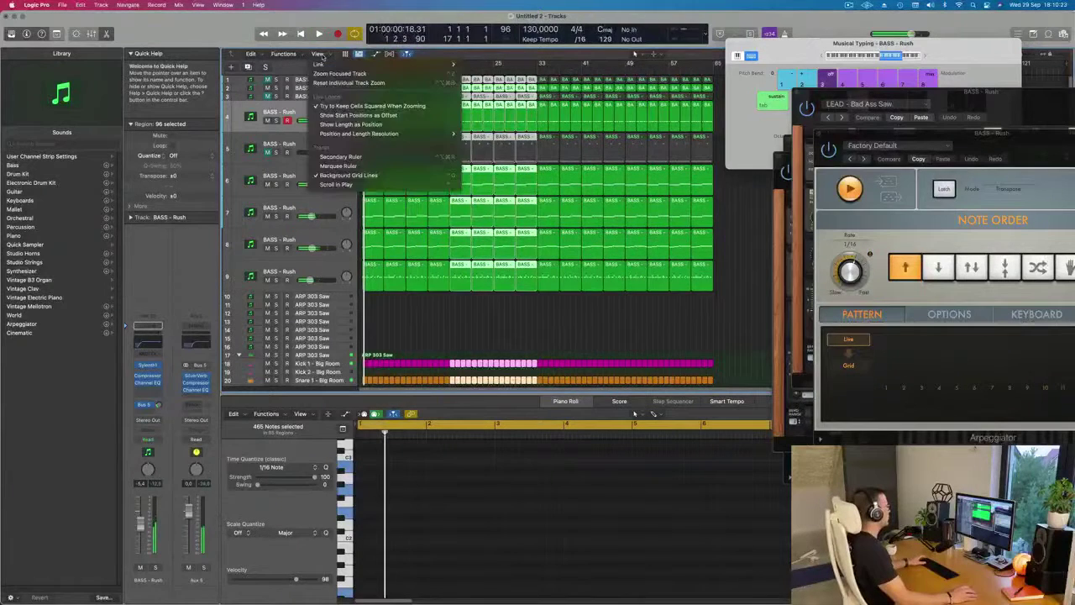
left_click(338, 165)
left_click(318, 54)
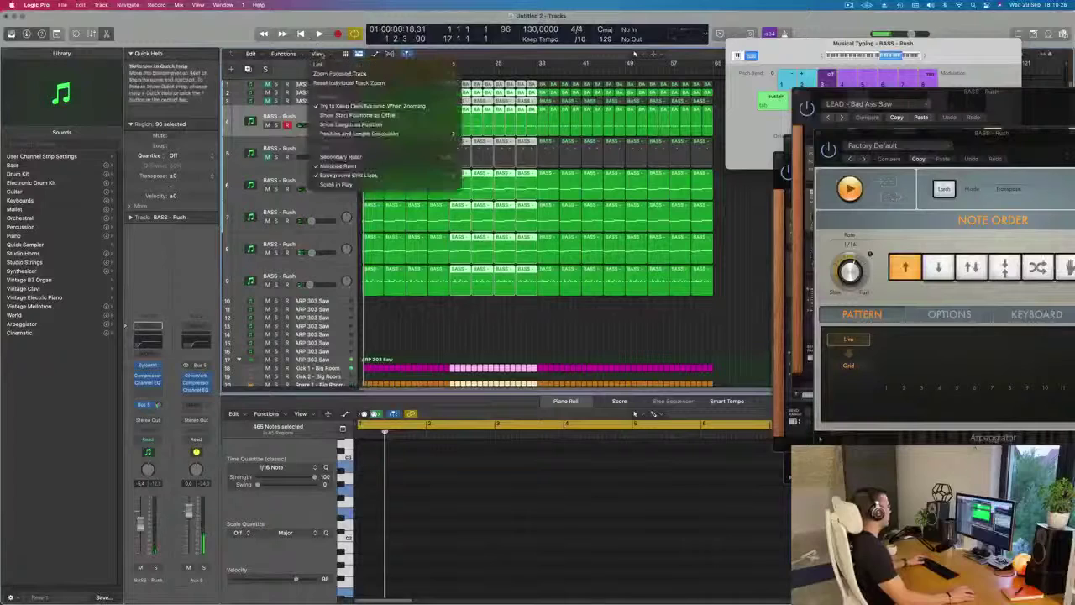
left_click(437, 156)
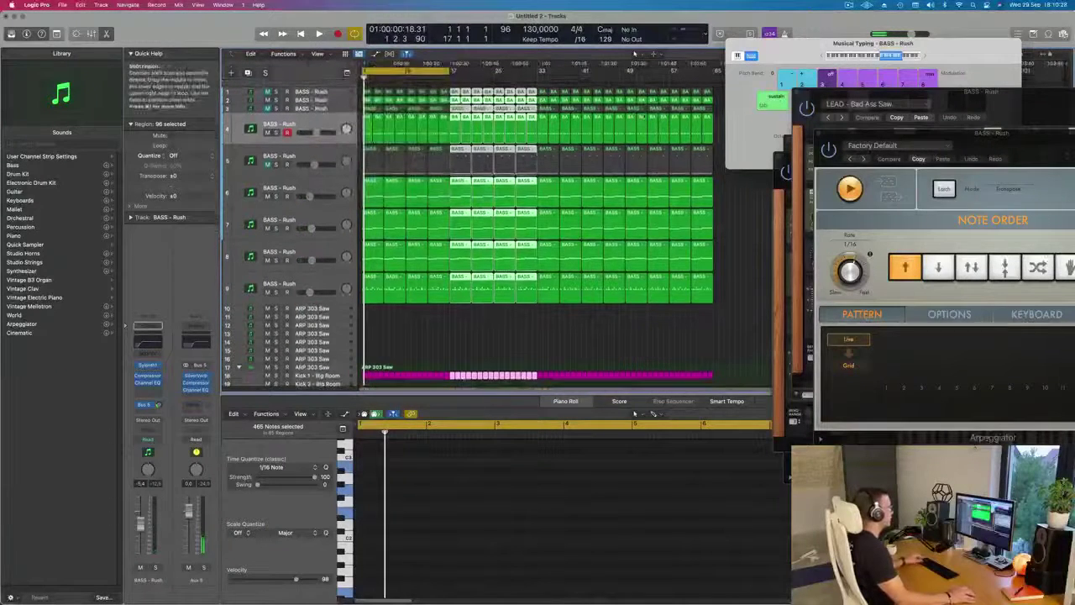
Deselect all regions and close the Musical Typing window
scroll(415, 332, "down", 5)
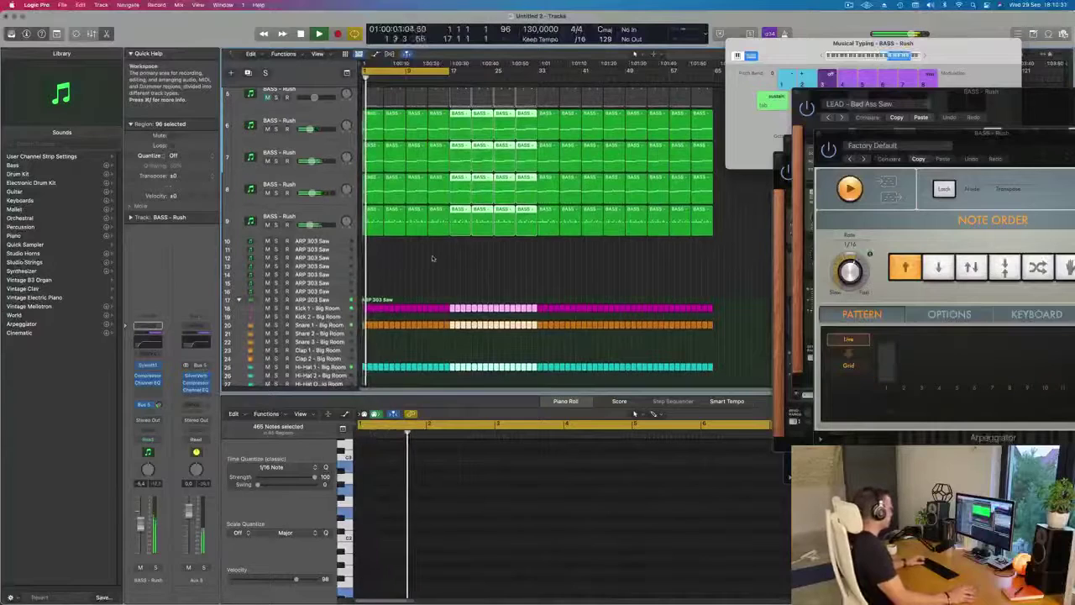
left_click(439, 264)
key("super+k")
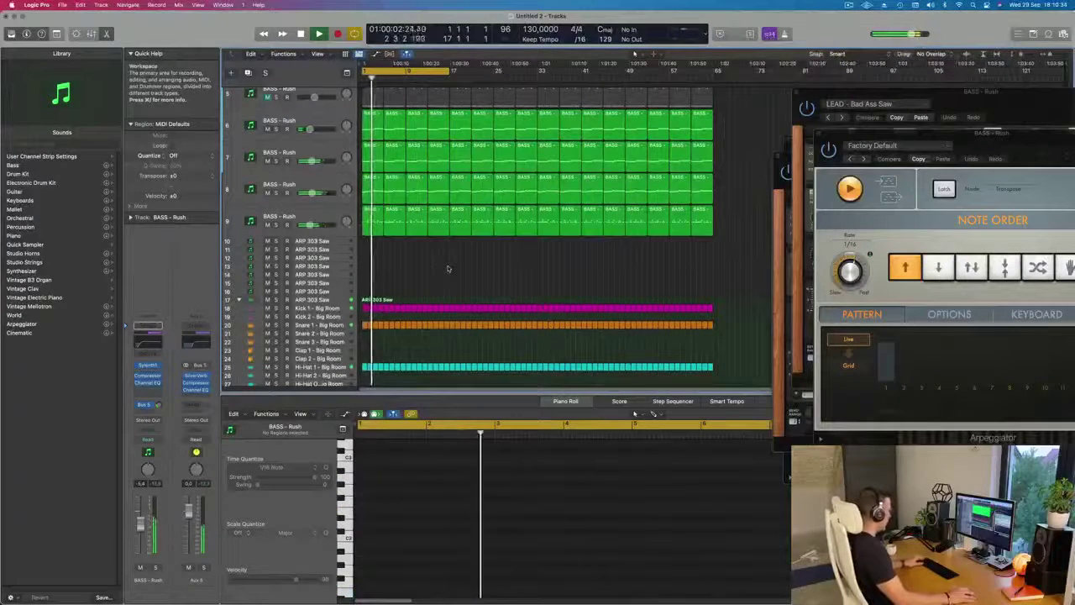
In the mixer, select the first nine unmuted synth channels, lower their volume faders together to the minimum and close the mixer
key("x")
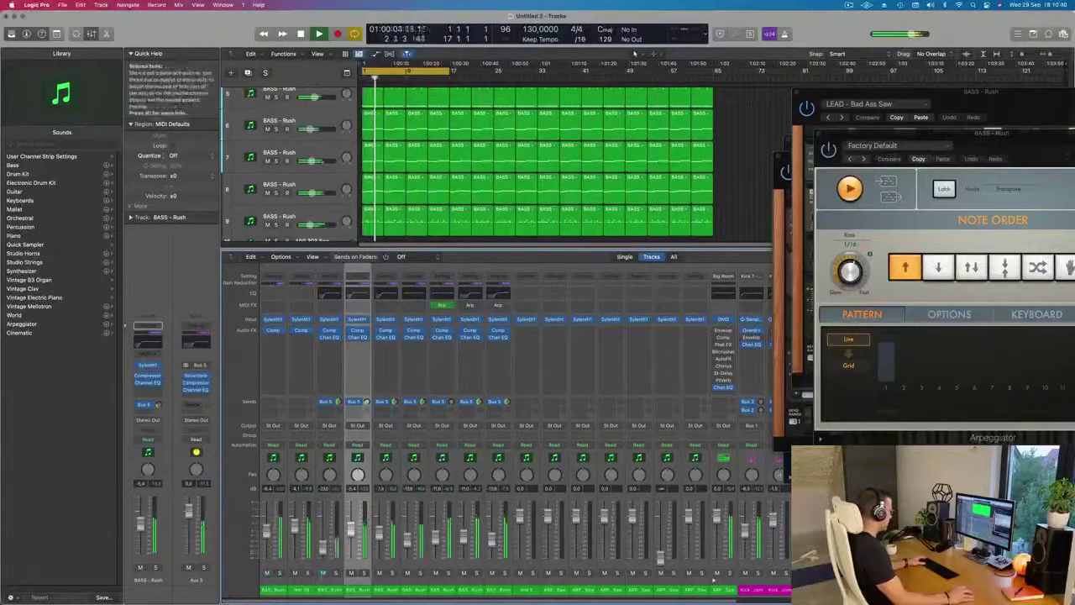
left_click_drag(498, 593, 281, 594)
left_click_drag(294, 527, 294, 562)
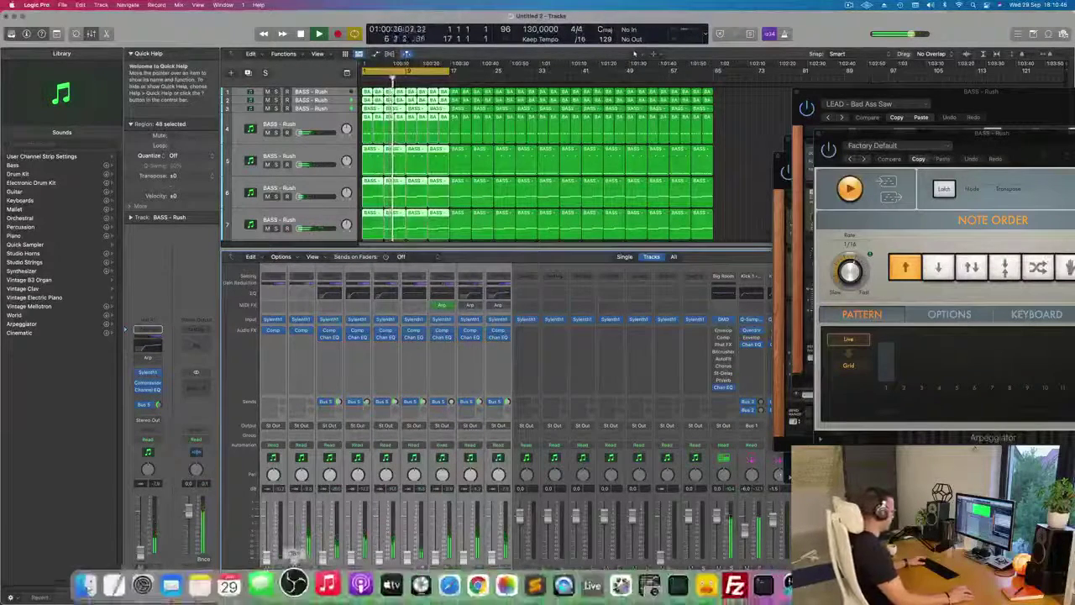
left_click(736, 164)
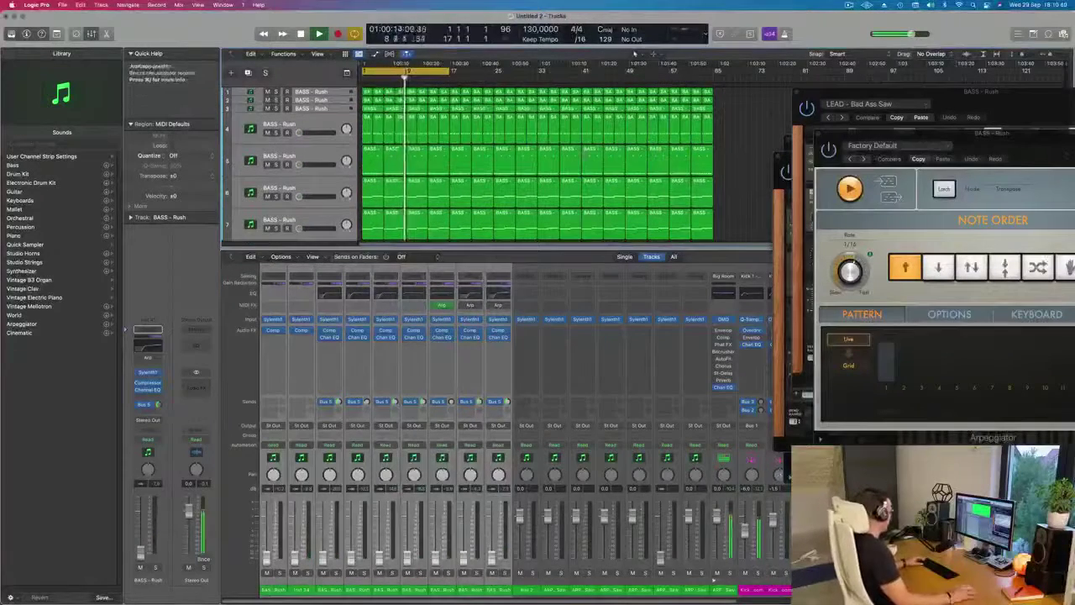
key("x")
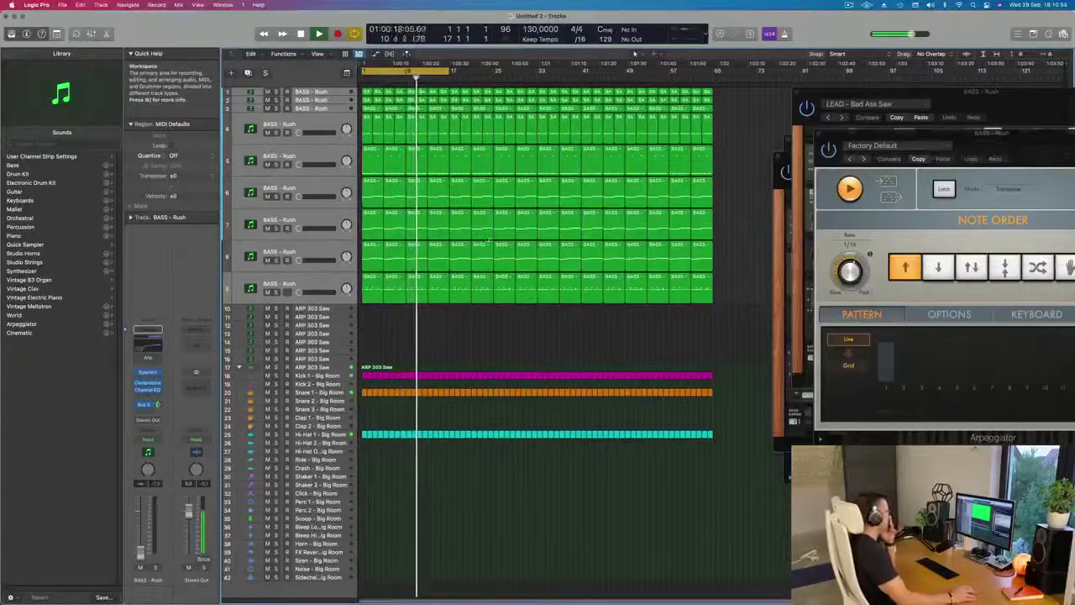
Raise the seventh track's volume to -12.2 dB as the first audible synth part and replay the loop from the start
left_click(311, 221)
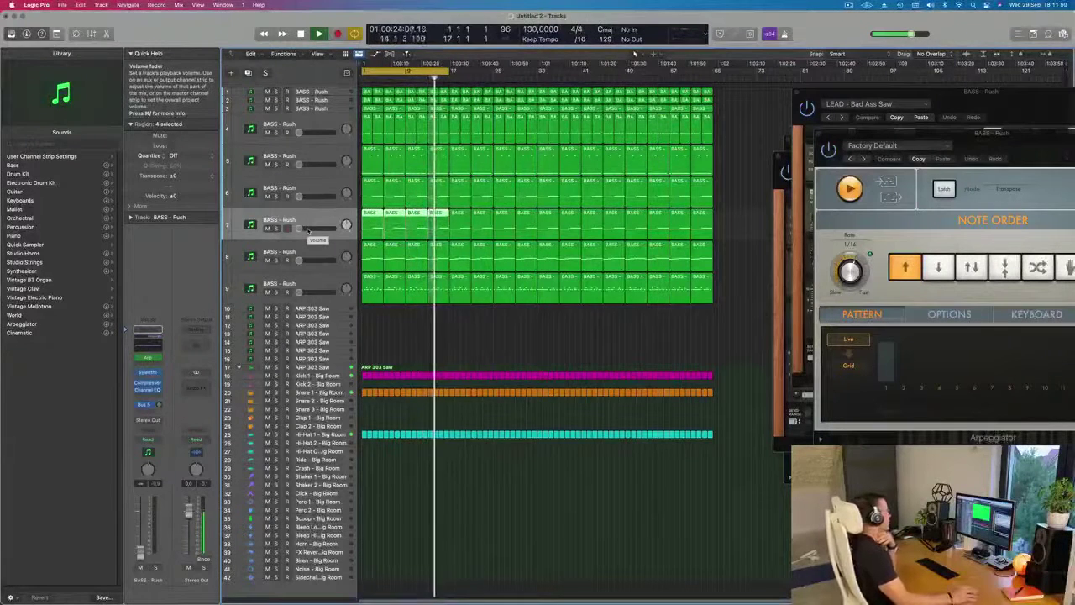
left_click_drag(308, 230, 289, 229)
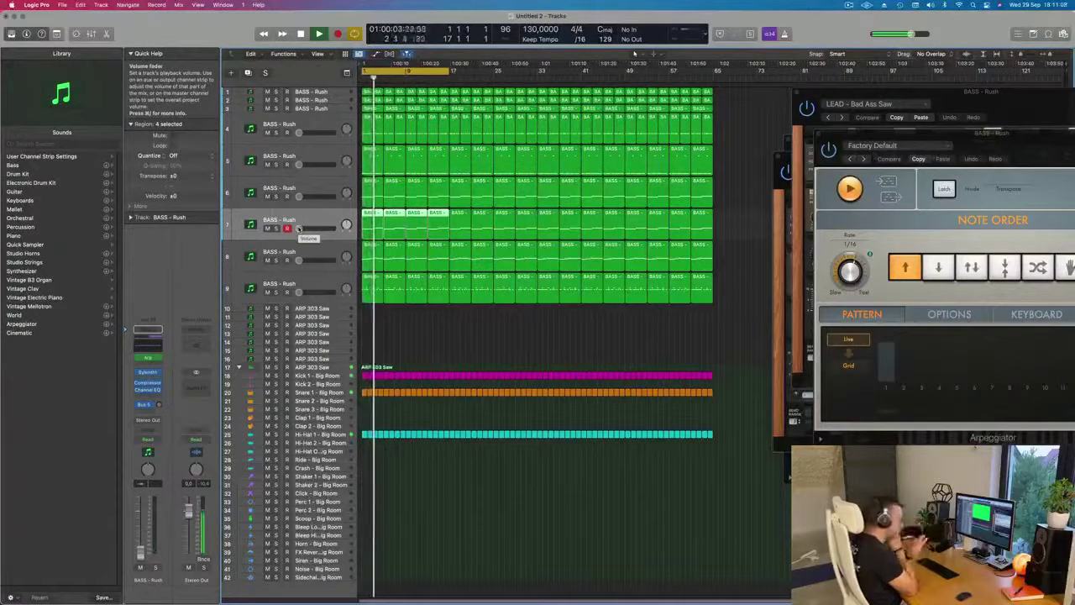
key("space")
key("space")
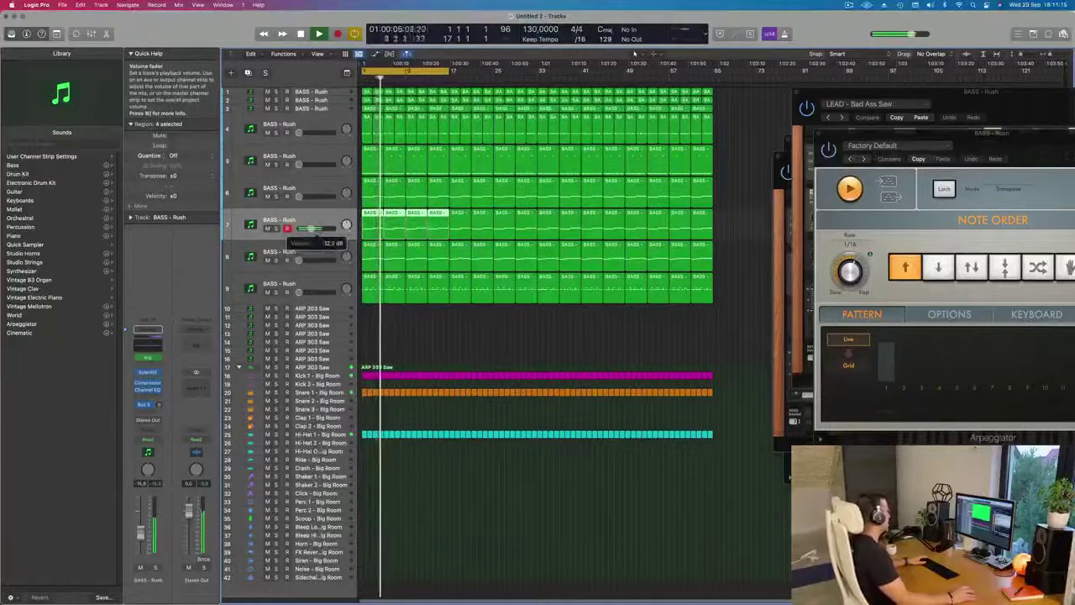
left_click(144, 346)
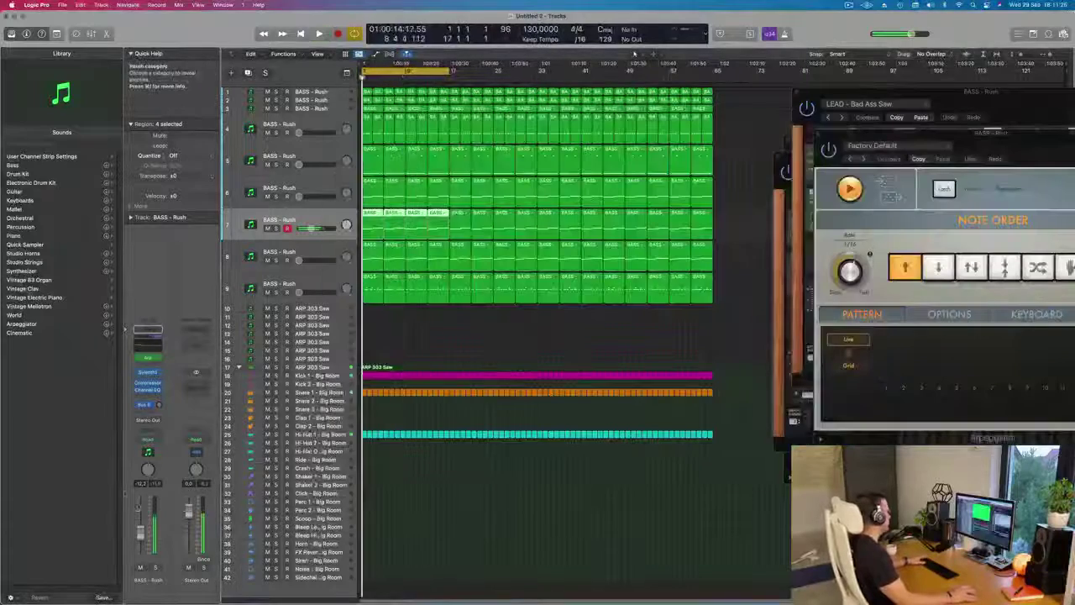
key("Return")
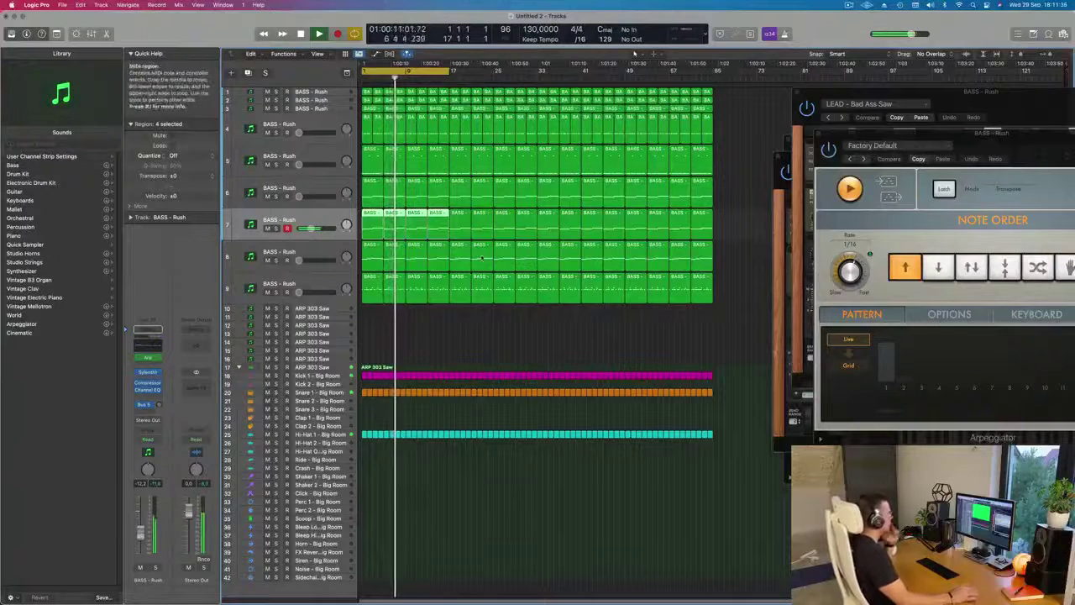
left_click(316, 280)
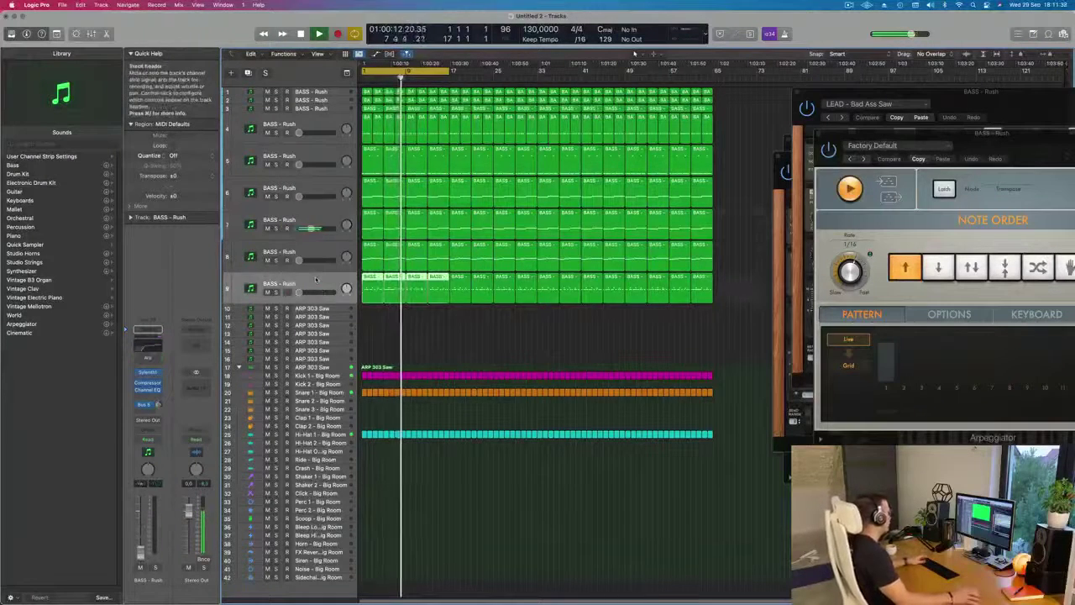
left_click(327, 246)
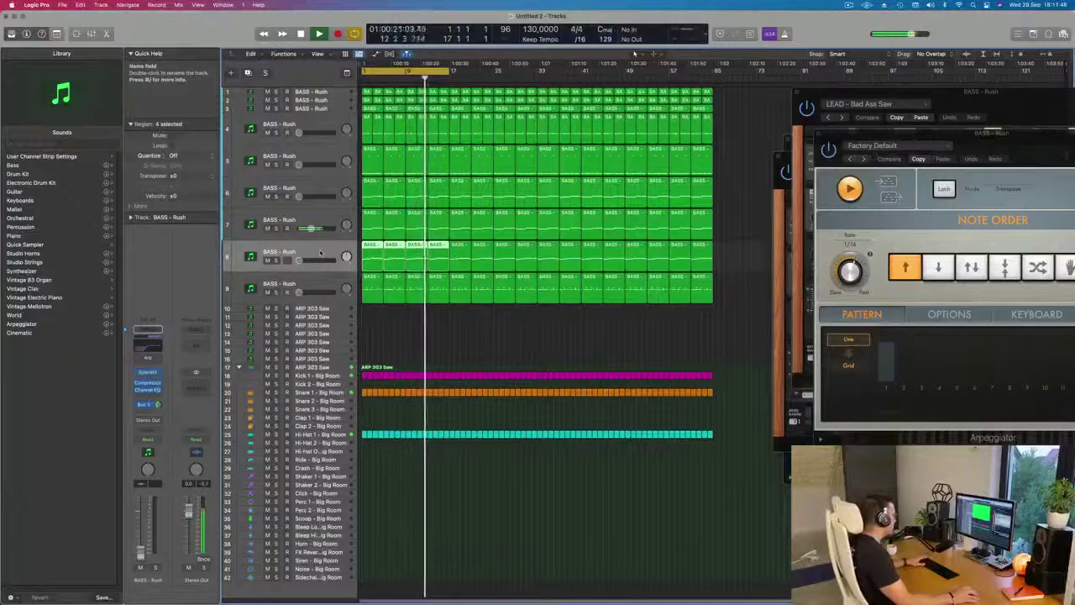
left_click(281, 191)
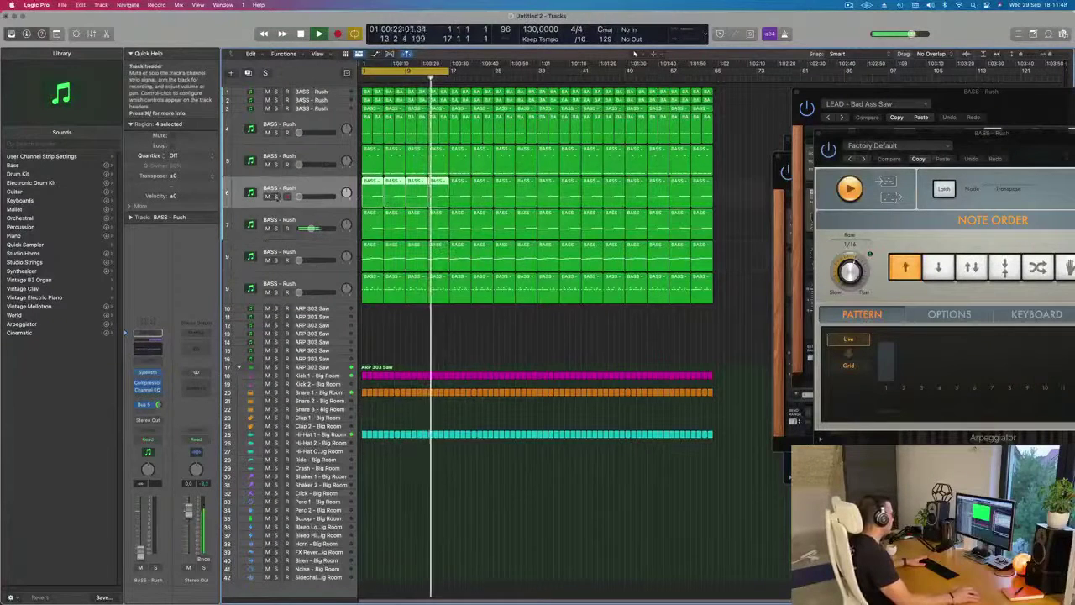
left_click_drag(299, 196, 310, 197)
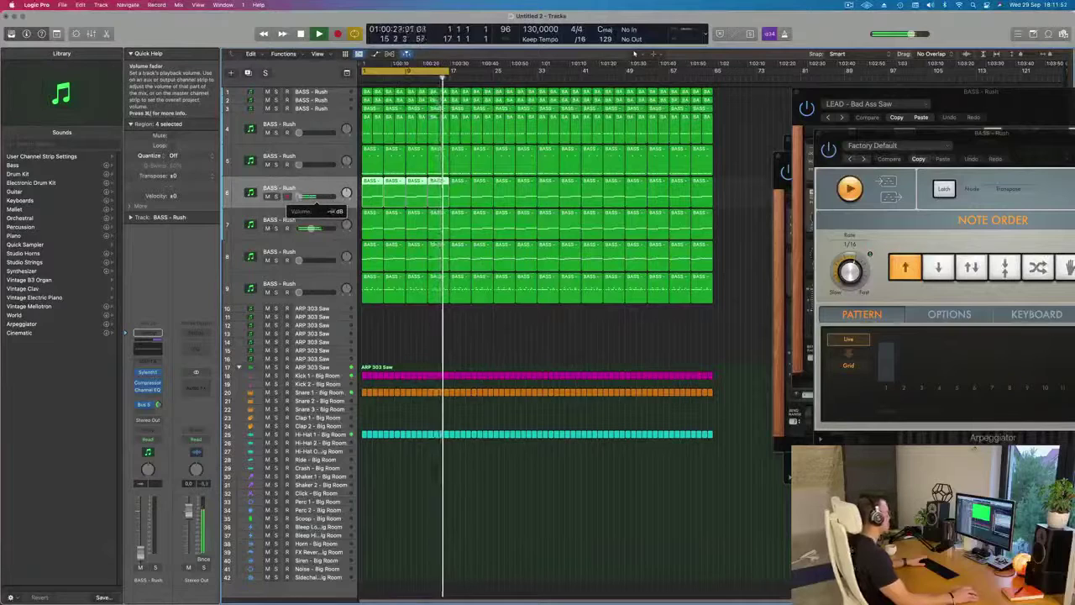
Raise the eighth track's volume from silence to about -16 dB and replay the loop from the start
left_click(320, 256)
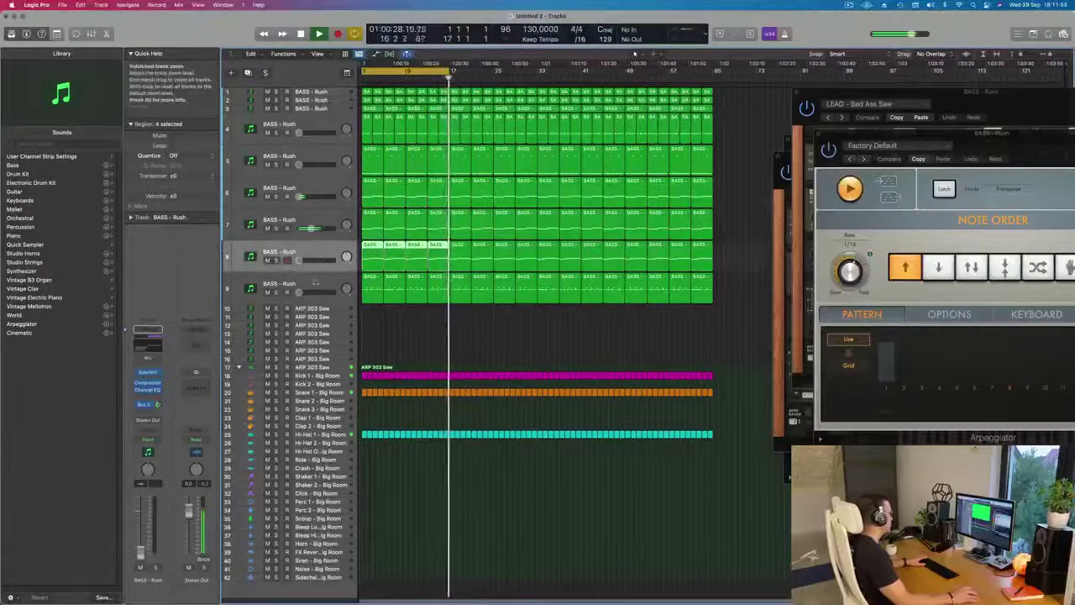
left_click(323, 280)
left_click(313, 252)
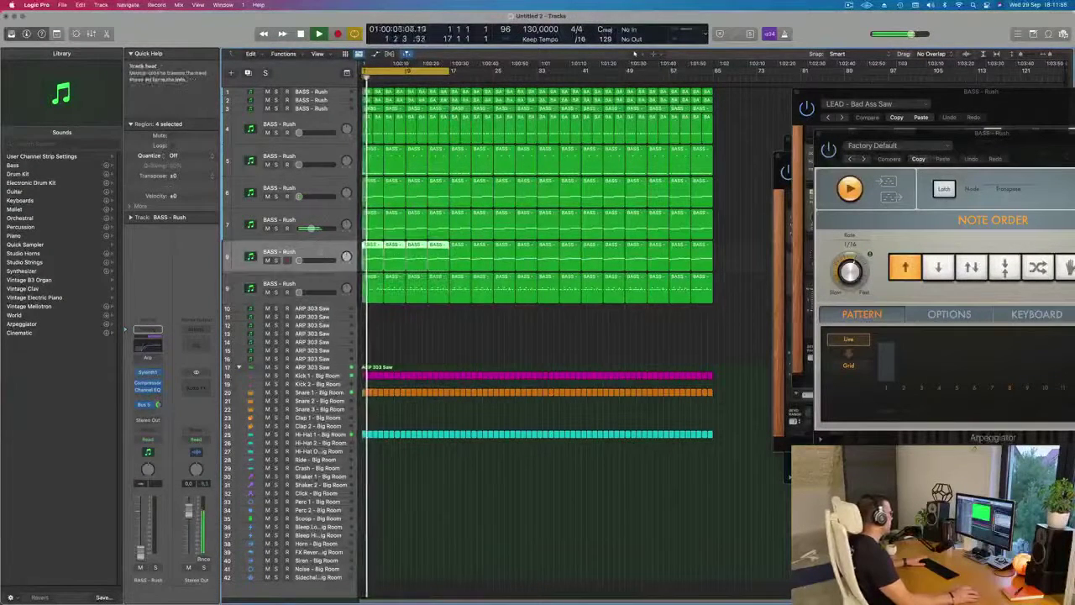
mouse_move(315, 262)
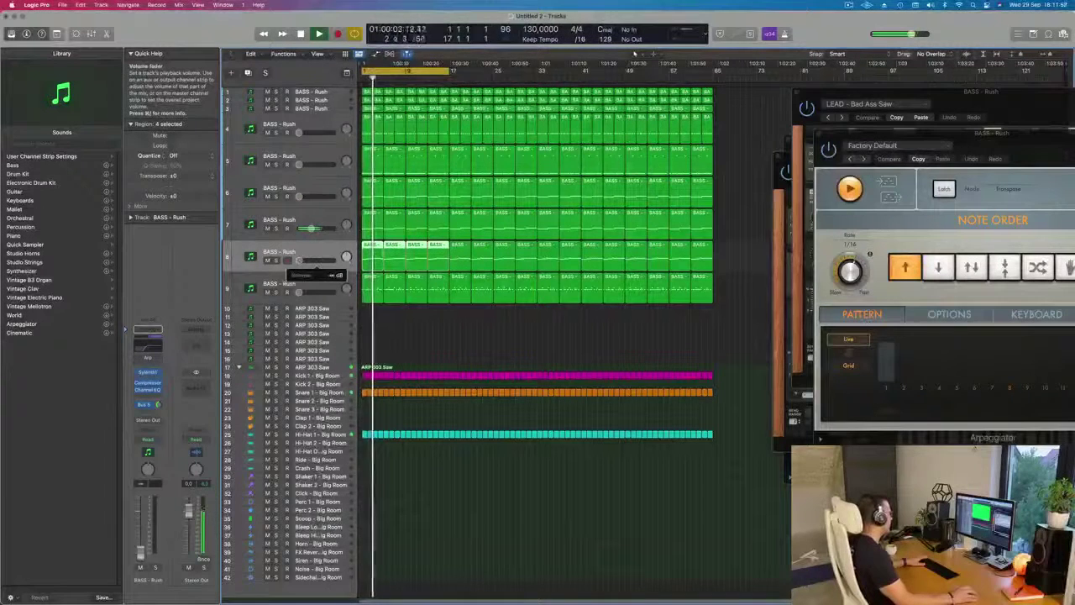
left_click_drag(294, 260, 305, 261)
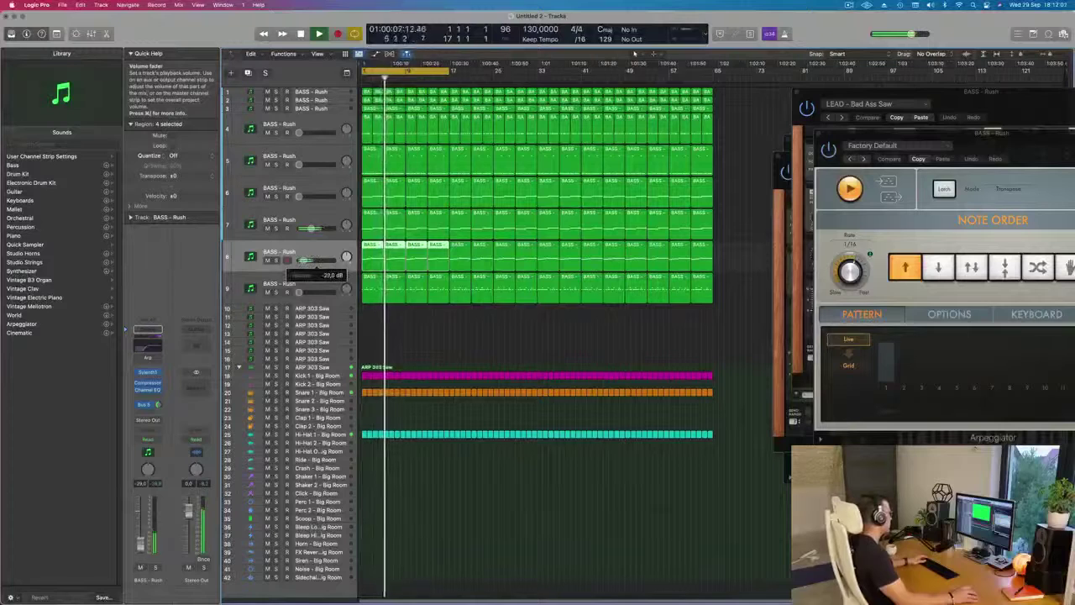
left_click_drag(309, 262, 311, 262)
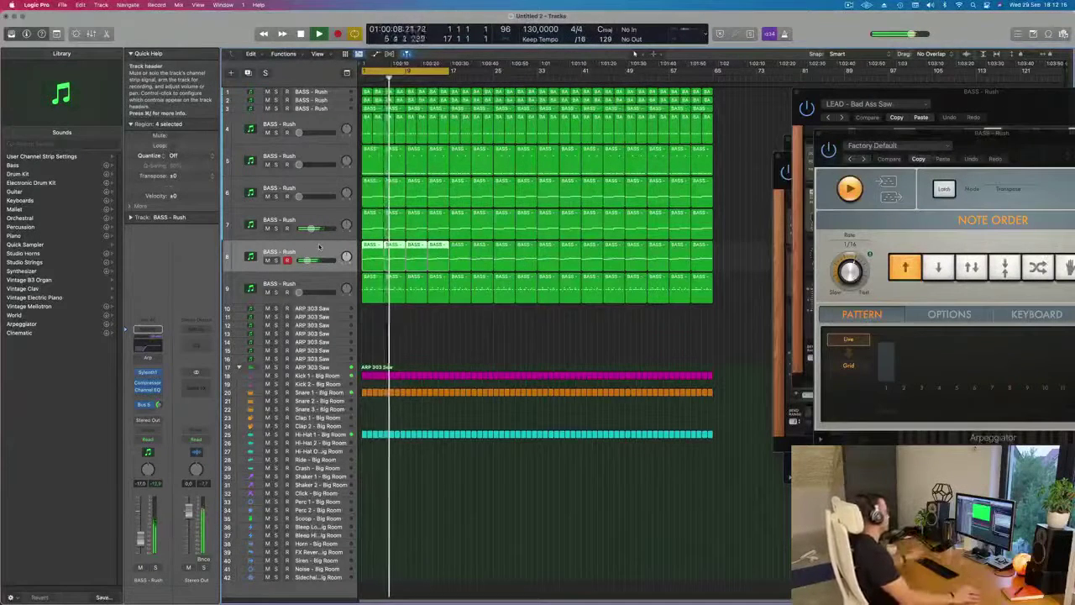
key("space")
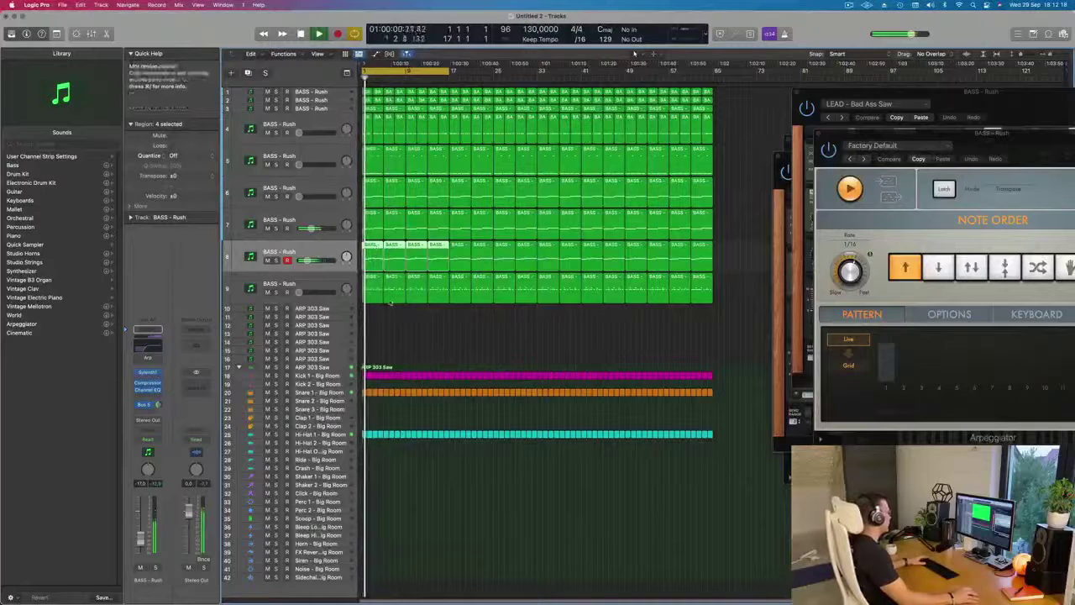
key("super+z")
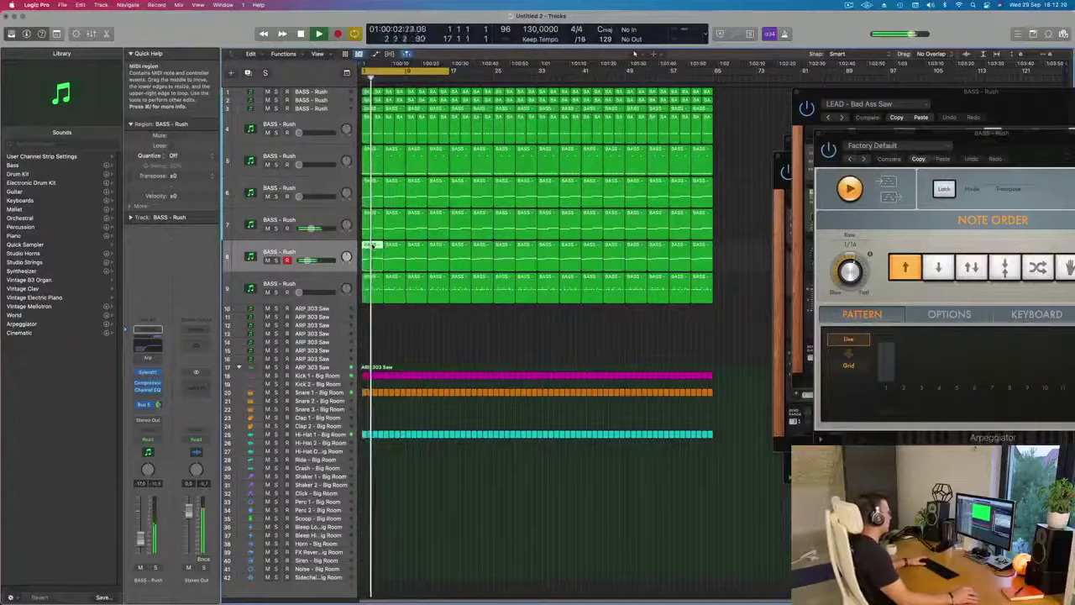
key("Return")
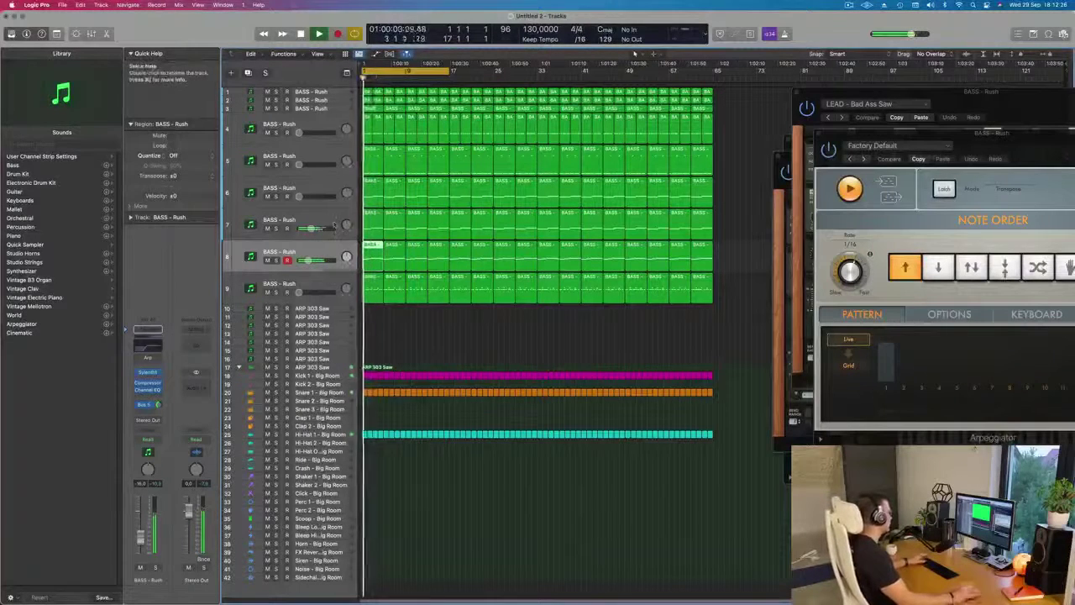
Inspect the seventh track's Sylenth1 instrument and solo the seventh and eighth tracks one at a time to compare their sounds
key("Up")
key("Return")
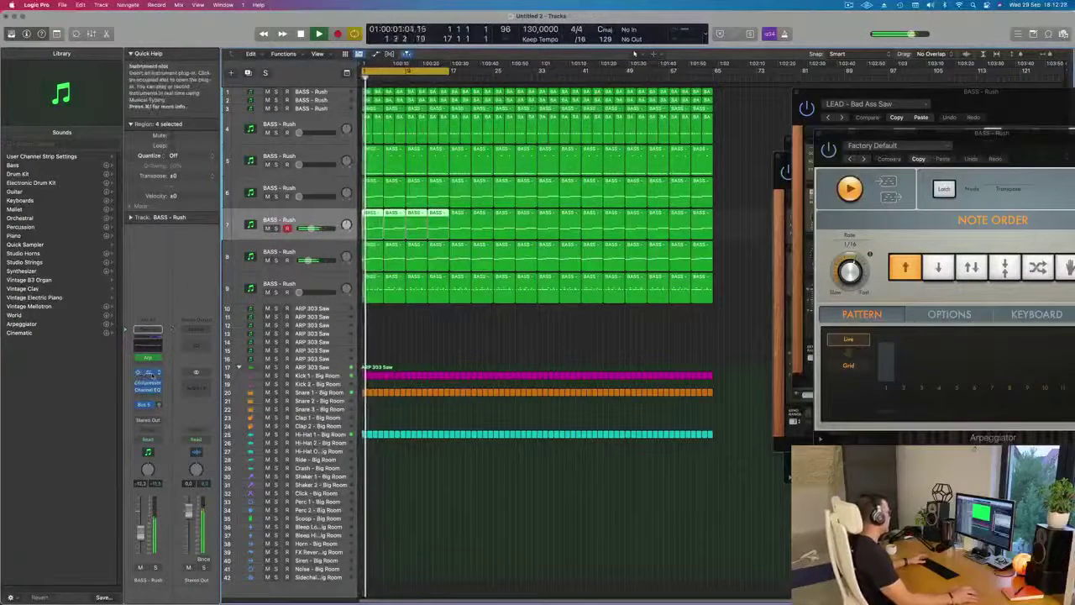
left_click(148, 372)
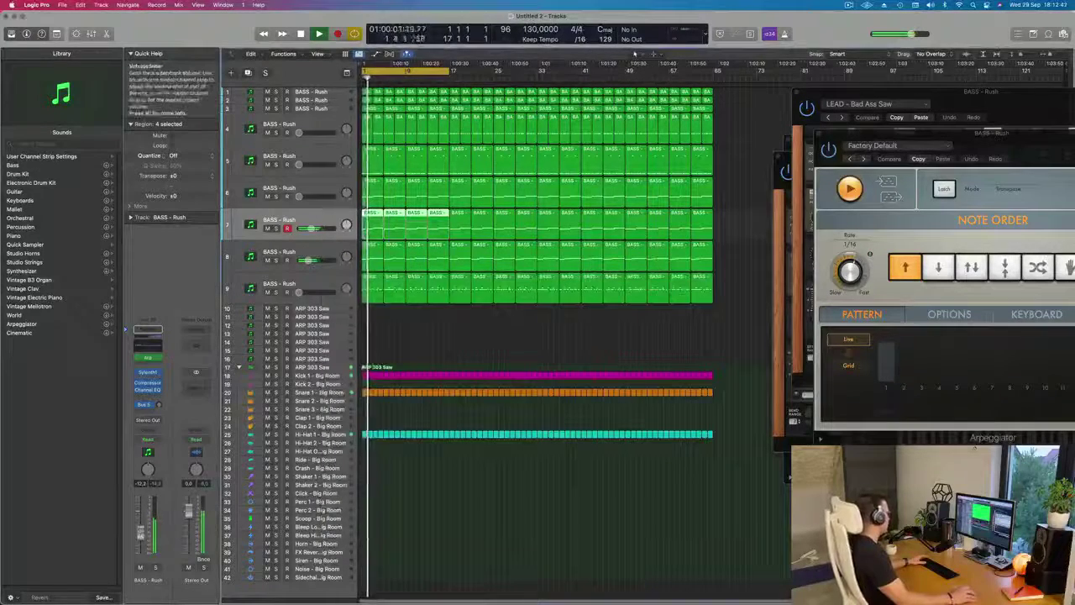
left_click(156, 568)
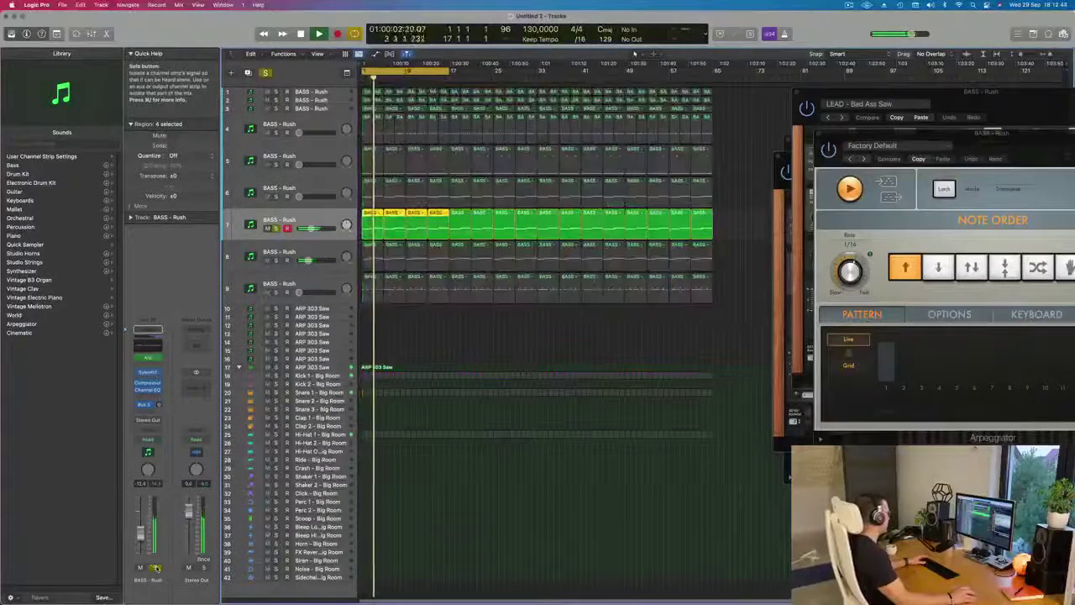
left_click(156, 568)
left_click(275, 261)
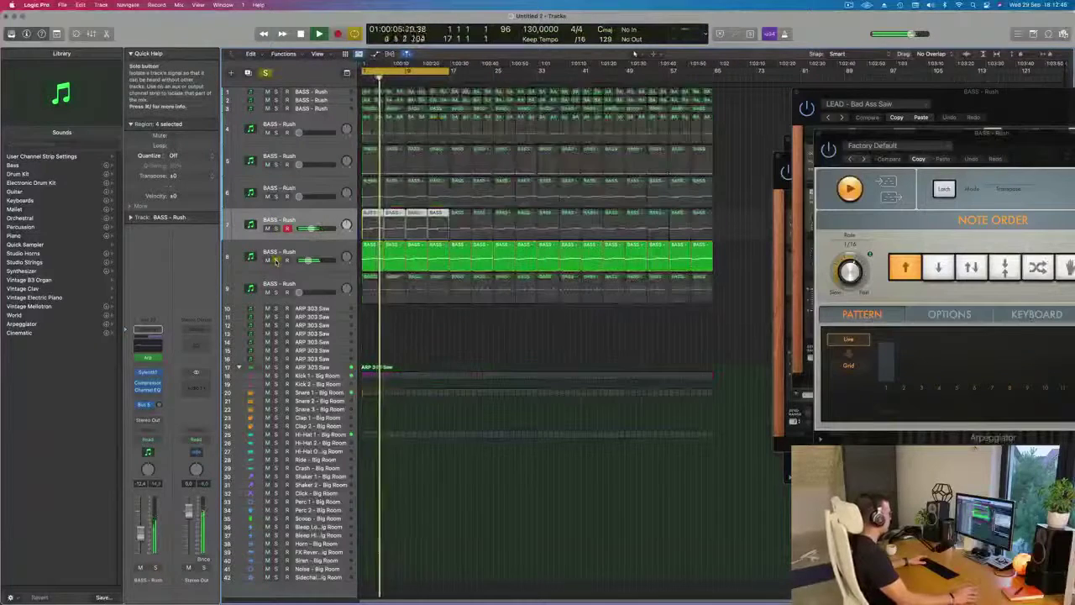
left_click(275, 262)
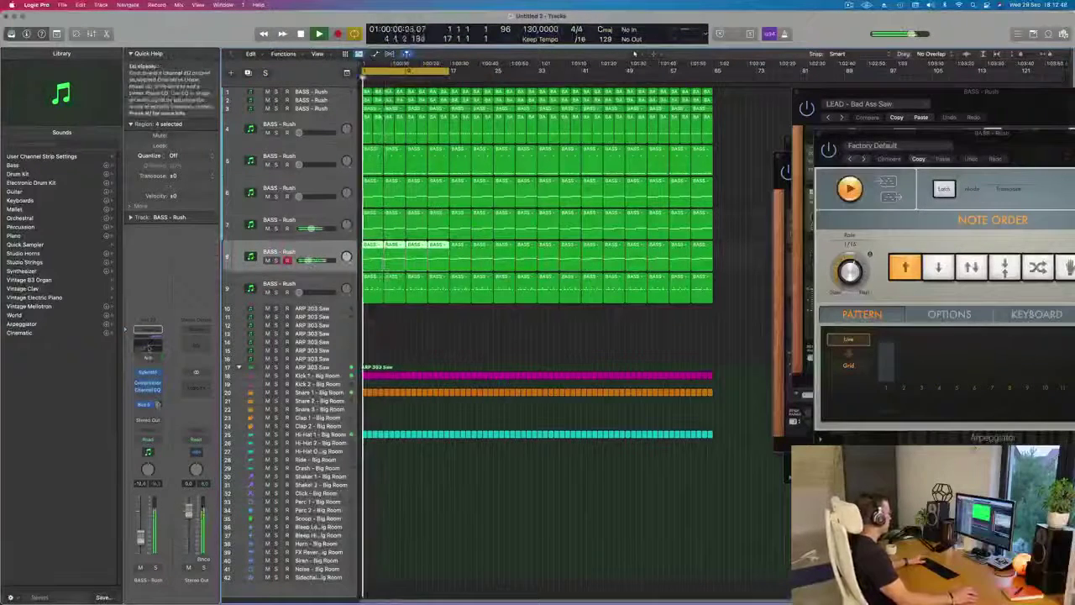
In the eighth track's Channel EQ, set the low cut to 310 Hz at 24 dB/Oct and close the EQ
left_click(148, 347)
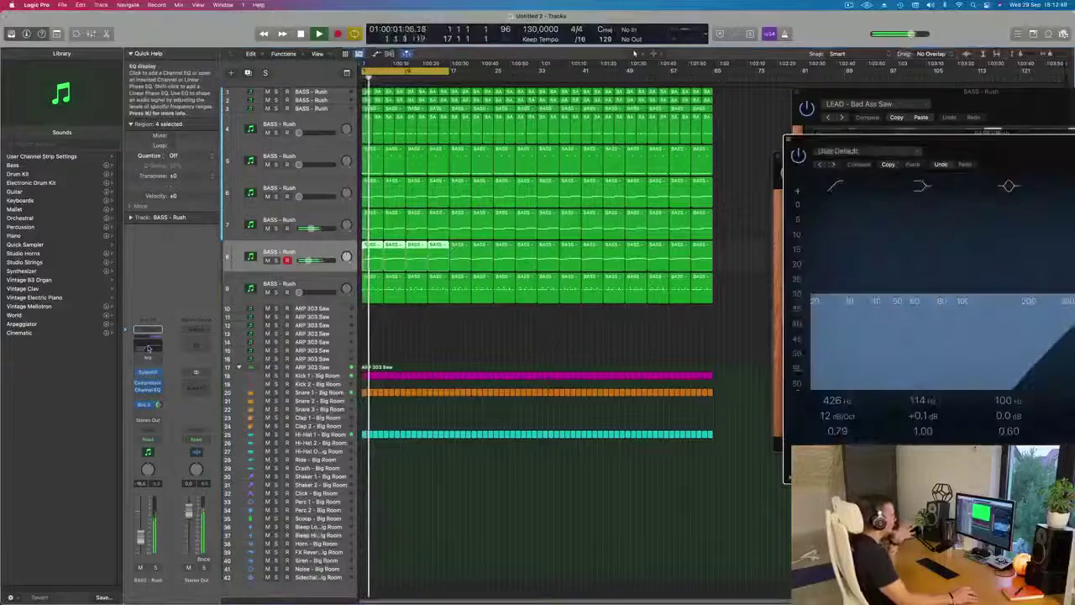
left_click_drag(952, 147, 593, 124)
left_click_drag(721, 283, 704, 296)
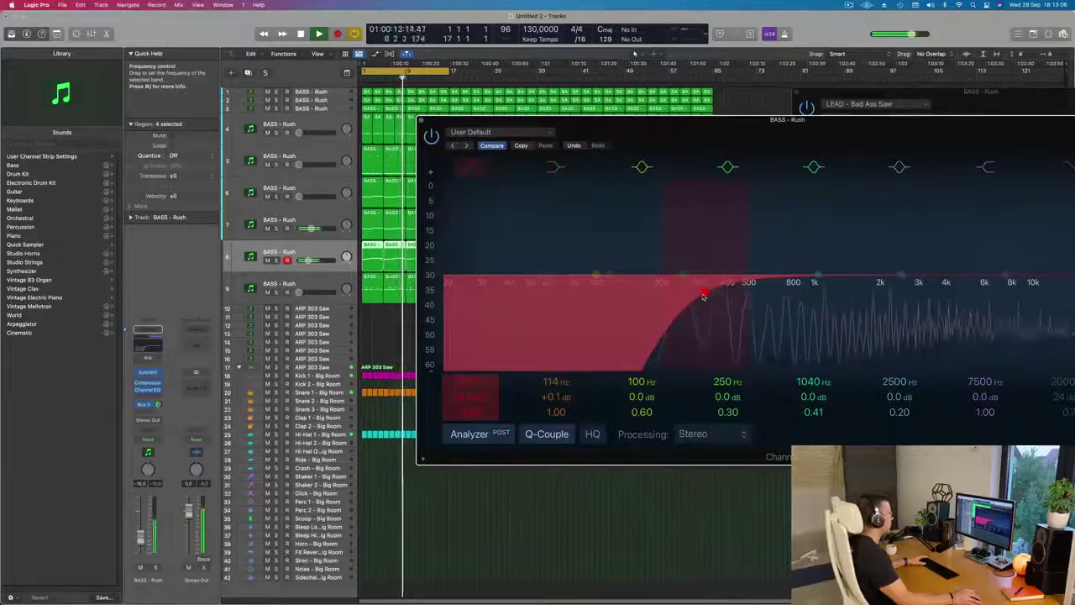
left_click_drag(725, 143, 666, 155)
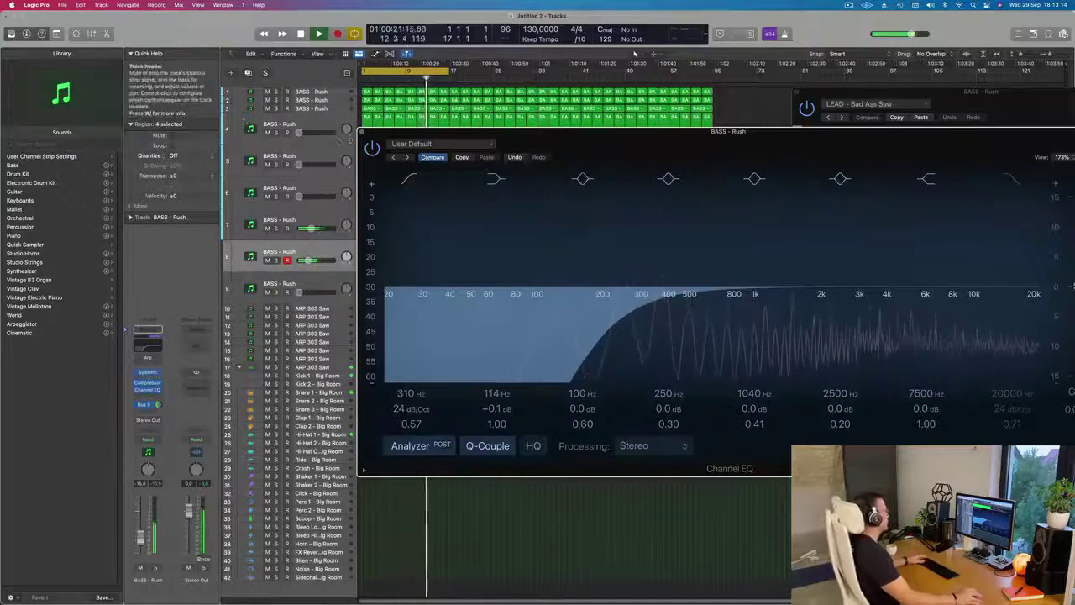
key("super+w")
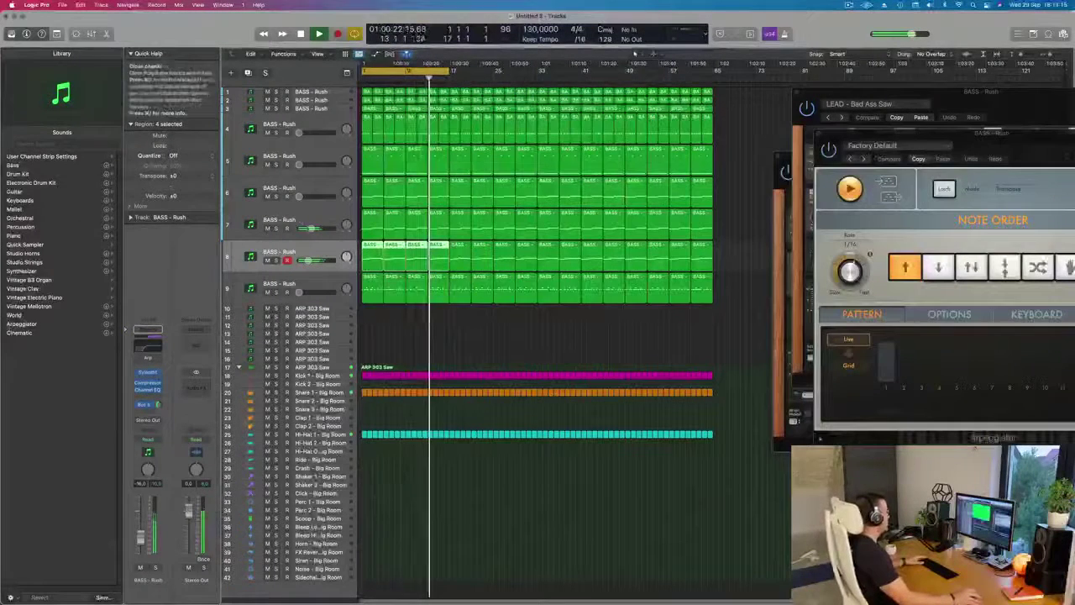
Raise the sixth track's volume to about -14 dB and fine-tune its Bus 5 send level
left_click(319, 282)
left_click(315, 188)
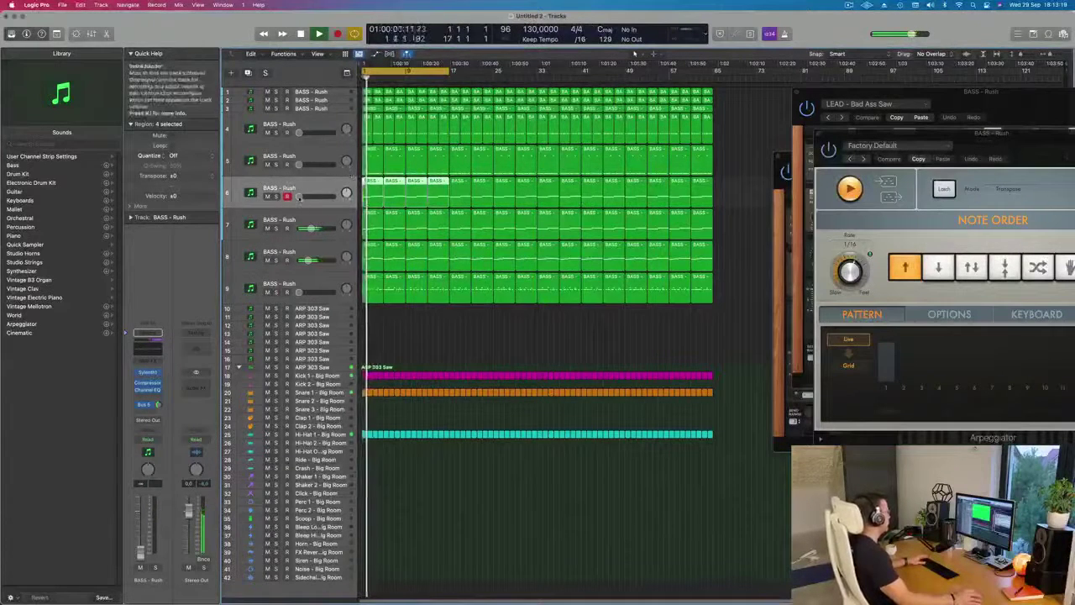
mouse_move(316, 204)
mouse_move(316, 204)
left_mouse_down()
mouse_move(328, 204)
mouse_move(310, 197)
left_mouse_up()
left_click_drag(158, 405, 158, 403)
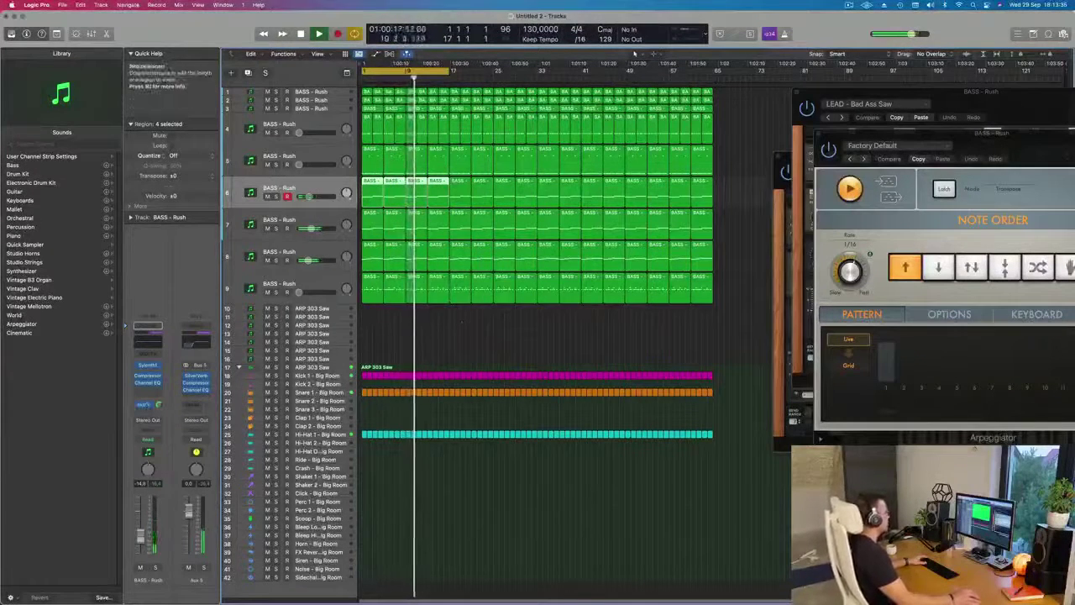
Raise the ninth track's volume from silence to about -14 dB
left_click(316, 286)
mouse_move(298, 291)
left_mouse_down()
mouse_move(321, 299)
mouse_move(308, 293)
left_mouse_up()
left_click_drag(309, 293, 307, 293)
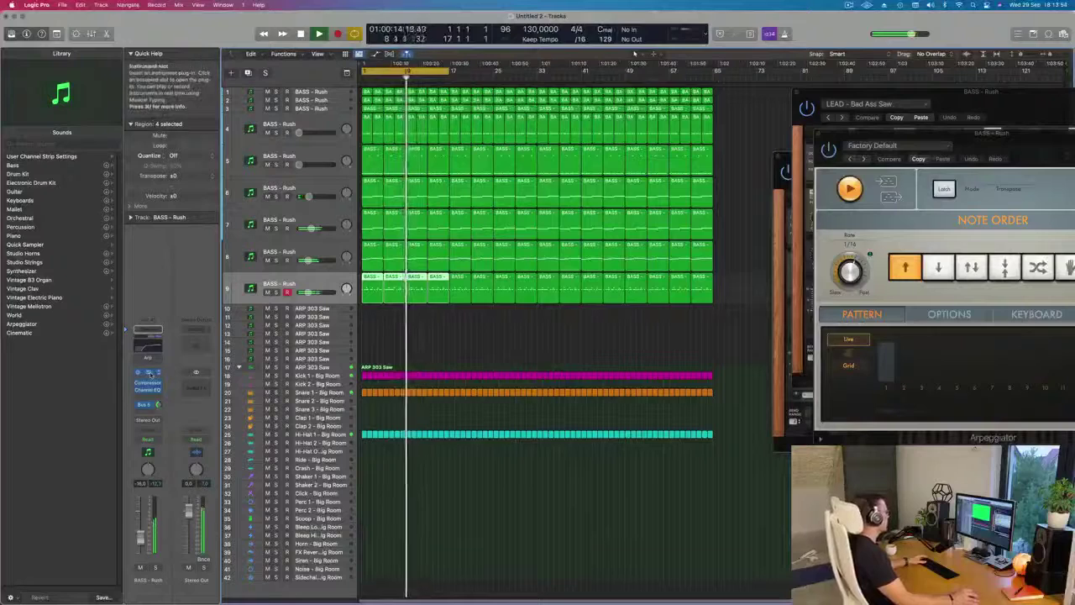
Check the ninth track's Sylenth1 instrument and adjust the curve in its Channel EQ
left_click(150, 373)
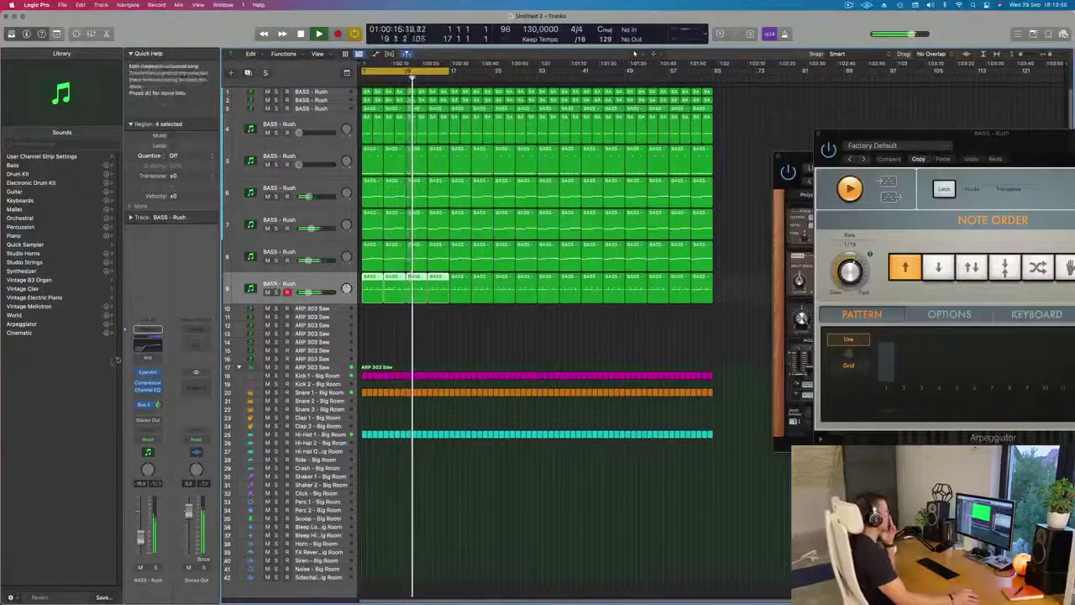
left_click(148, 336)
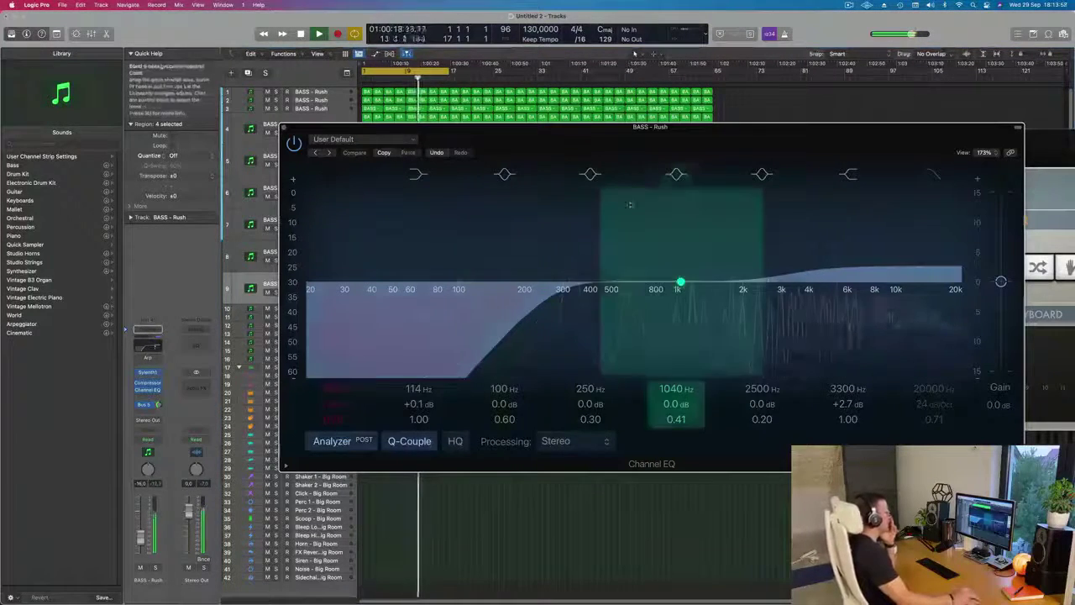
left_click_drag(680, 283, 592, 313)
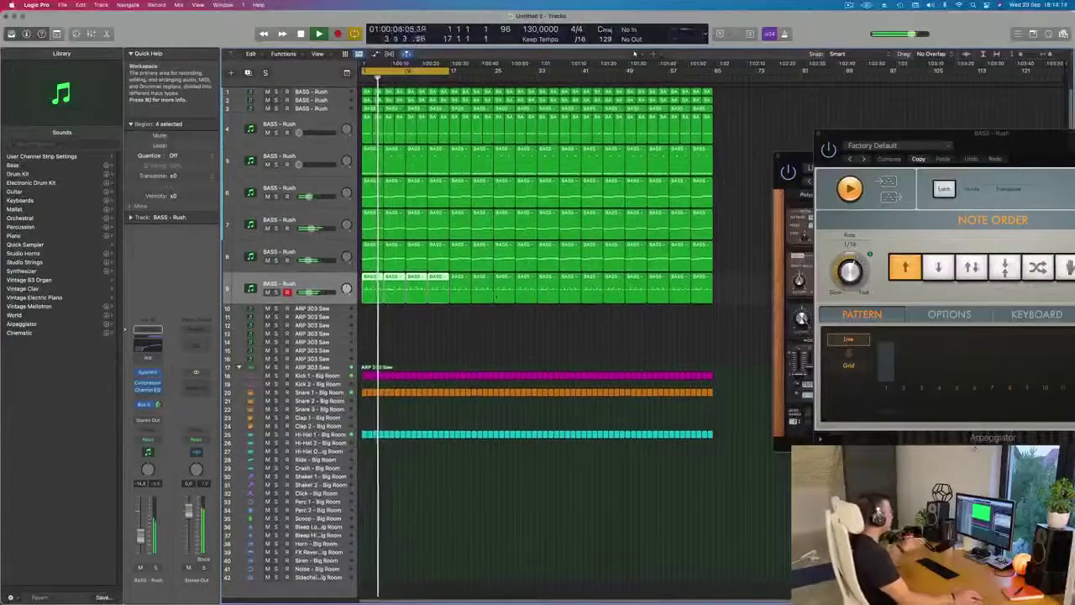
Select the second track, extend the cycle range to bar 65 and restart playback from the beginning
left_click(323, 100)
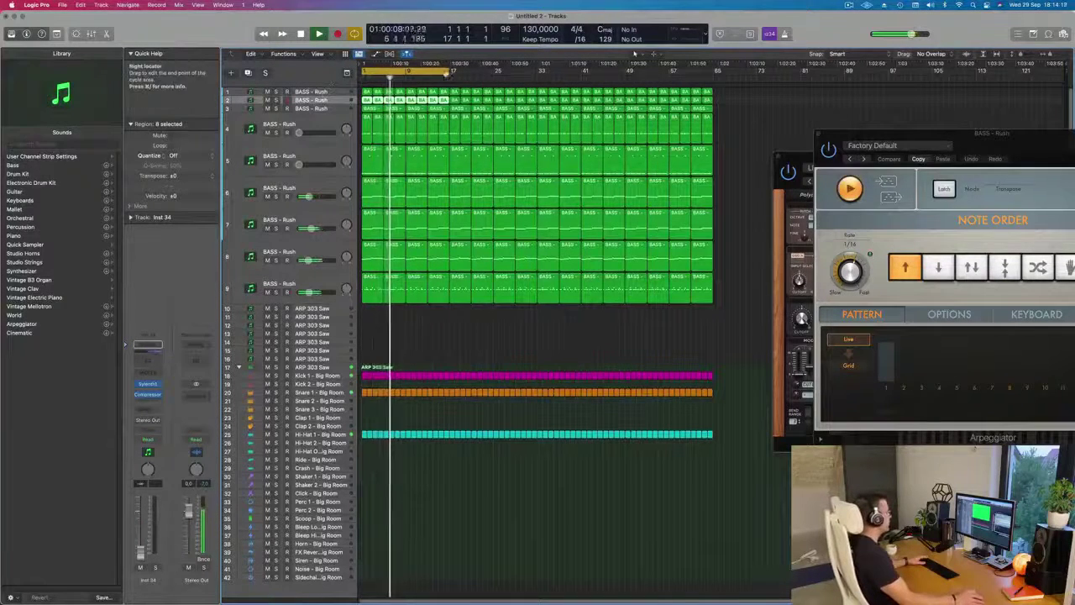
left_click_drag(454, 71, 714, 71)
key("space")
Show the toolbar, enlarge the third track with Track Zoom, and raise its volume to about -22 dB, soloing it briefly as a check
left_click(316, 108)
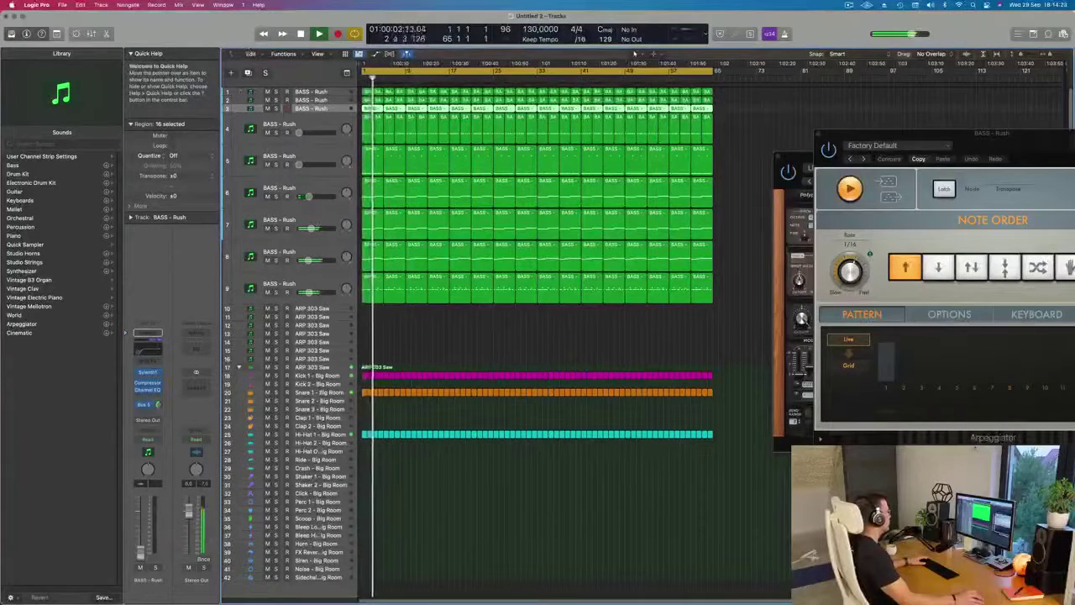
key("ctrl+alt+super+t")
left_click_drag(329, 137, 327, 210)
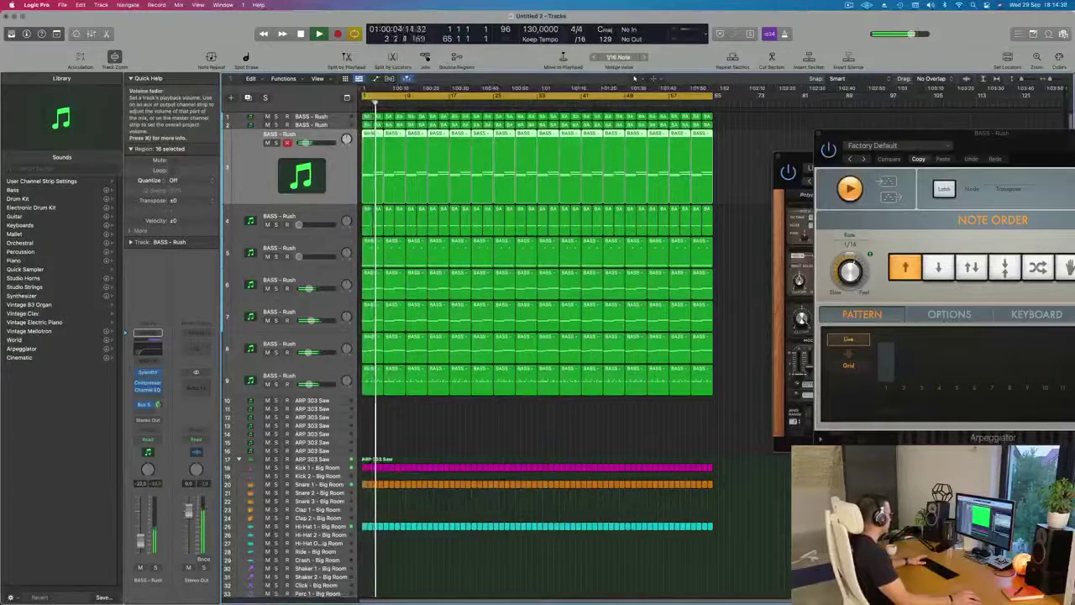
left_click(156, 568)
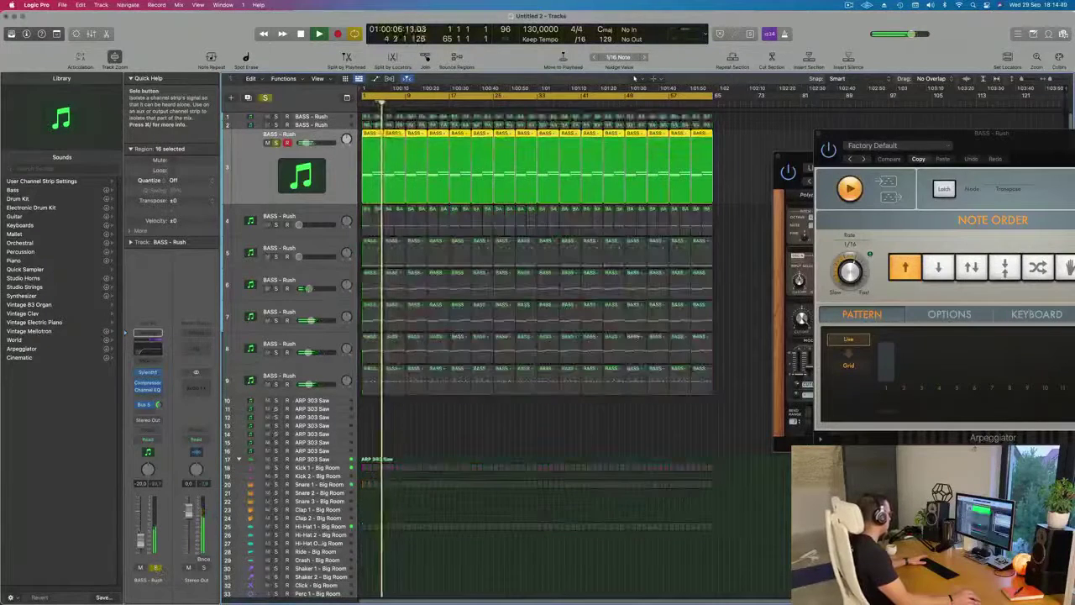
left_click(155, 568)
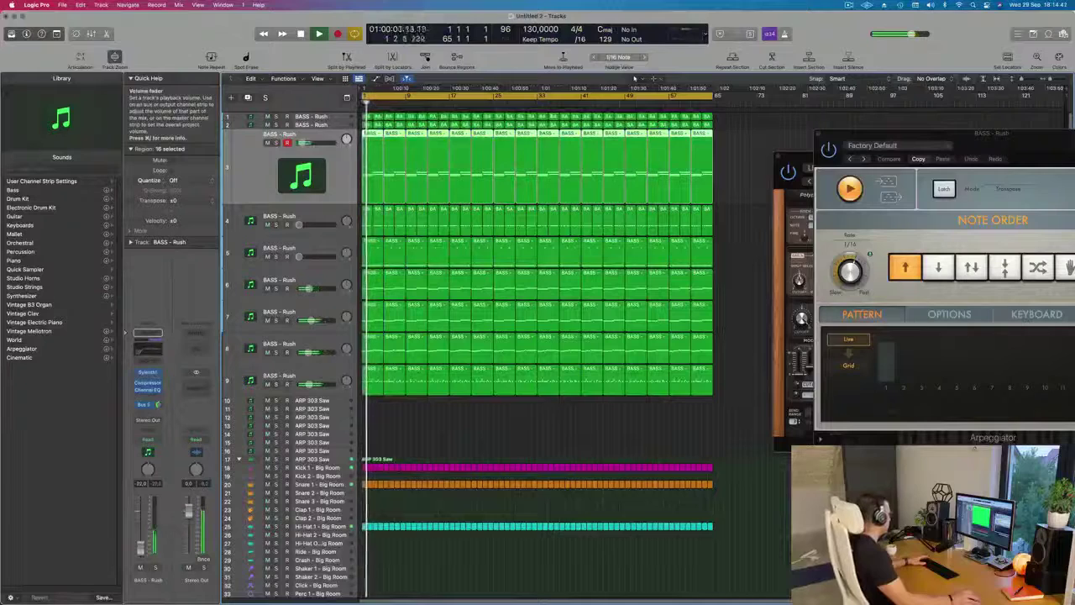
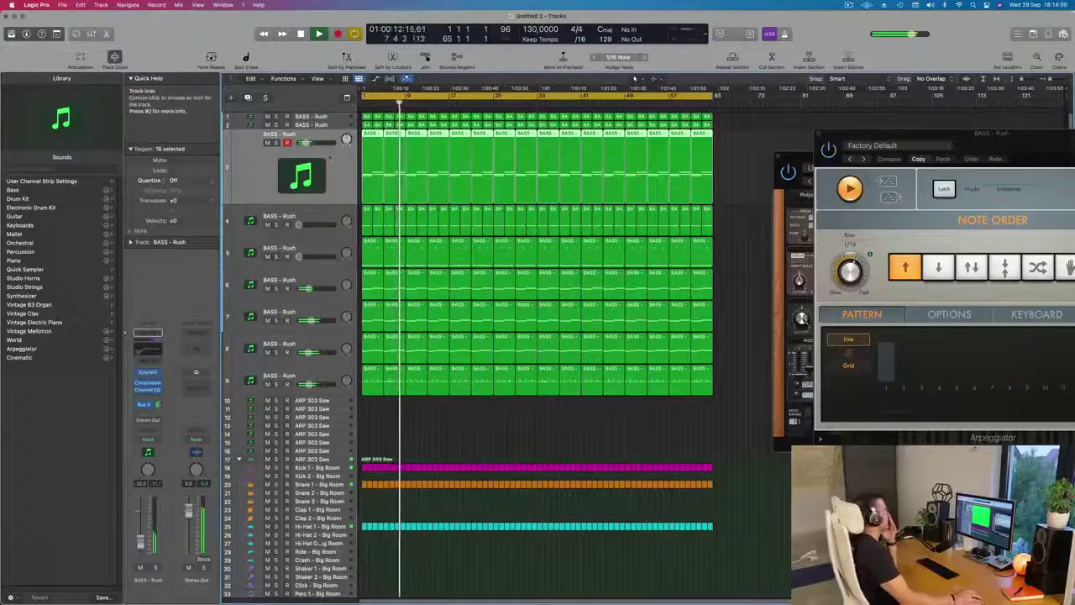
Select the fourth track, restart playback from the beginning, and raise the track's volume from silence
left_click(334, 126)
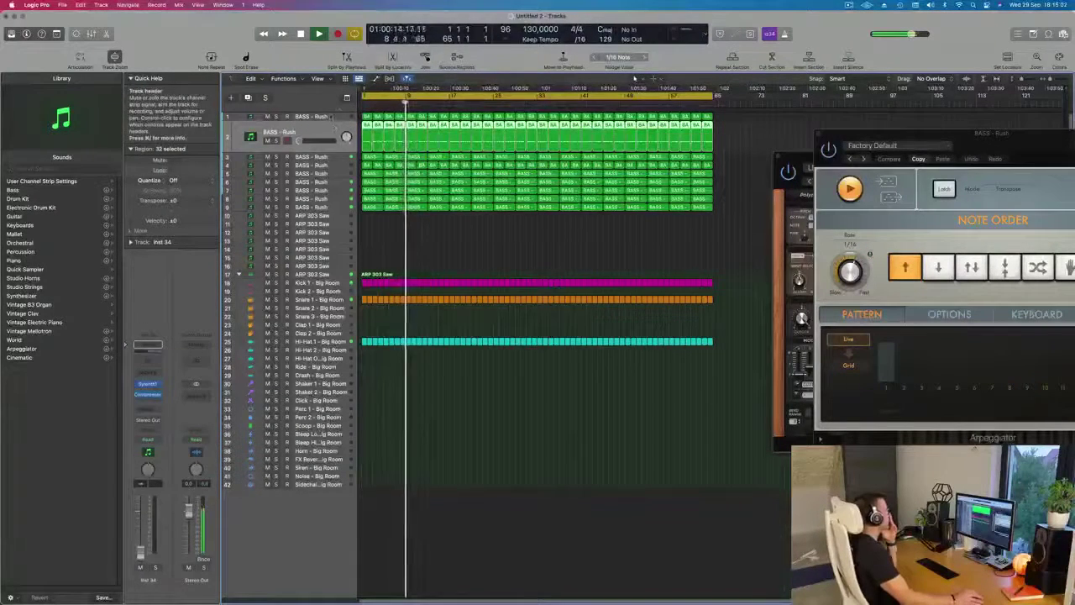
key("Up")
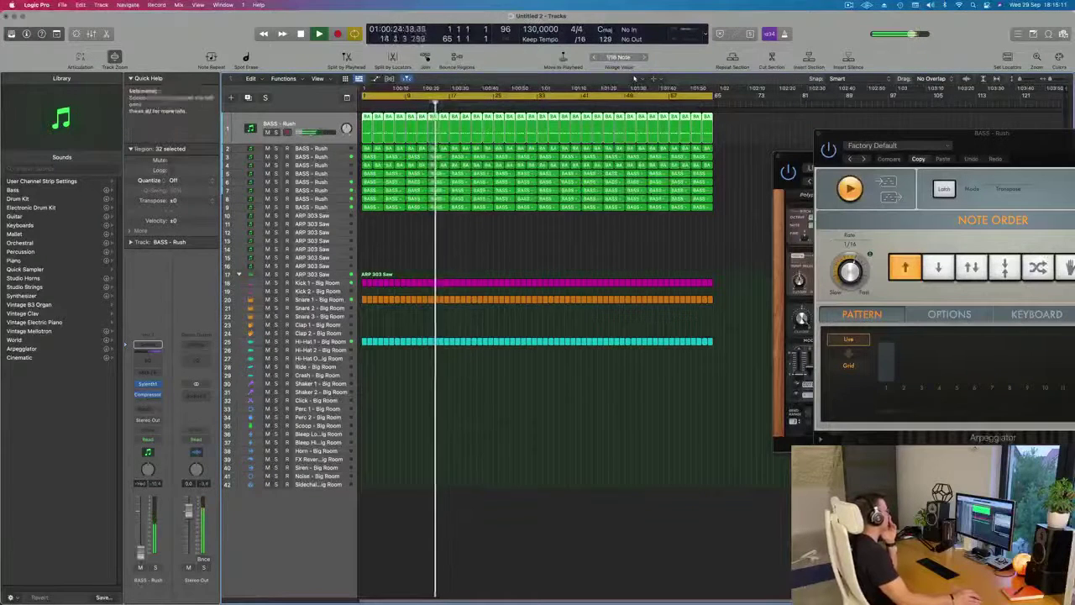
key("Down")
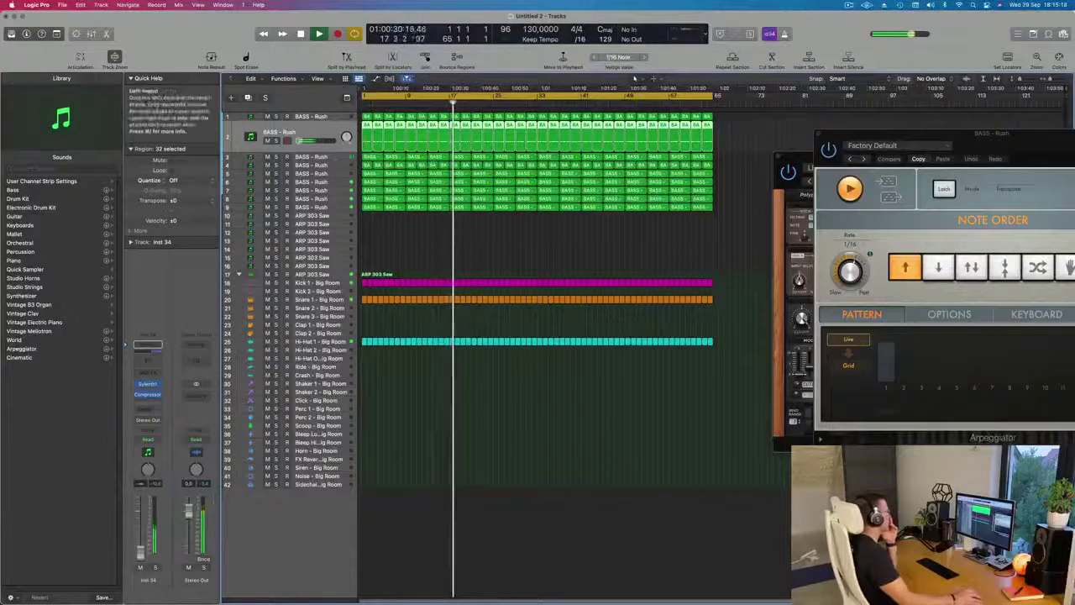
key("Down")
key("Down")
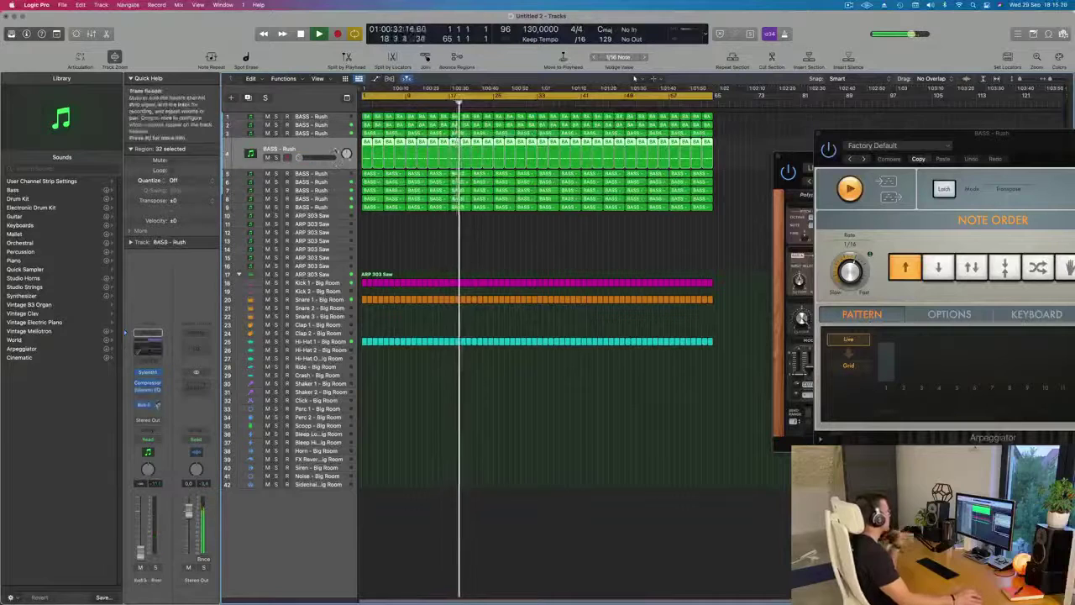
key("Return")
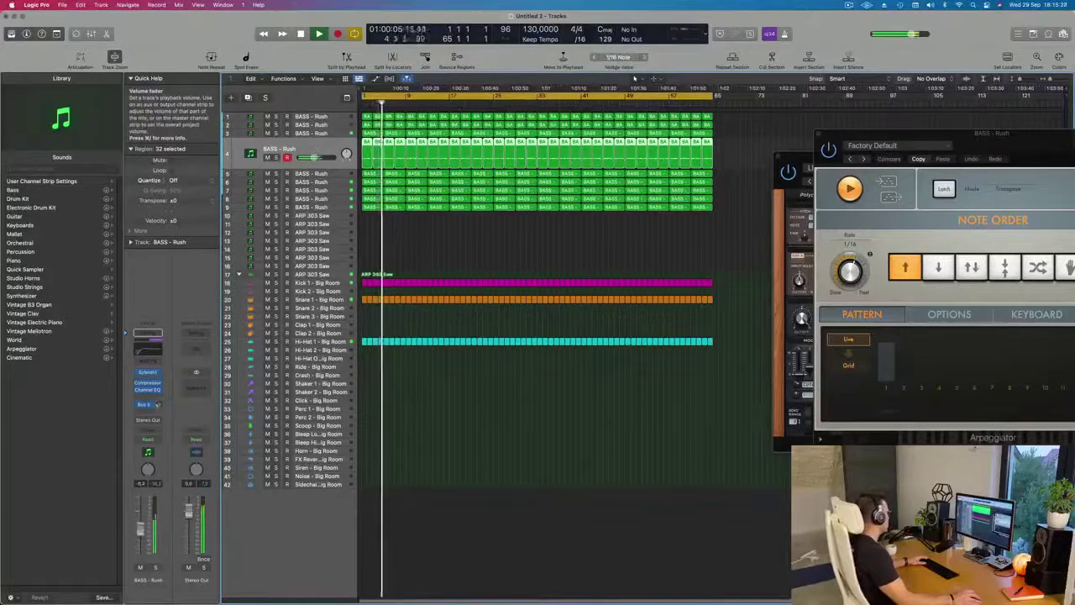
Lower the fourth track's volume to about -14 dB, checking it briefly in solo with its Sylenth1 instrument open
left_click(147, 372)
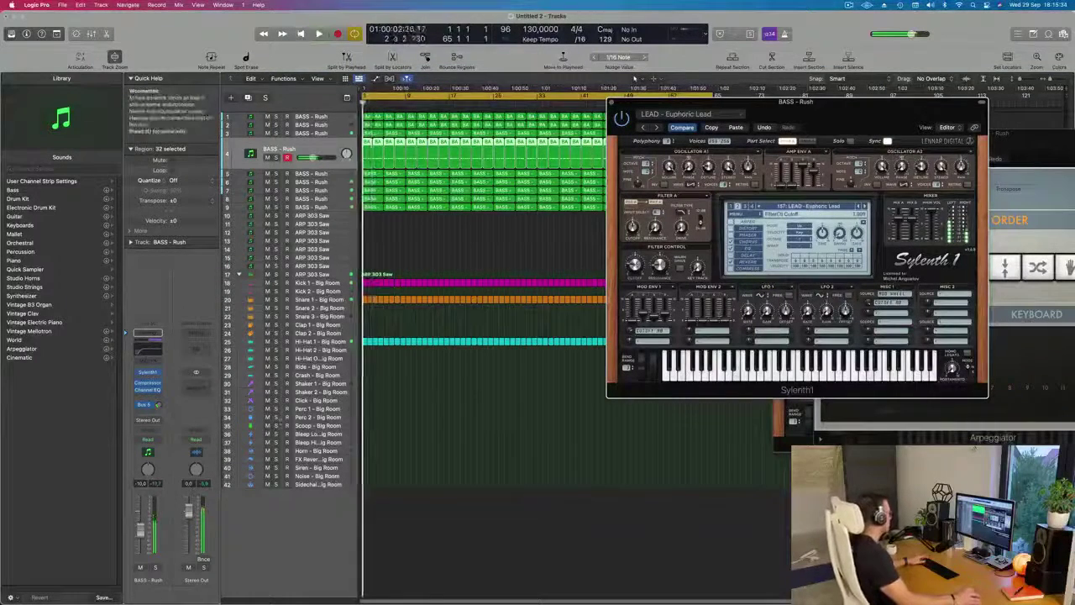
left_click(635, 77)
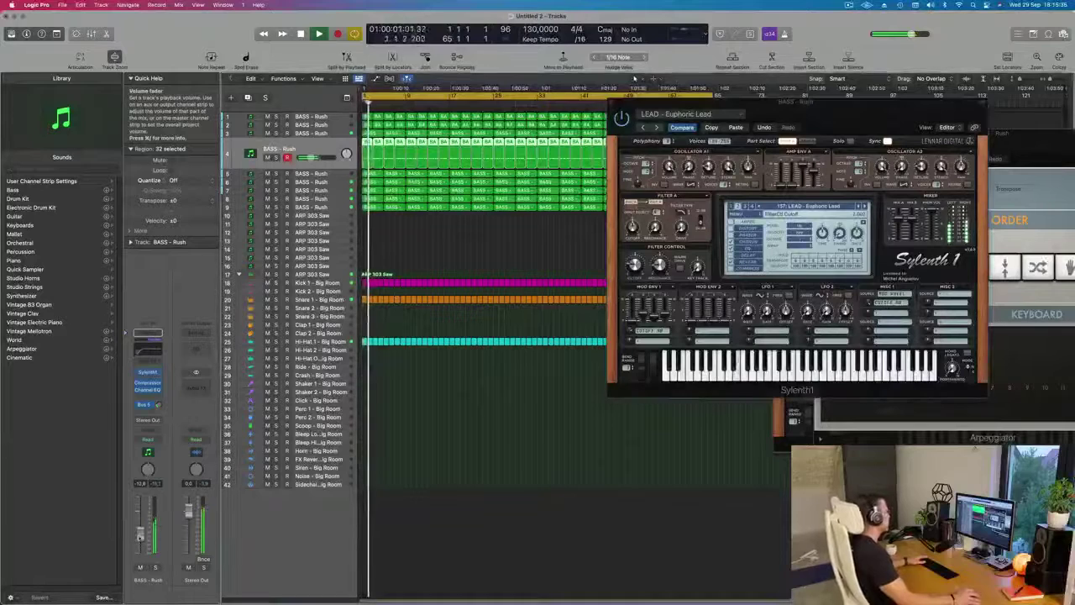
left_click(154, 568)
left_click(155, 568)
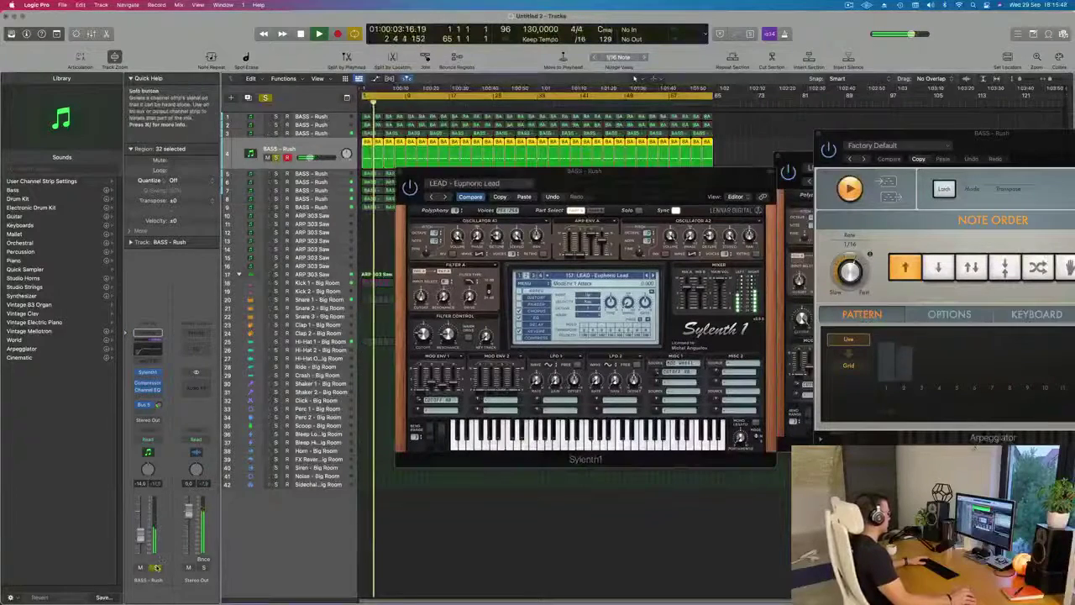
left_click(150, 374)
left_click(150, 374)
left_click_drag(584, 170, 614, 144)
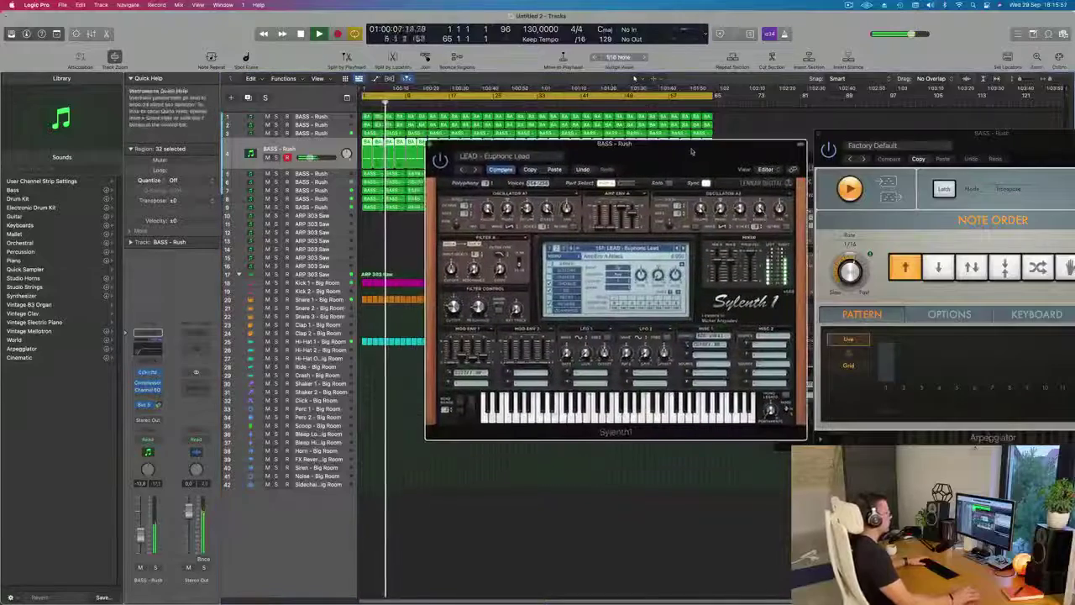
Switch the fourth track's Sylenth1 to the preset bank with the pluck sounds and load PLUCK - 4AM
left_click(618, 249)
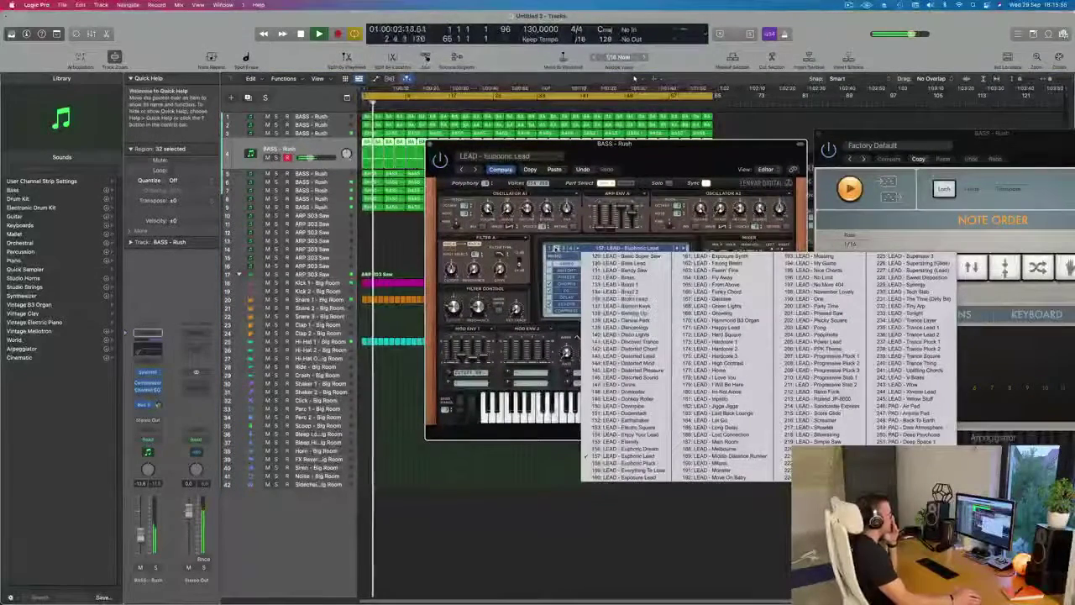
left_click(563, 250)
left_click(618, 249)
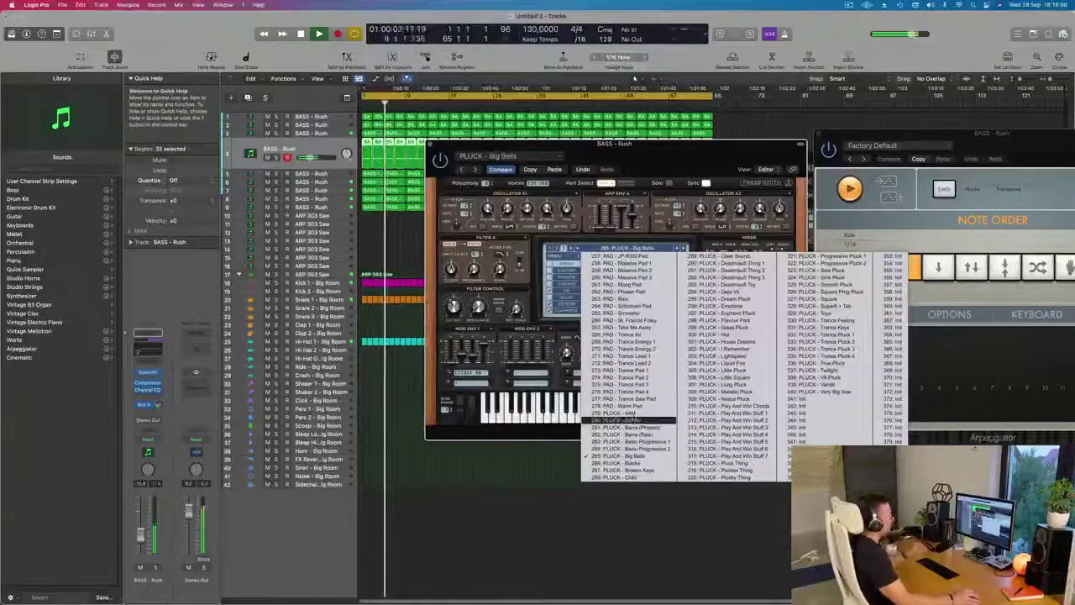
left_click(626, 420)
left_click_drag(683, 169, 718, 241)
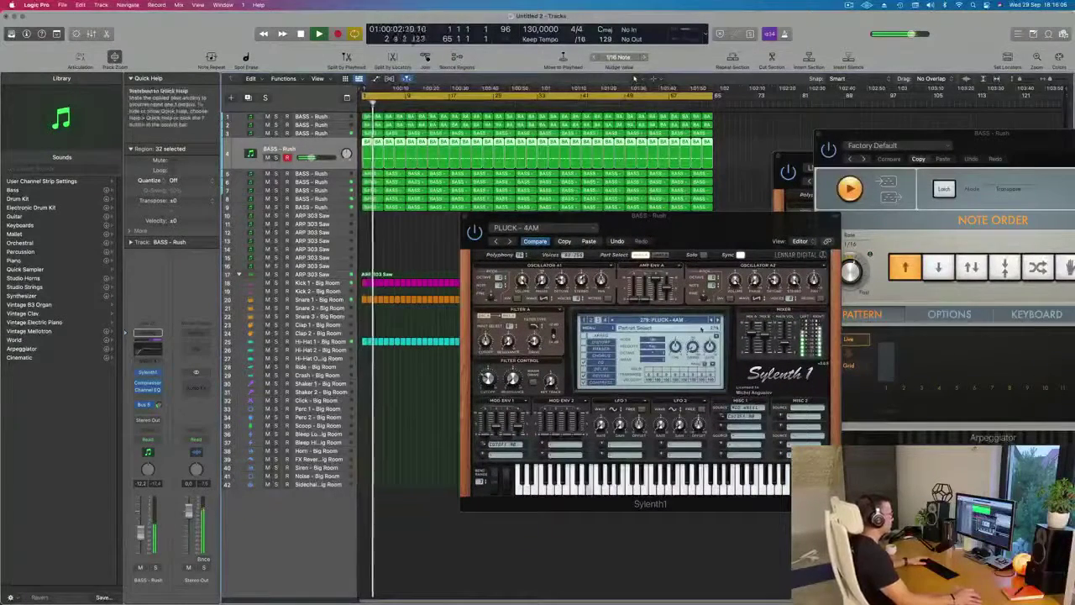
Audition successive Sylenth1 pluck presets on the fourth track up to PLUCK - Little Pluck and check that sound briefly in solo
left_click(716, 321)
left_click(717, 321)
left_click(716, 321)
left_click(717, 321)
left_click(716, 321)
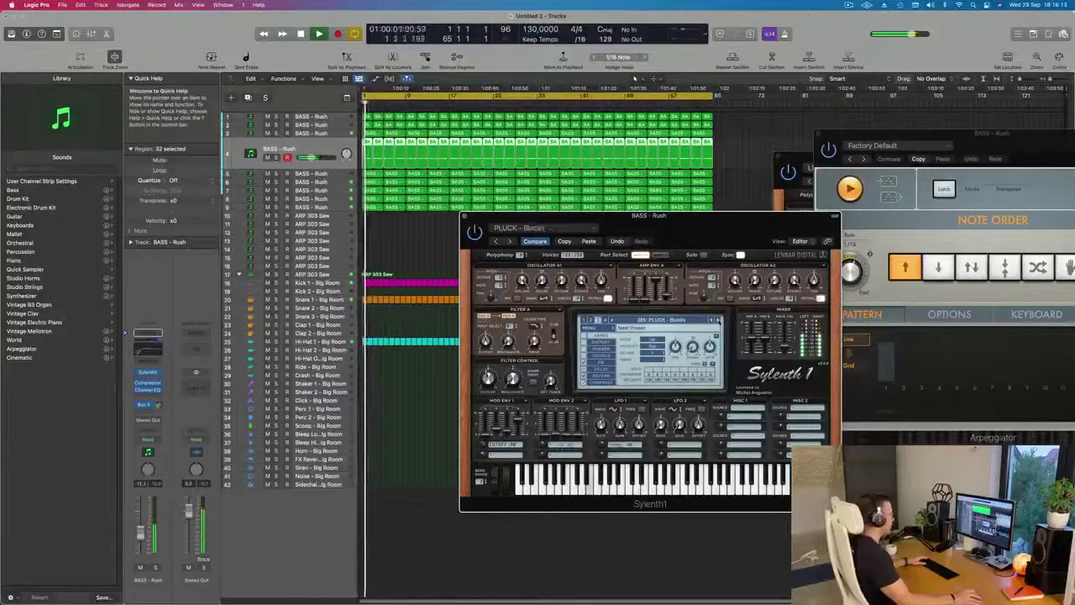
left_click(717, 321)
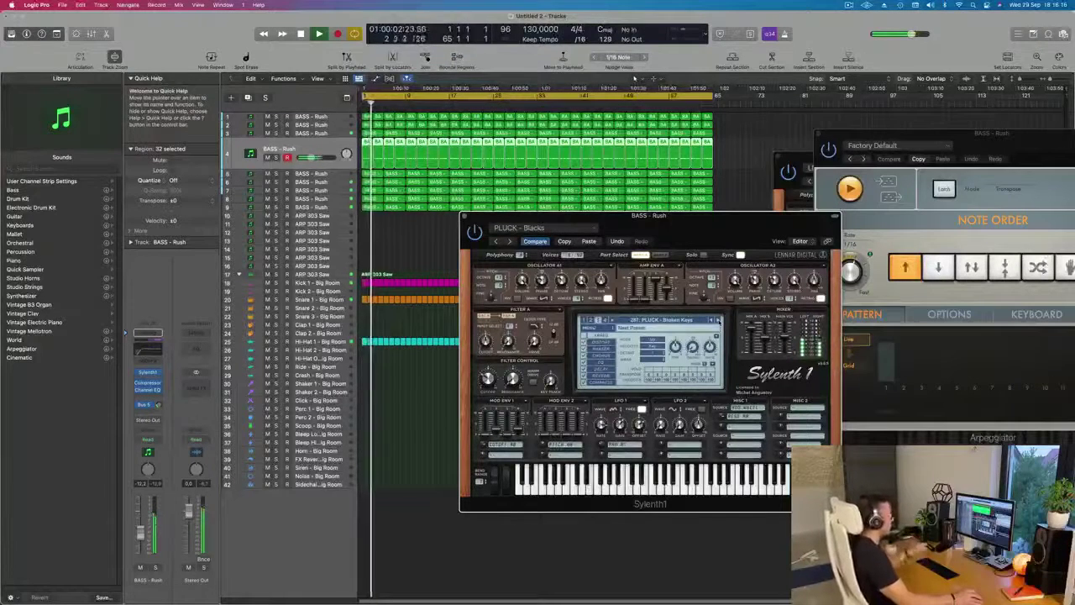
left_click(716, 321)
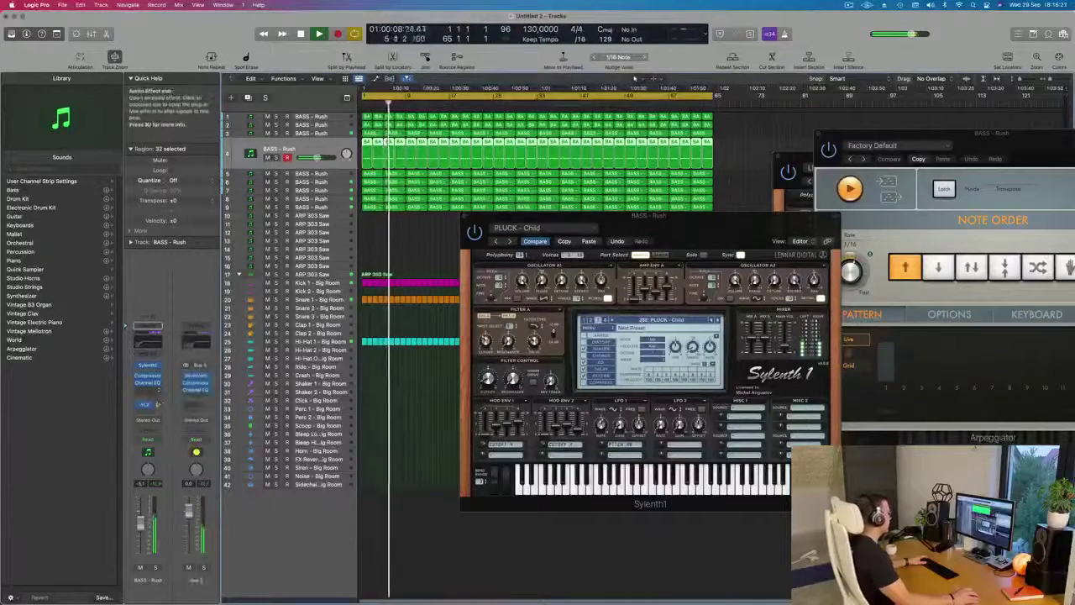
left_click(717, 321)
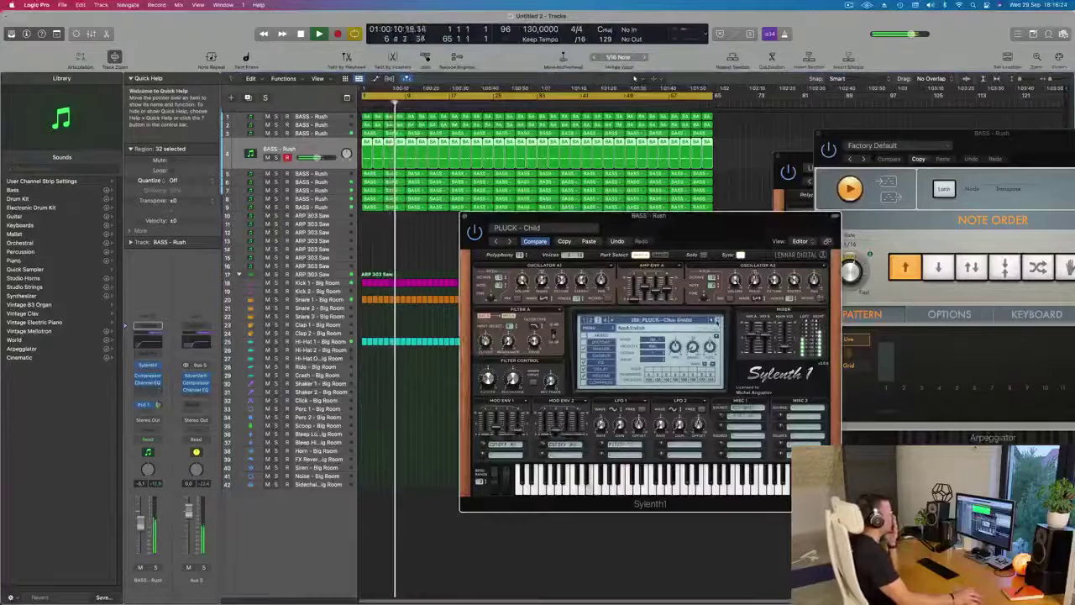
left_click(717, 321)
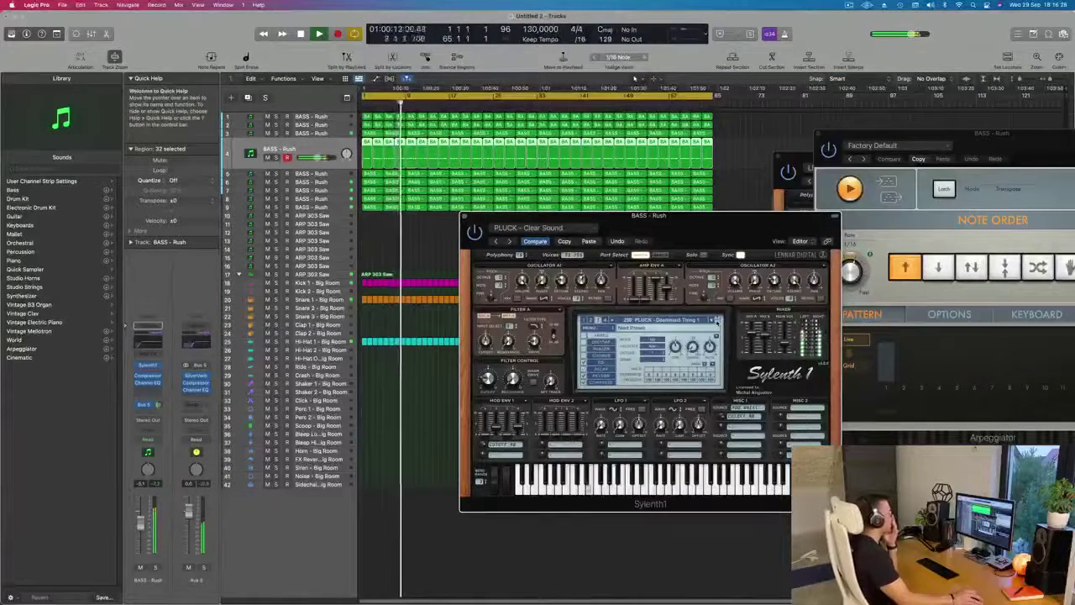
left_click(717, 321)
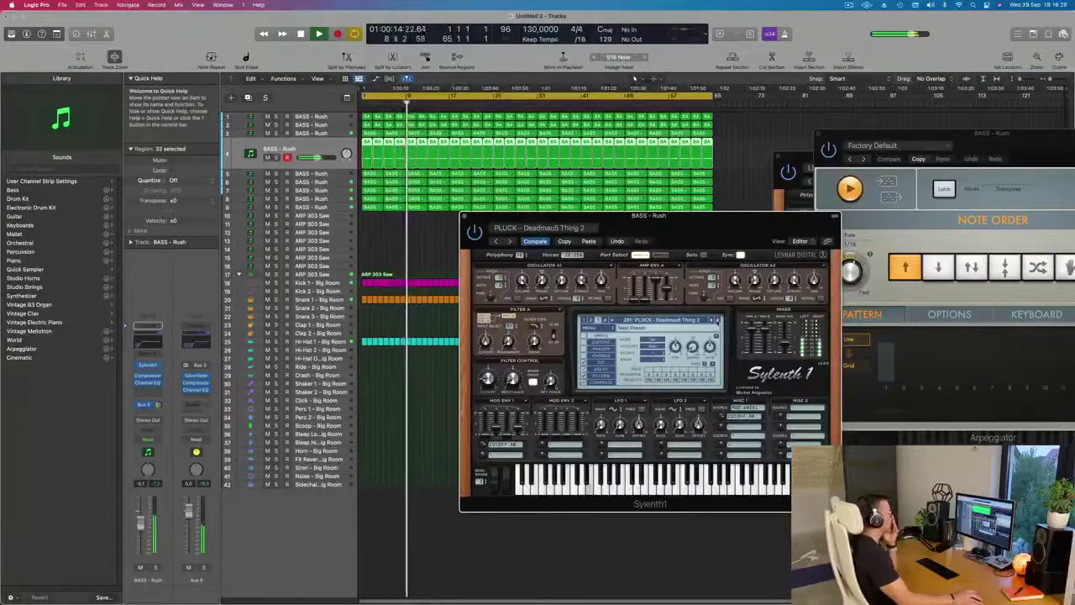
left_click(717, 321)
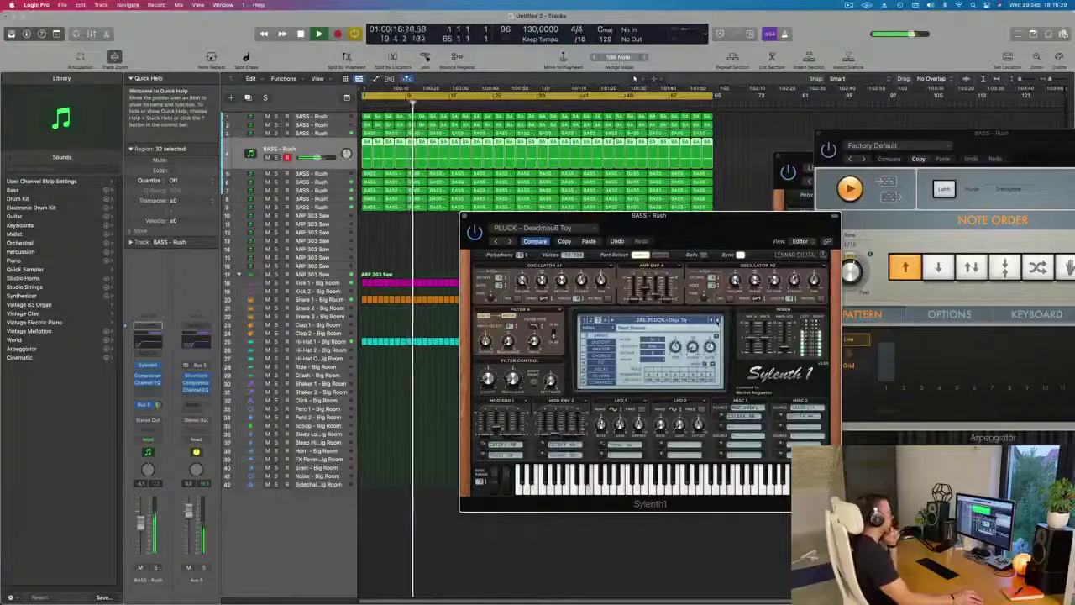
left_click(718, 321)
left_click(718, 321)
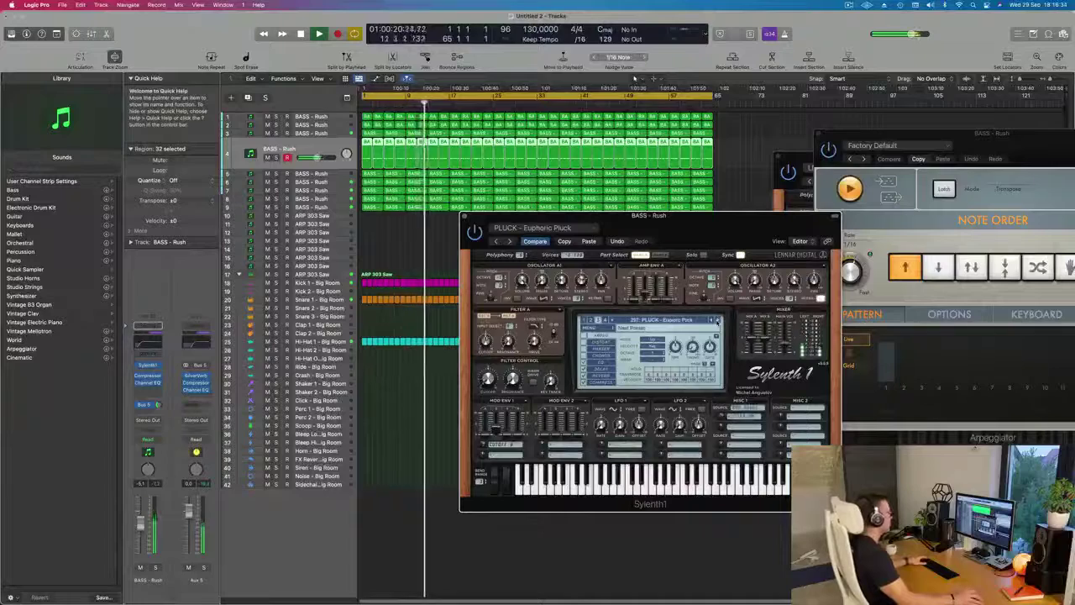
left_click(718, 321)
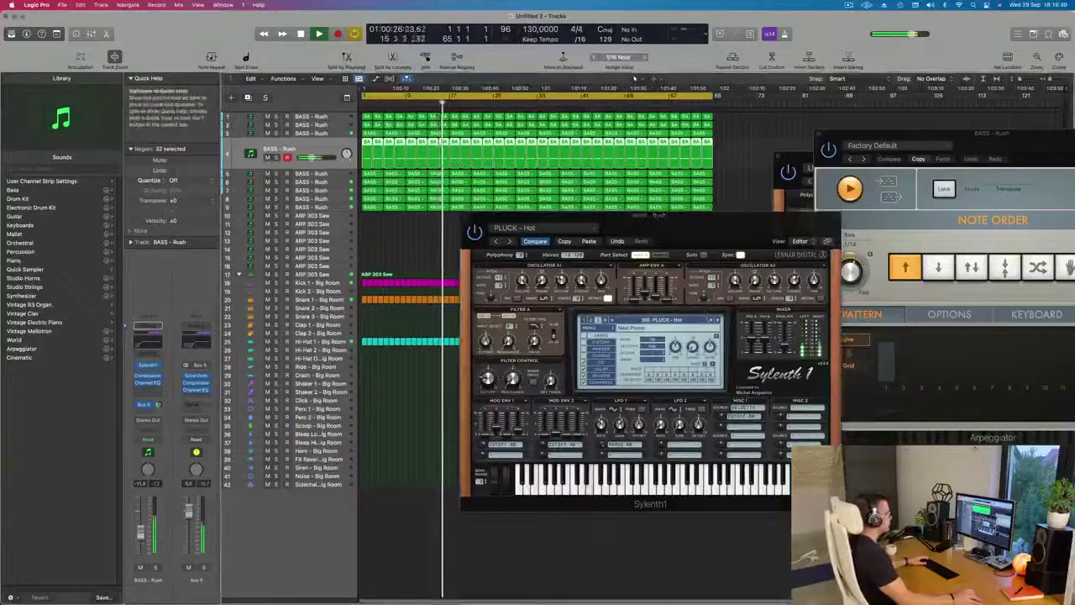
left_click(718, 320)
left_click(718, 320)
left_click(717, 320)
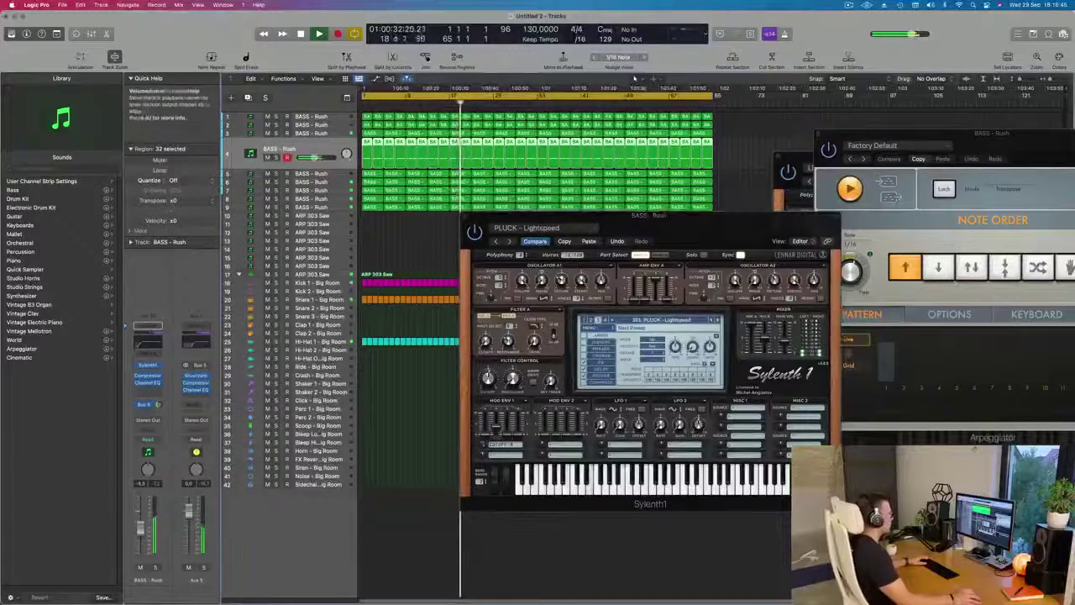
left_click(717, 320)
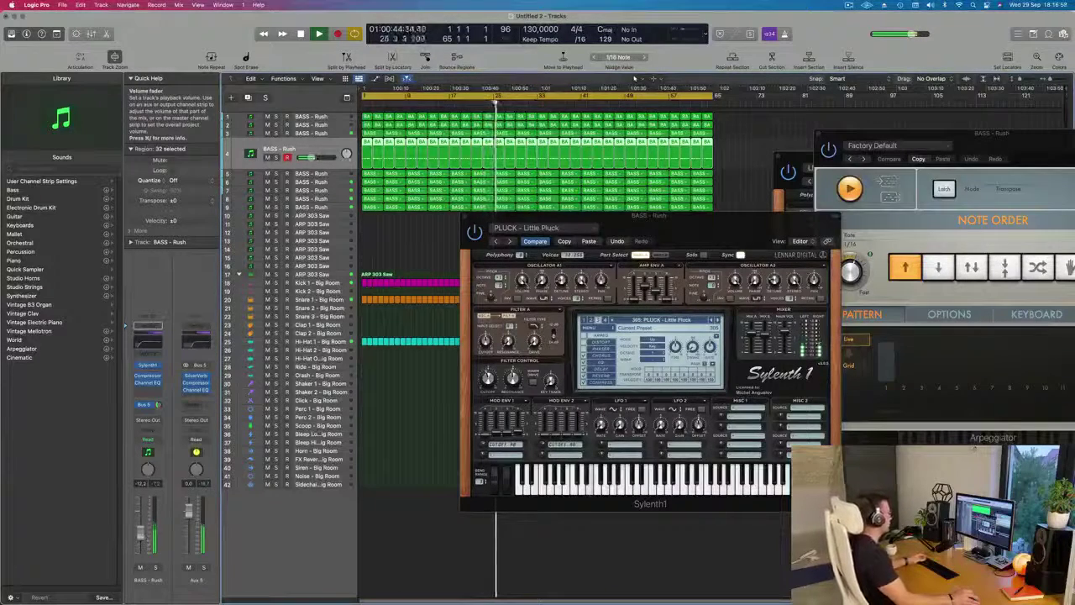
left_click(155, 567)
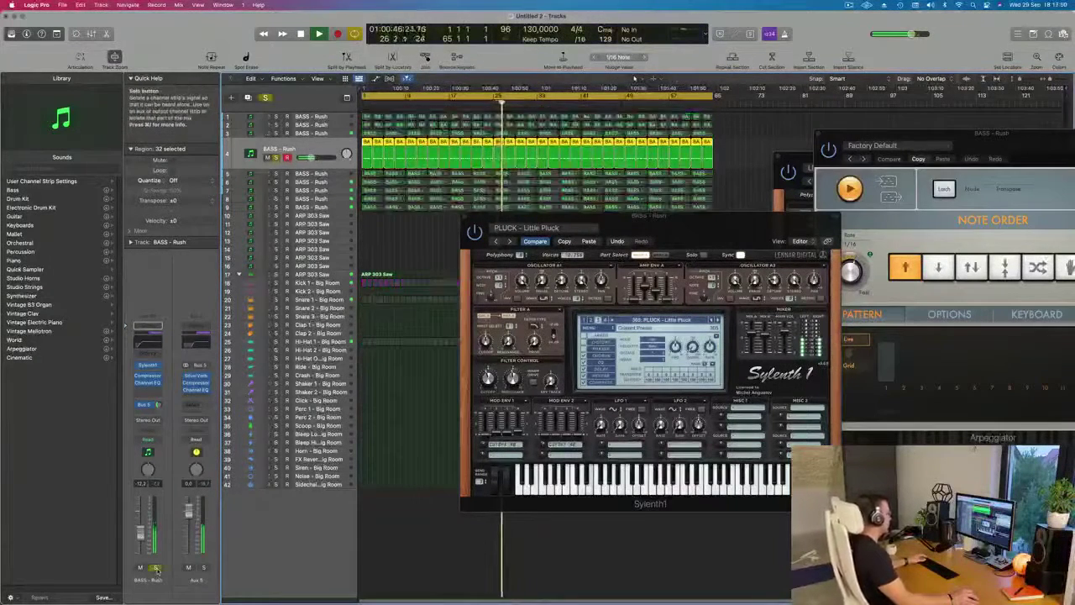
left_click(155, 568)
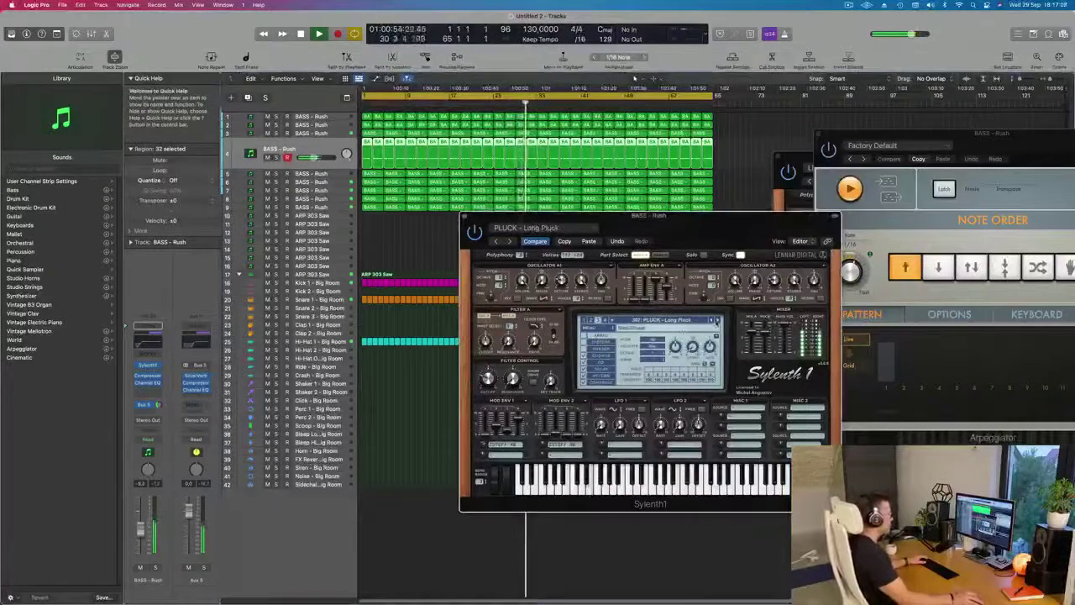
Audition the further Sylenth1 pluck presets on the fourth track through to PLUCK - Trance Pluck 2
left_click(717, 321)
left_click(718, 321)
left_click(718, 321)
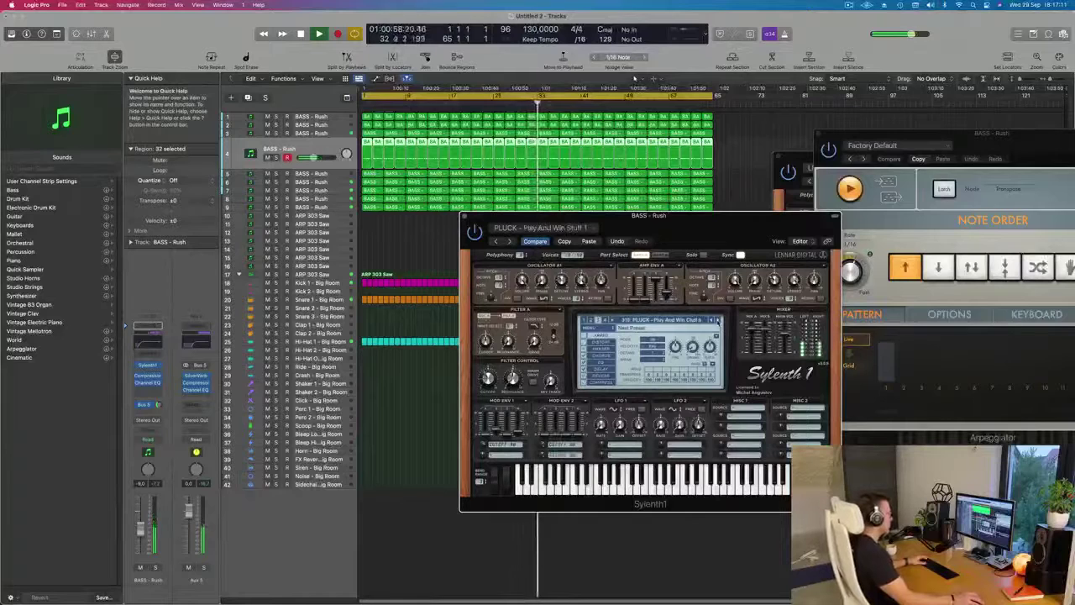
left_click(719, 320)
left_click(718, 320)
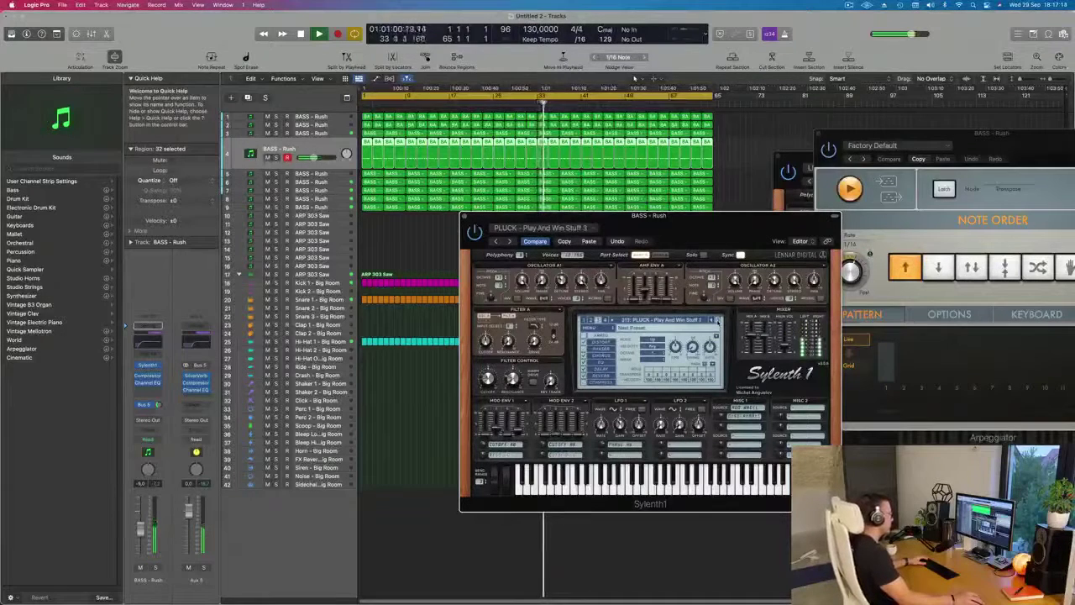
left_click(719, 320)
left_click(718, 320)
left_click(719, 320)
left_click(718, 320)
left_click(719, 320)
left_click(718, 321)
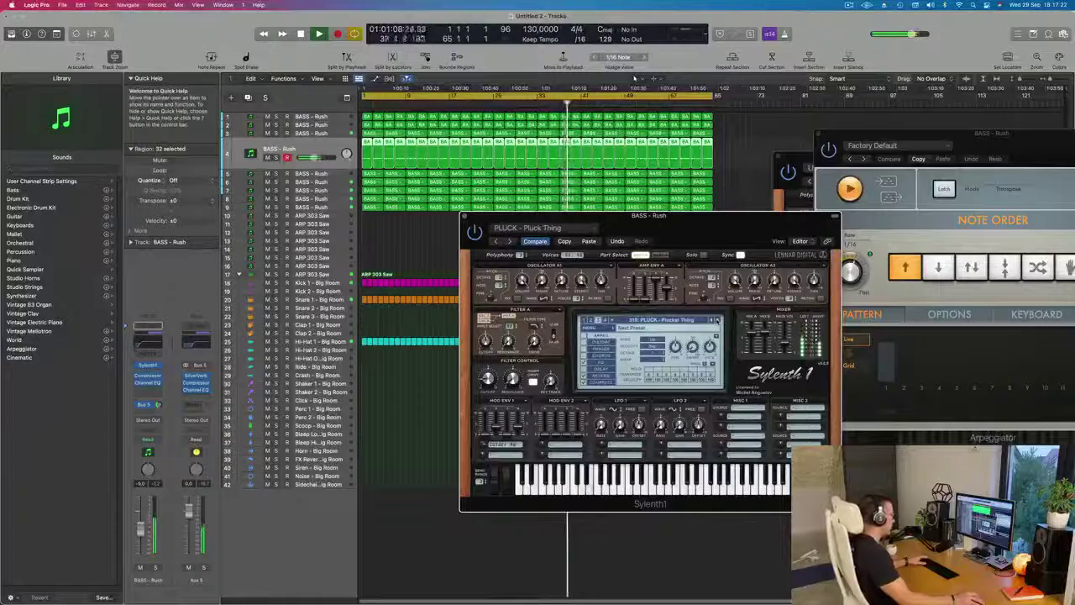
left_click(719, 320)
left_click(718, 320)
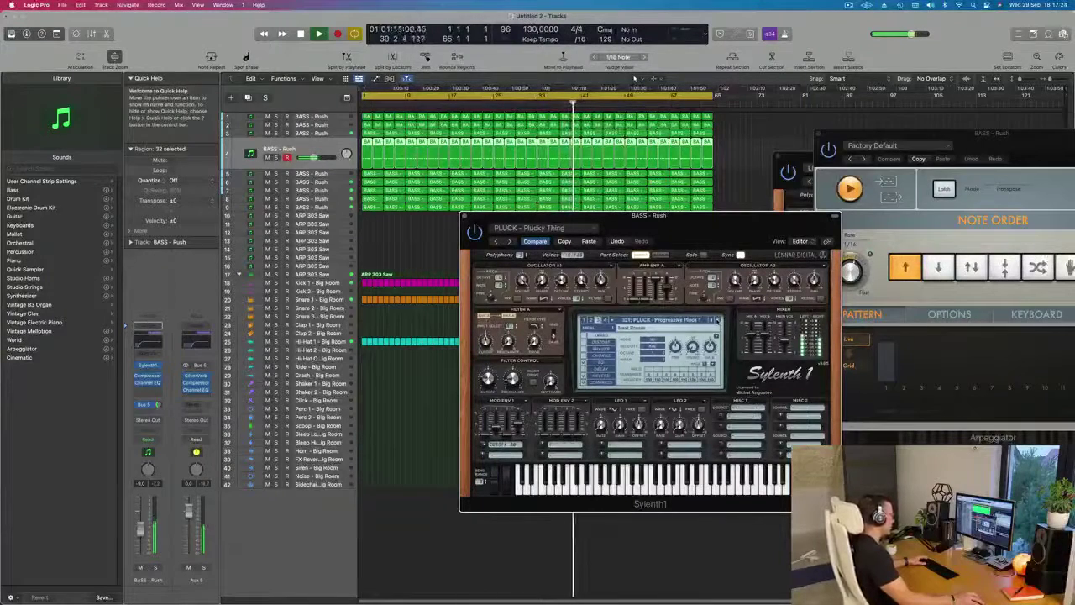
left_click(718, 320)
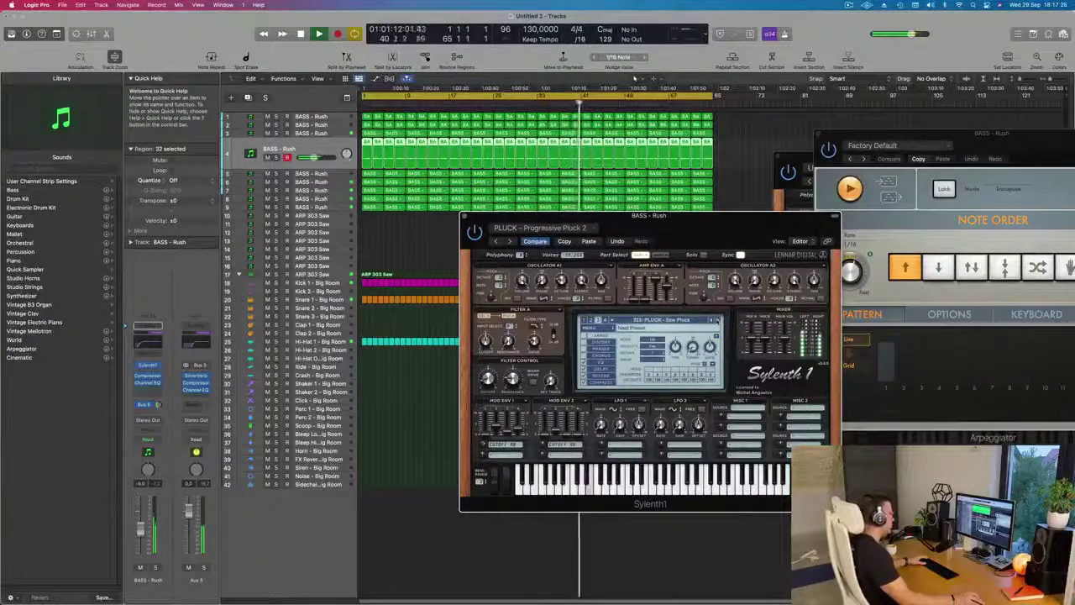
left_click(718, 320)
left_click(718, 321)
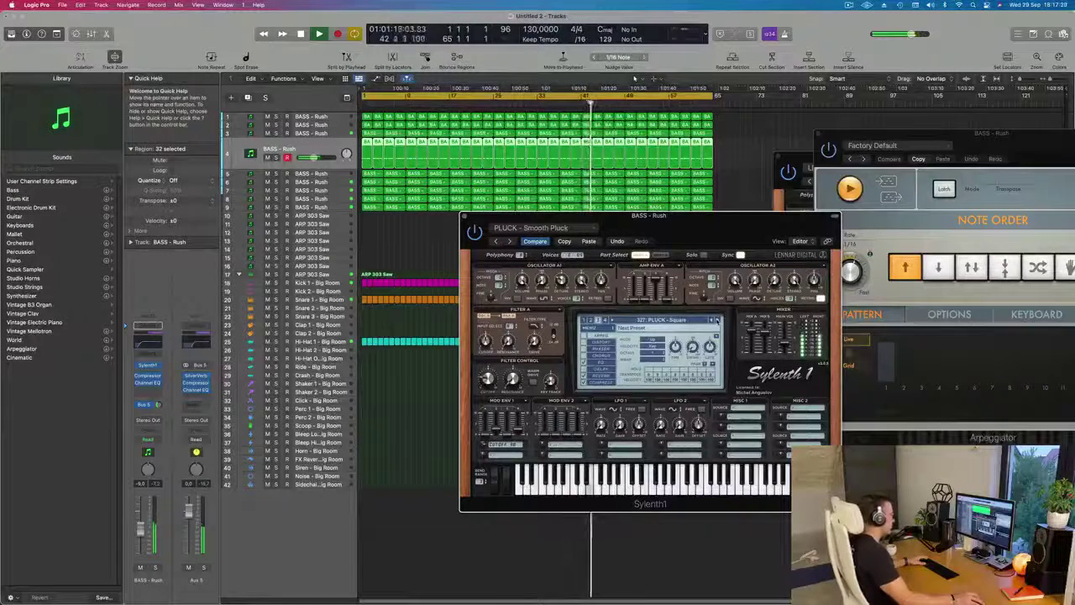
left_click(718, 320)
left_click(718, 320)
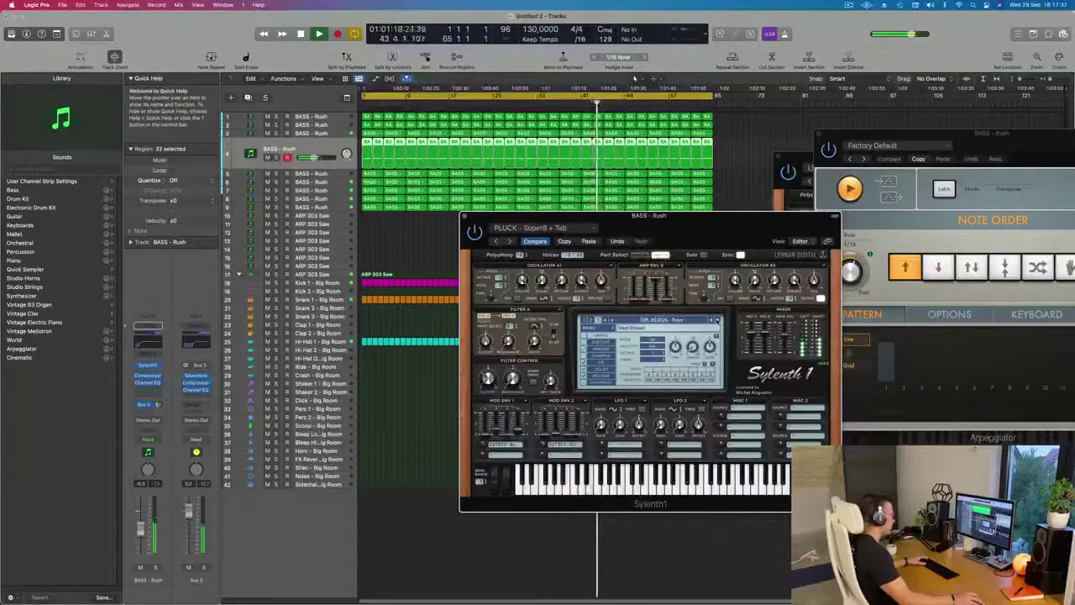
left_click(718, 320)
left_click(719, 320)
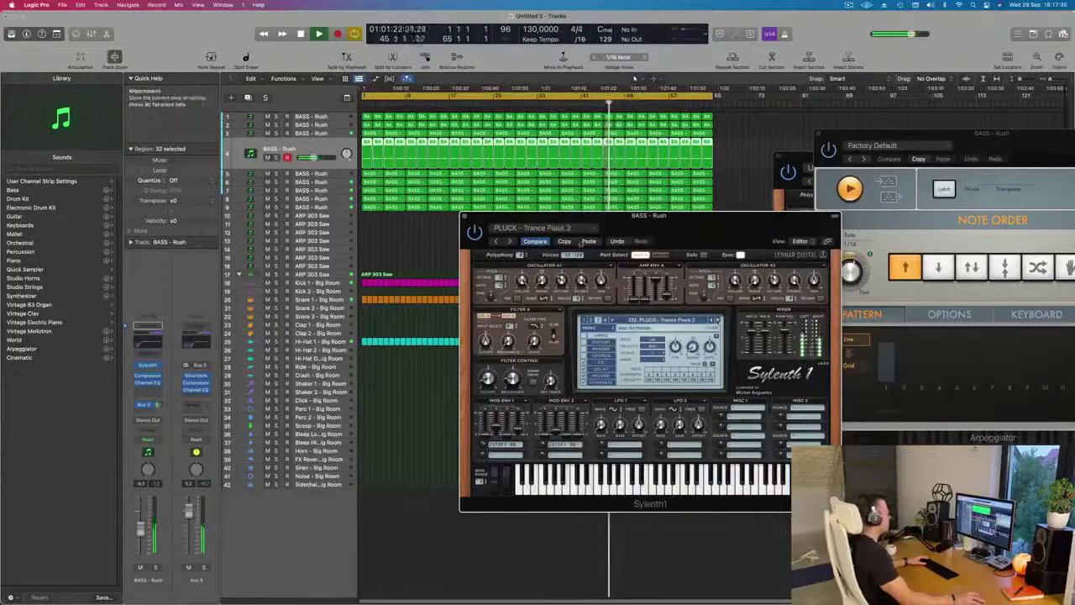
Return the fourth track's Sylenth1 to PLUCK - Little Pluck, reopen its window and lower the track's volume to about -15 dB
left_click_drag(745, 226, 584, 204)
key("super+w")
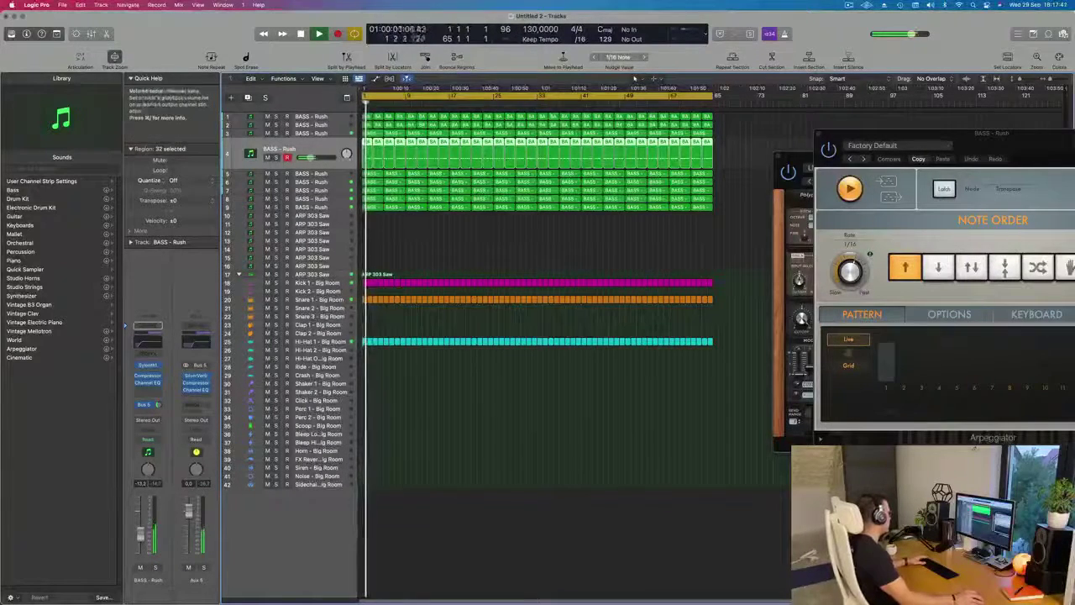
left_click(147, 366)
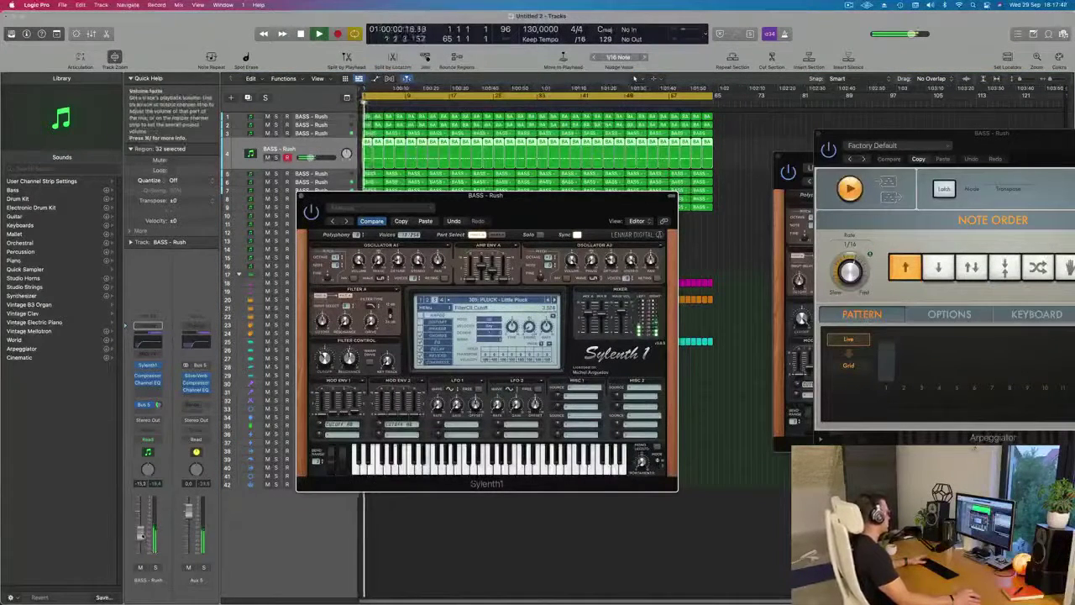
Close the fourth track's Sylenth1 window, enlarge the arrangement horizontally with no regions selected, and replay the mix from the start
left_click_drag(487, 195, 432, 304)
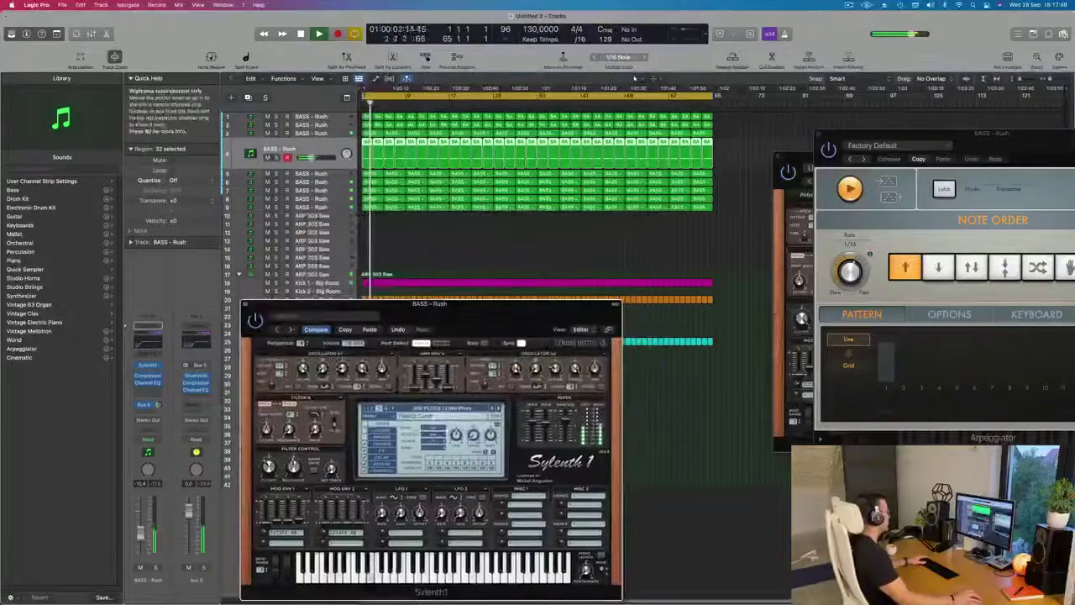
left_click(246, 304)
scroll(433, 449, "up", 5)
scroll(433, 449, "down", 5)
key("Return")
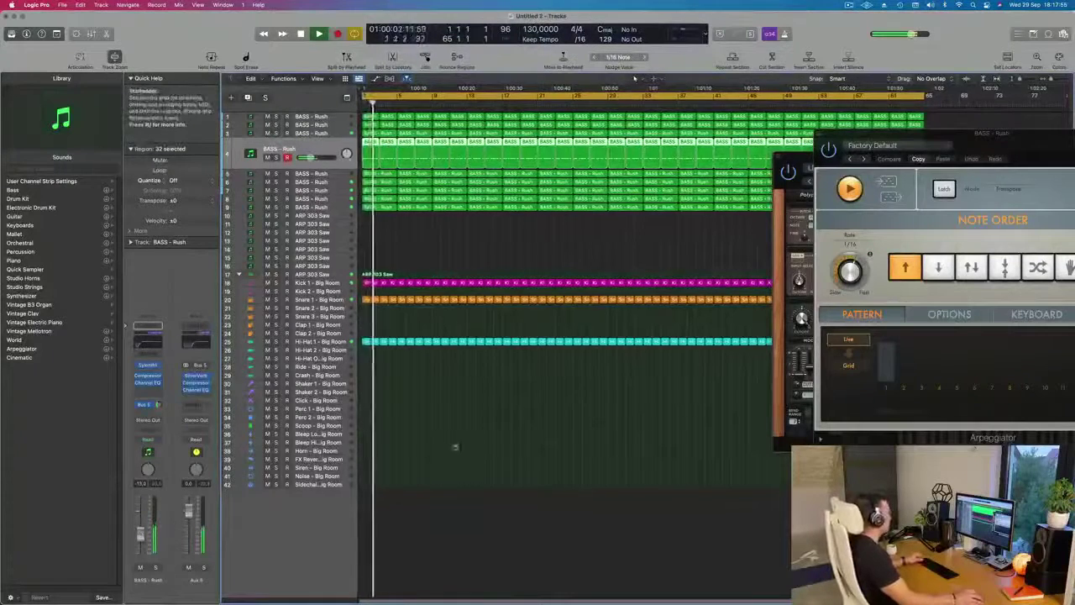
scroll(449, 457, "down", 2)
left_click(481, 238)
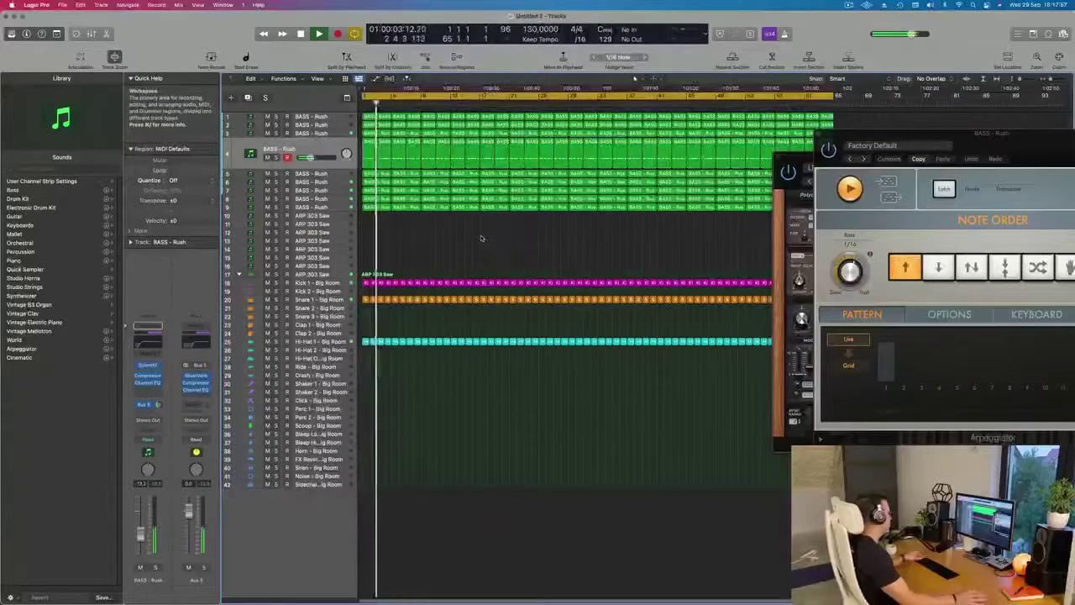
Balance the fifth track at about -10 dB, checking it briefly in solo, and move it to the top of the track list
left_click(338, 174)
key("Return")
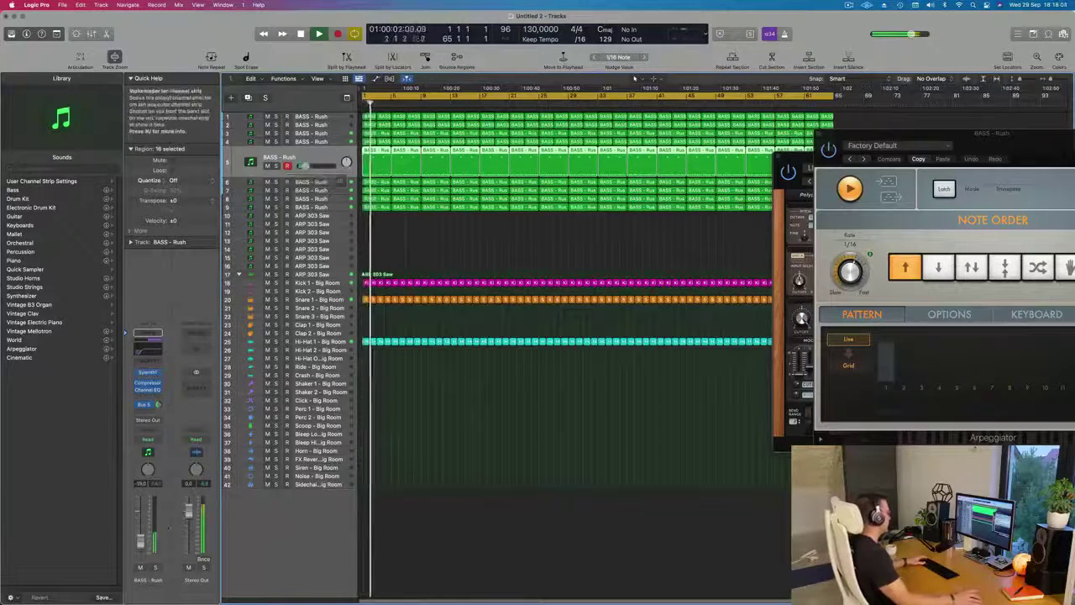
left_click(277, 166)
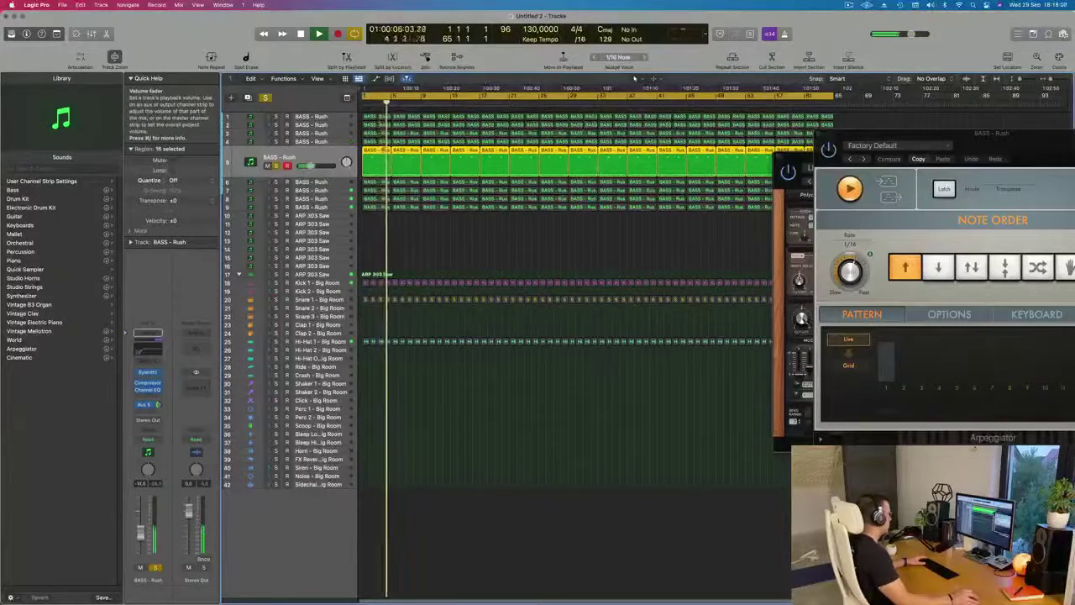
key("s")
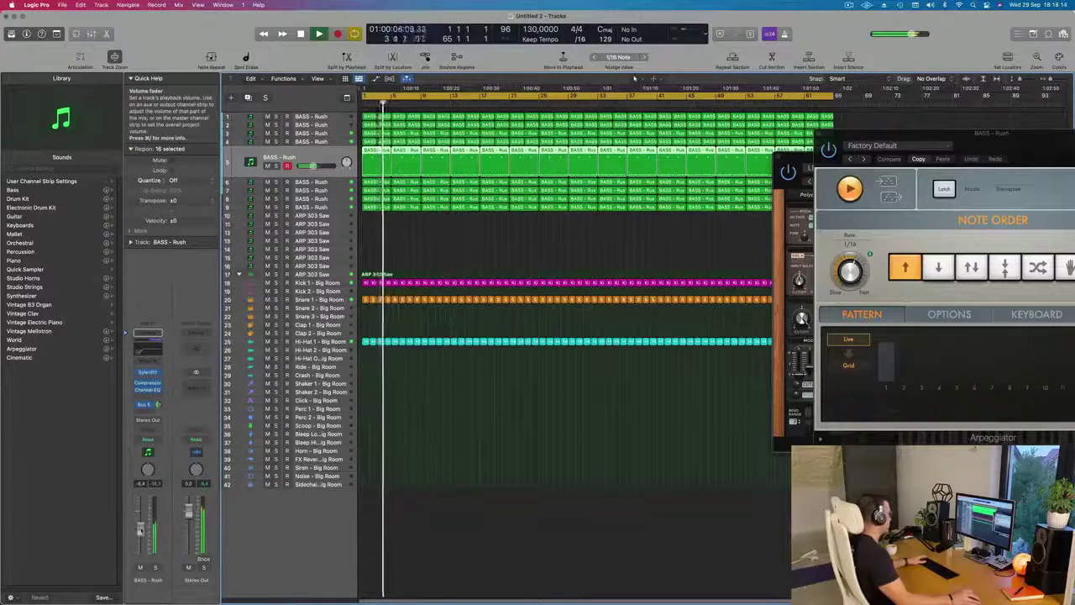
left_click_drag(303, 158, 332, 107)
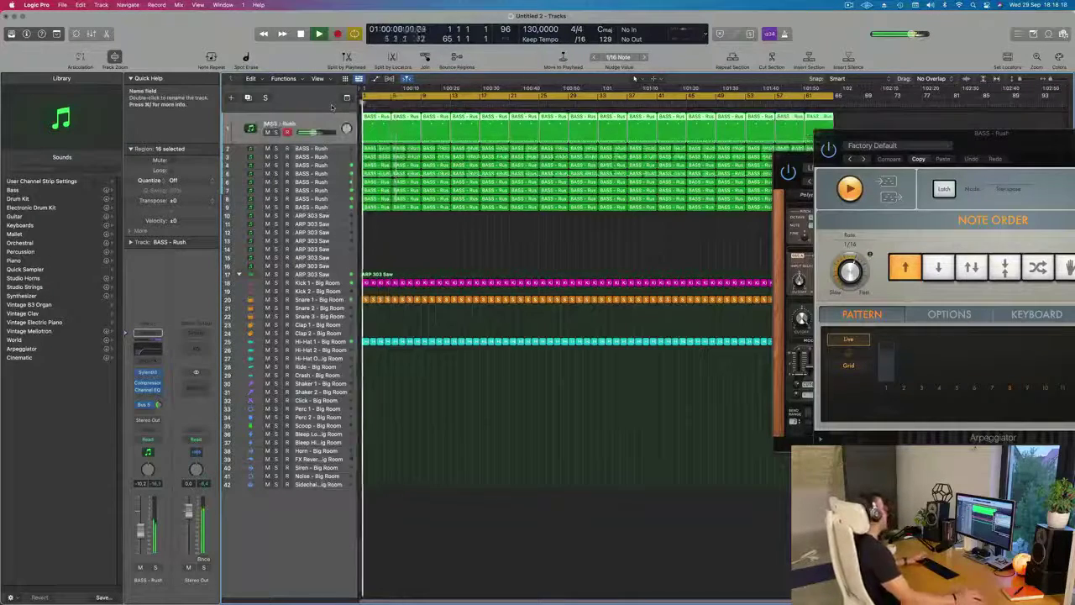
Lower the first track's volume to silence, clear the region selection and replay the arrangement from the start
key("space")
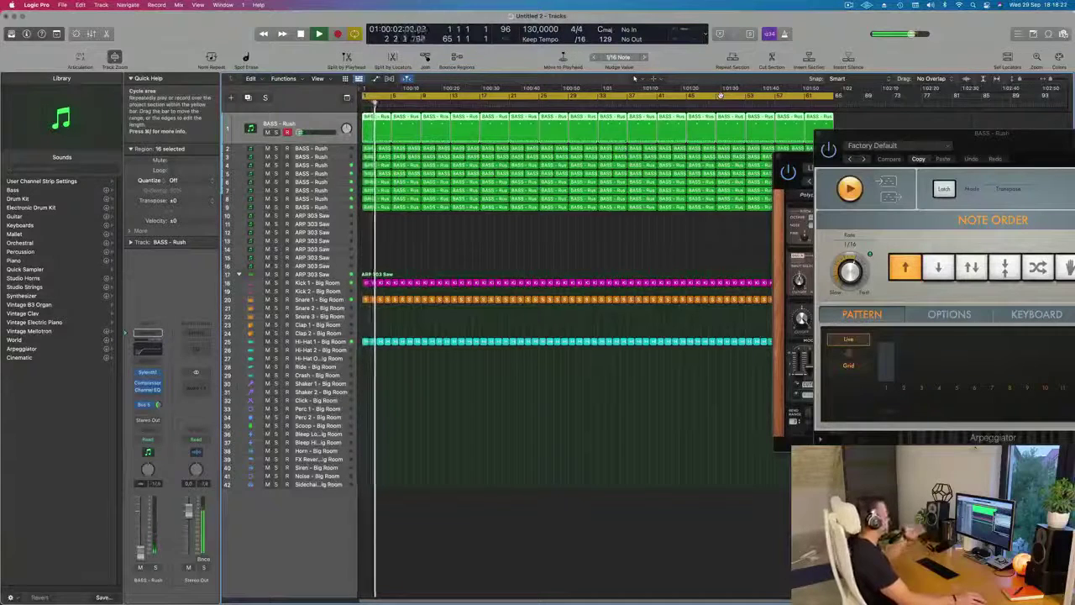
left_click(425, 267)
key("Return")
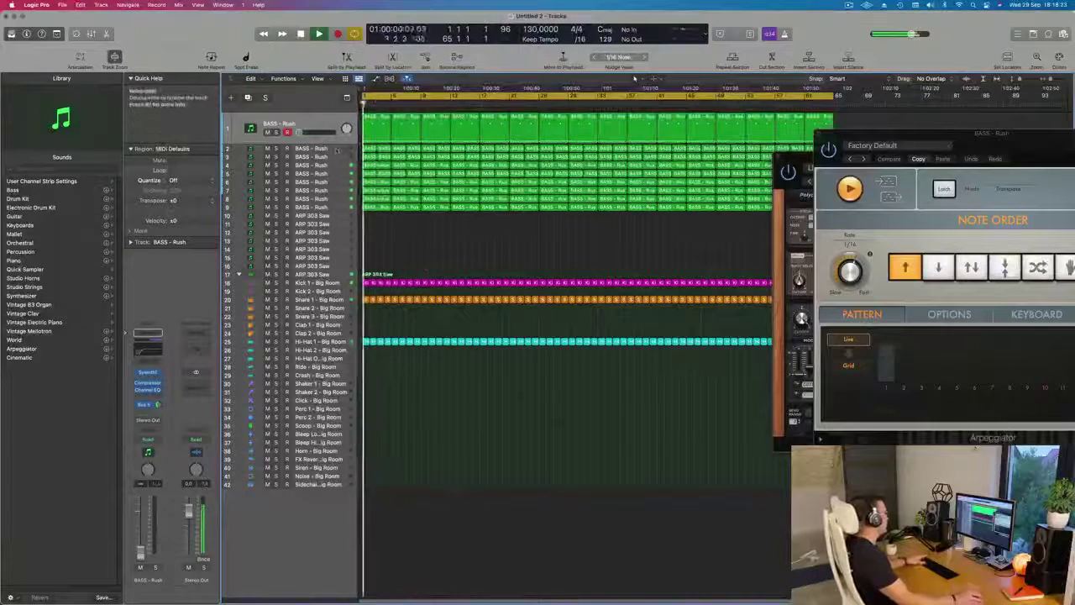
Step from the second track down to the fourth track during playback and check the fourth track briefly in solo
left_click(336, 150)
key("space")
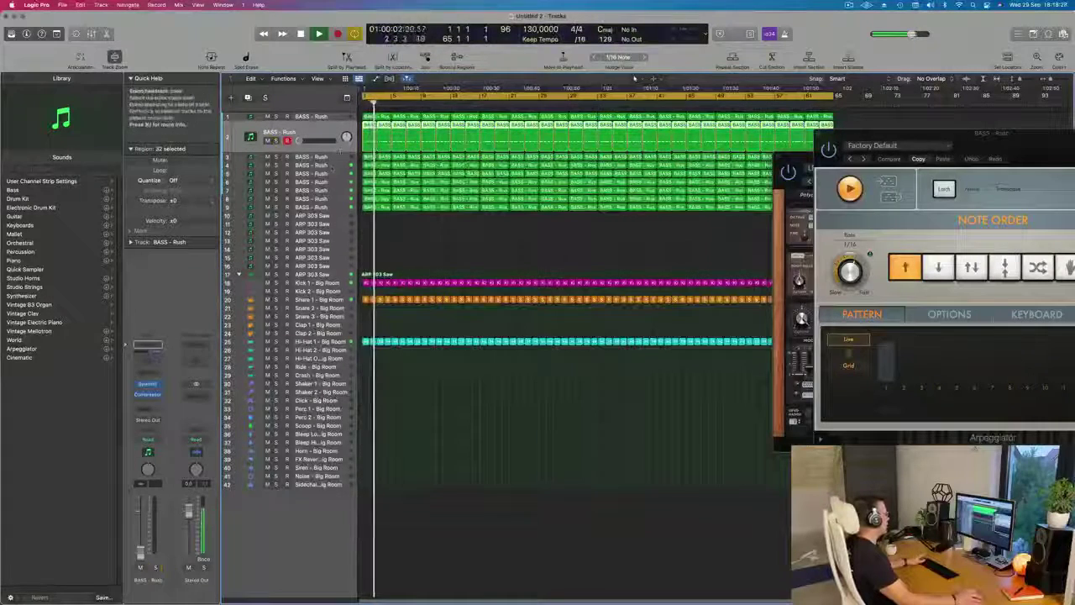
key("Down")
key("Down")
left_click(277, 158)
left_click(276, 158)
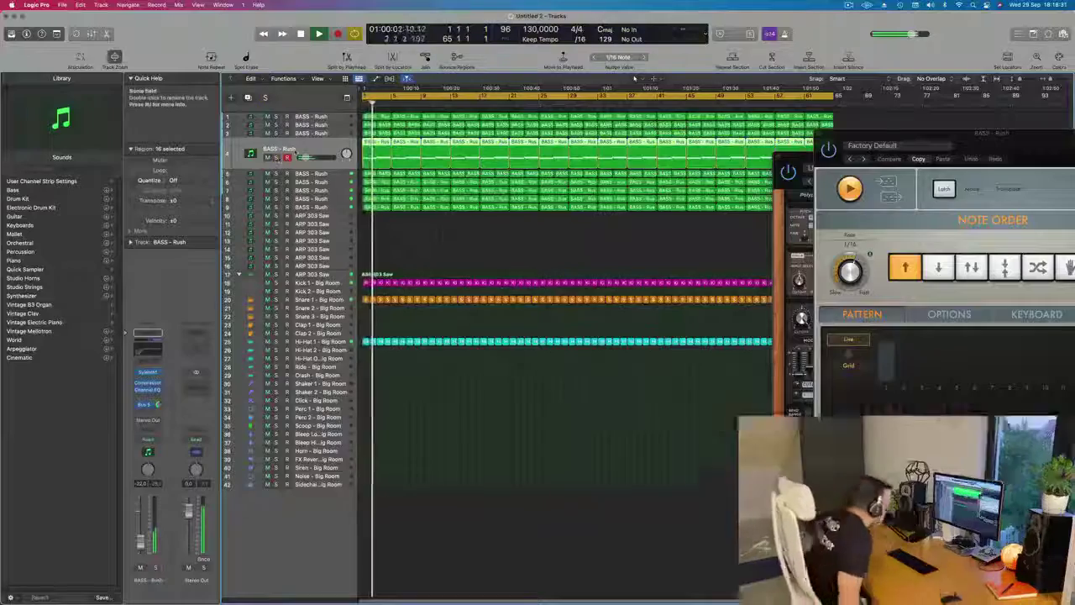